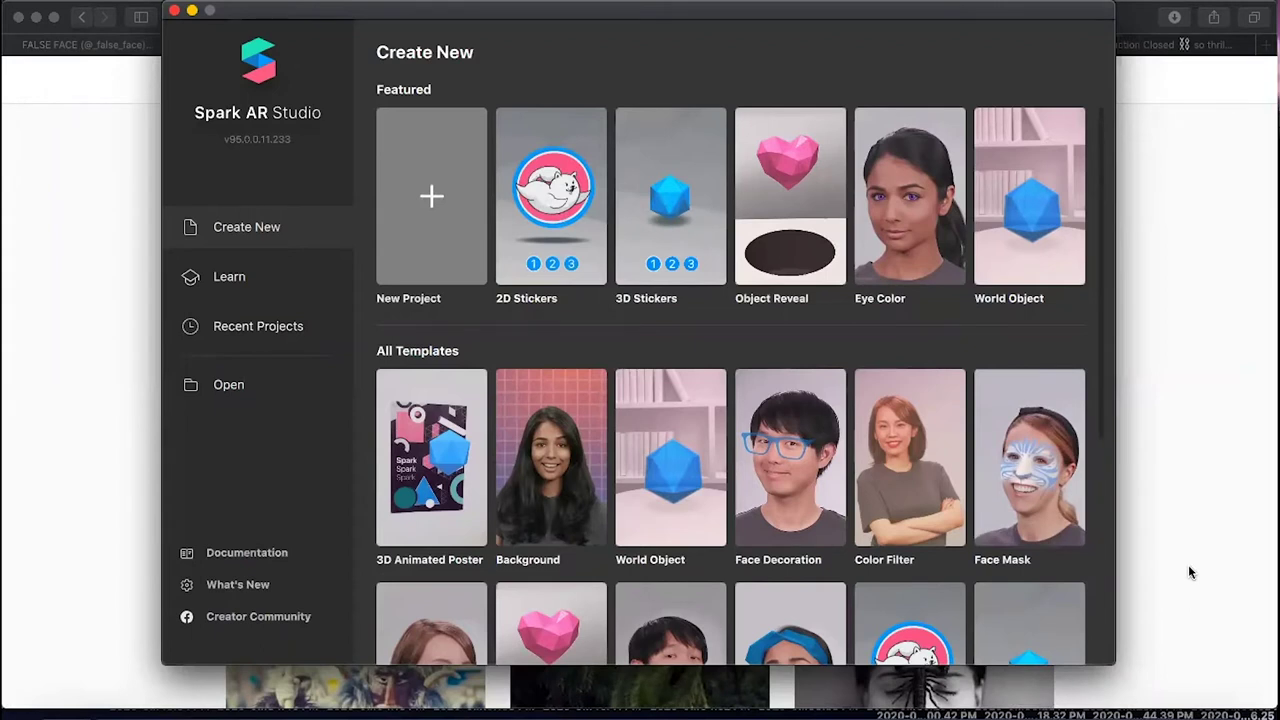
Create a new blank project.
click(423, 204)
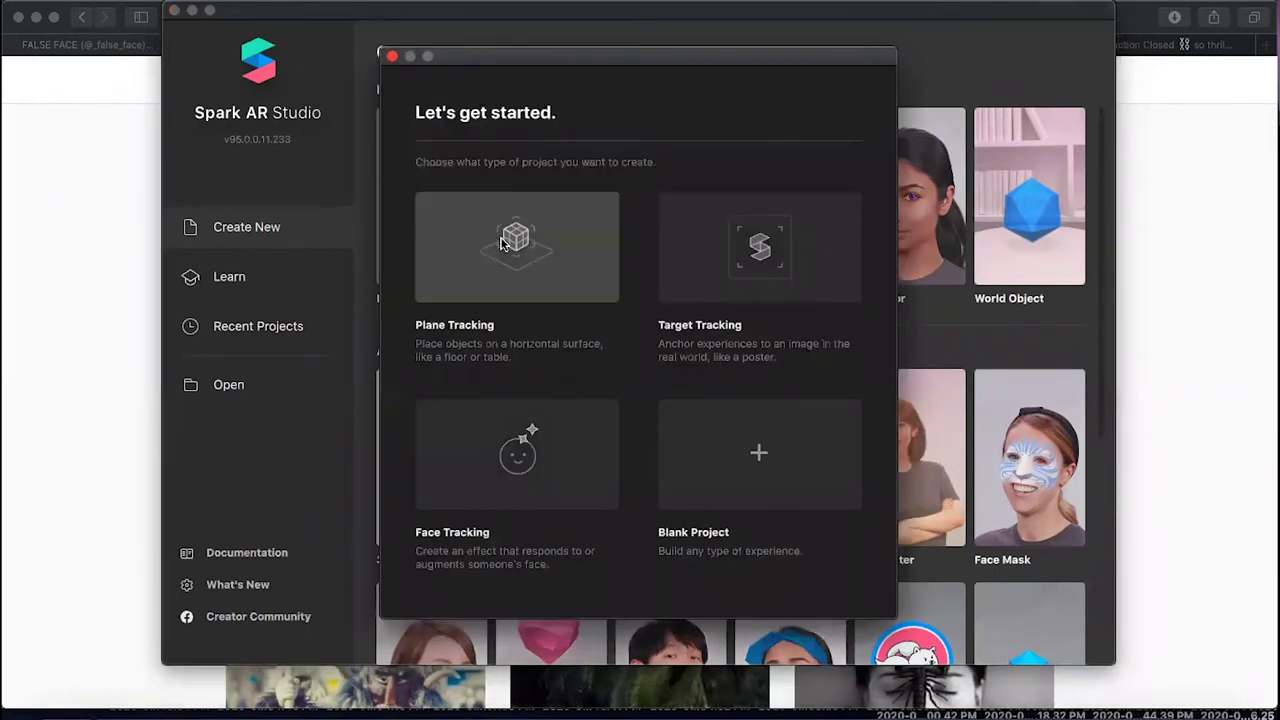
click(763, 463)
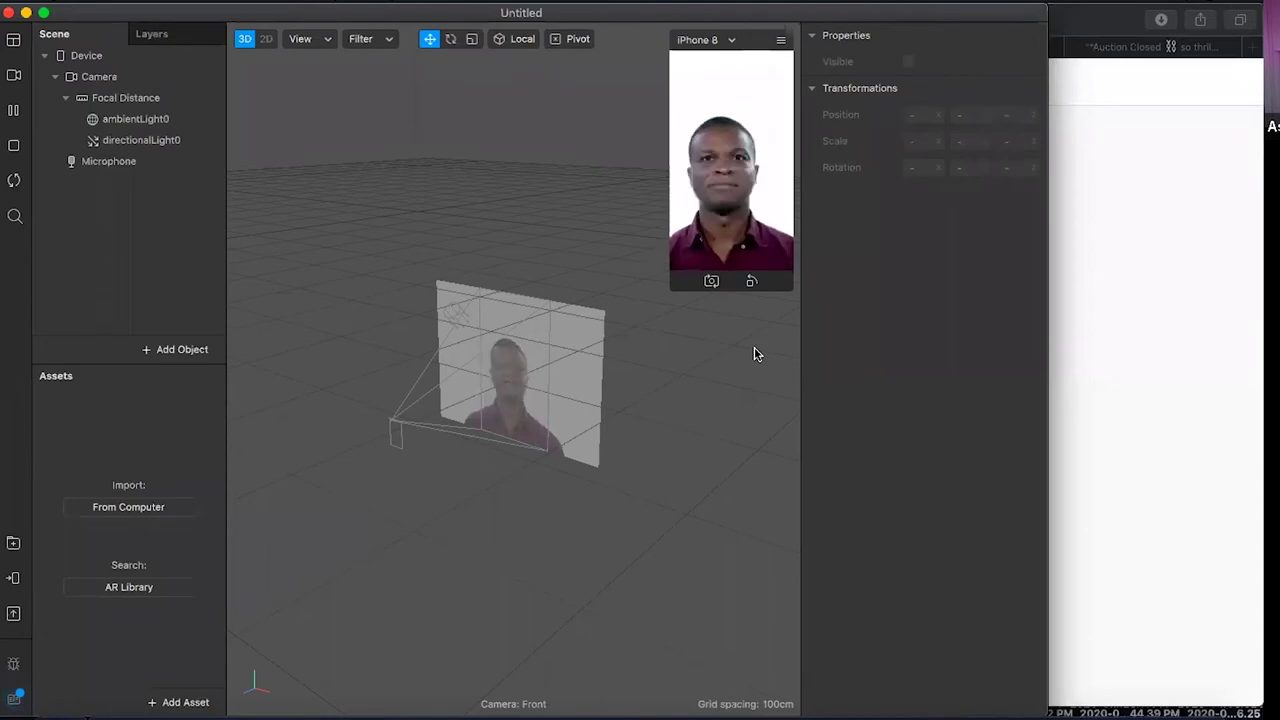
click(731, 42)
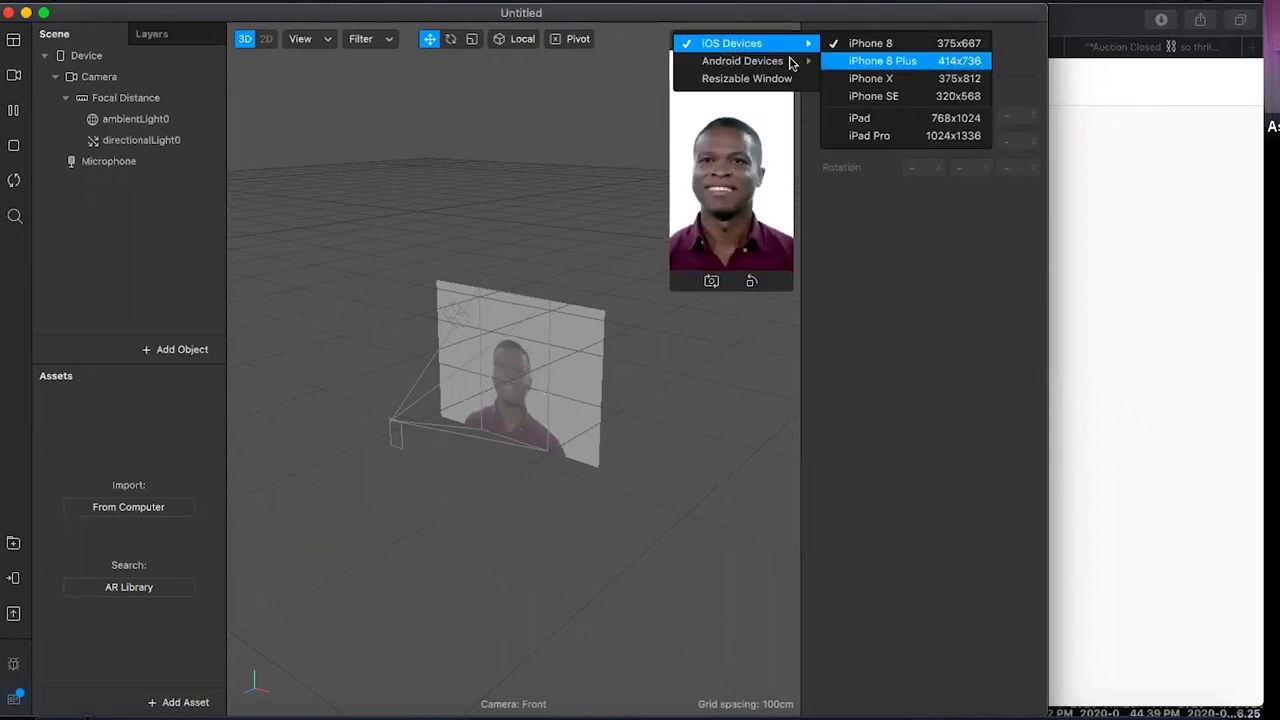
mouse_move(791, 63)
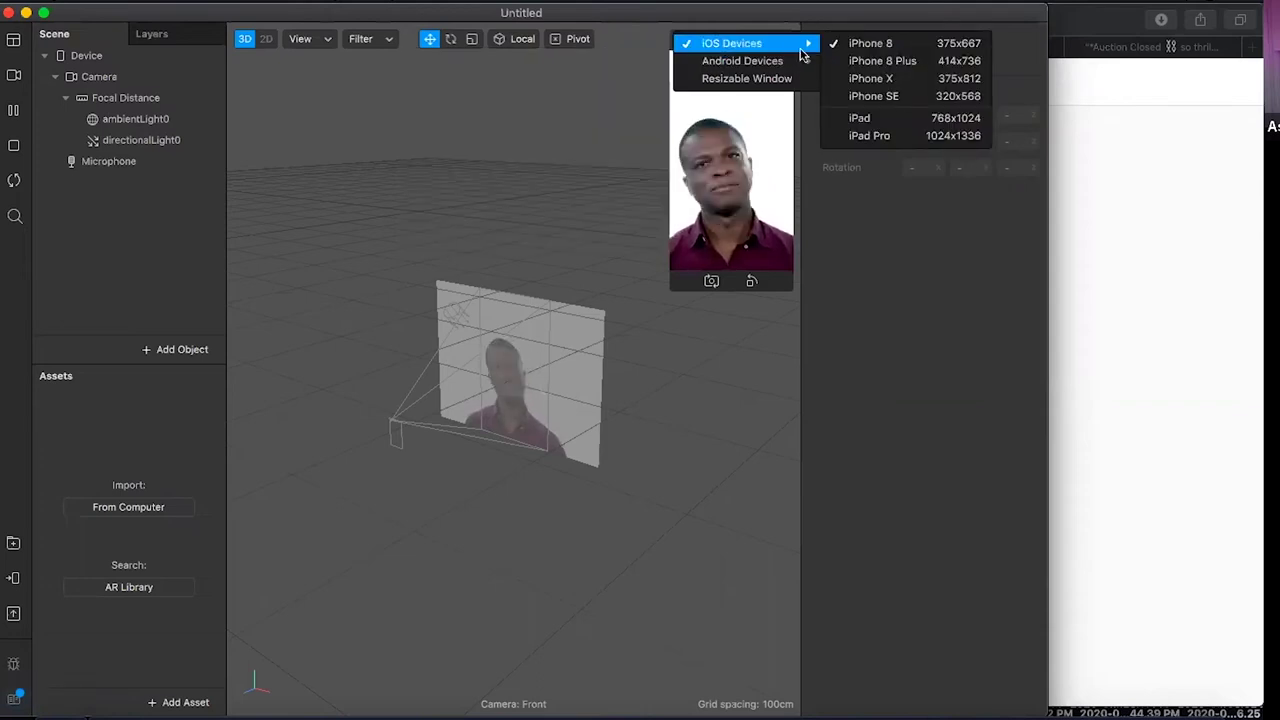
key(Down)
key(Down)
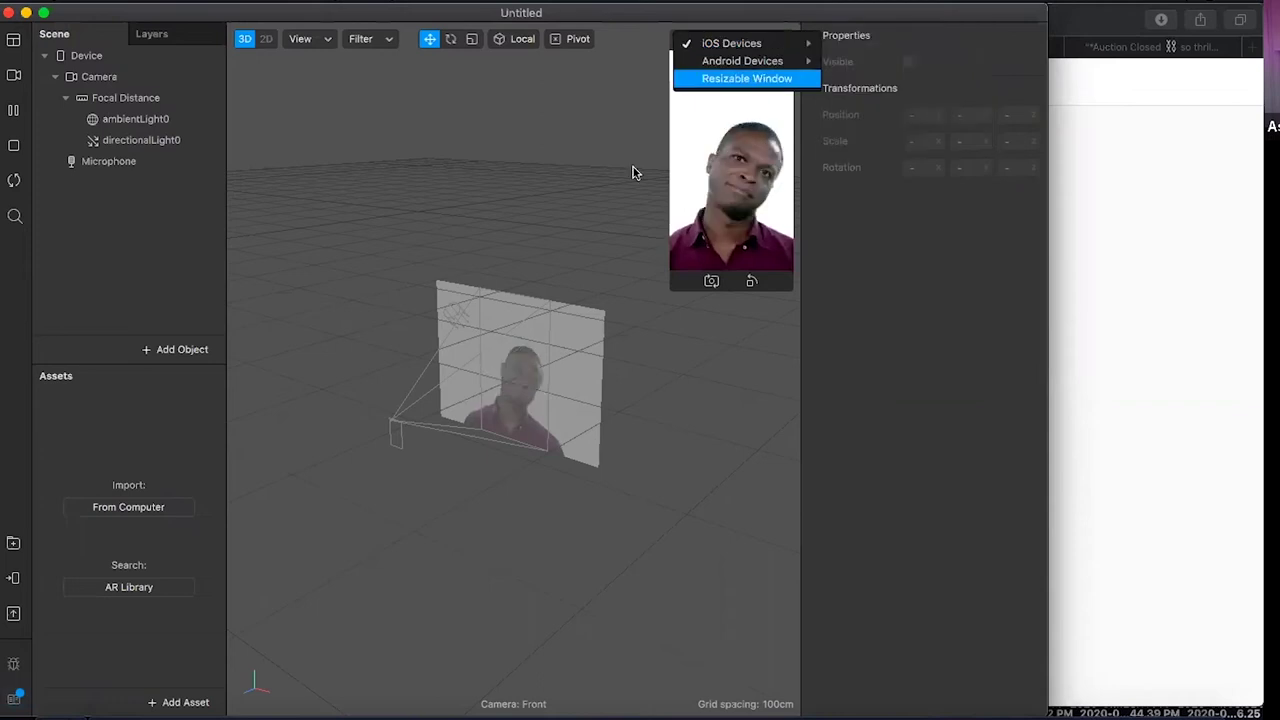
key(Return)
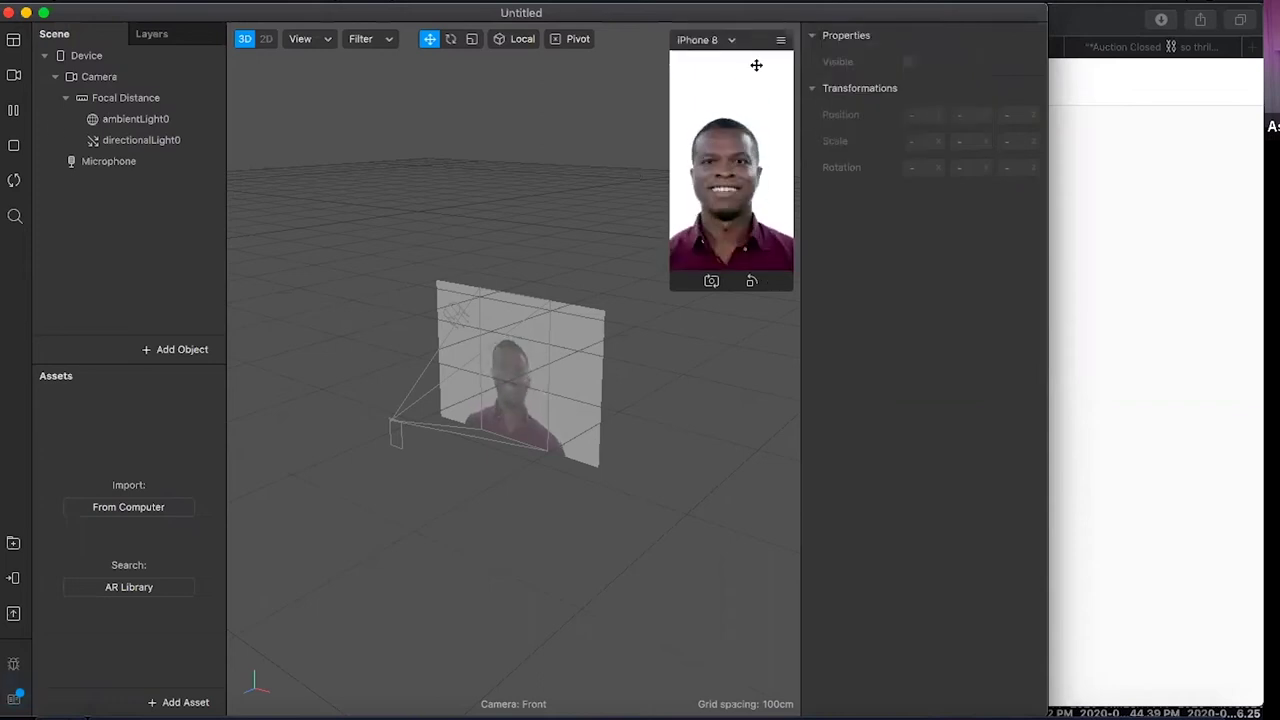
Switch the preview's video source to the HD Pro Webcam C920.
click(69, 79)
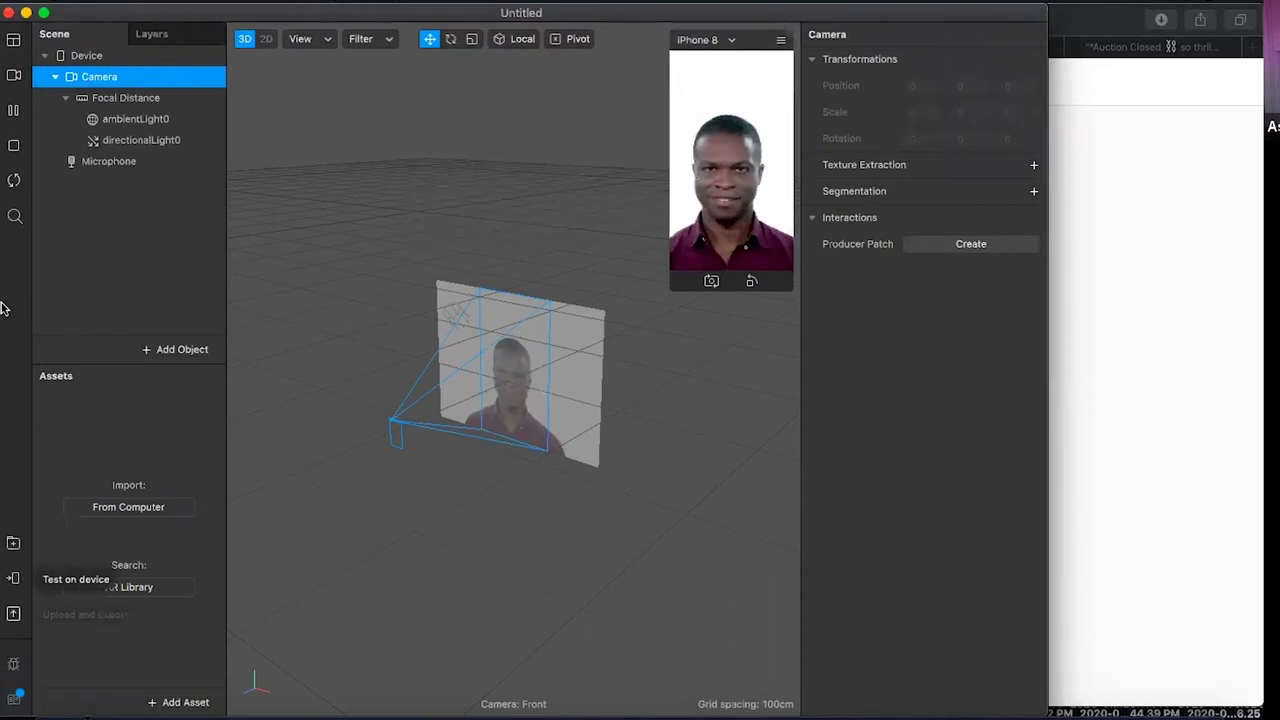
click(13, 75)
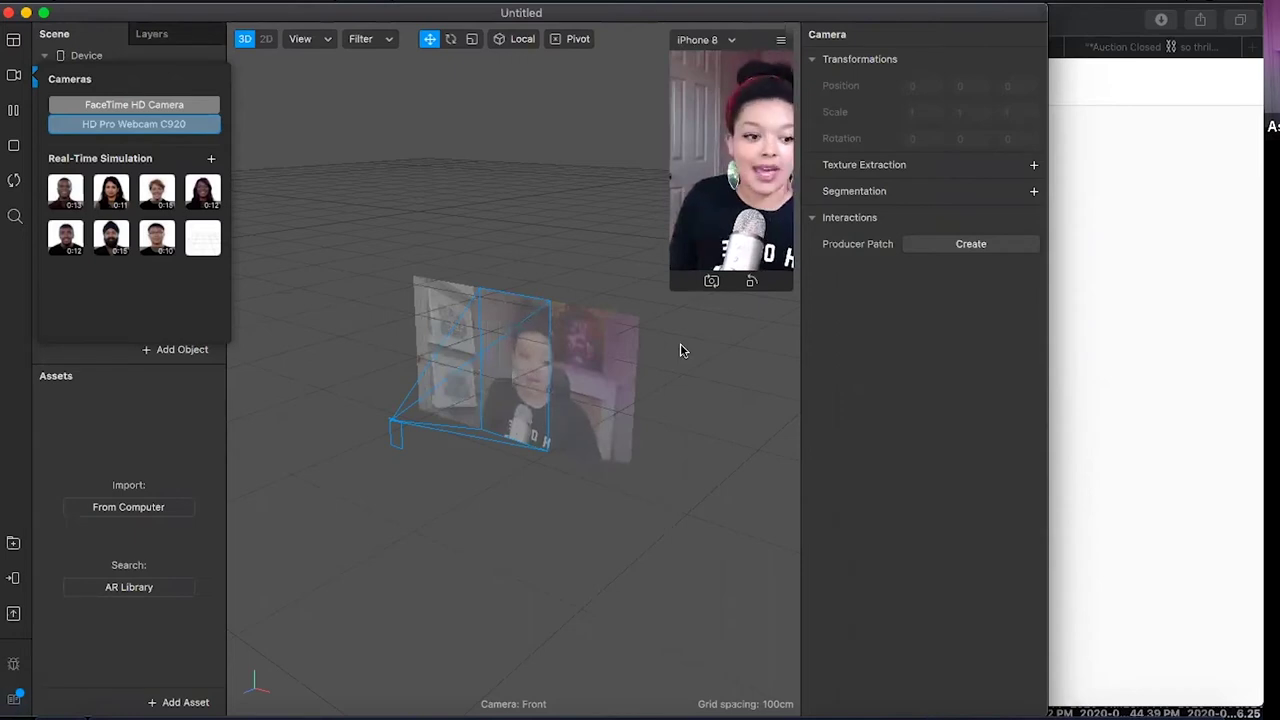
click(213, 408)
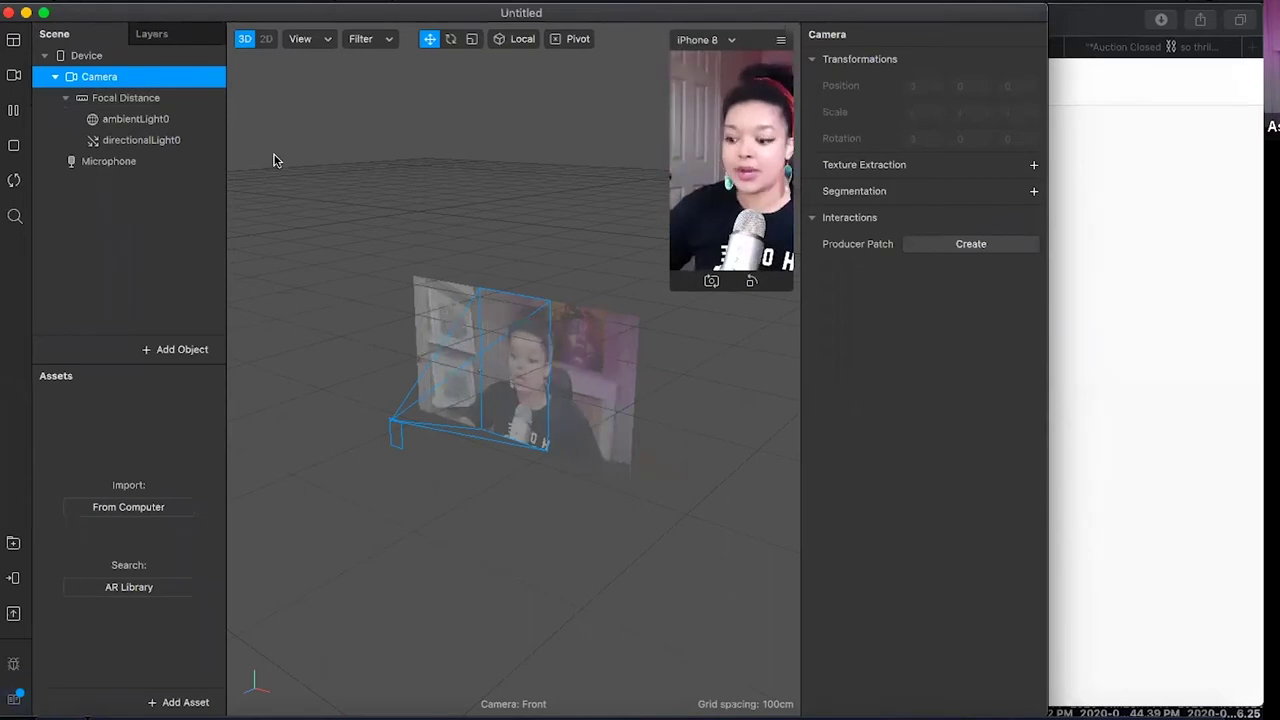
Add a person segmentation mask texture to the camera.
click(44, 57)
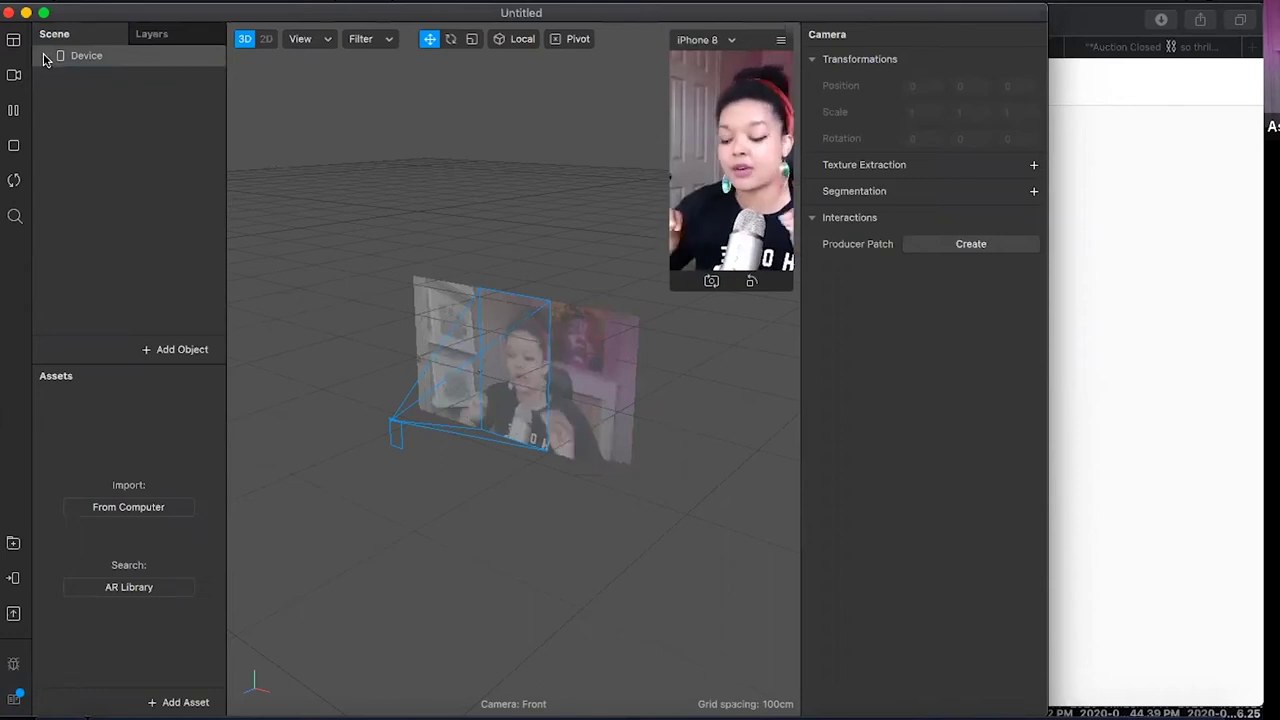
click(44, 57)
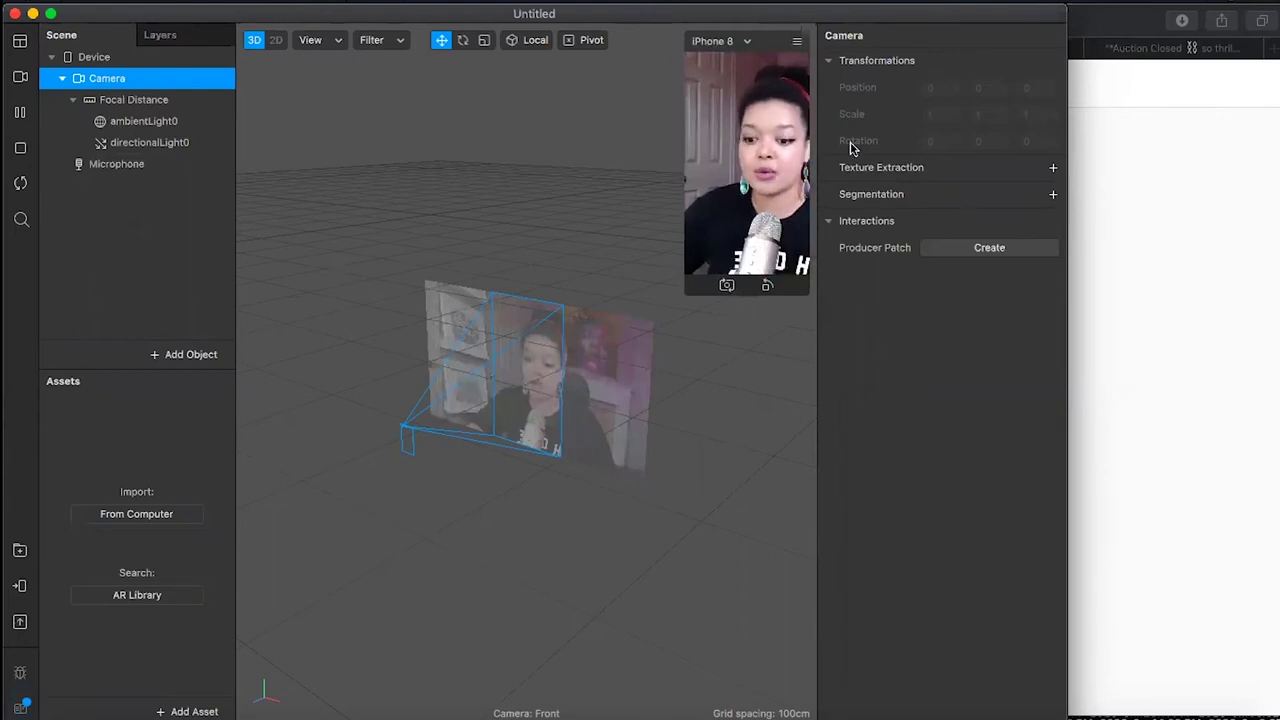
click(1053, 196)
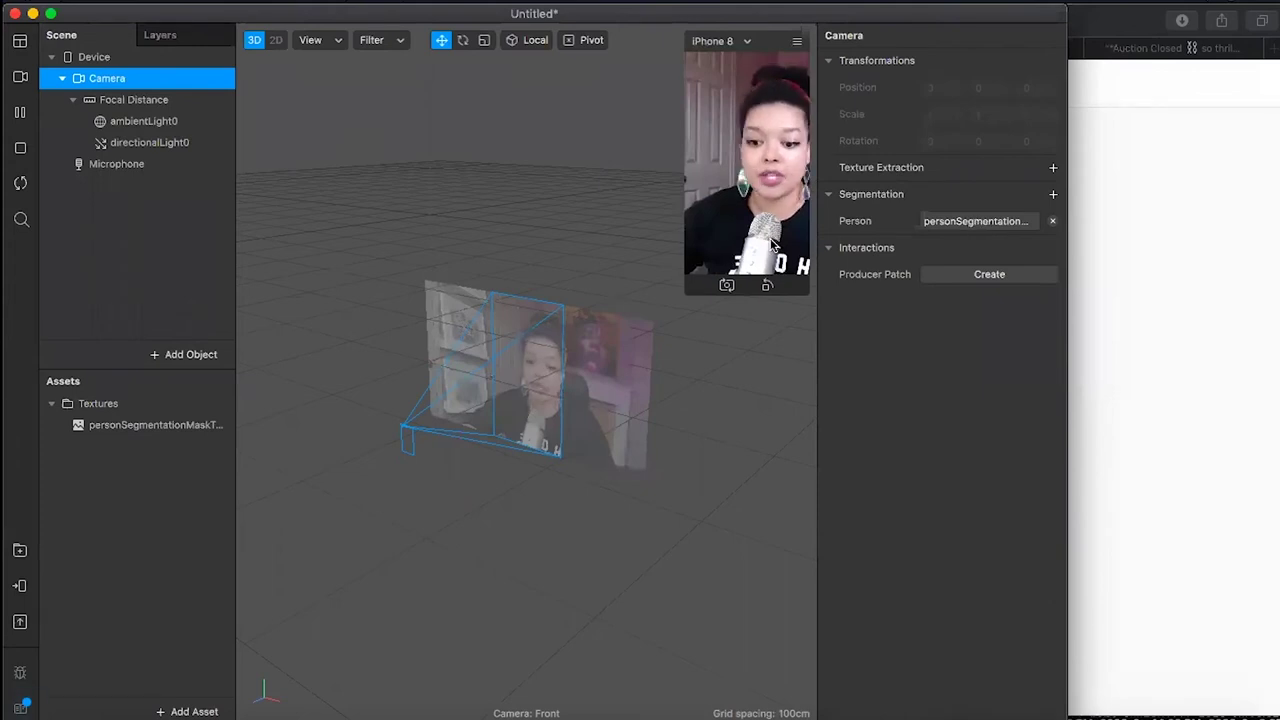
Insert a 2D rectangle object into the scene under the camera.
click(190, 354)
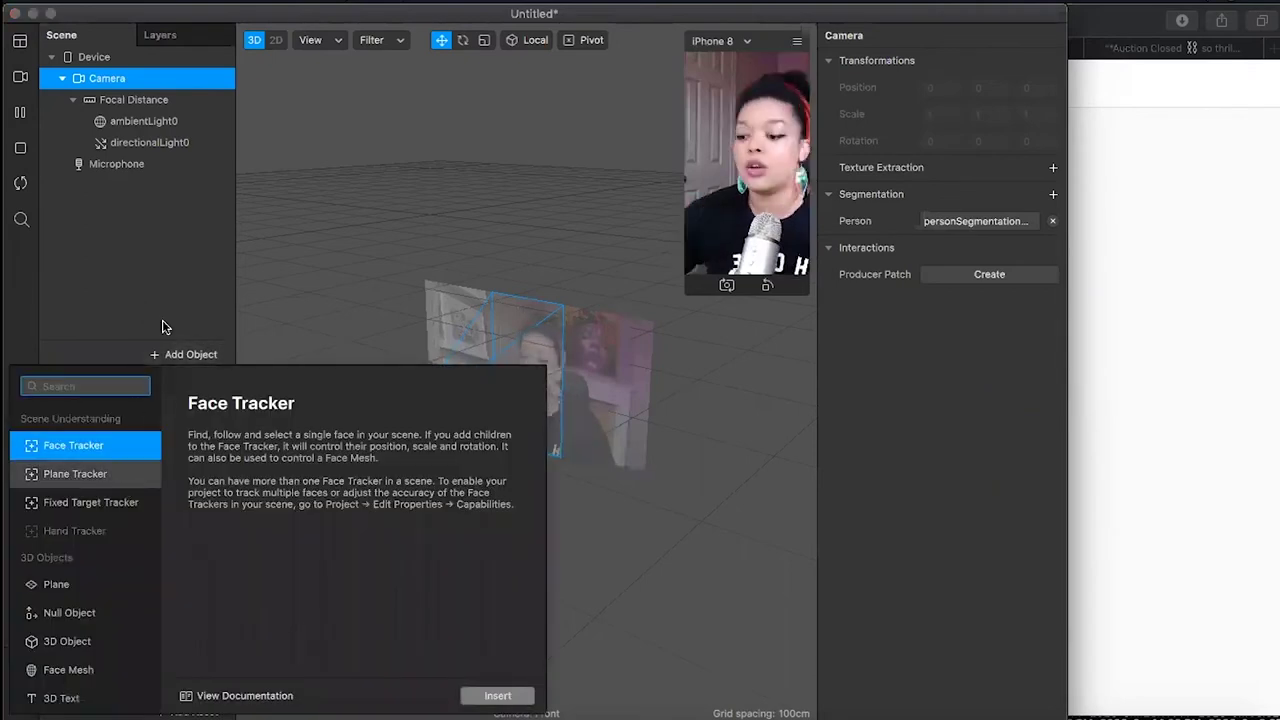
click(224, 285)
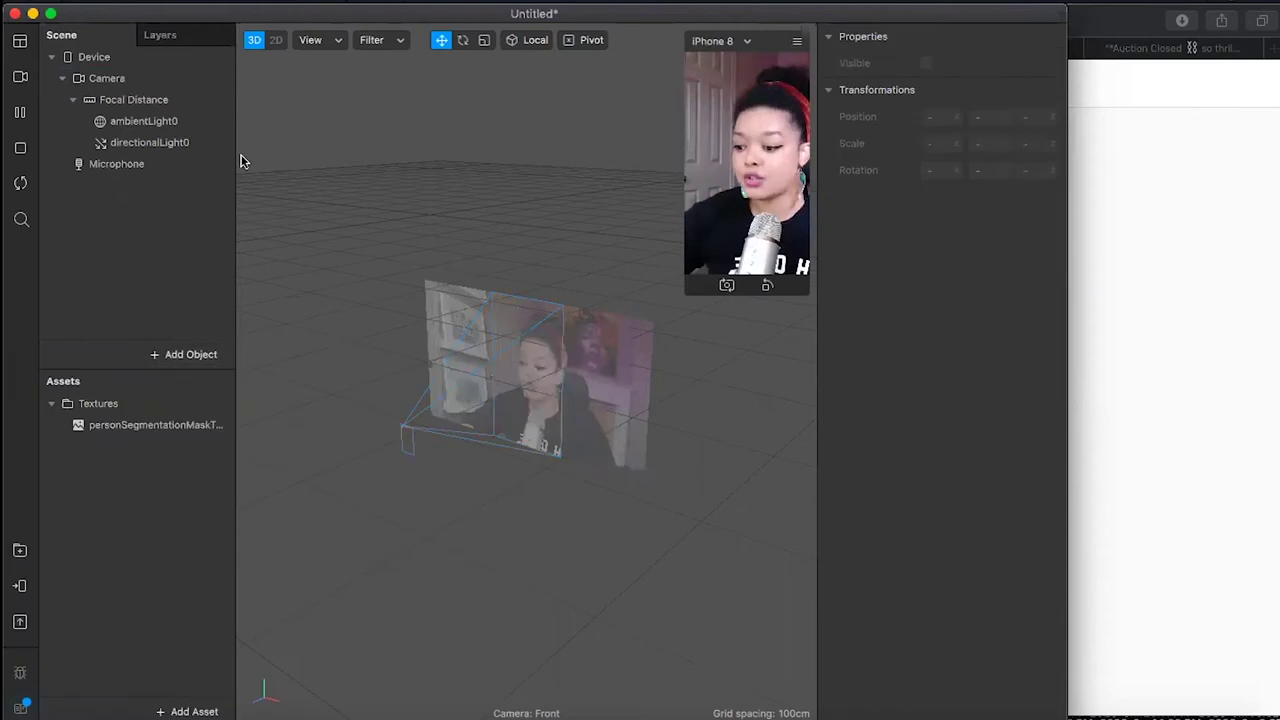
click(132, 84)
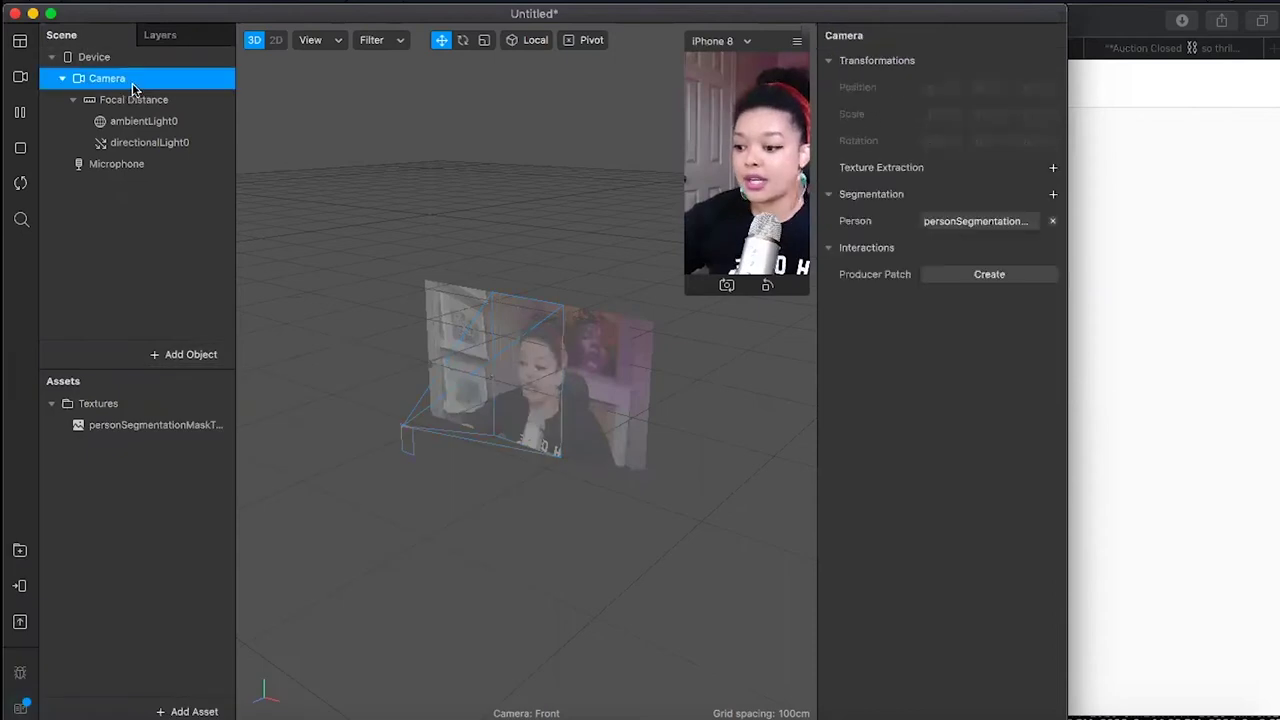
click(193, 356)
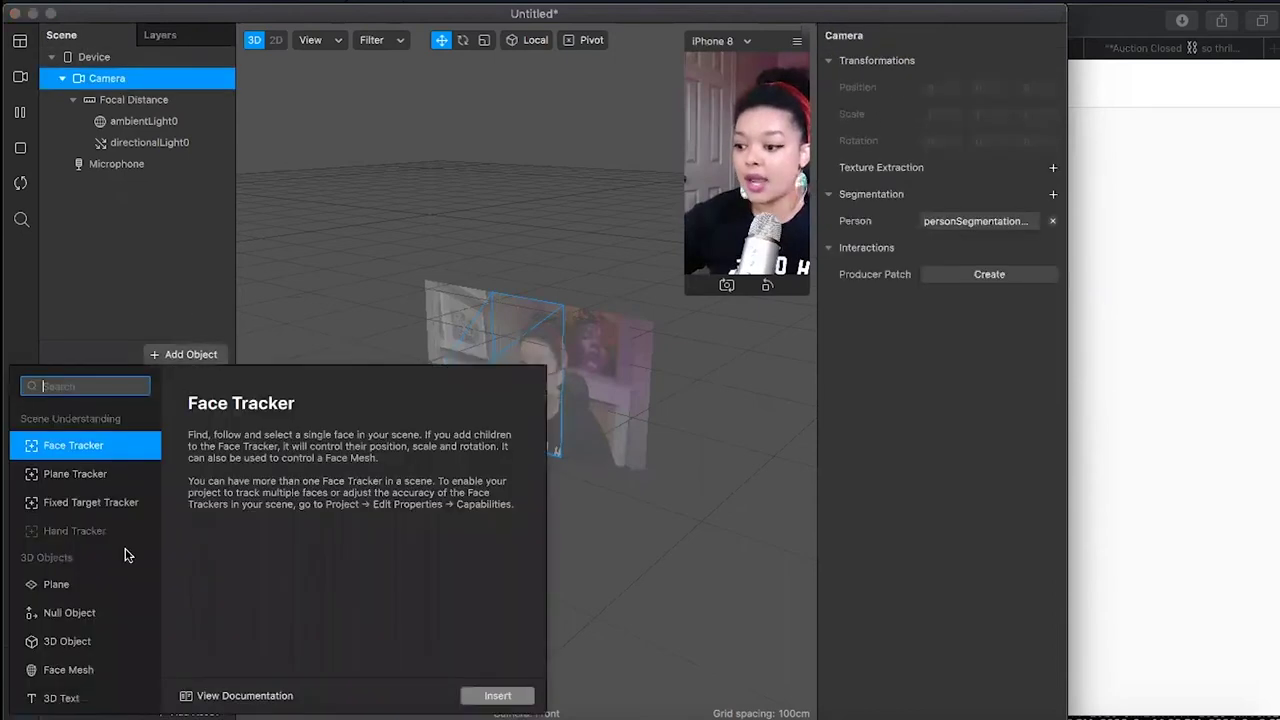
scroll(125, 555, down, 3)
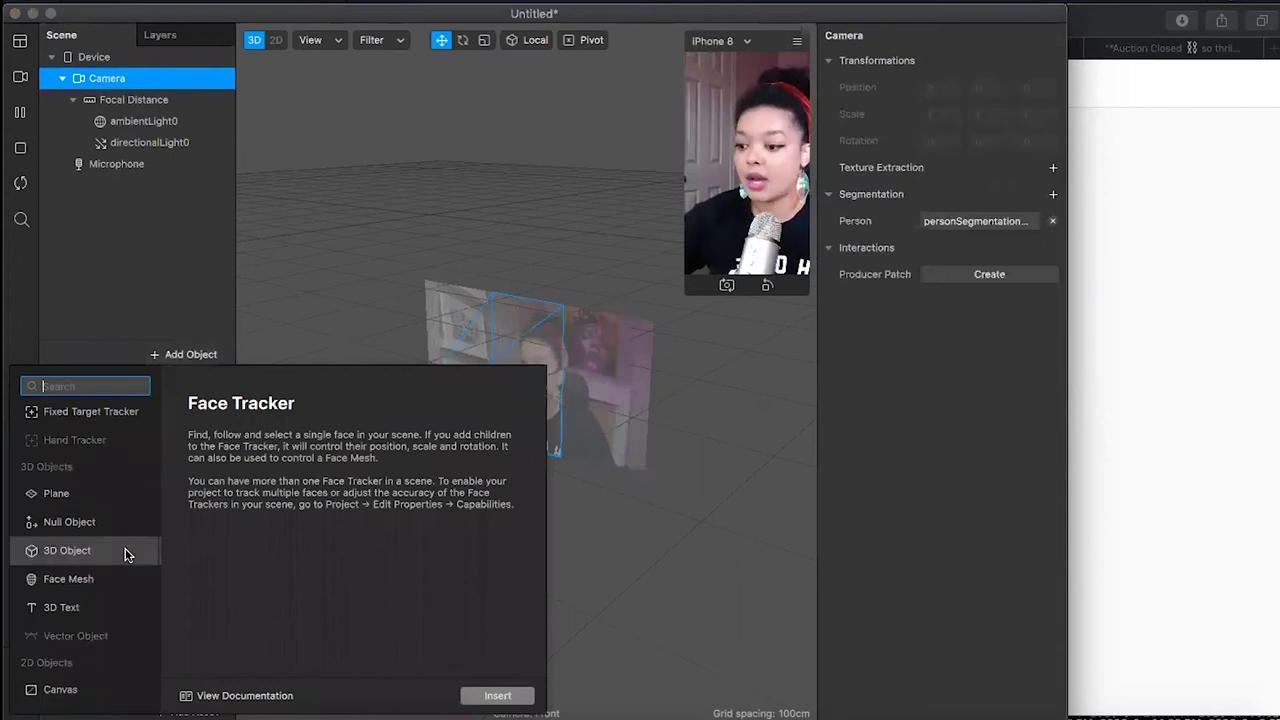
scroll(125, 555, down, 3)
scroll(125, 555, down, 2)
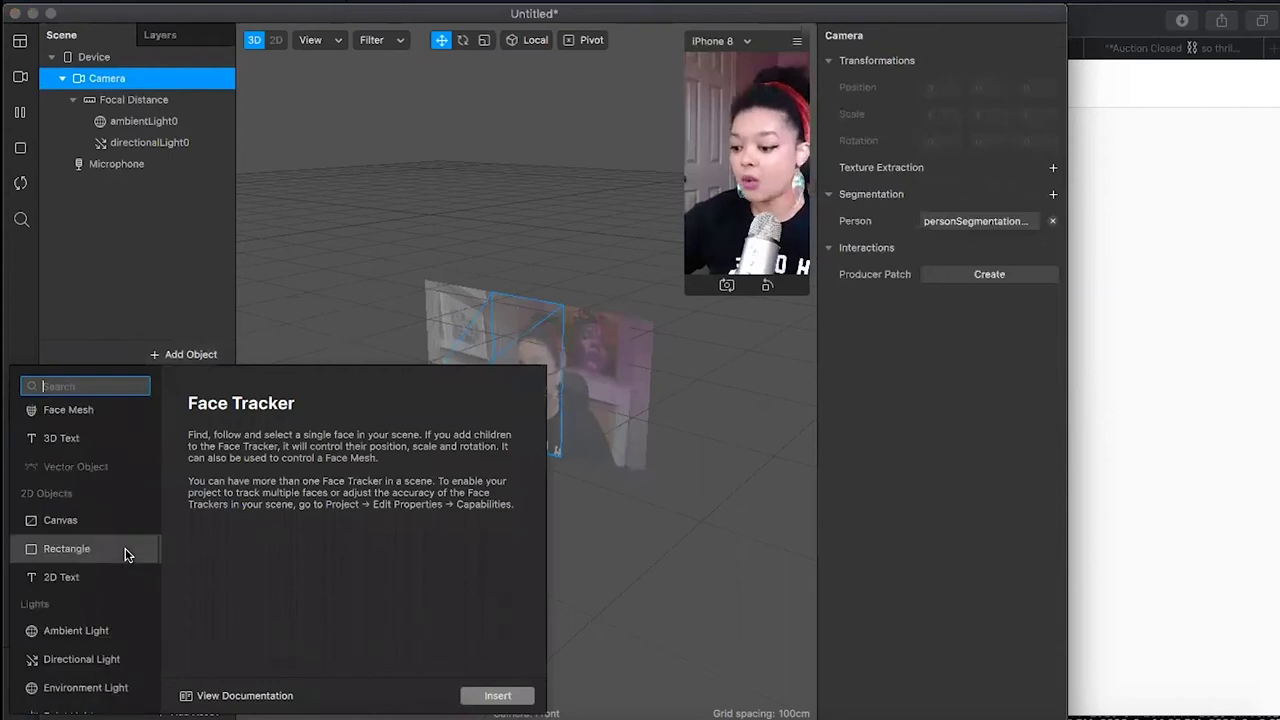
scroll(127, 555, down, 1)
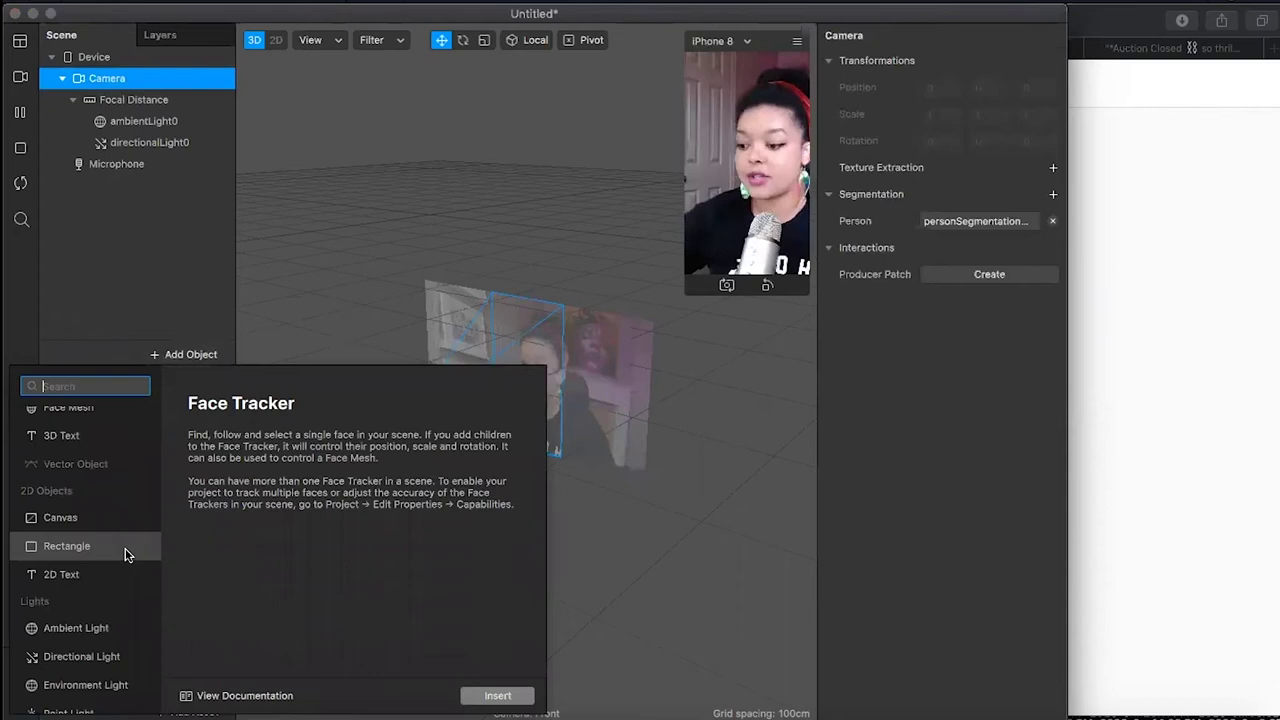
click(55, 548)
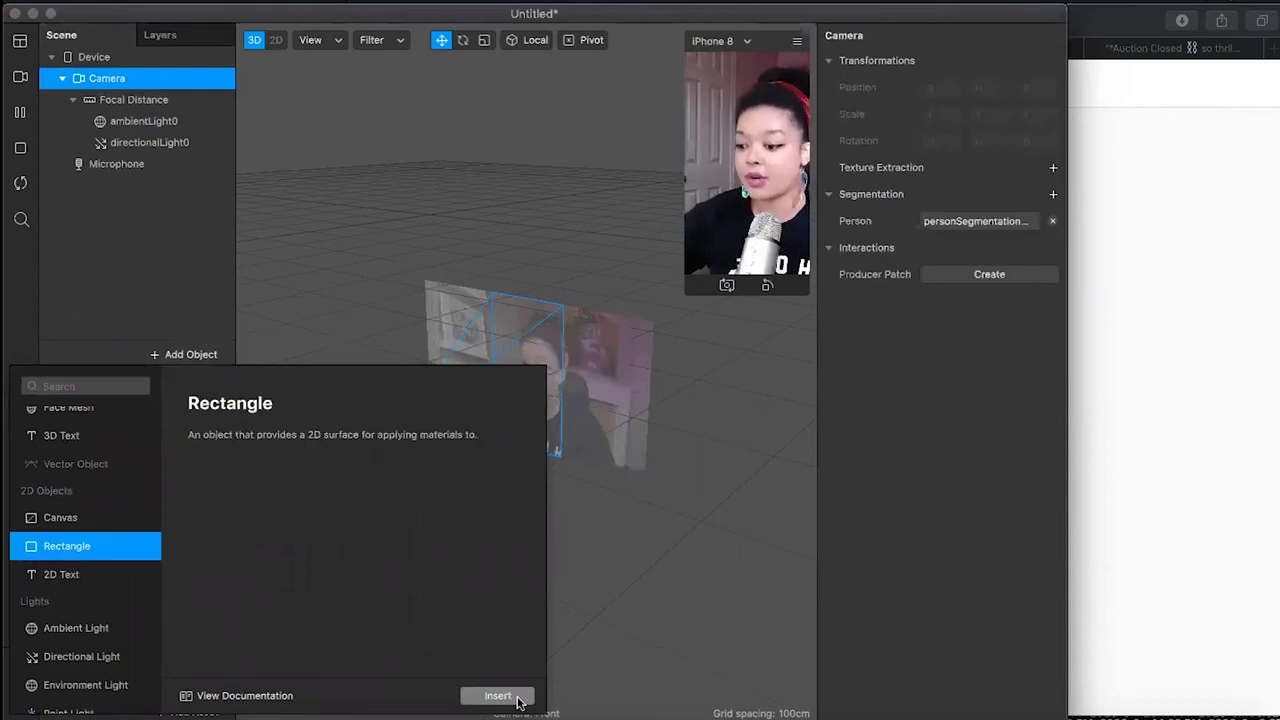
click(510, 696)
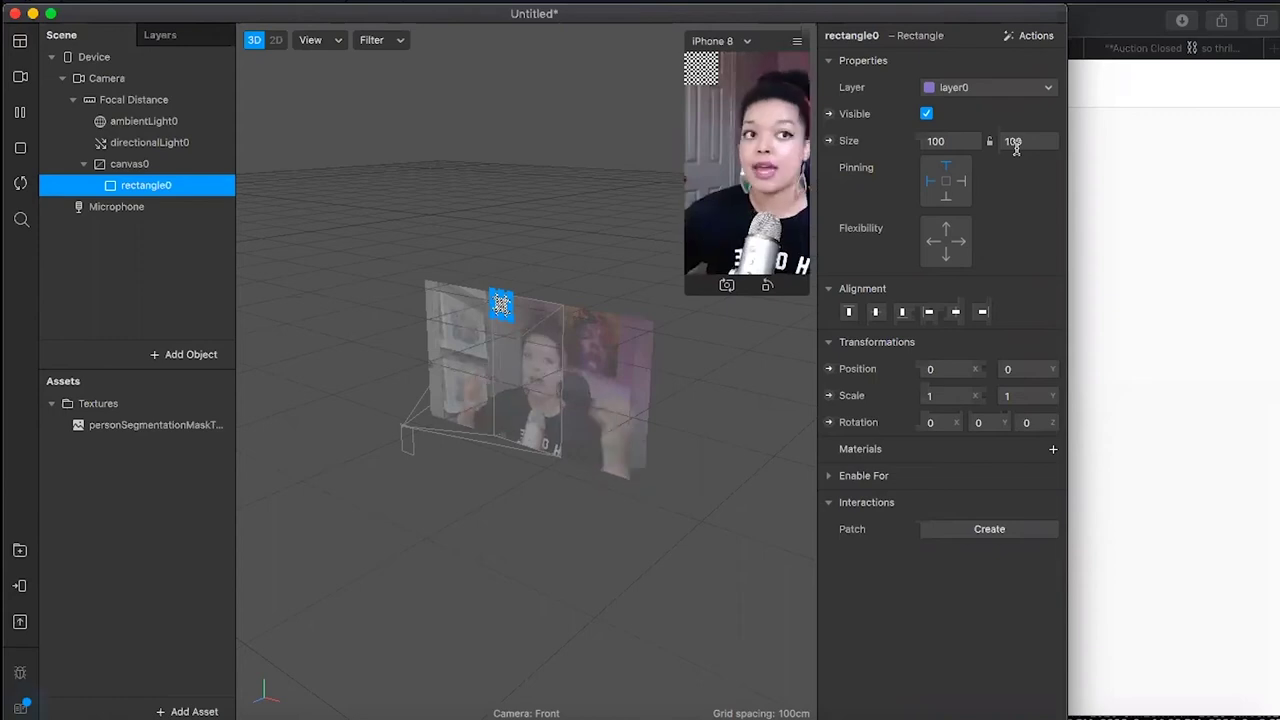
Set the rectangle's size to Fill Width and Fill Height so it covers the whole screen.
click(955, 140)
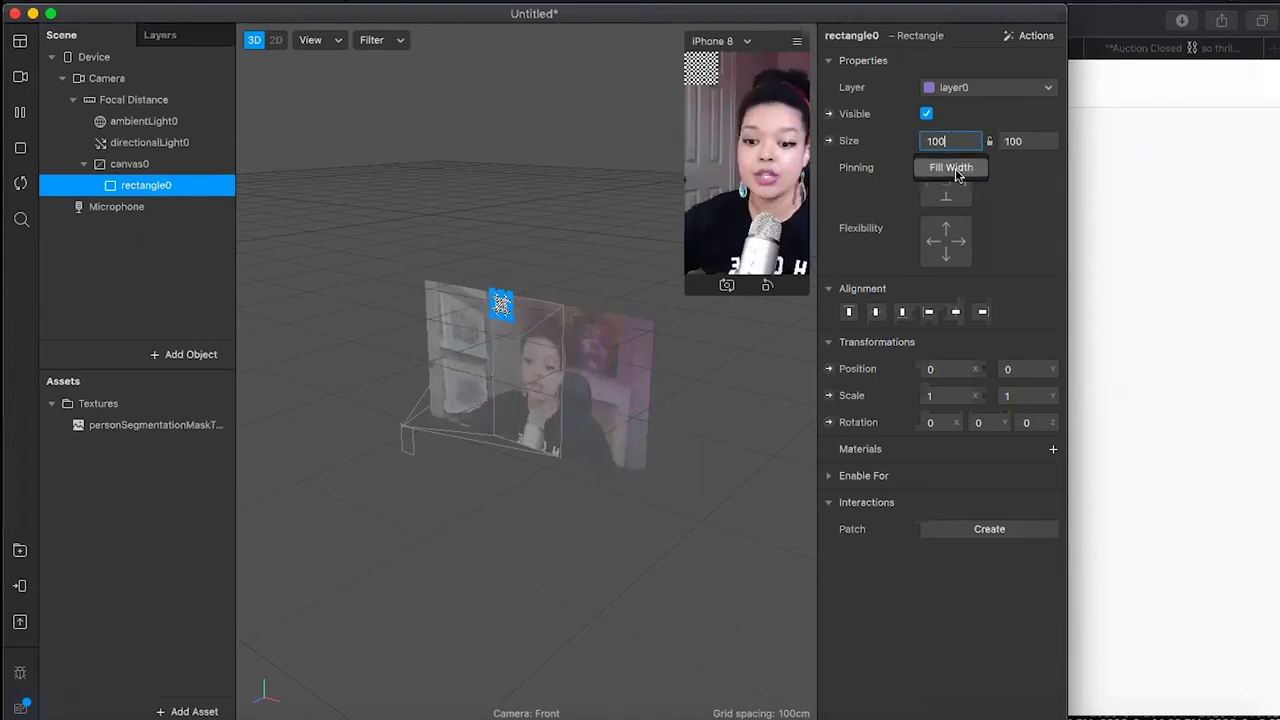
click(959, 169)
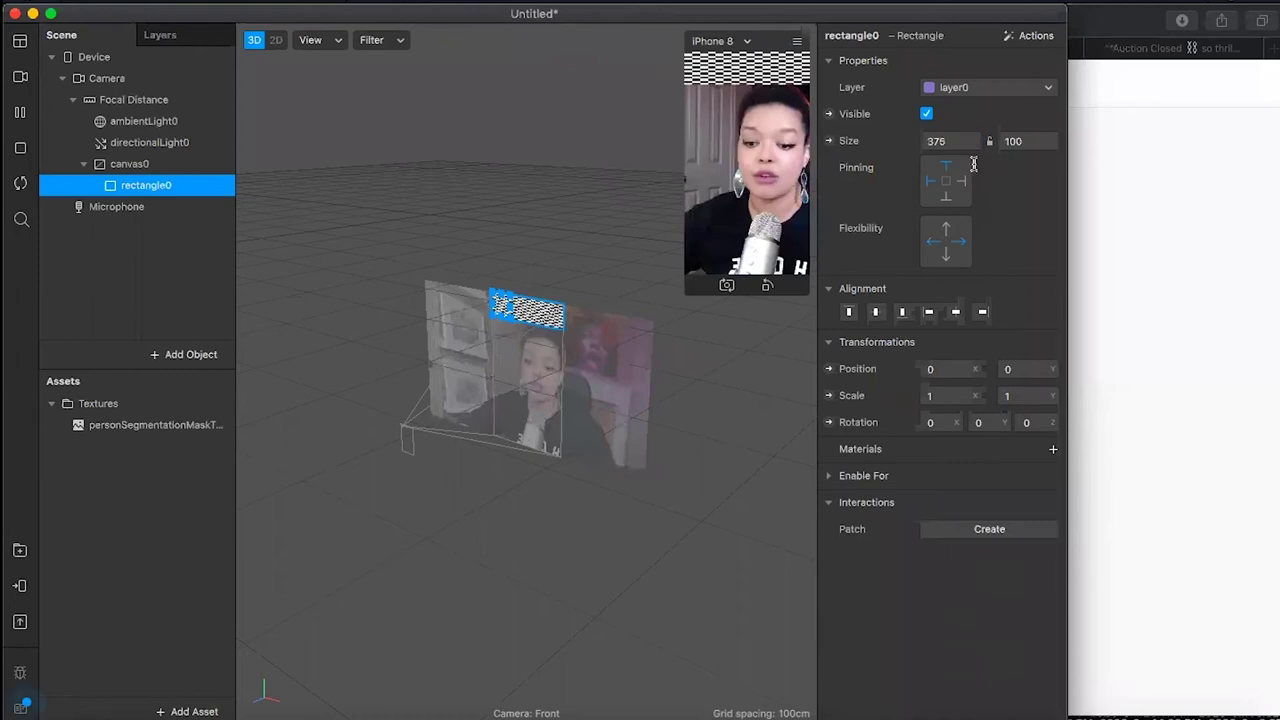
click(1022, 141)
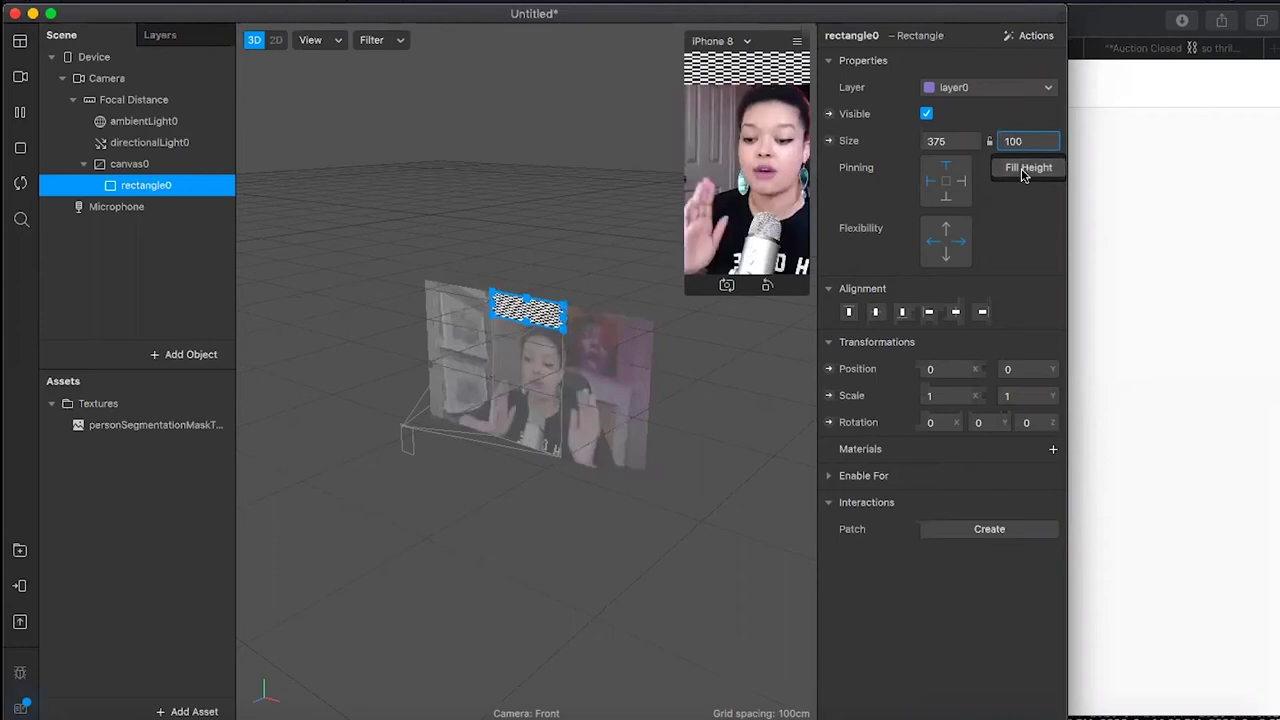
click(1027, 168)
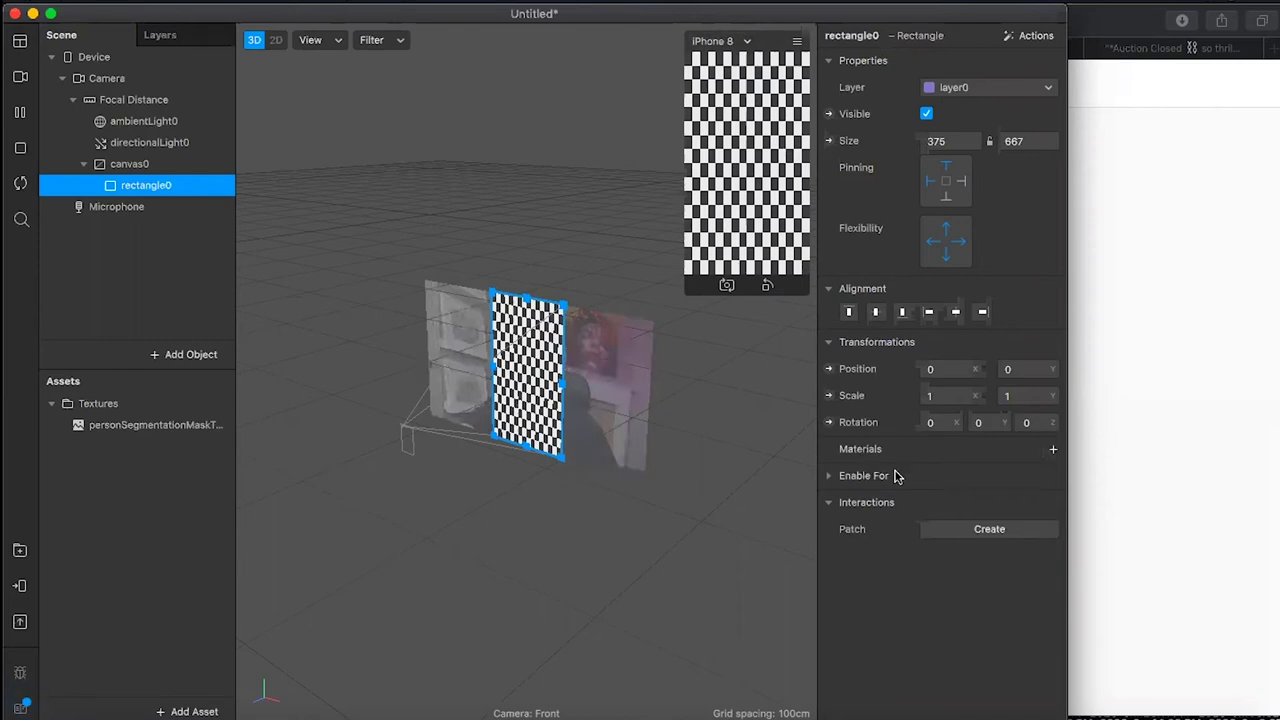
Add a new material to the rectangle and rename it backgroundMaterial.
click(1052, 452)
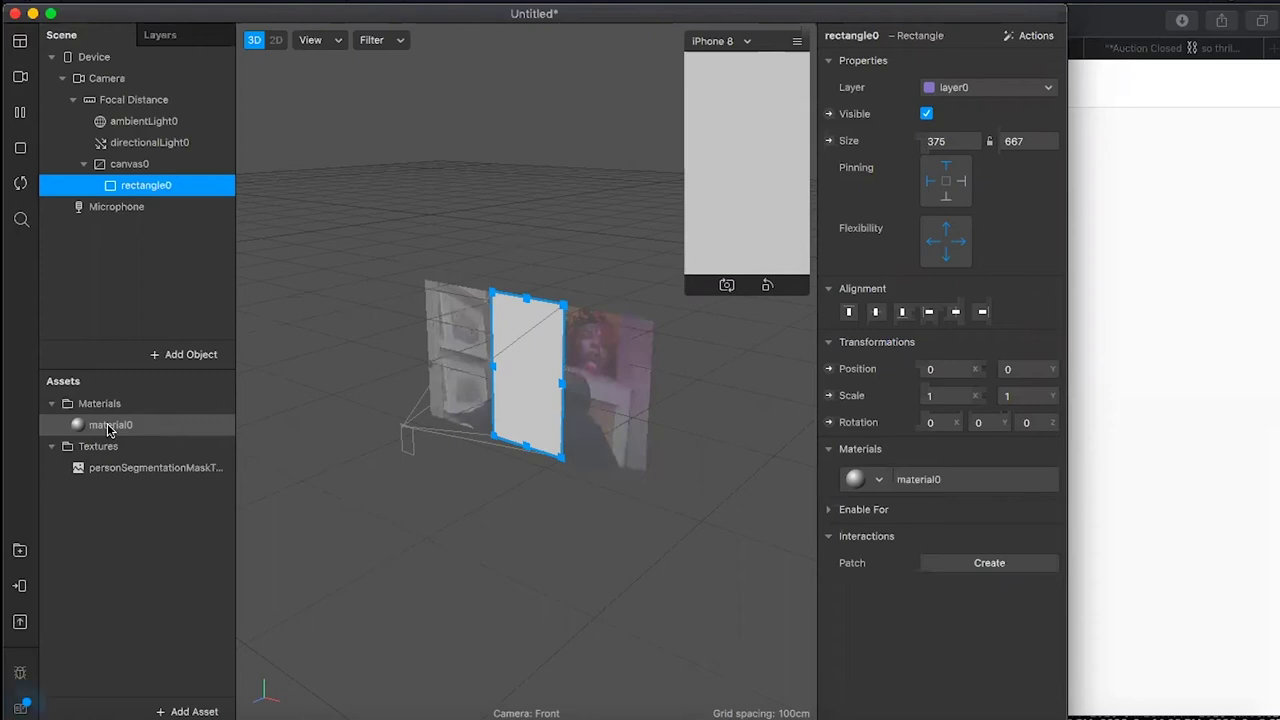
click(109, 426)
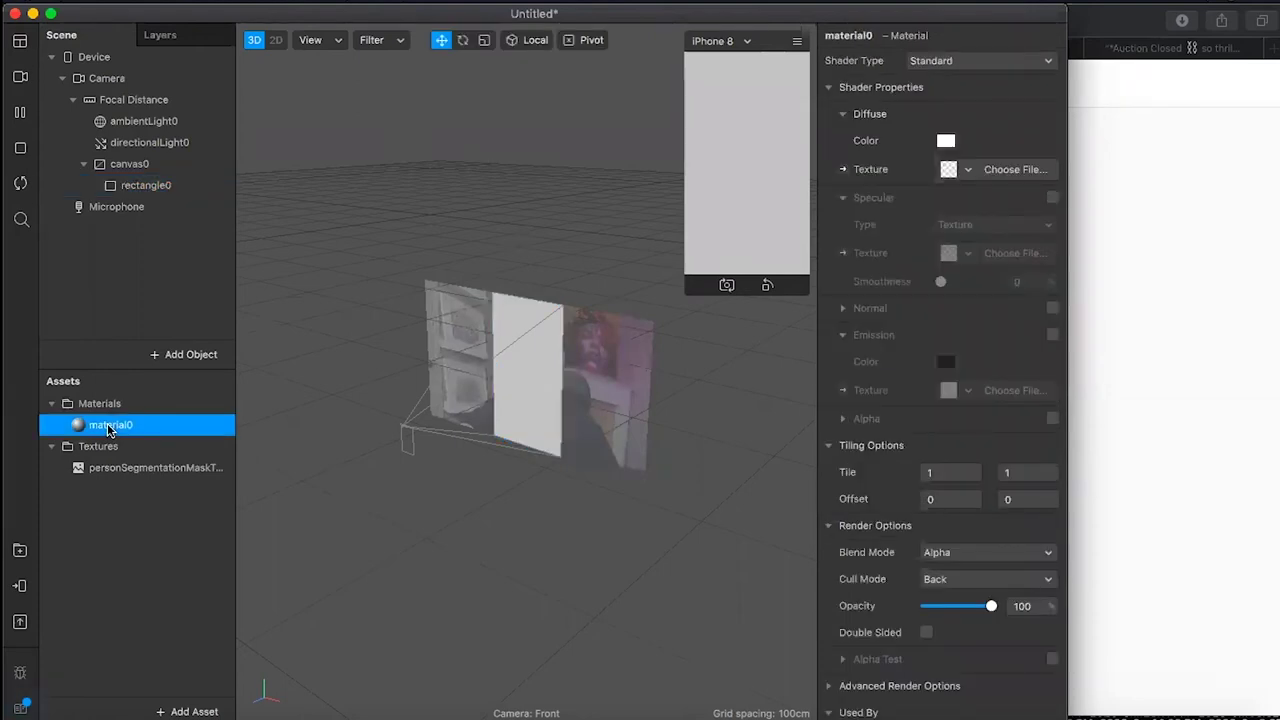
right_click(109, 428)
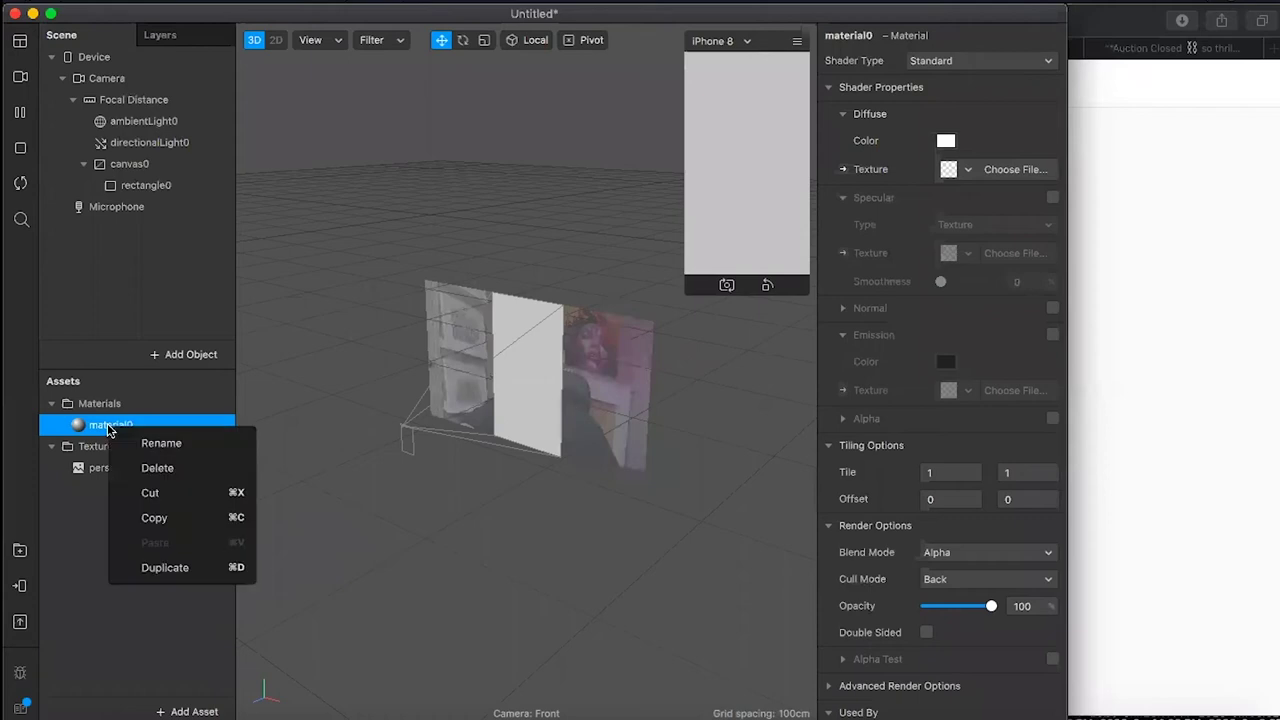
click(155, 445)
text(backgroundMaterial)
key(Return)
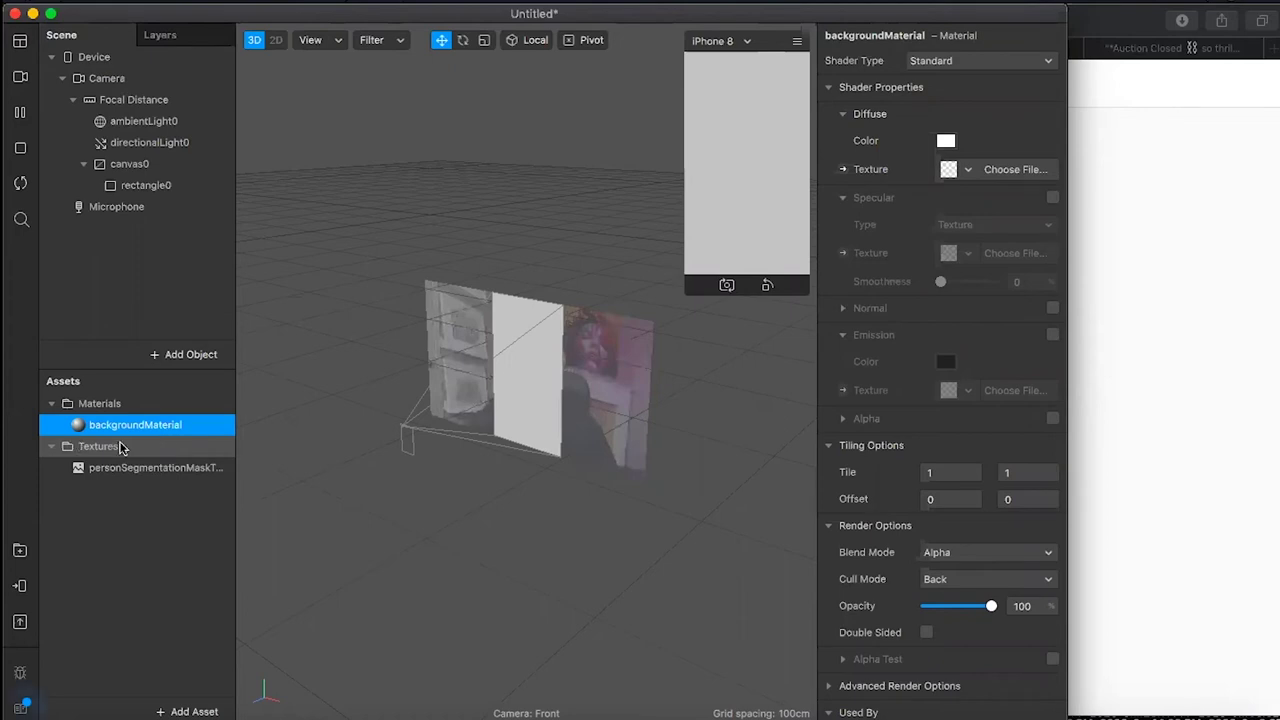
Rename the canvas's rectangle as backgroundRectangle.
click(155, 192)
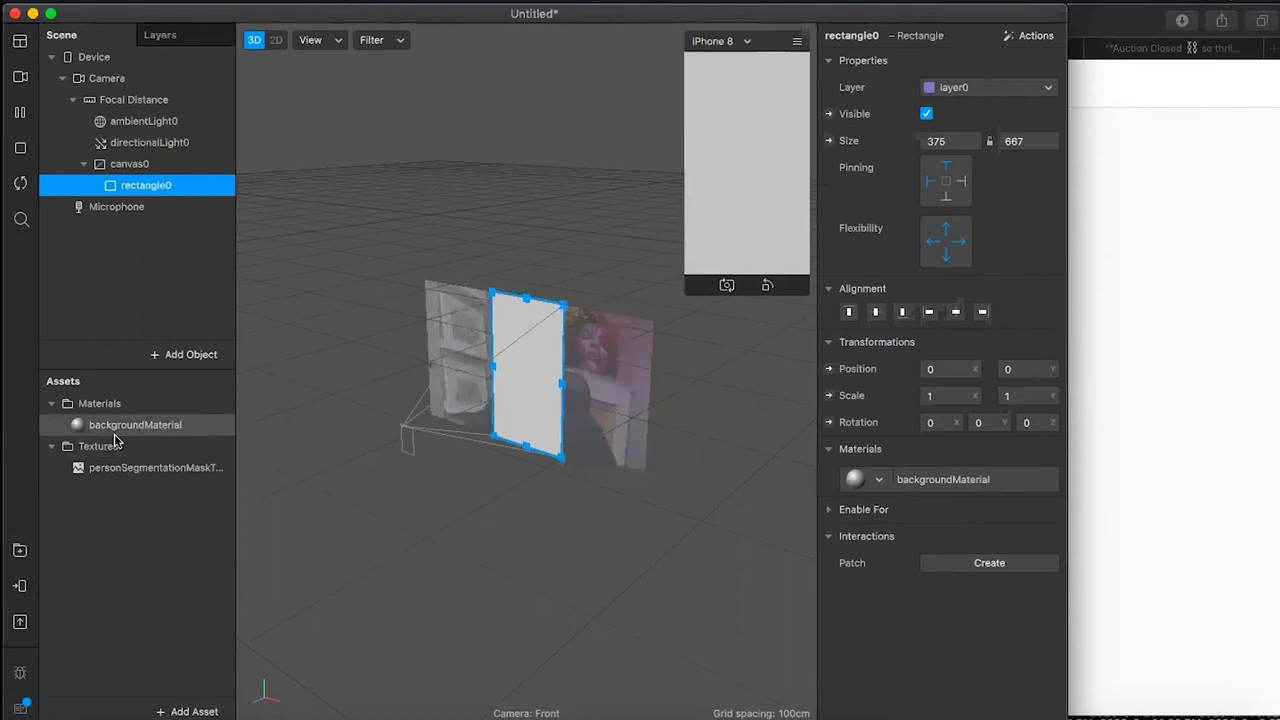
click(146, 405)
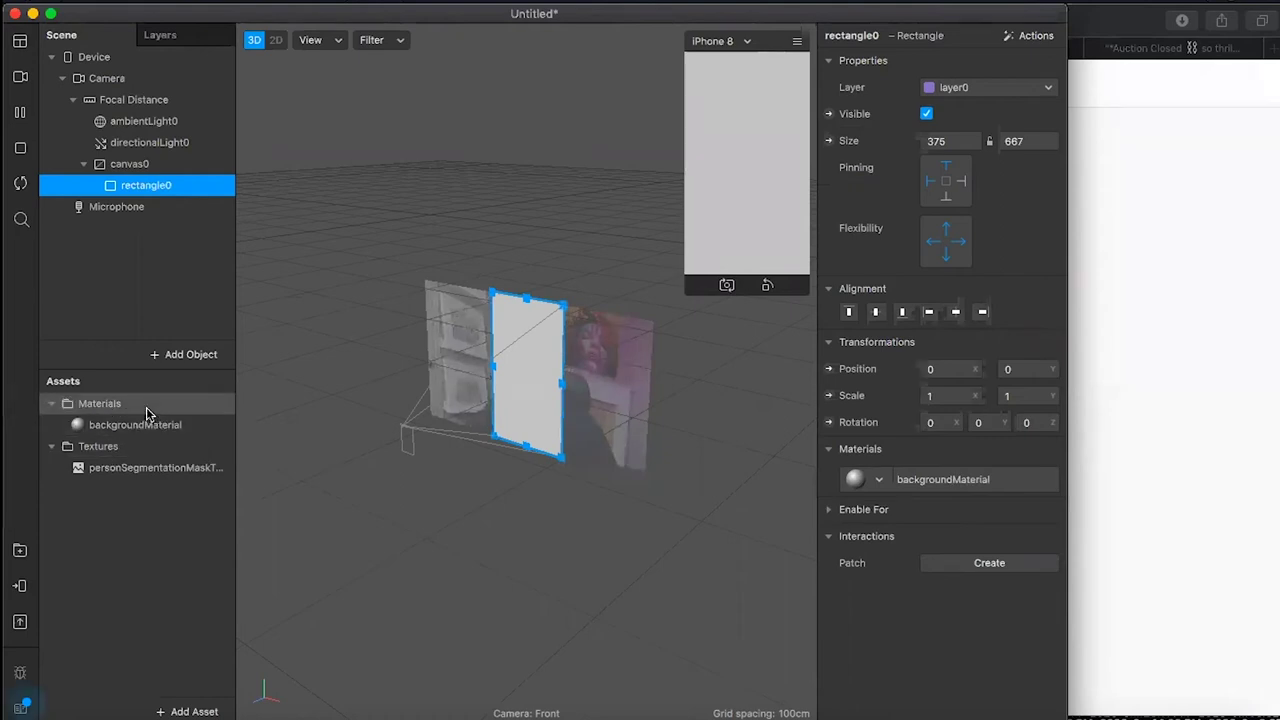
click(132, 193)
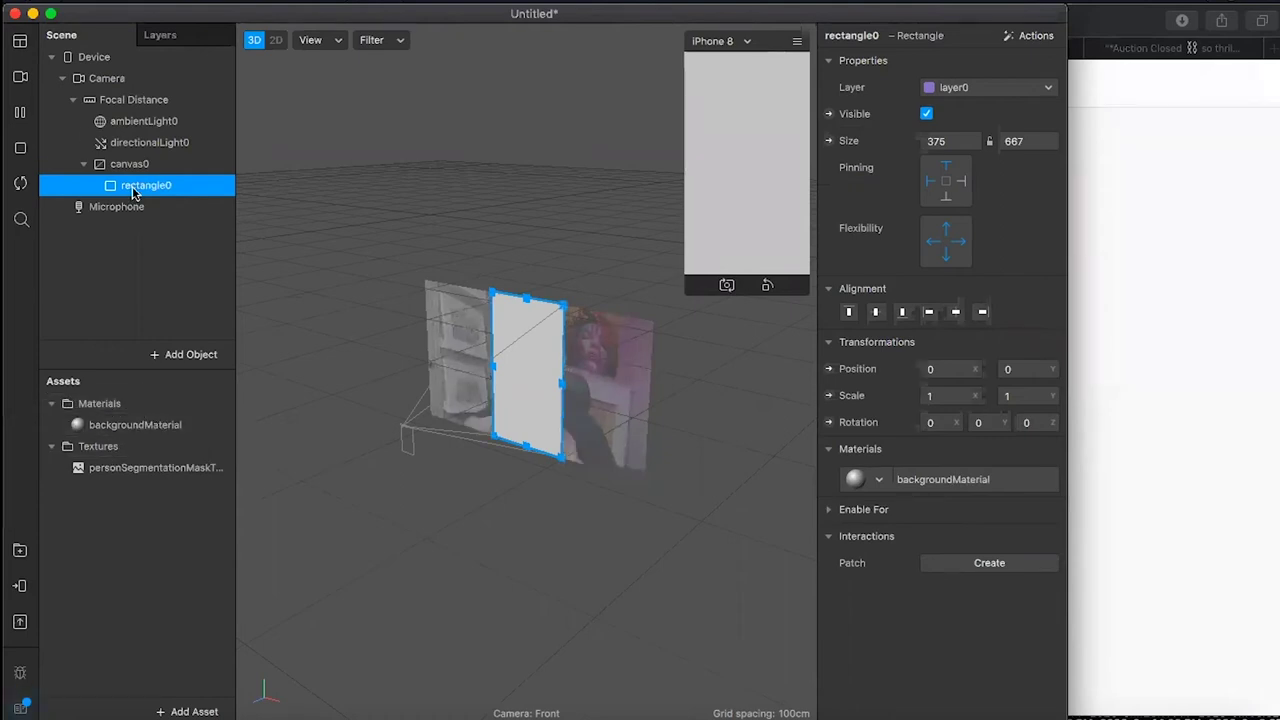
right_click(132, 193)
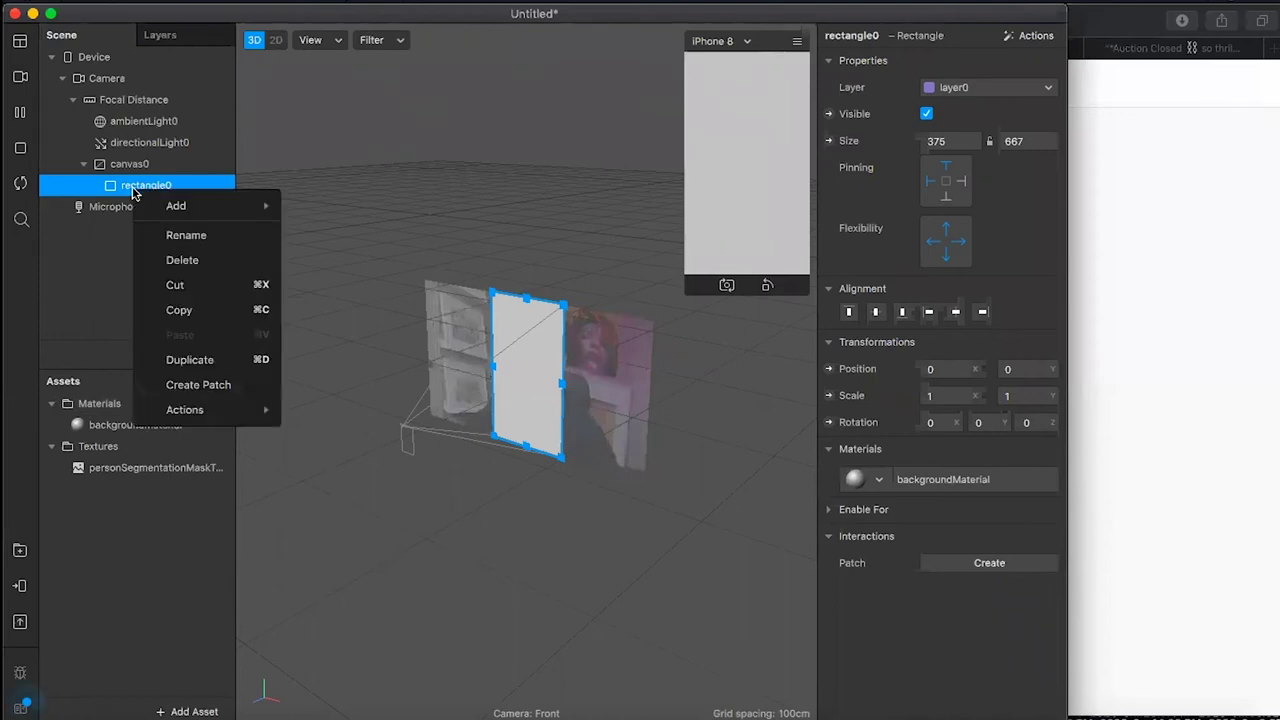
click(171, 235)
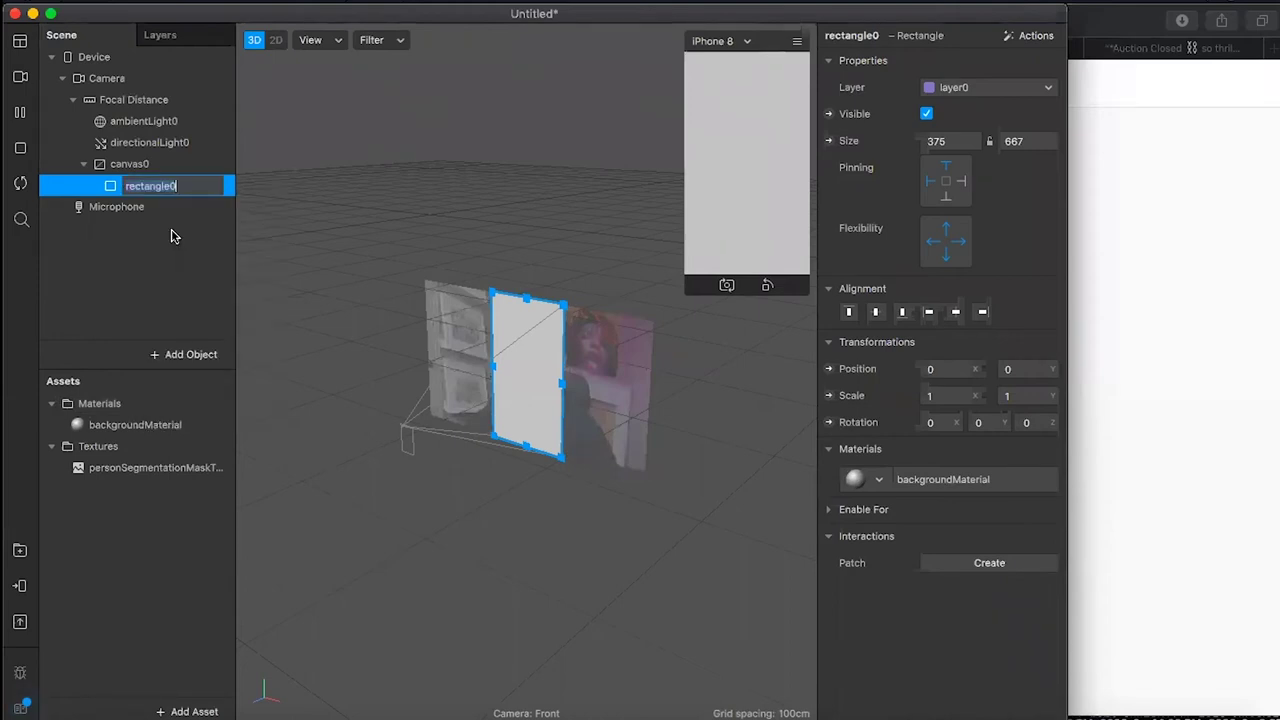
text(back)
text(grou)
text(ndRec)
text(ta)
text(ngle)
key(BackSpace)
key(BackSpace)
text(le)
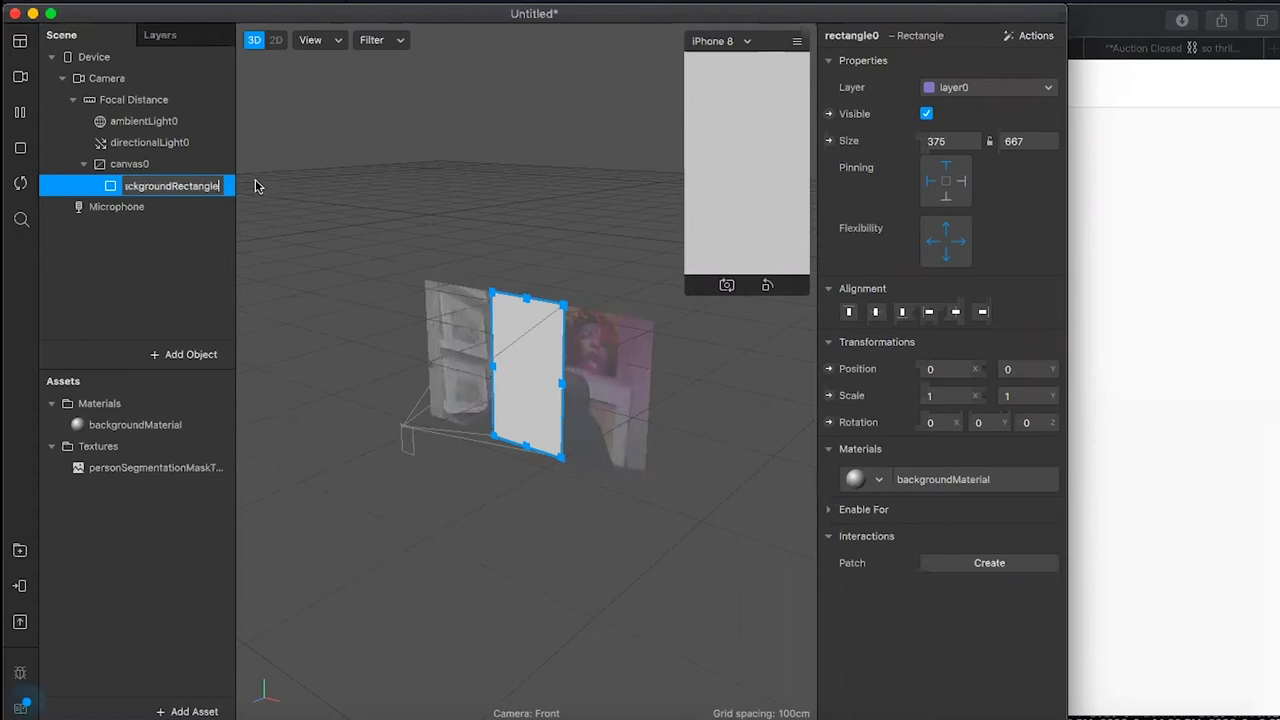
key(Return)
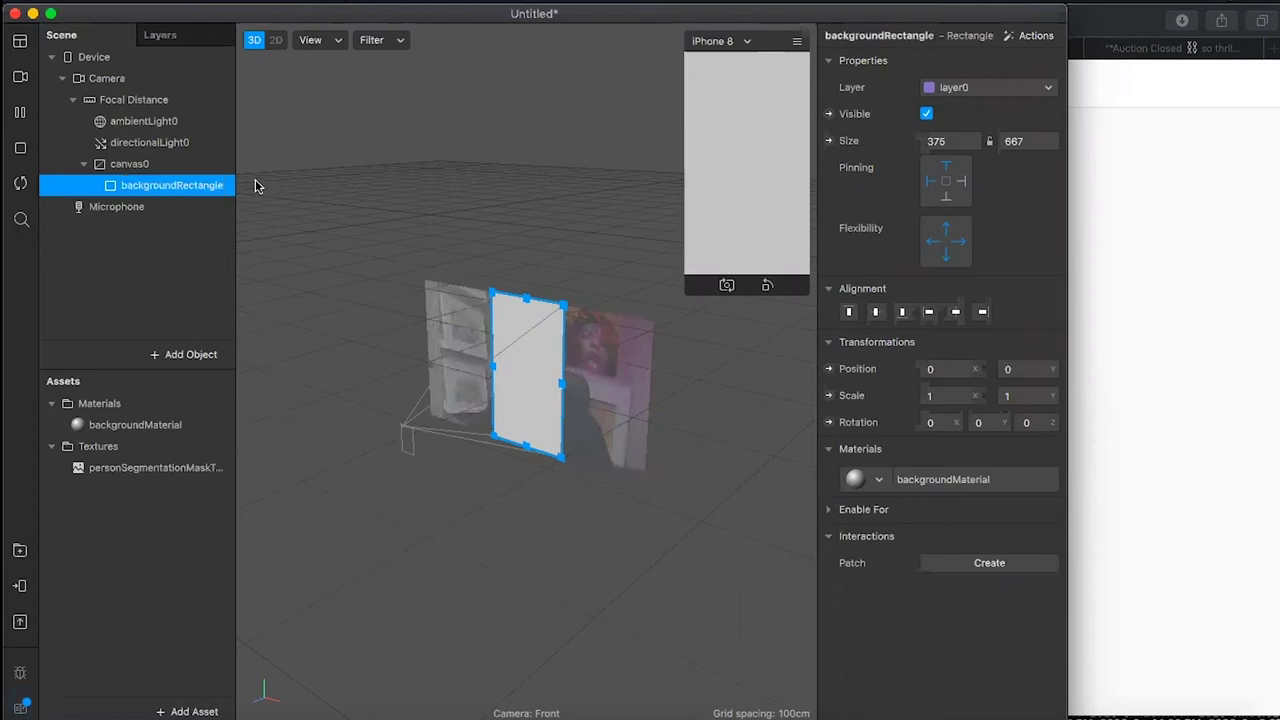
Change the shader type of backgroundMaterial to Flat.
click(97, 425)
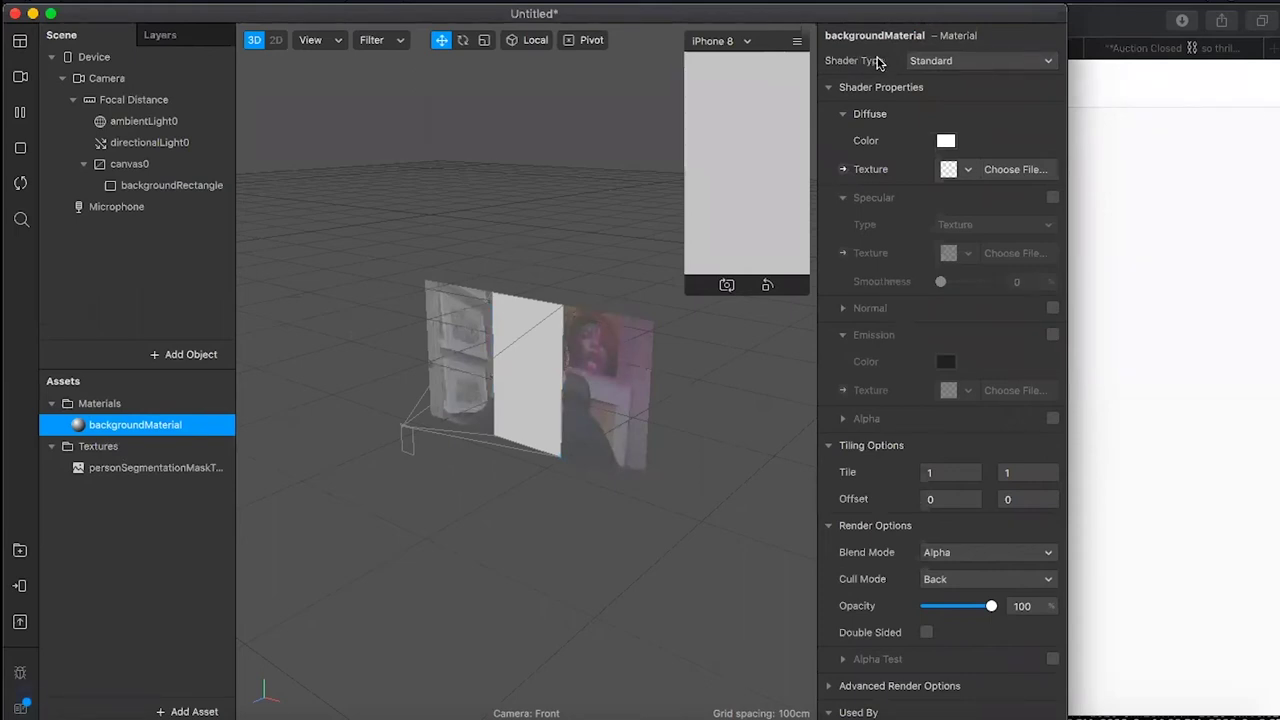
click(972, 62)
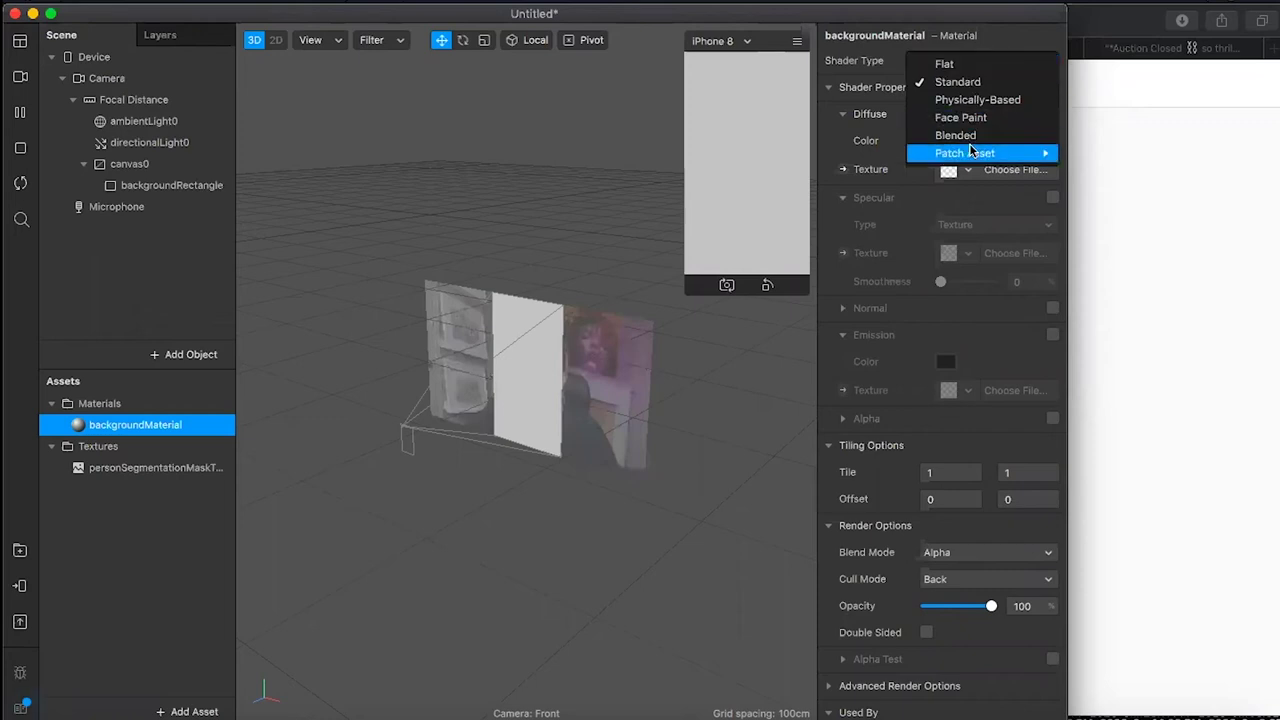
mouse_move(969, 150)
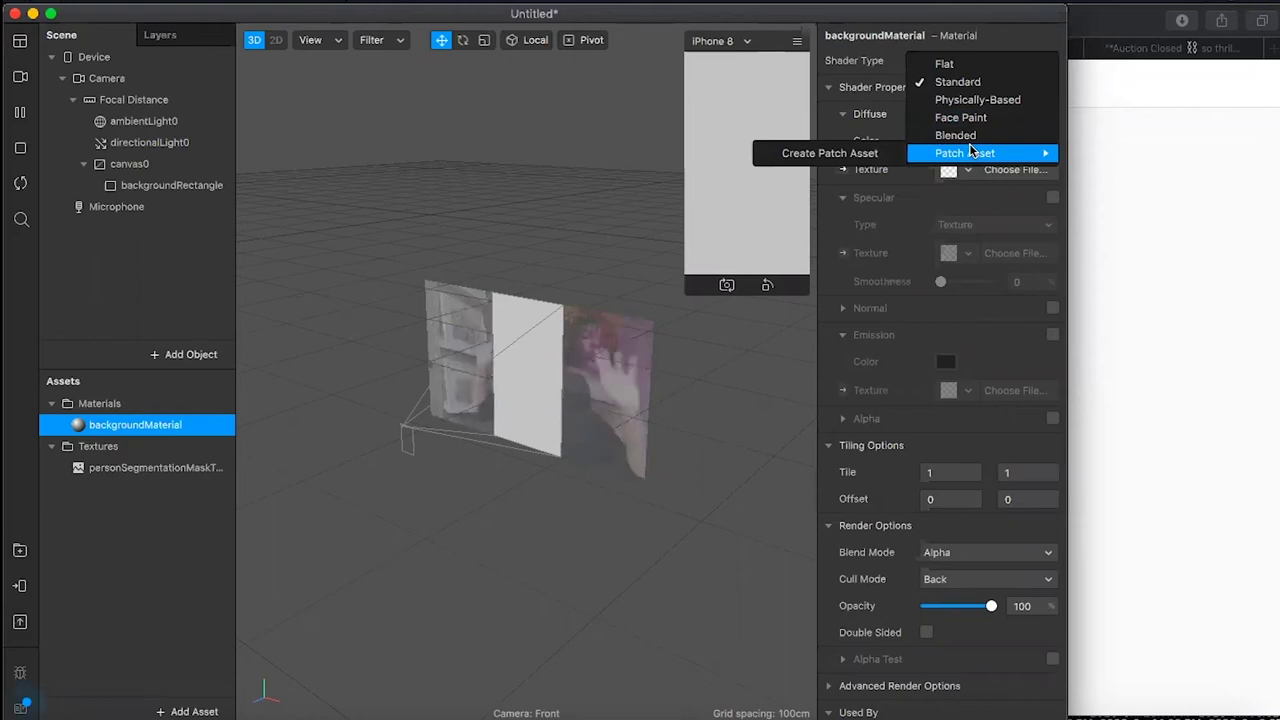
click(1002, 66)
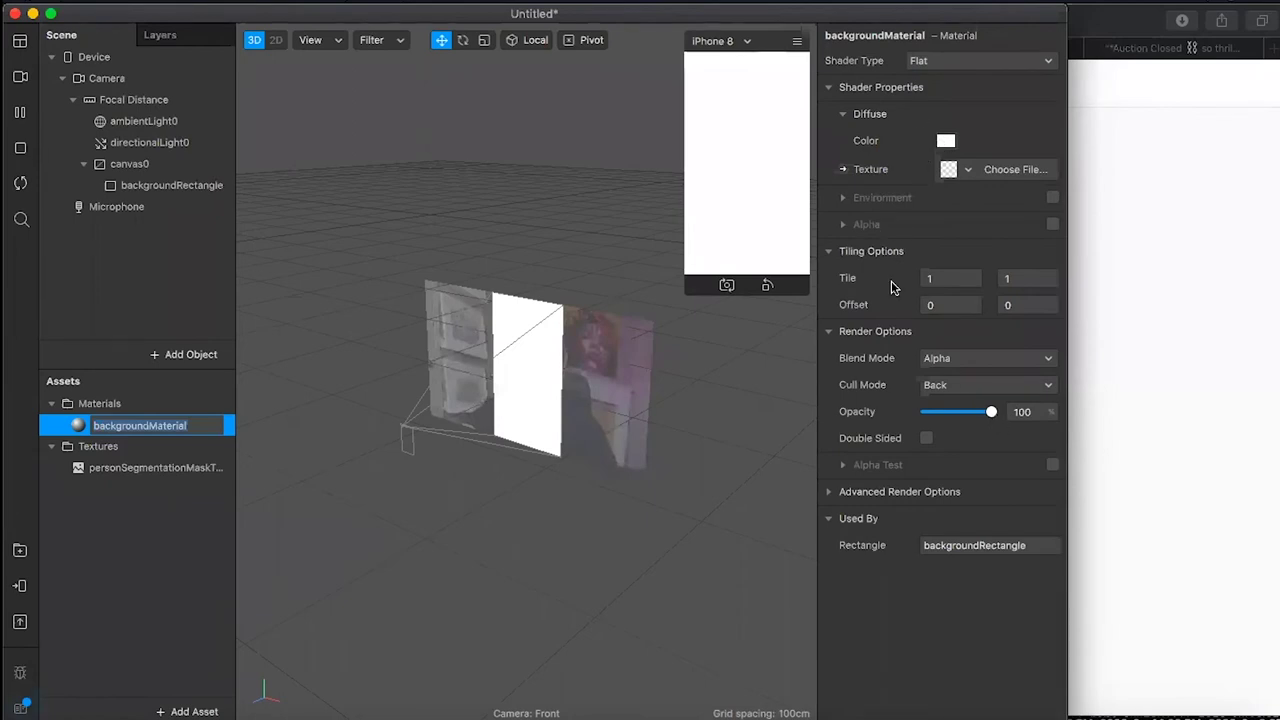
Try backgroundMaterial at 0% opacity and restore it to 100%.
drag(991, 411, 898, 425)
click(986, 412)
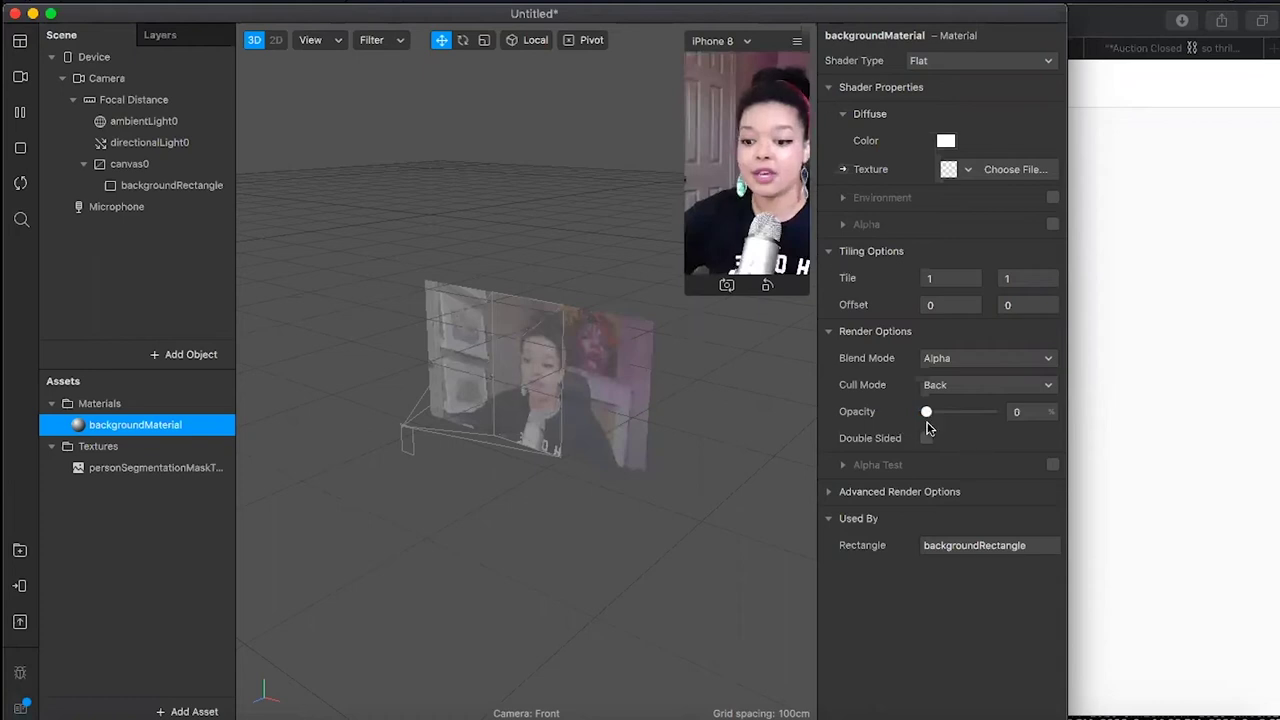
drag(941, 419, 1005, 419)
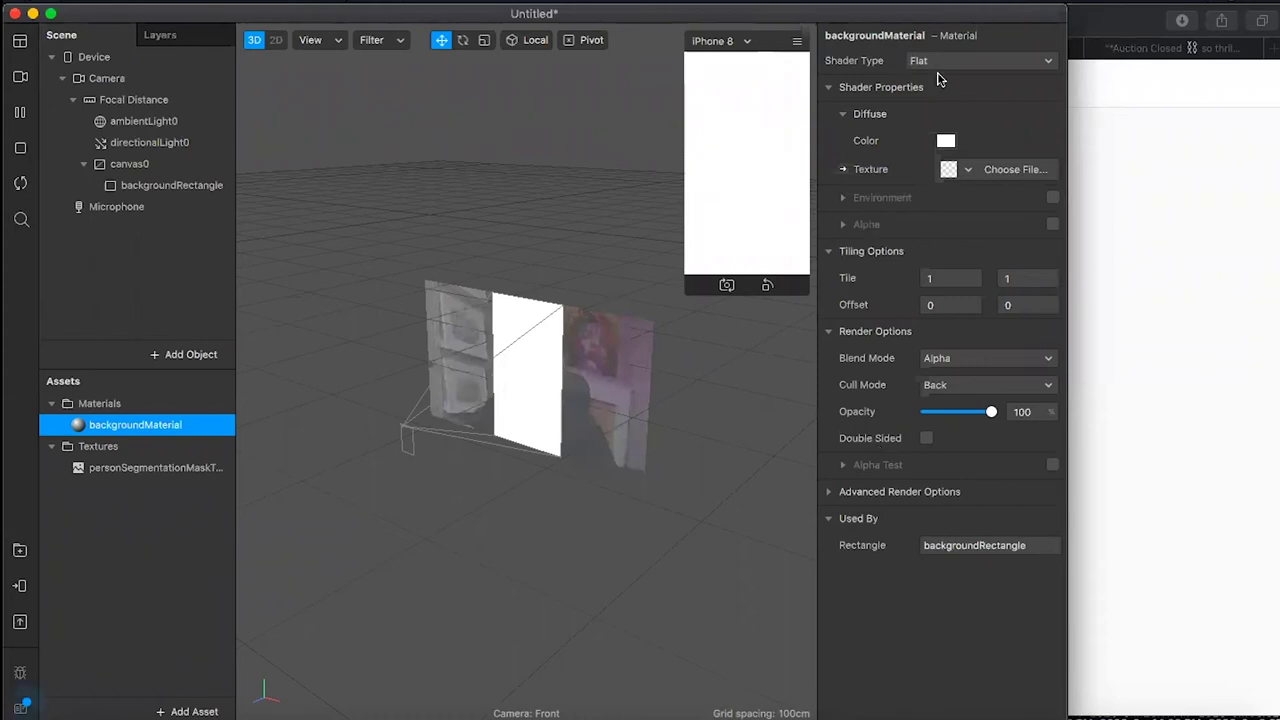
Set the diffuse color of backgroundMaterial to orange using the color wheel.
click(946, 141)
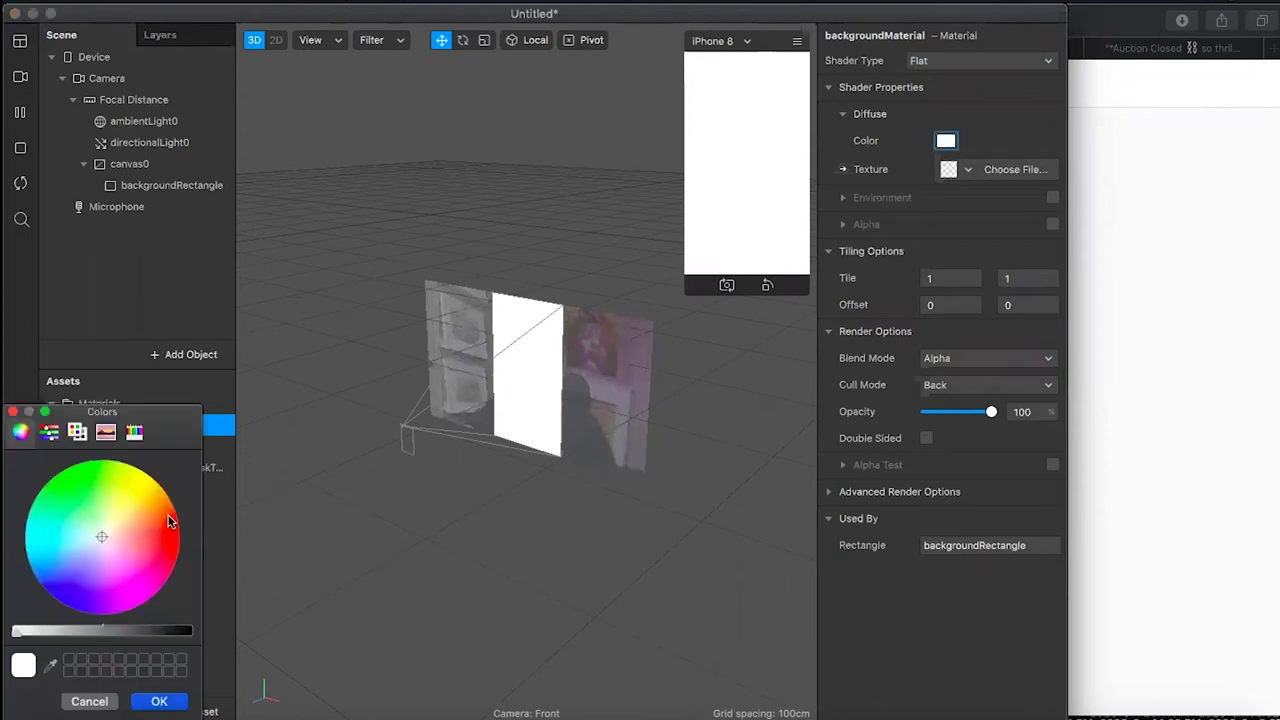
drag(170, 521, 142, 488)
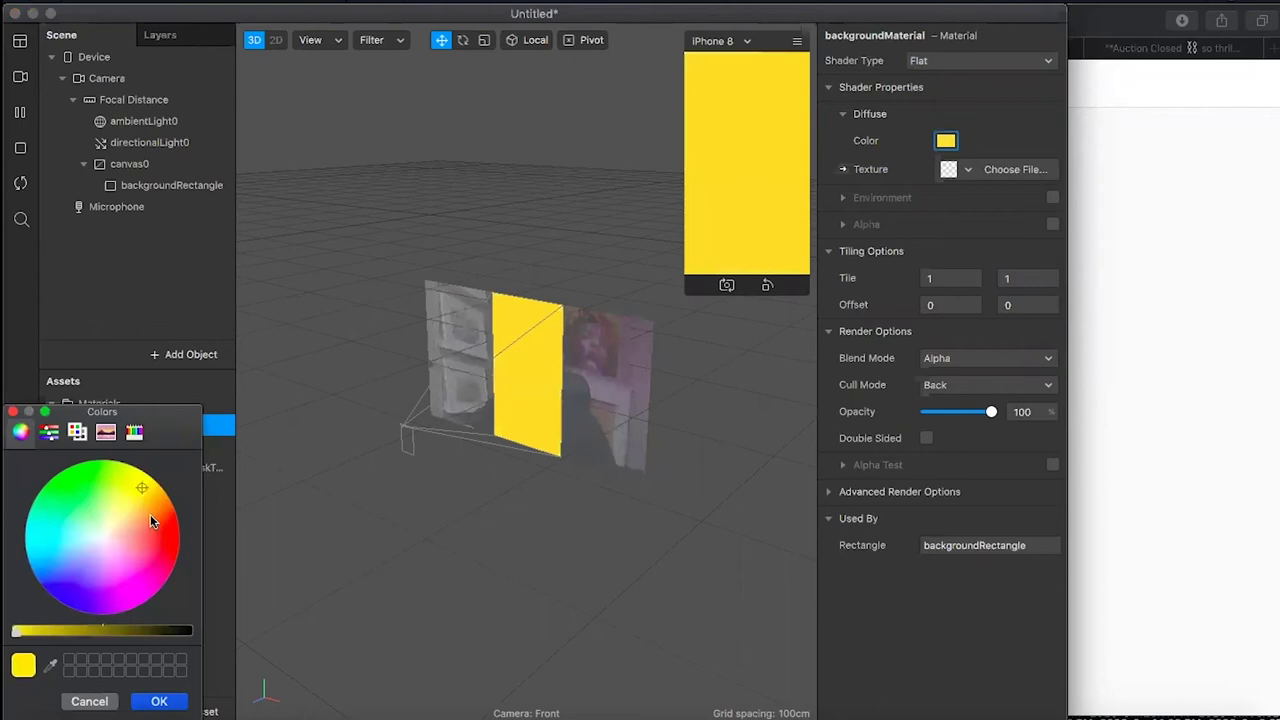
click(150, 516)
click(164, 517)
click(157, 501)
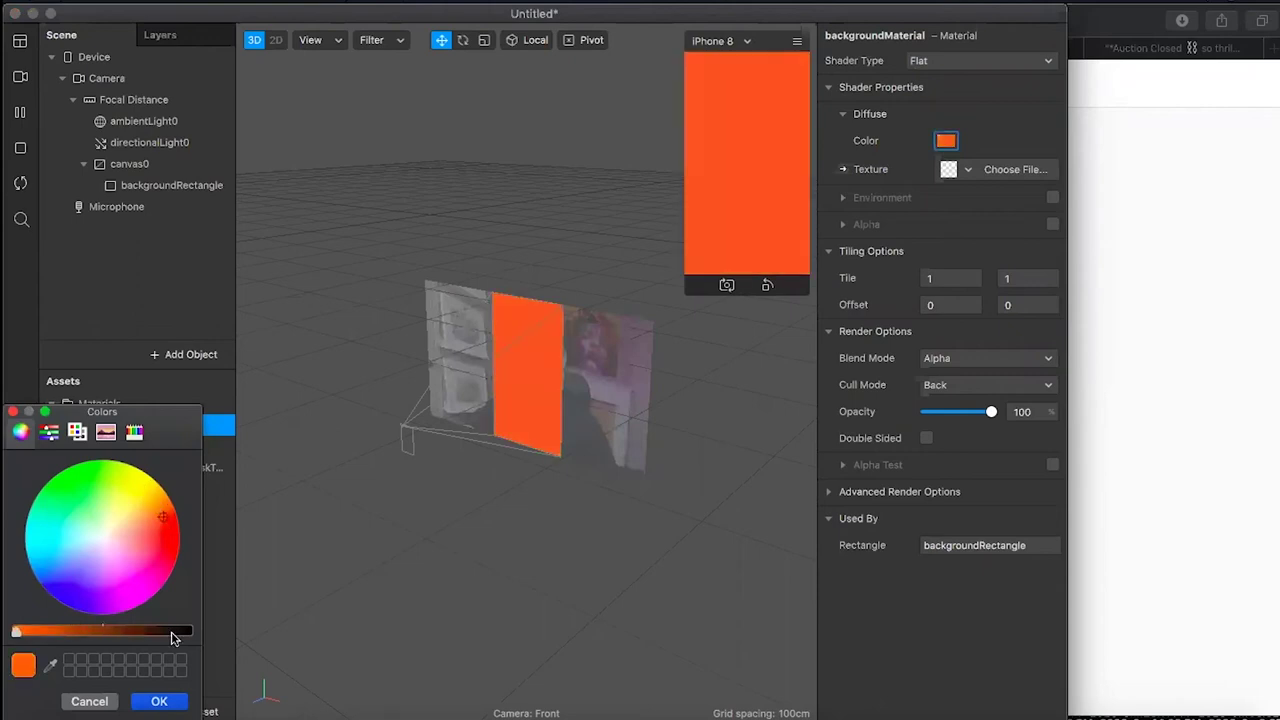
click(159, 701)
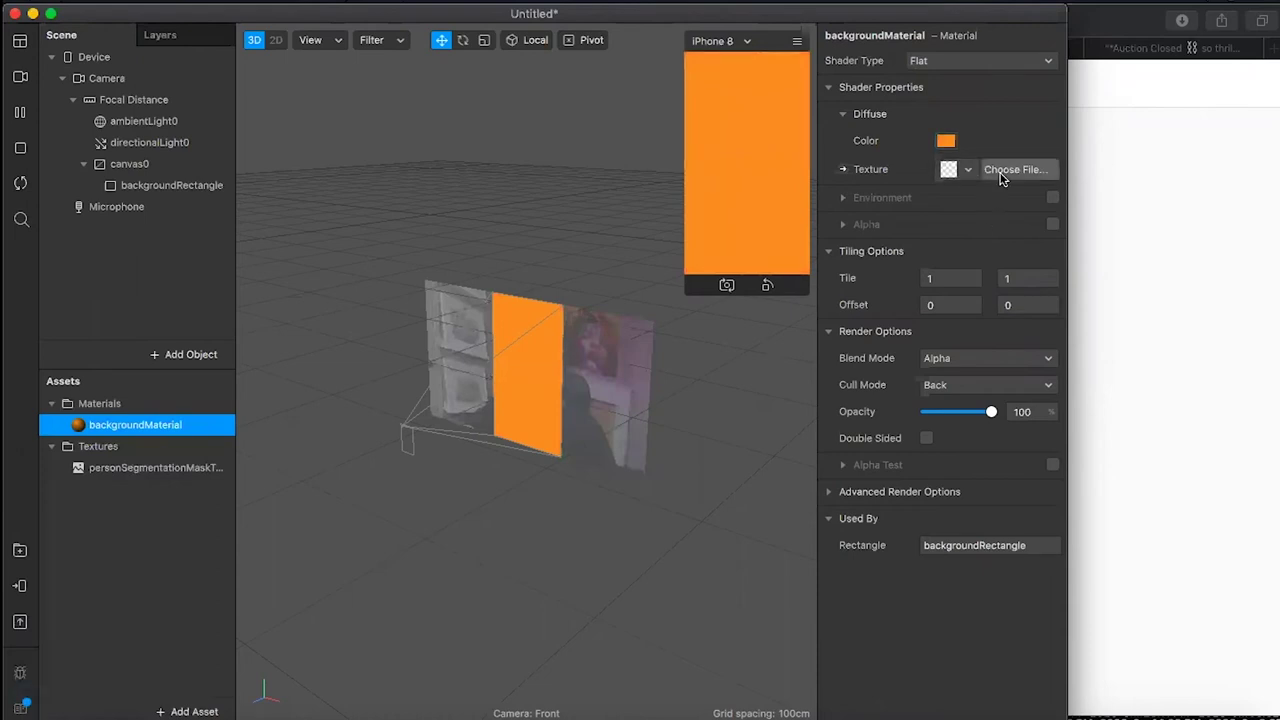
Load space.jpeg from the CultureHubSparkAR folder as the diffuse texture of backgroundMaterial.
click(967, 172)
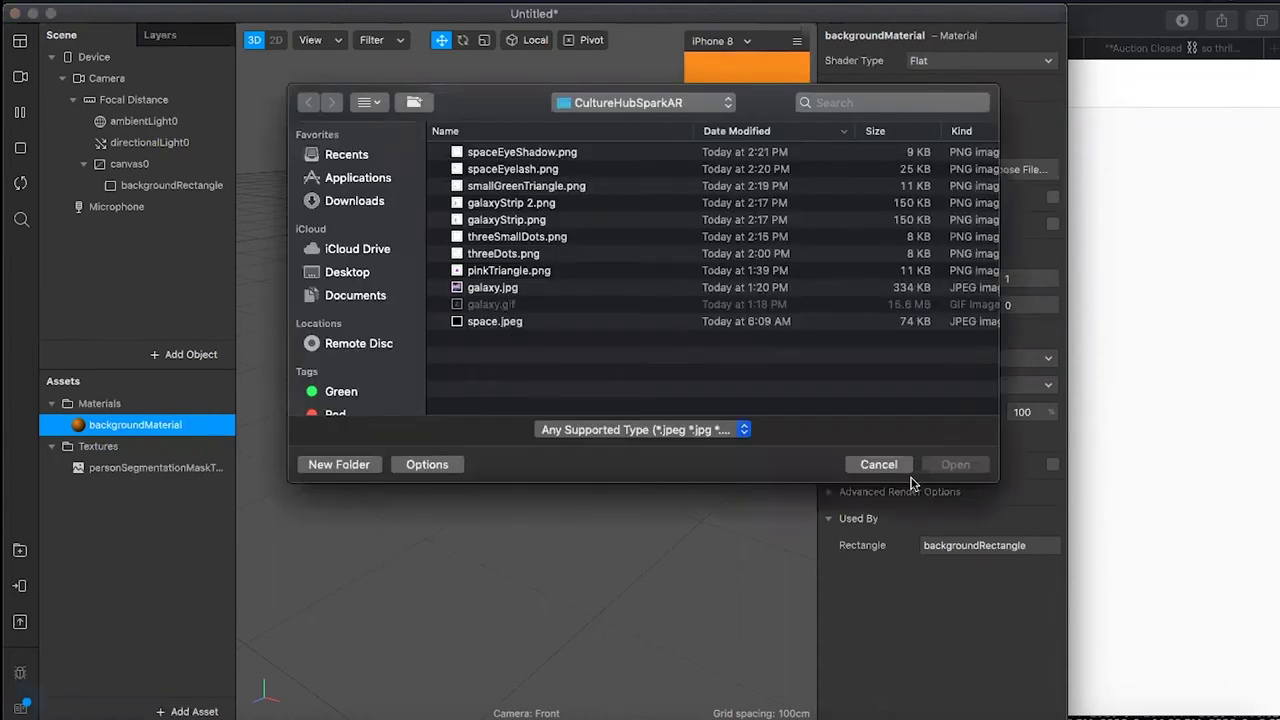
click(516, 322)
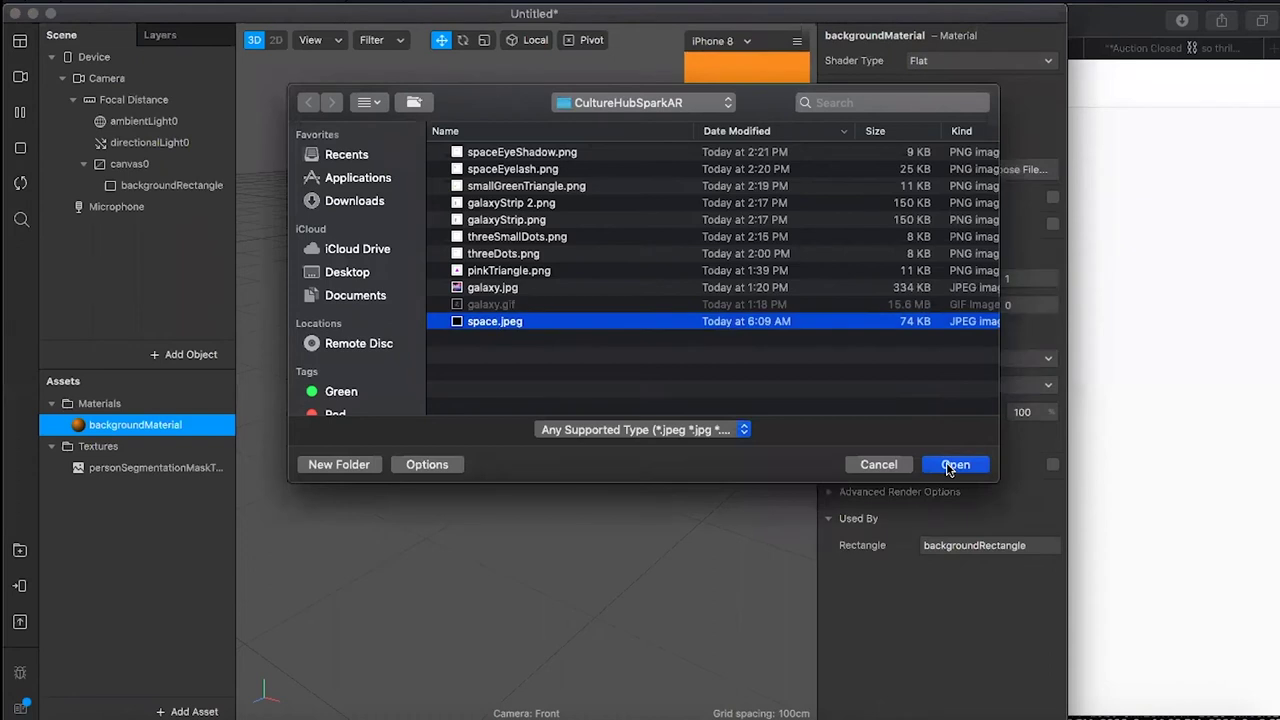
click(953, 465)
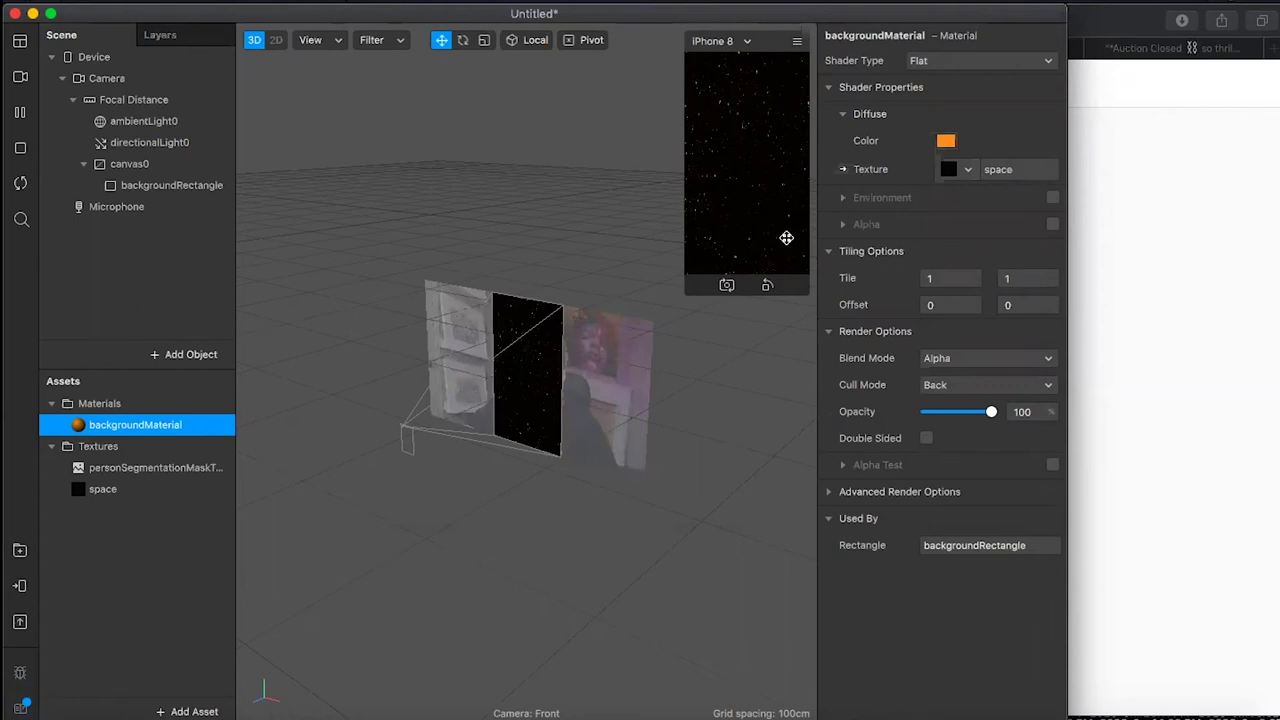
Change the diffuse color tinting the space texture on backgroundMaterial to a very light pink.
click(946, 142)
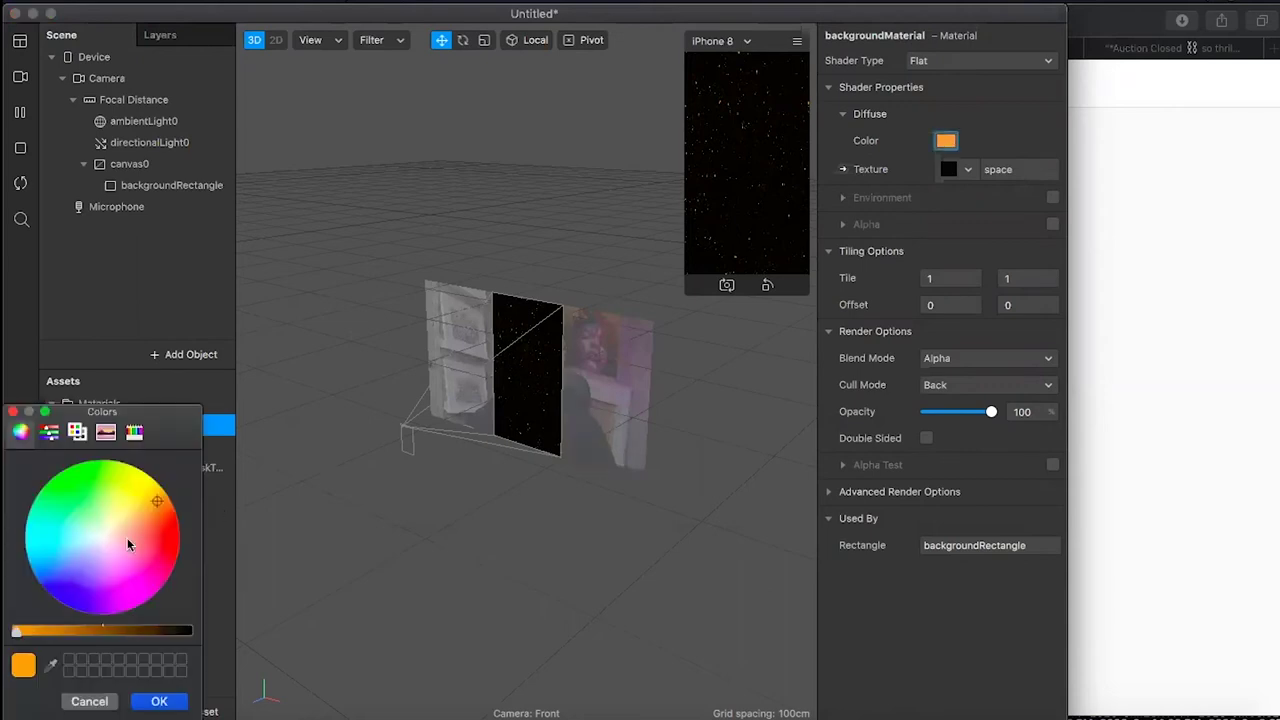
click(128, 577)
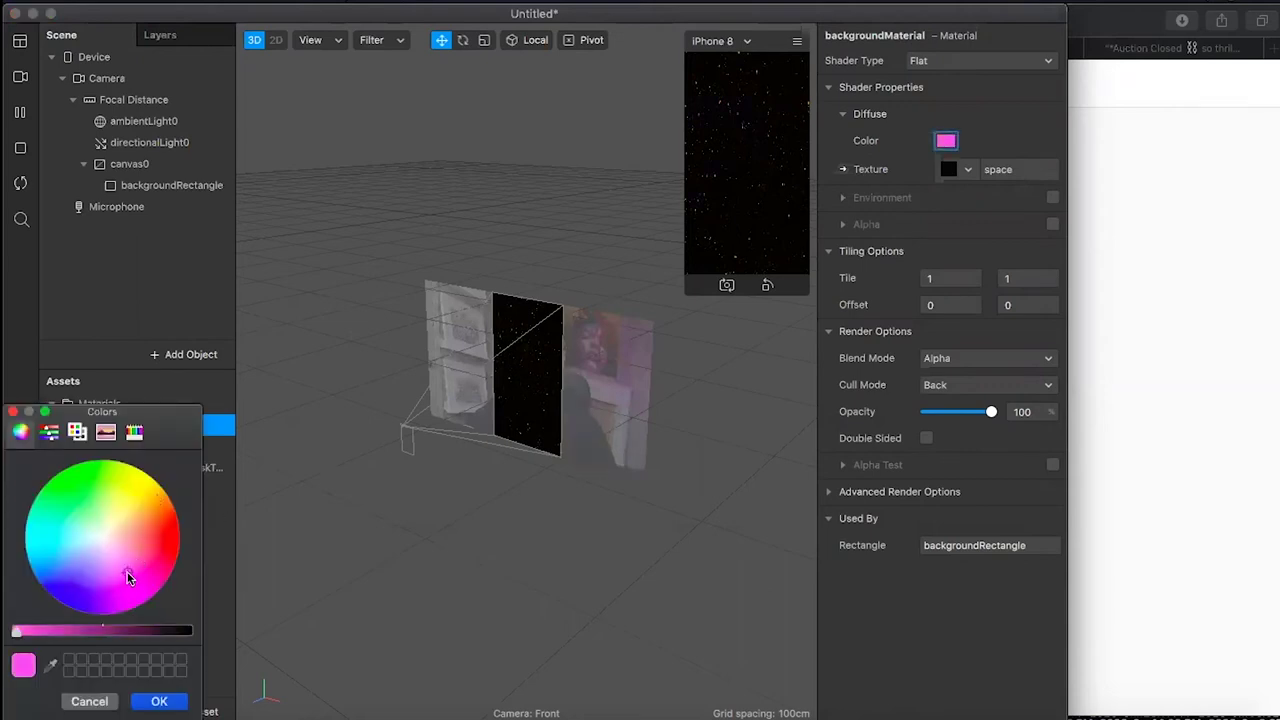
click(141, 562)
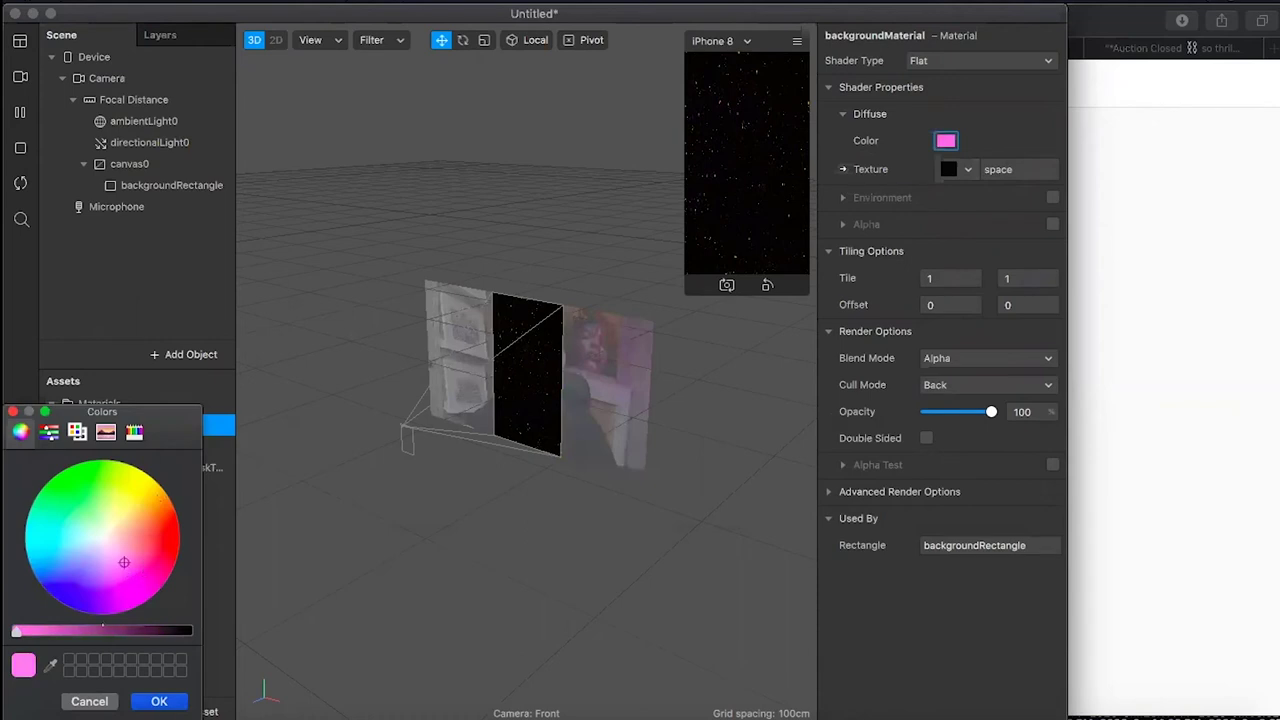
click(828, 537)
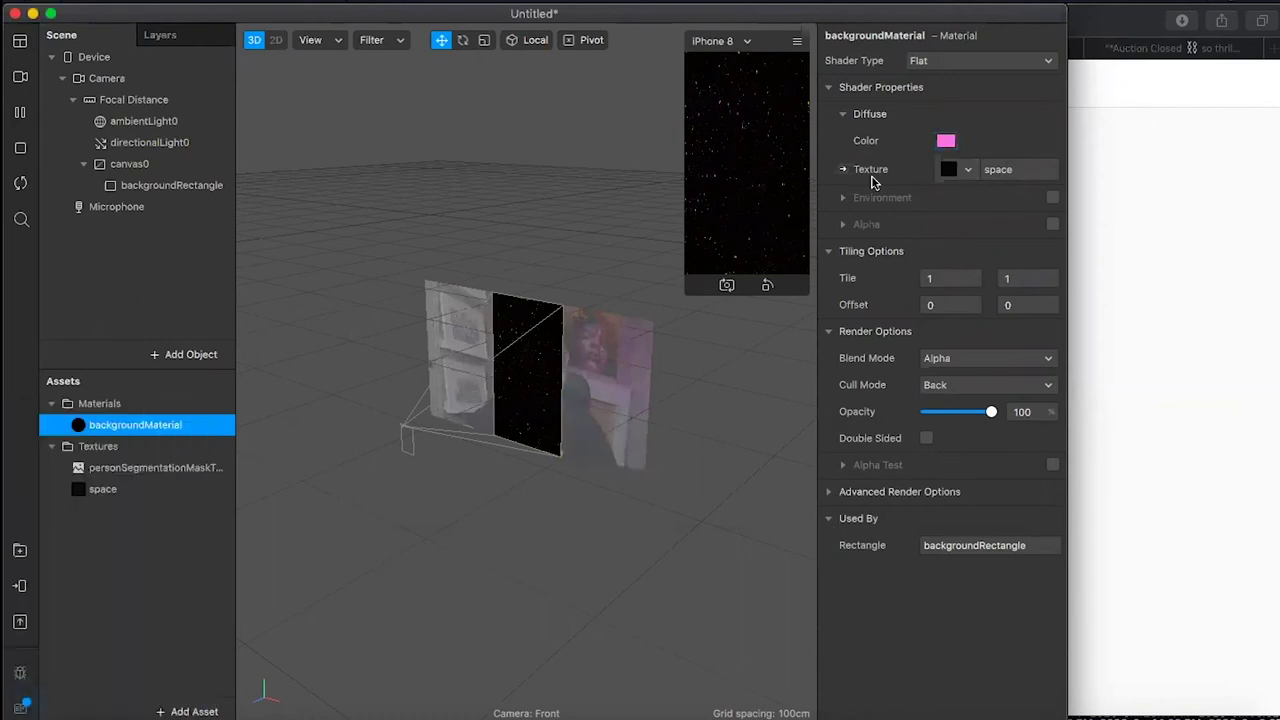
click(946, 141)
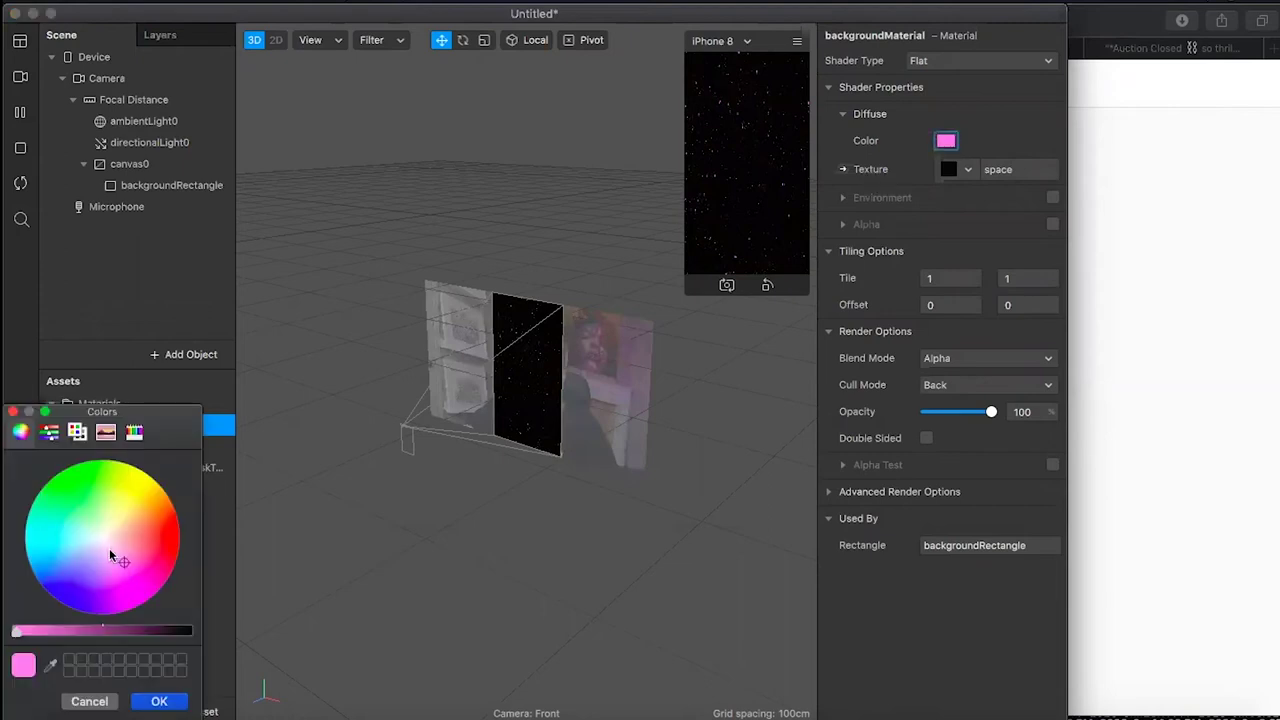
click(109, 549)
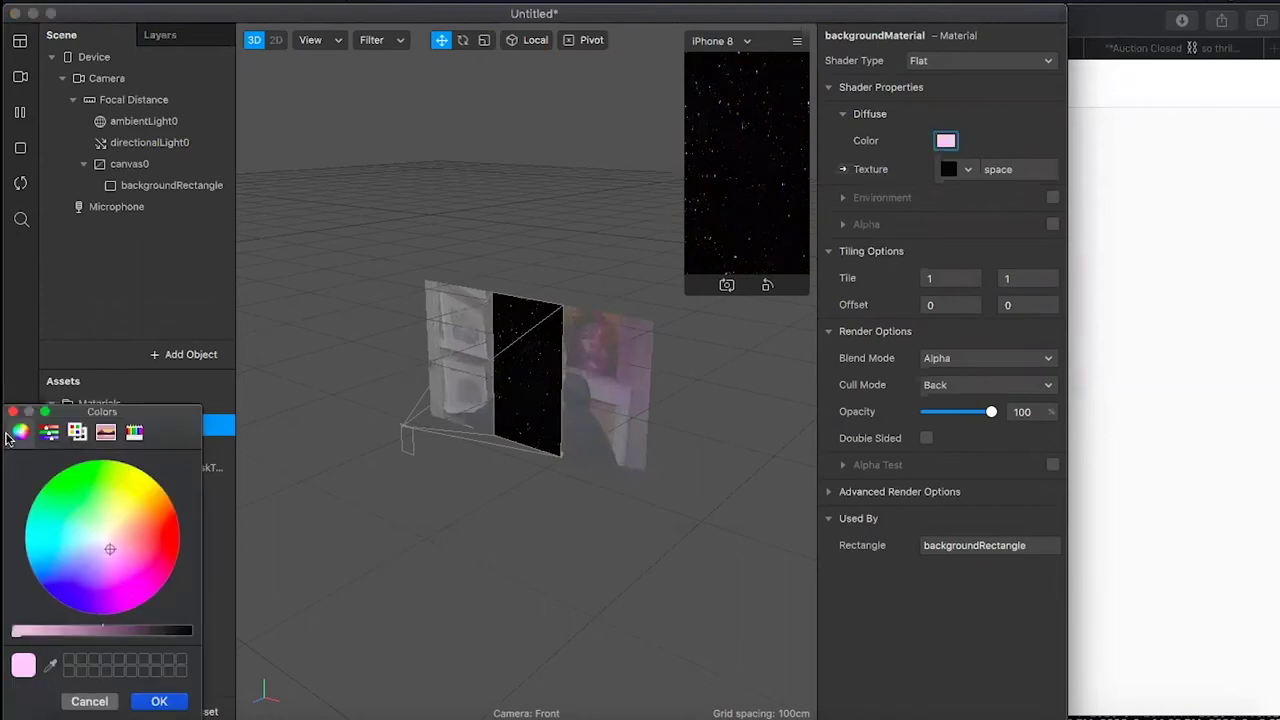
click(160, 702)
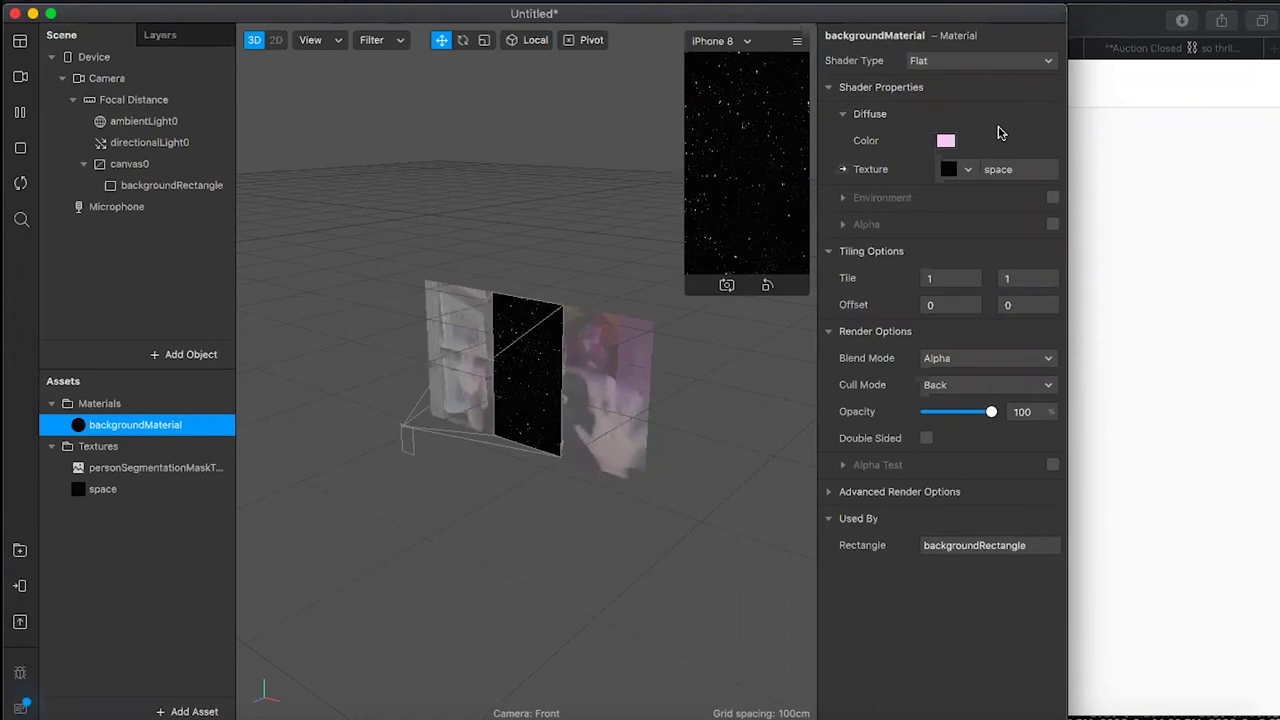
Add a texture extraction to the Camera object to create a camera texture.
drag(754, 8, 800, 8)
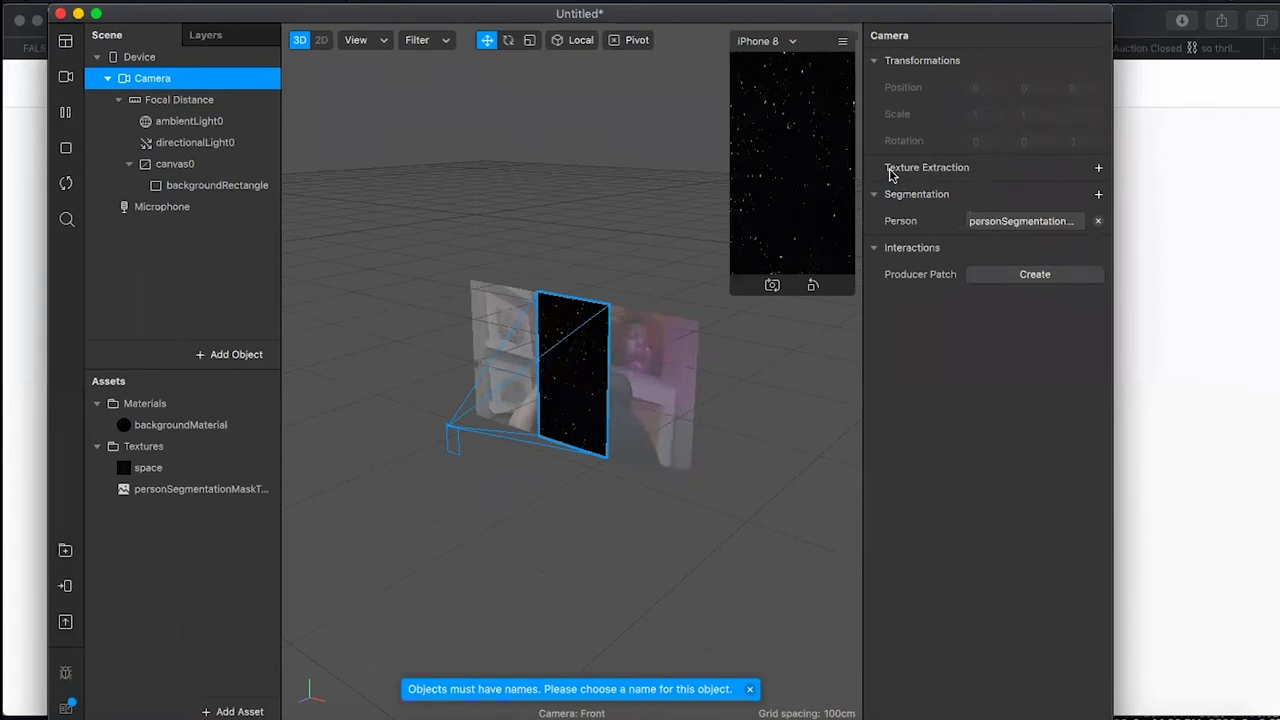
click(1099, 172)
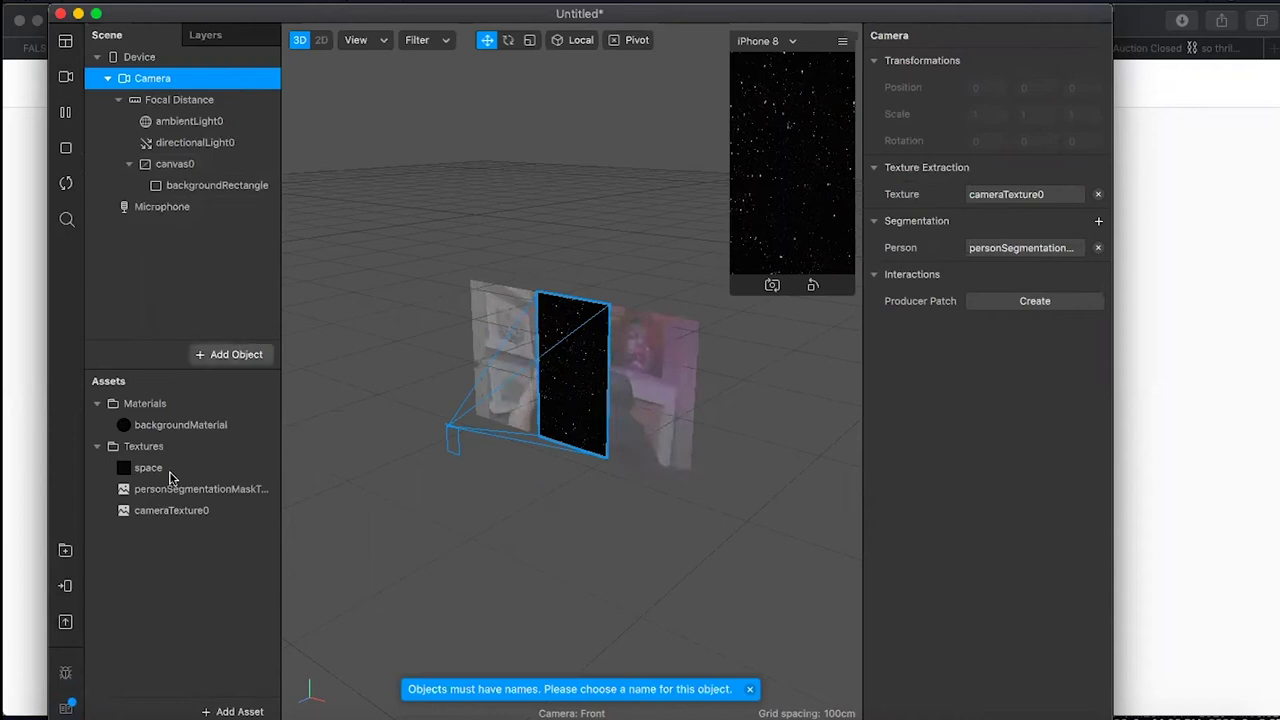
Insert a second 2D rectangle into the canvas alongside backgroundRectangle.
click(107, 580)
scroll(107, 580, down, 3)
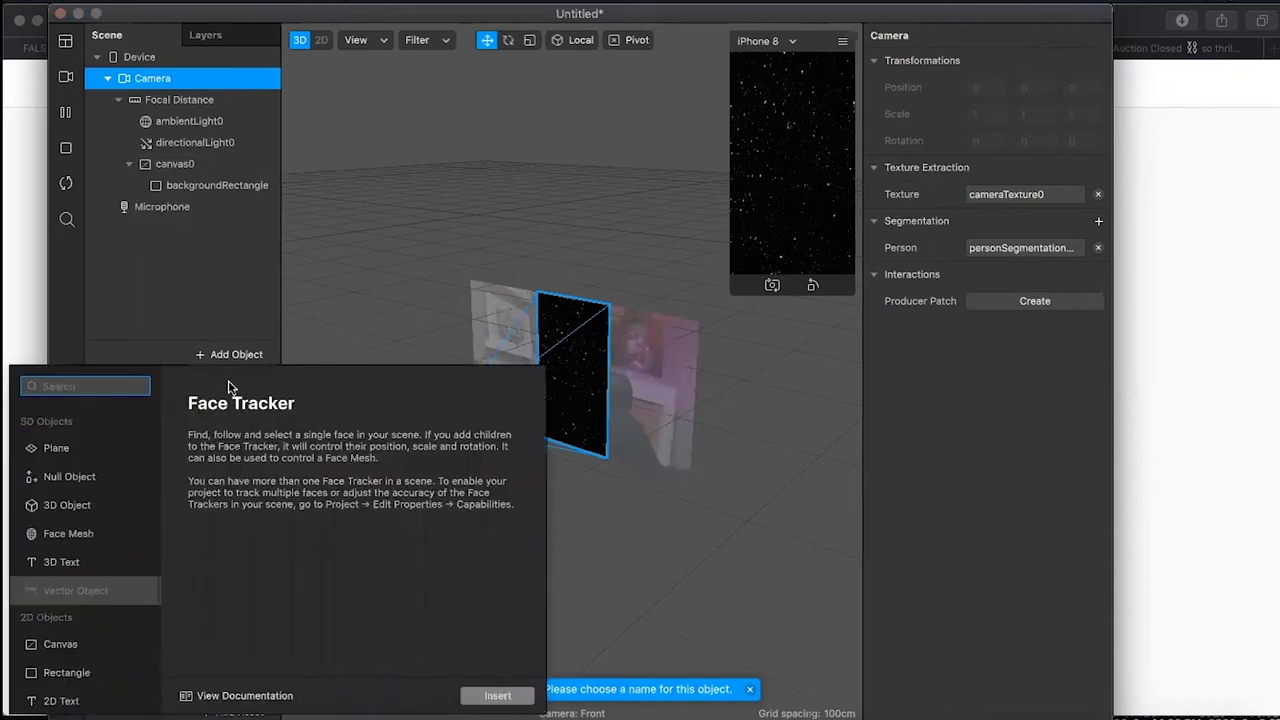
scroll(28, 665, down, 1)
scroll(28, 665, down, 3)
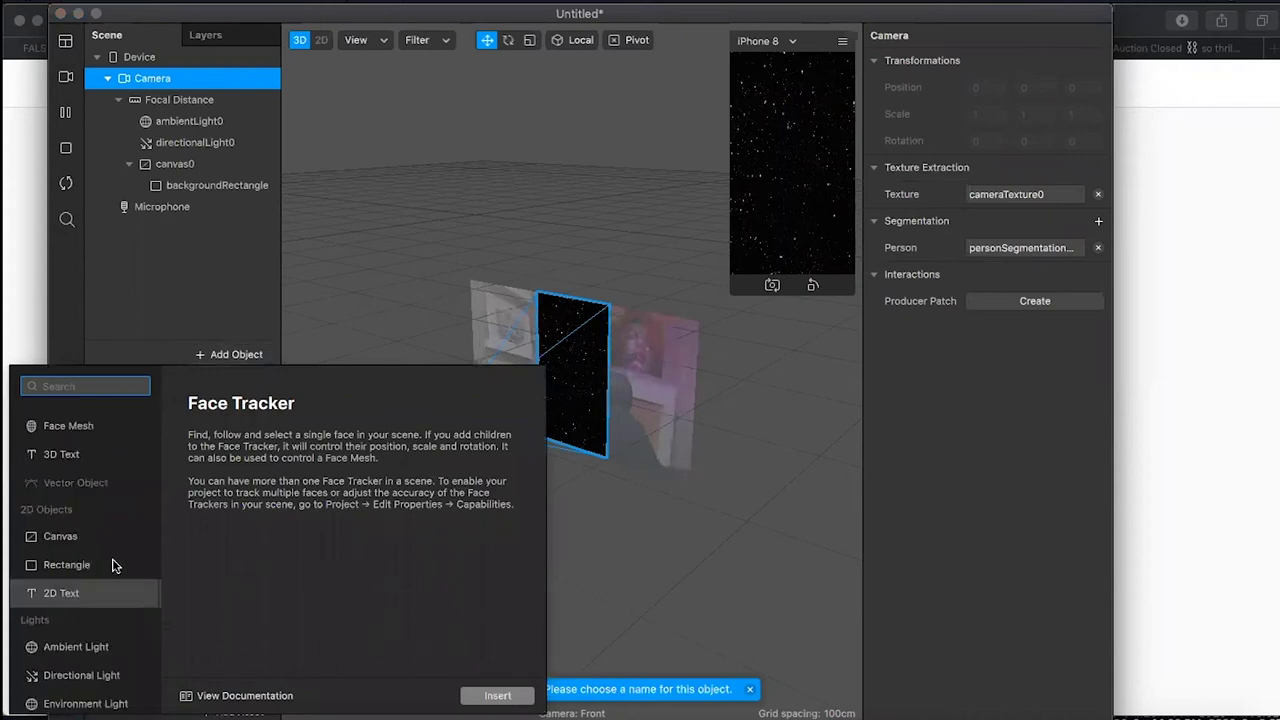
click(114, 564)
click(500, 695)
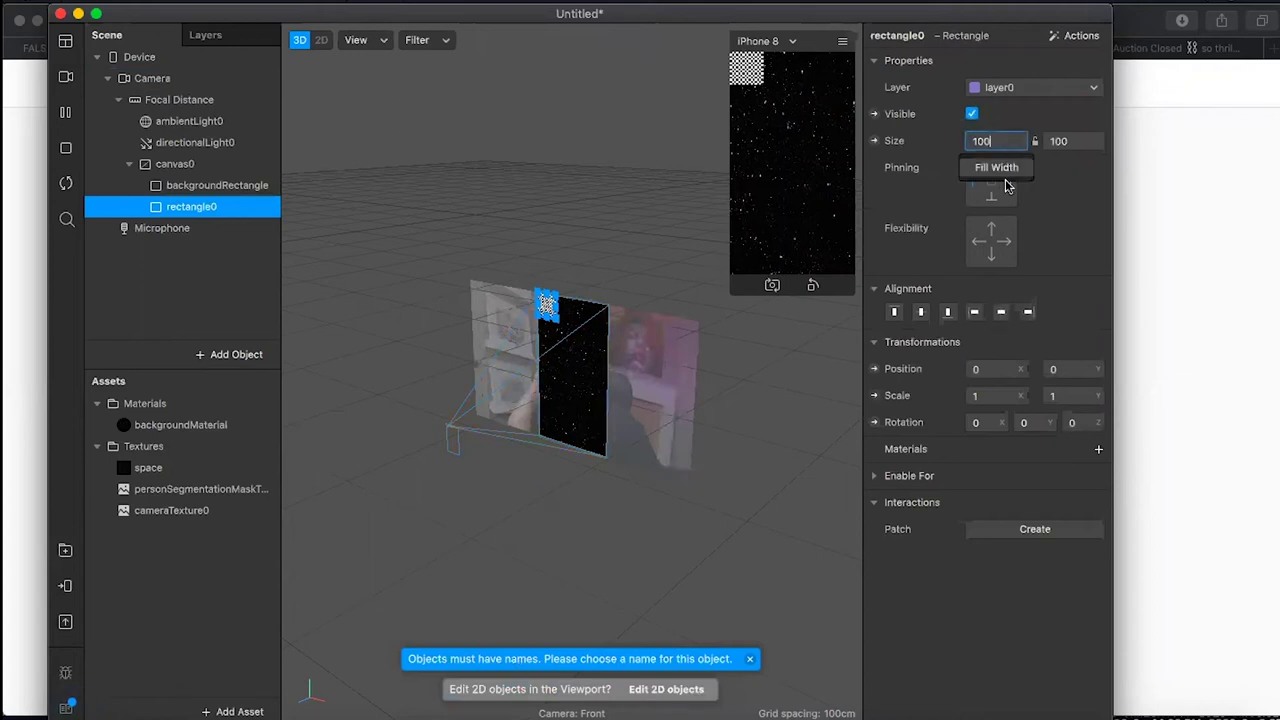
Size the new rectangle to Fill Width and Fill Height and assign it a new material.
click(1074, 138)
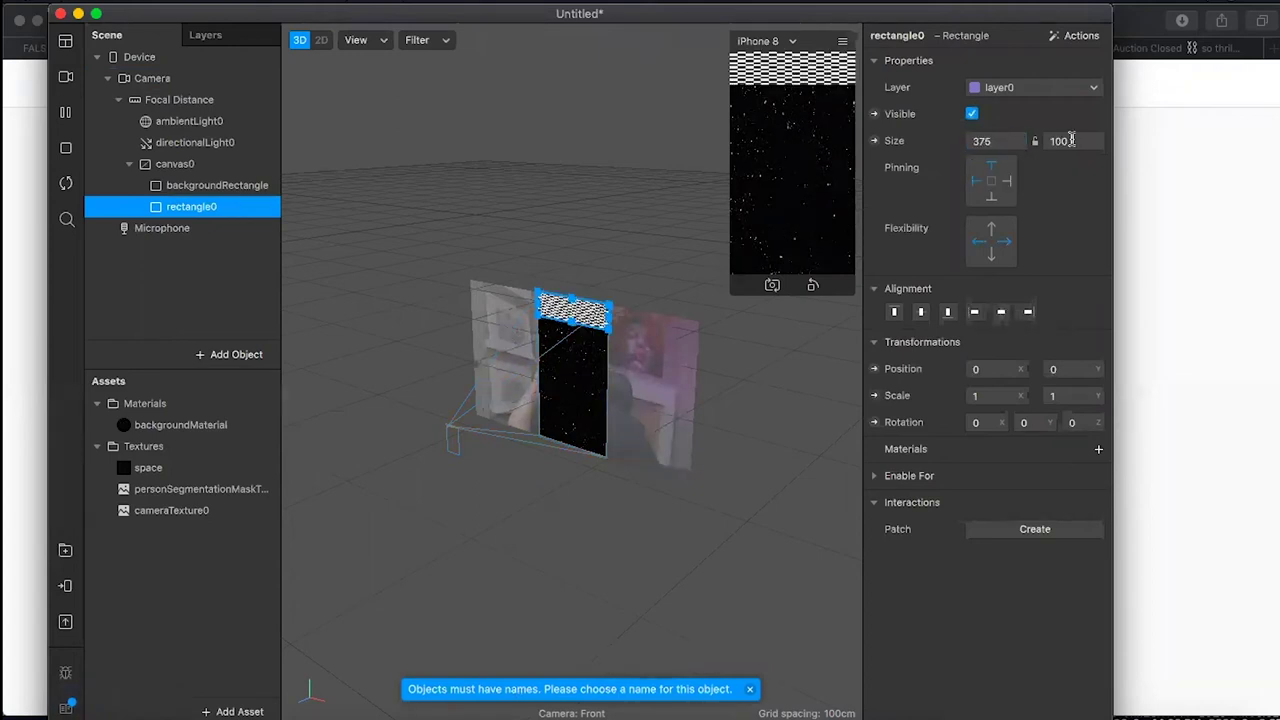
click(1073, 171)
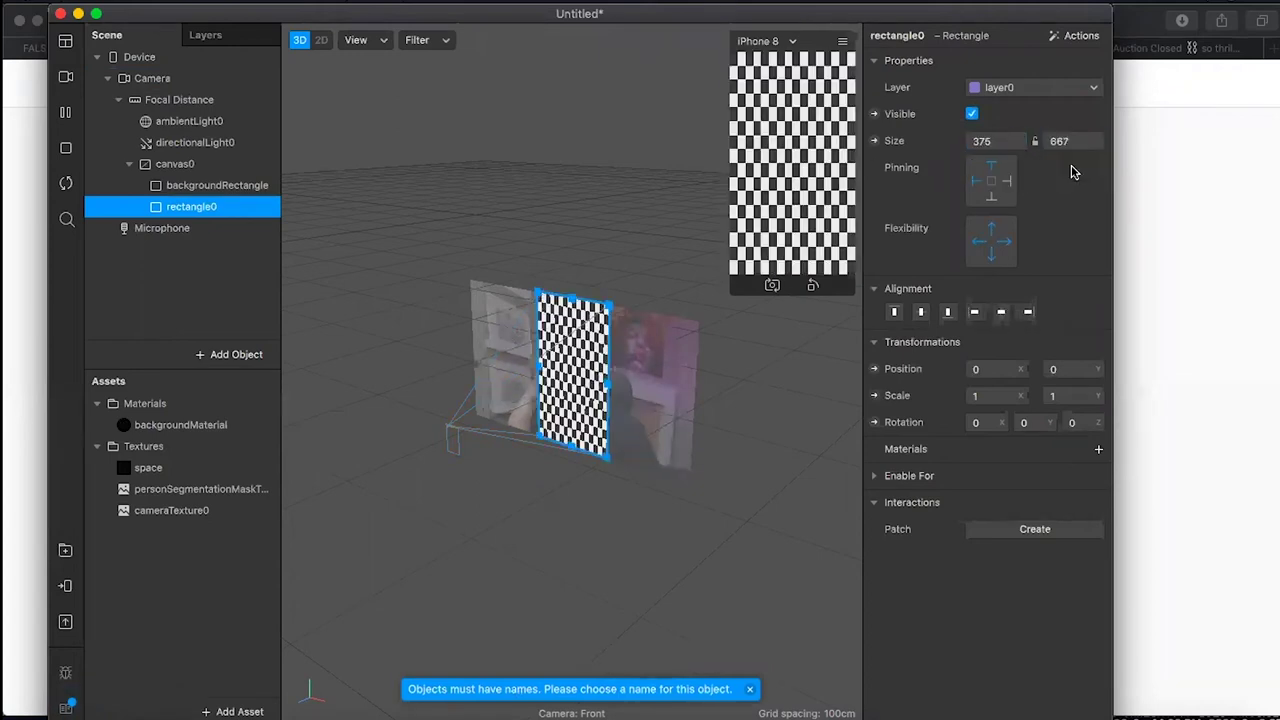
click(1098, 451)
click(1070, 513)
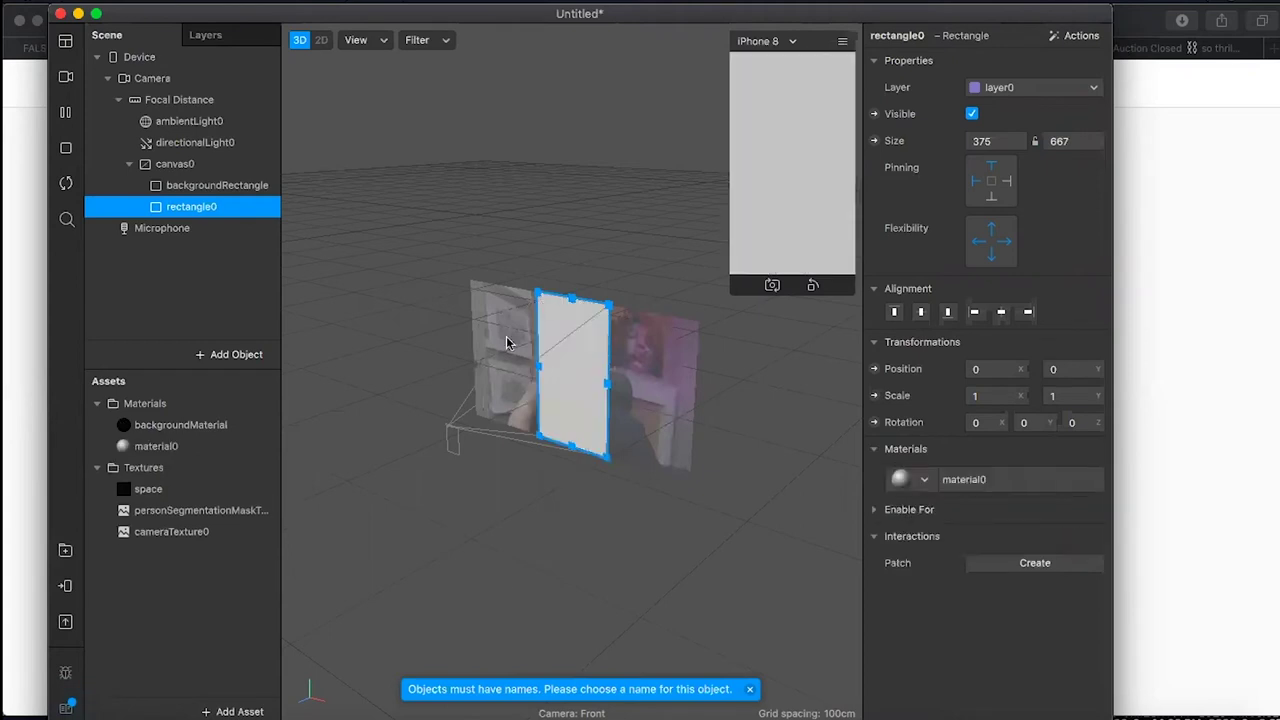
Rename the second rectangle in the canvas to foregroundRectangle.
right_click(198, 214)
click(277, 258)
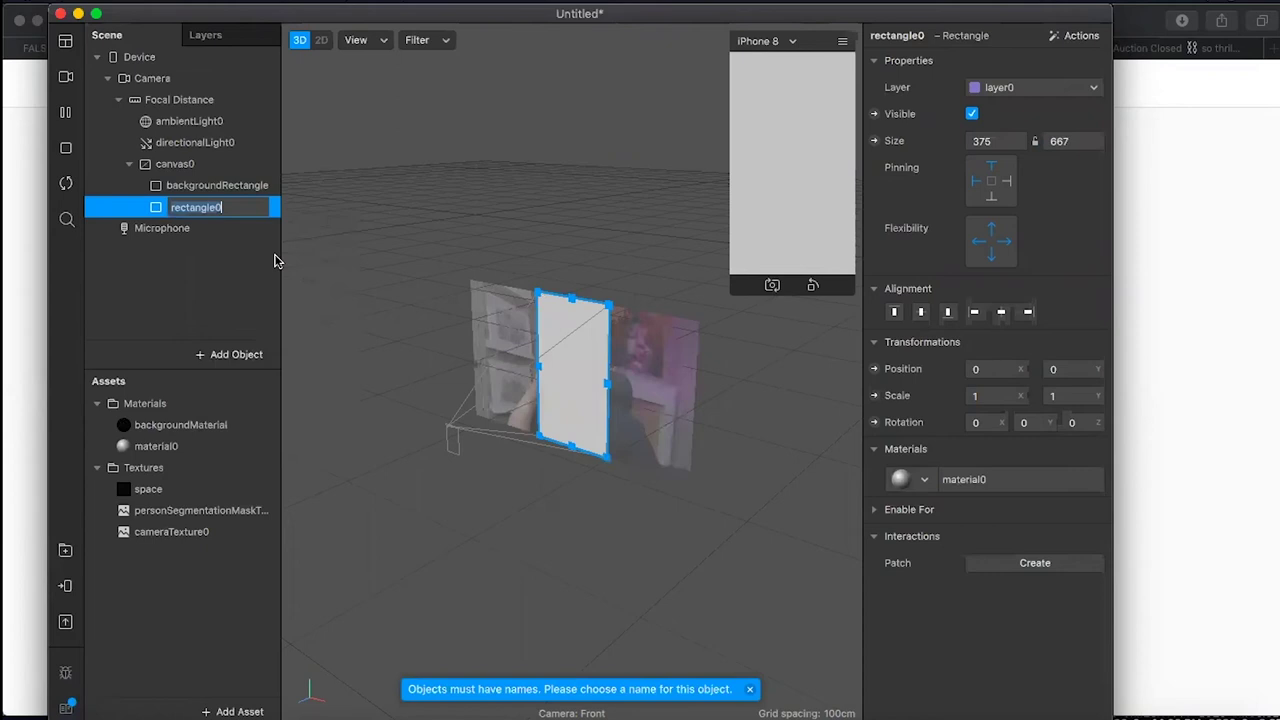
text(foregroundRectangle)
key(Return)
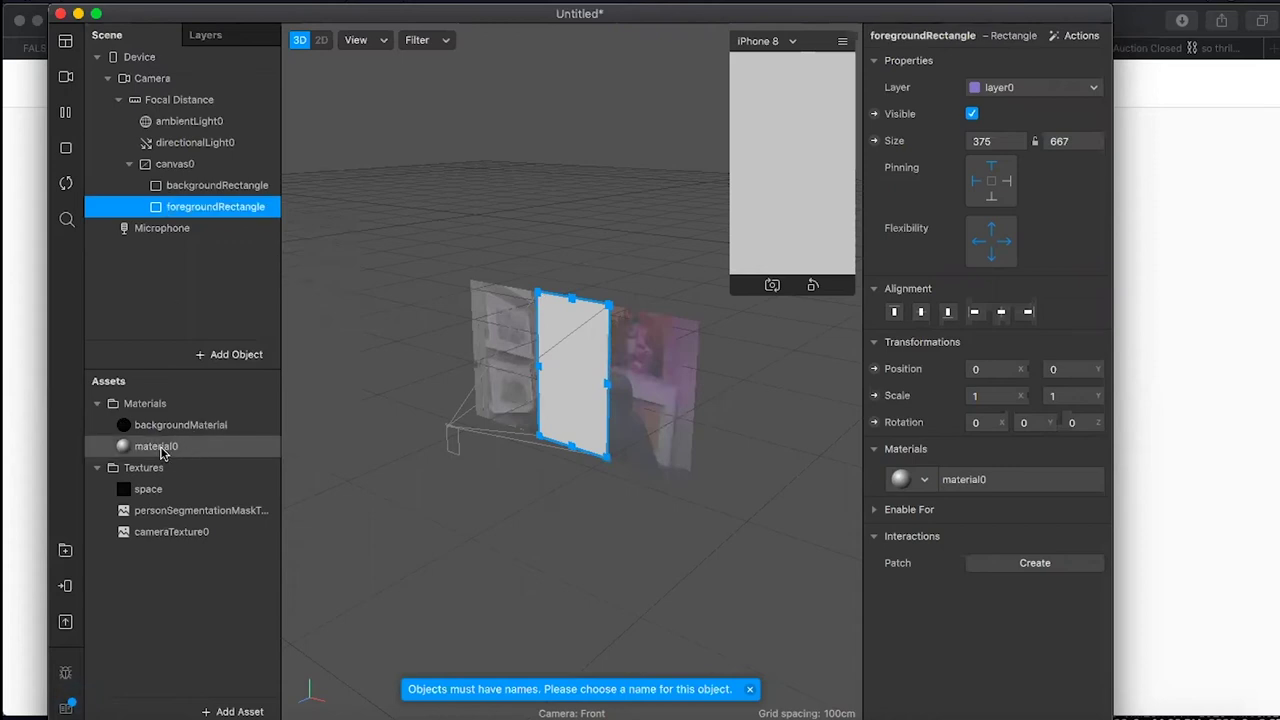
Rename the foreground rectangle's new material to foregroundMaterial.
right_click(239, 452)
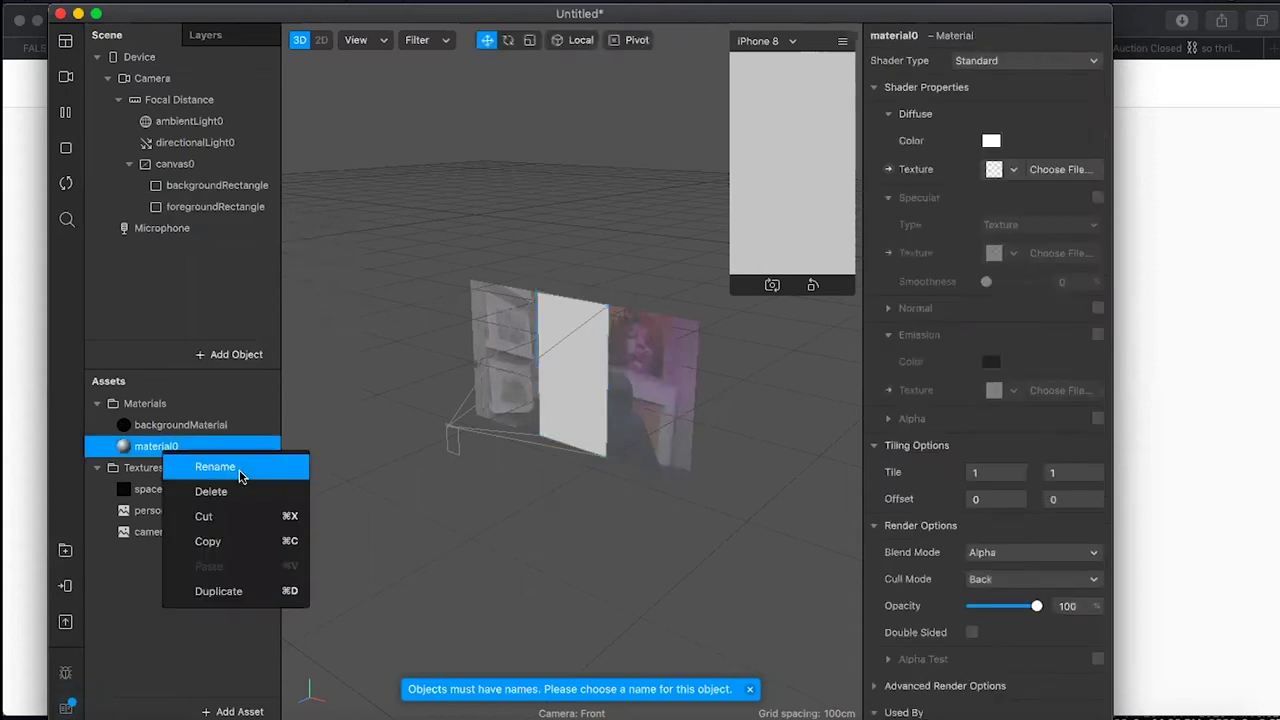
click(240, 468)
text(fore)
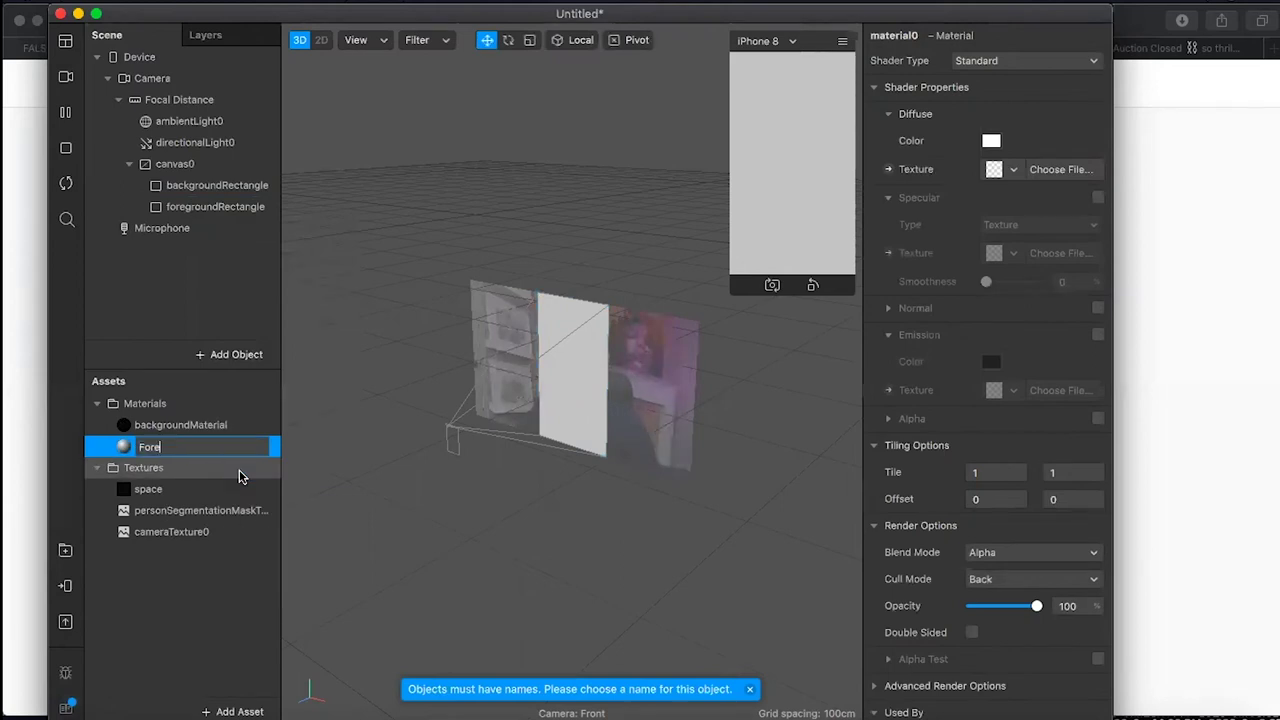
text(groundMaterial)
key(Return)
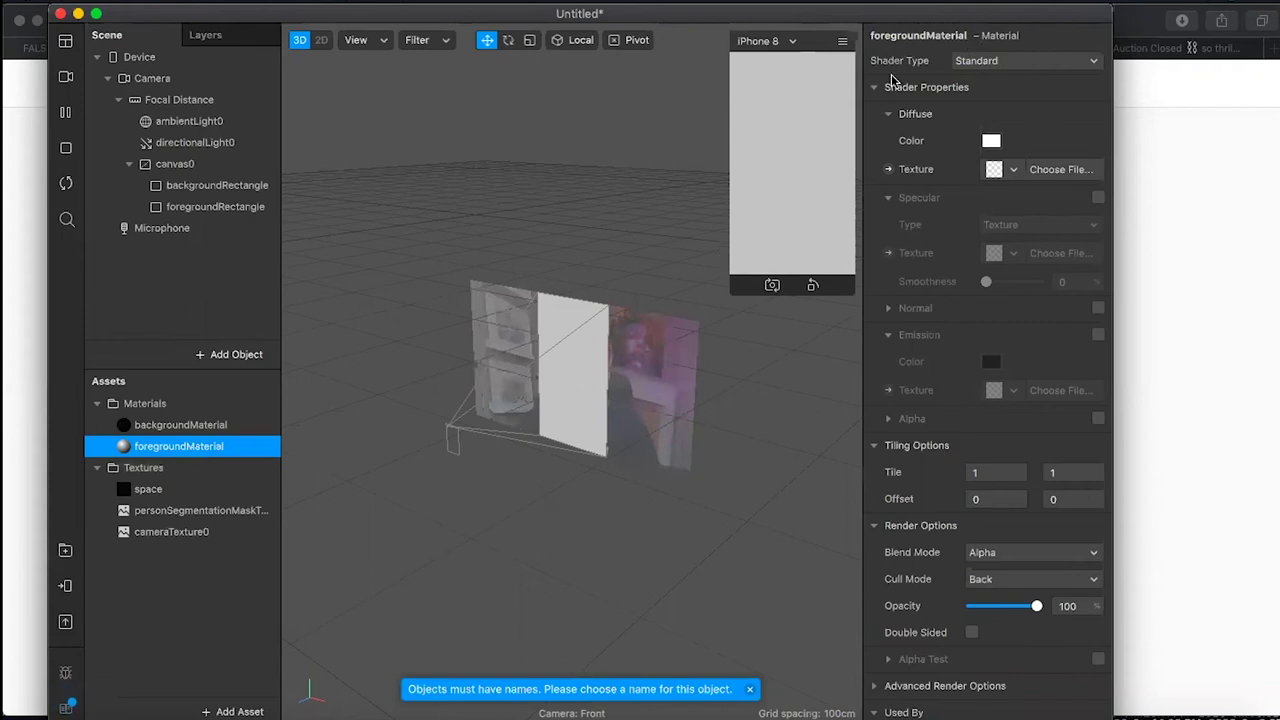
Set foregroundMaterial's shader type to Flat and use cameraTexture0 as its diffuse texture.
click(1003, 61)
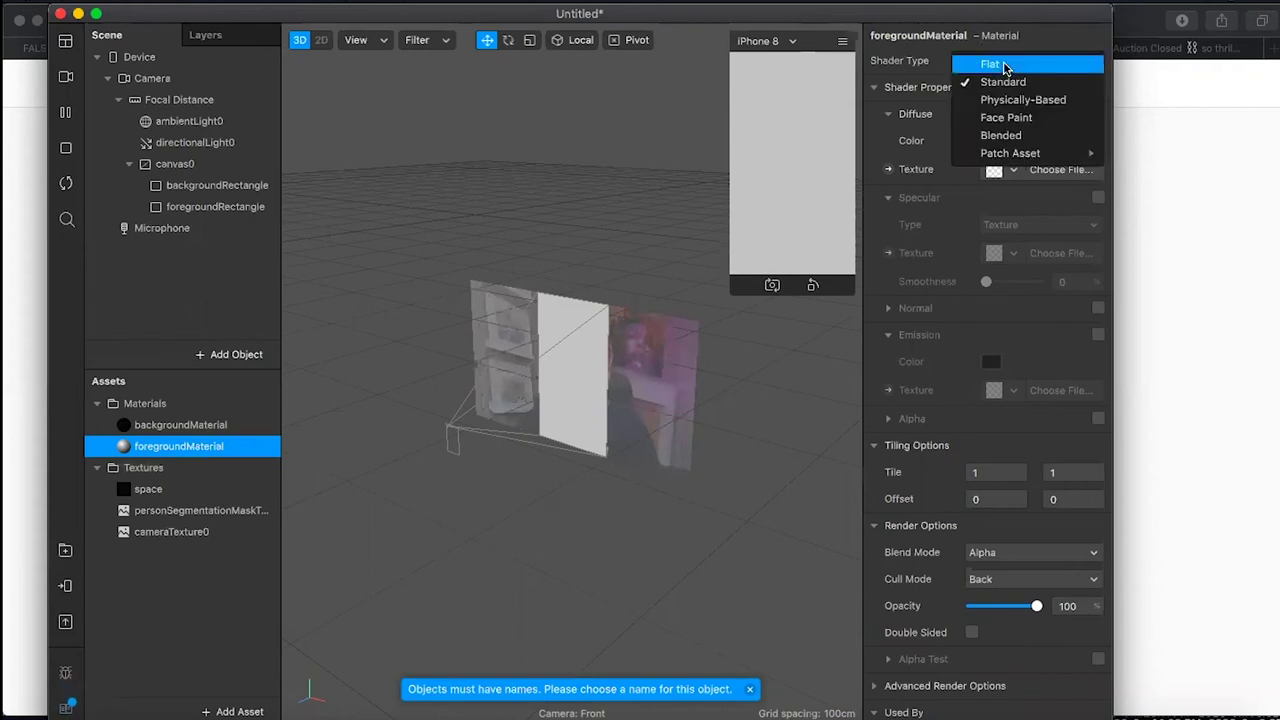
click(1004, 64)
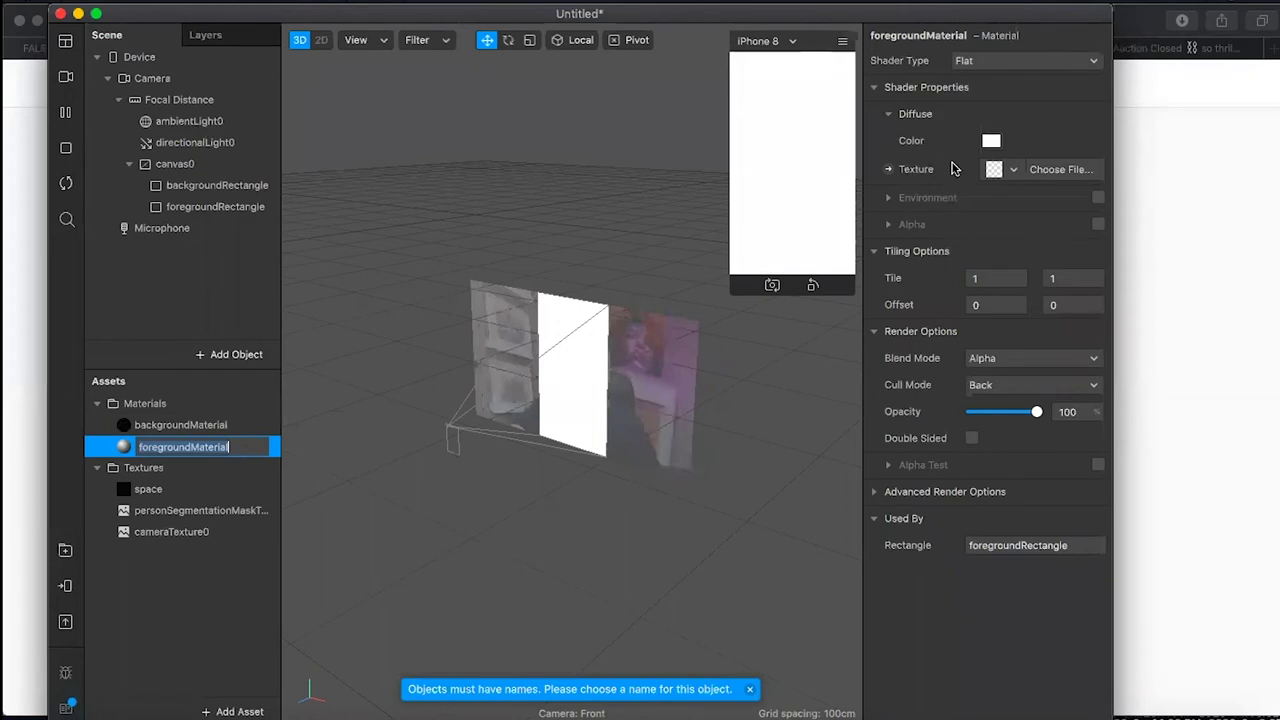
click(1015, 171)
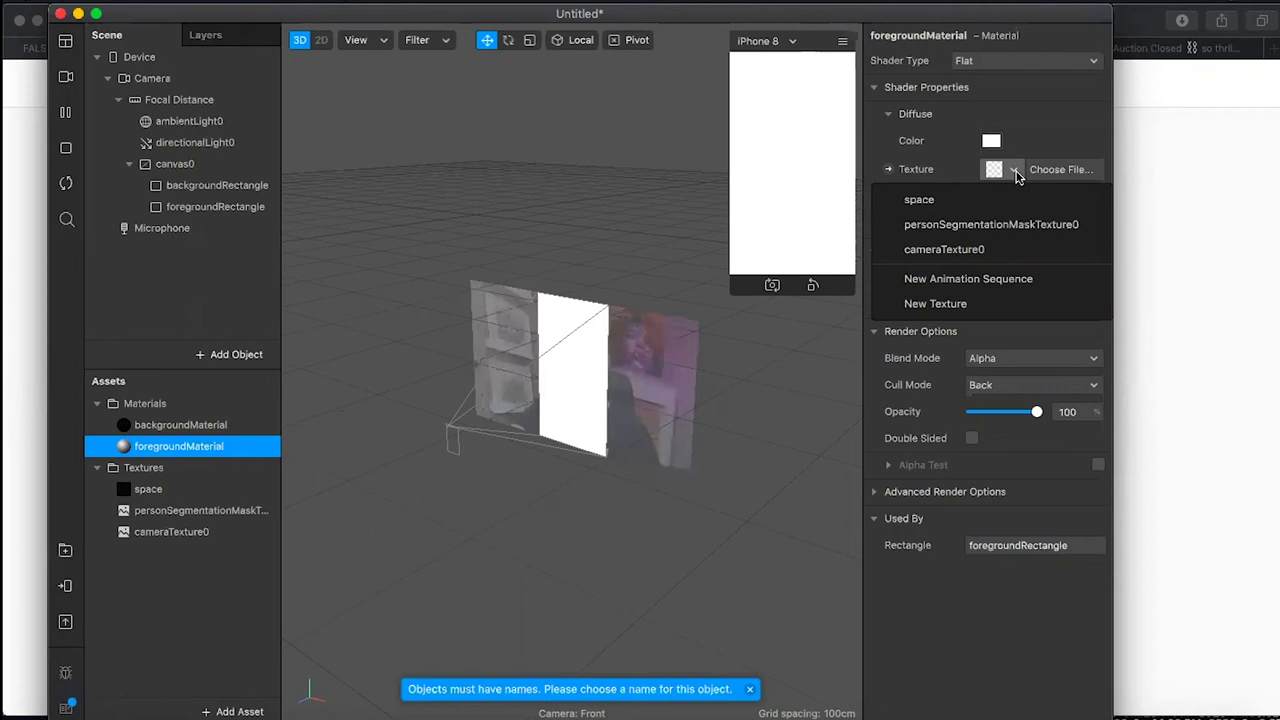
click(981, 248)
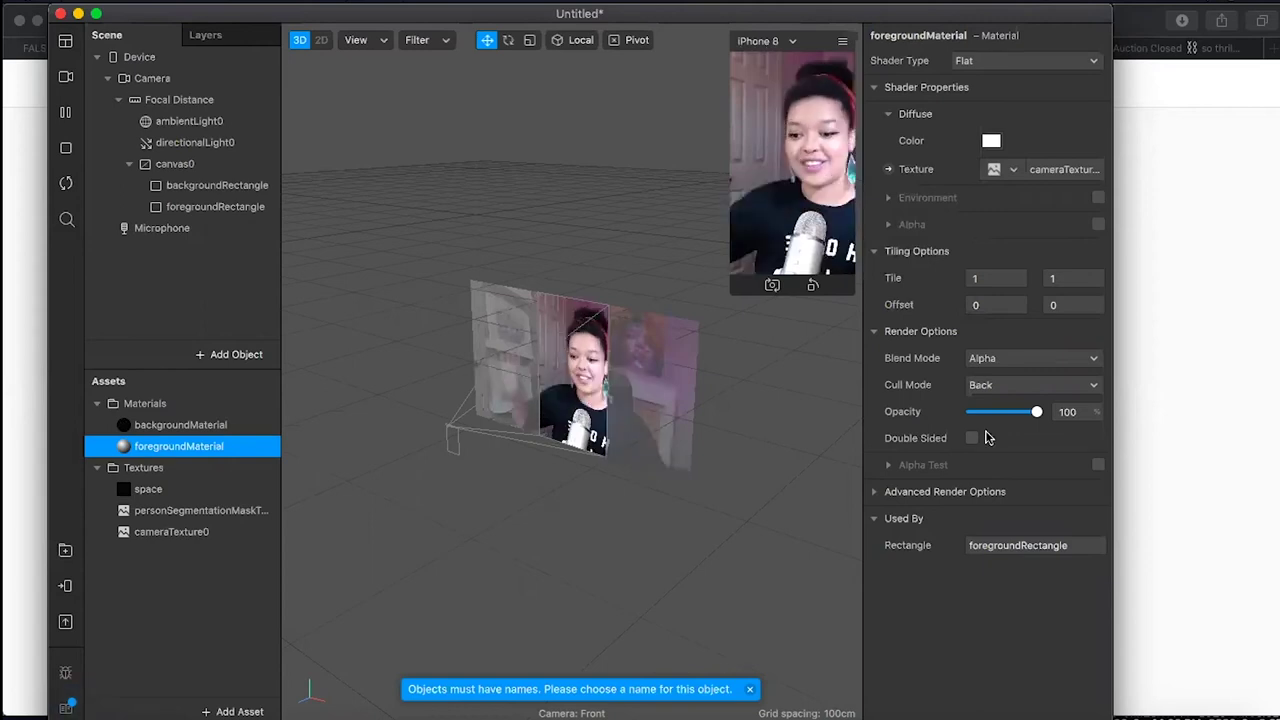
Lower foregroundMaterial's opacity to 0% to preview the layer behind it, and restore it to 100%.
mouse_move(1037, 412)
mouse_down()
mouse_move(972, 420)
mouse_move(1022, 419)
mouse_up()
click(1045, 413)
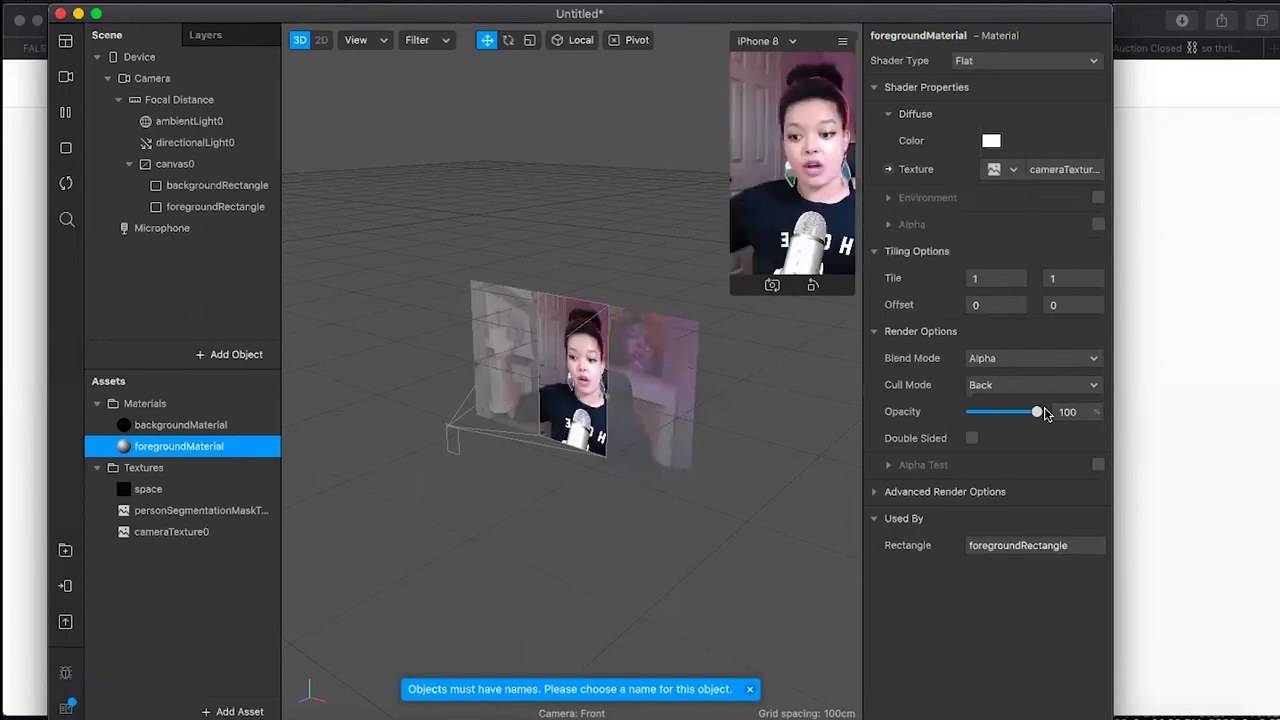
drag(1045, 413, 968, 411)
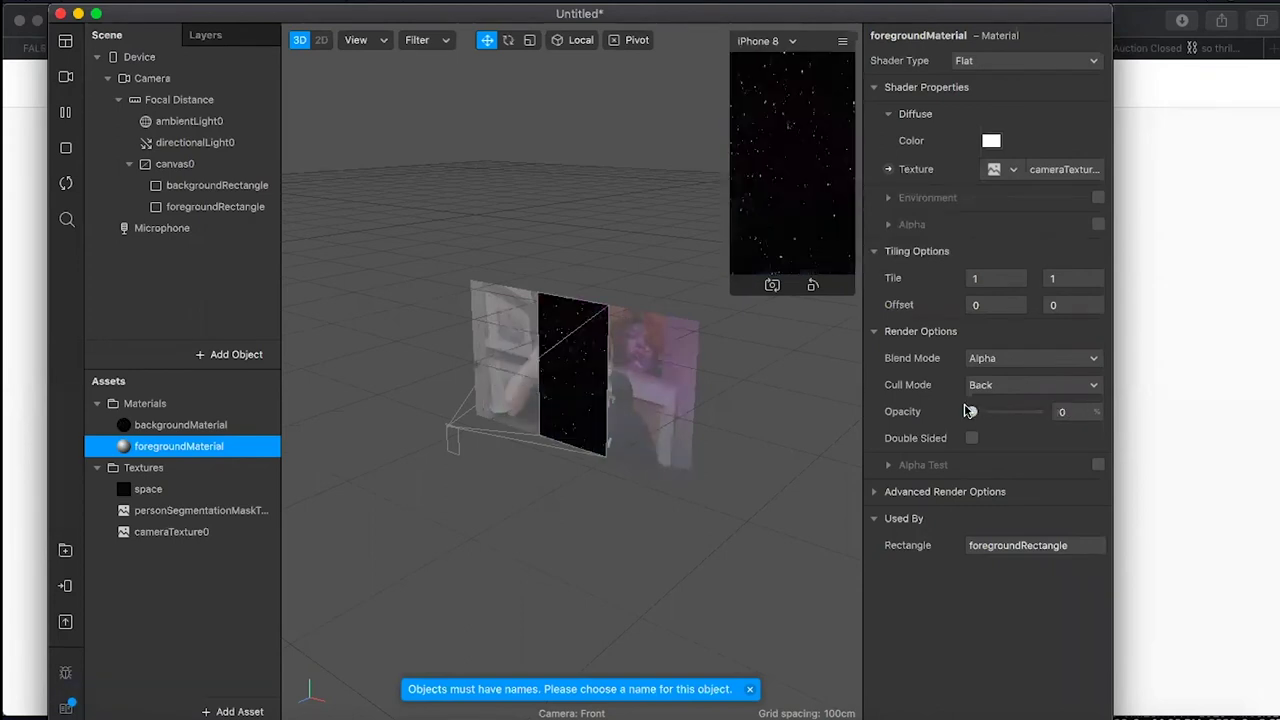
click(1048, 417)
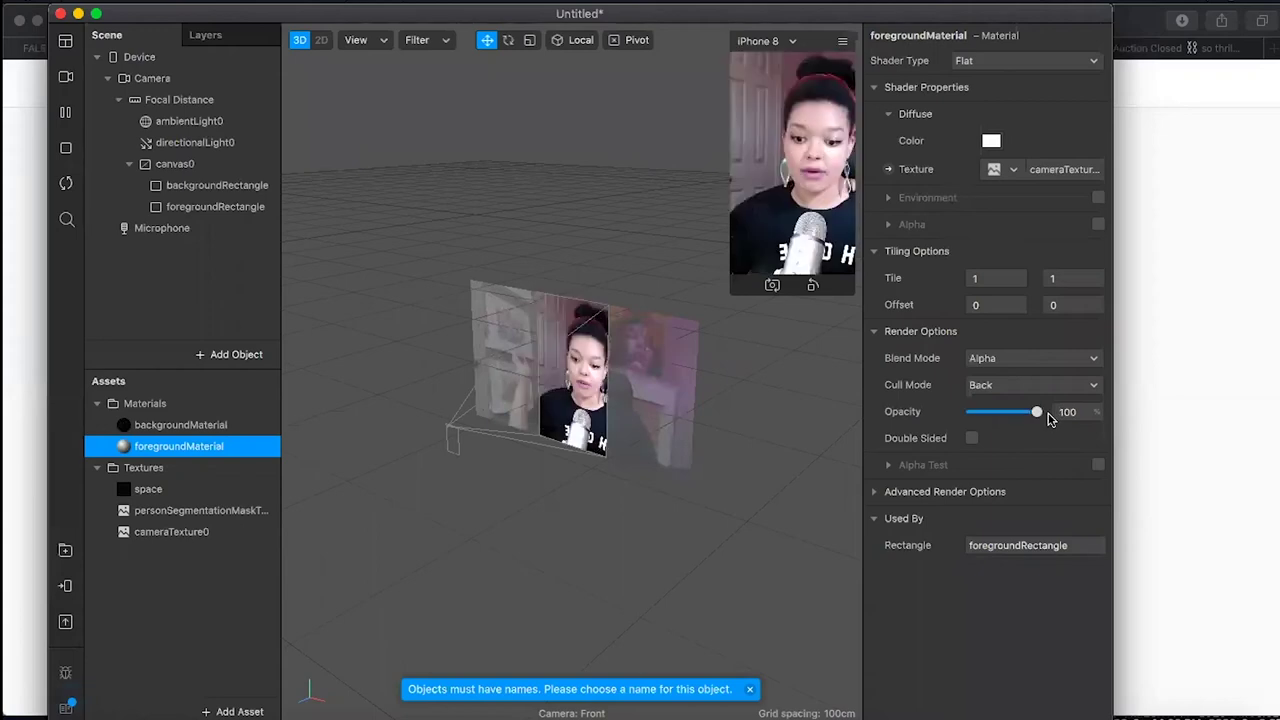
Enable Alpha on foregroundMaterial and assign personSegmentationMaskTexture0 as its alpha texture.
click(1097, 225)
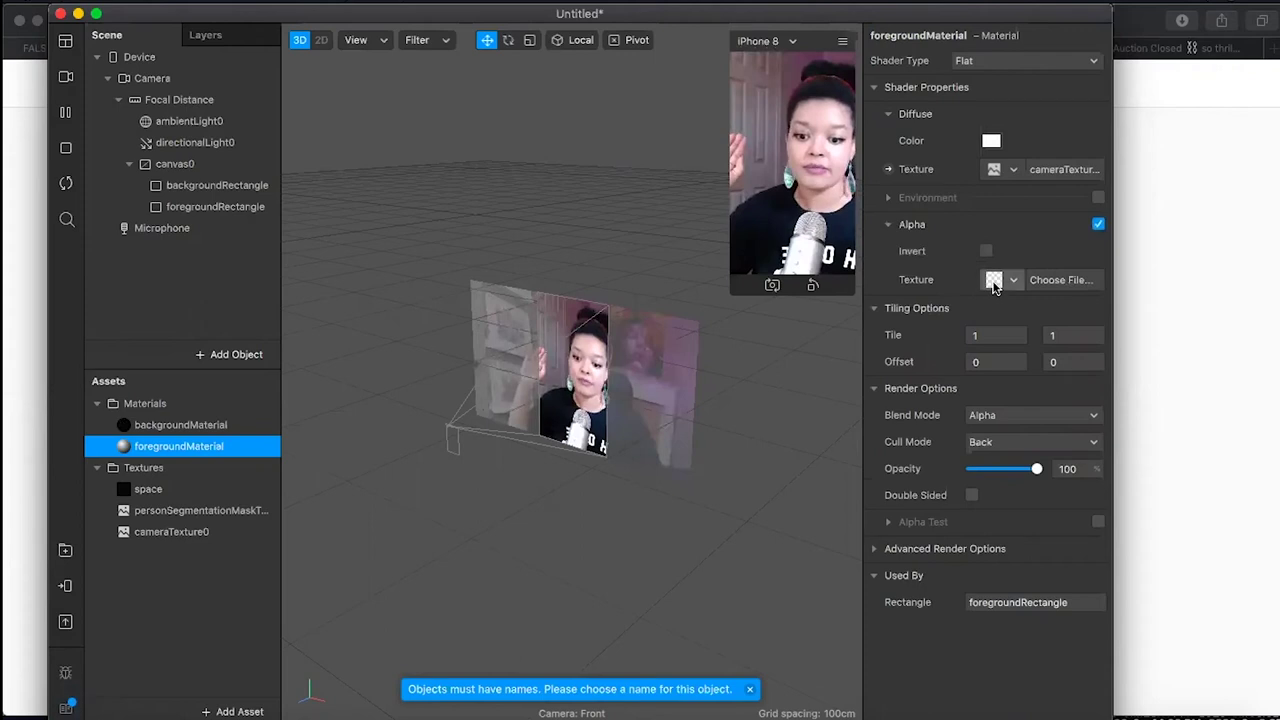
click(1013, 281)
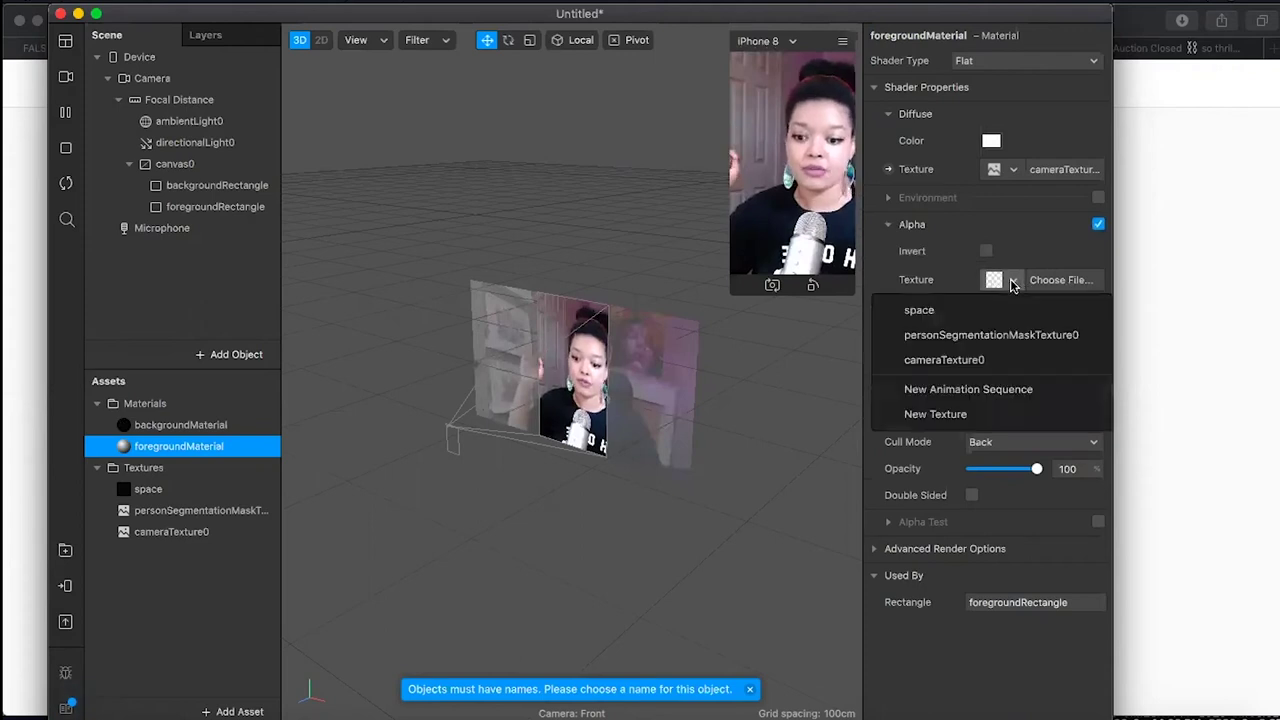
click(996, 336)
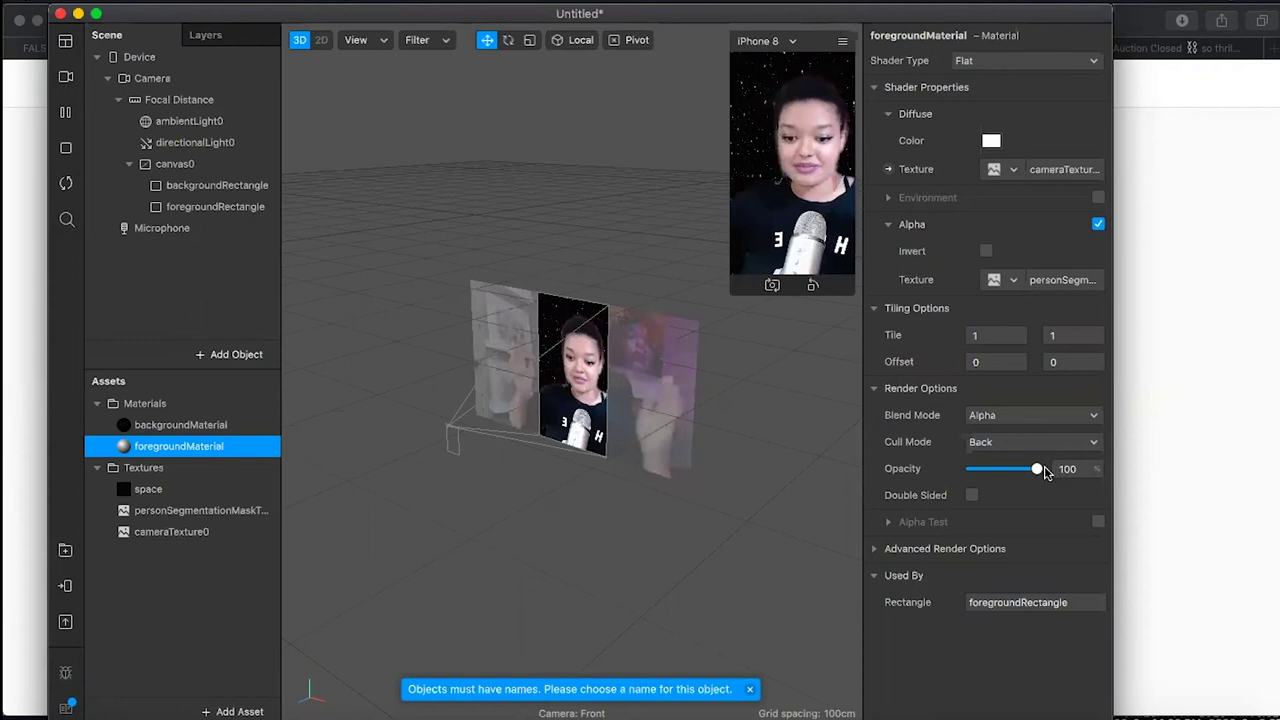
Preview the segmented foreground at 42% opacity and return foregroundMaterial's opacity to 100%.
drag(1045, 472, 999, 470)
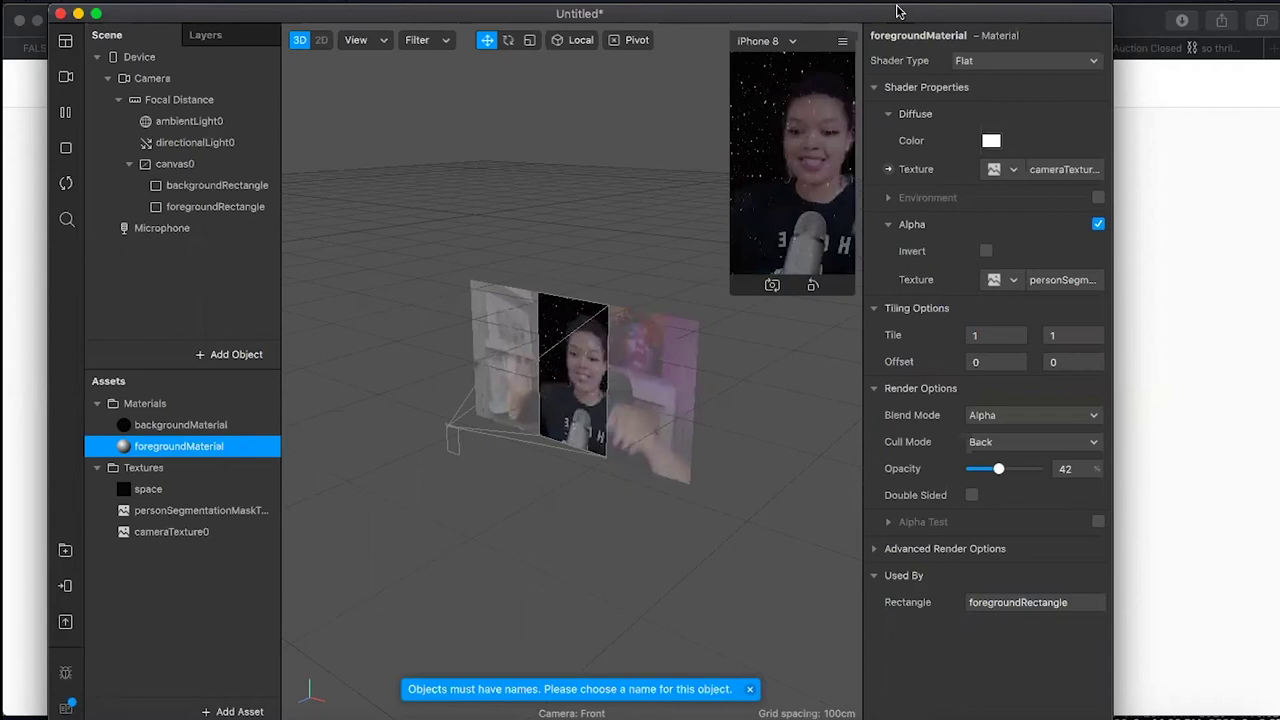
drag(897, 11, 852, 11)
drag(953, 466, 998, 476)
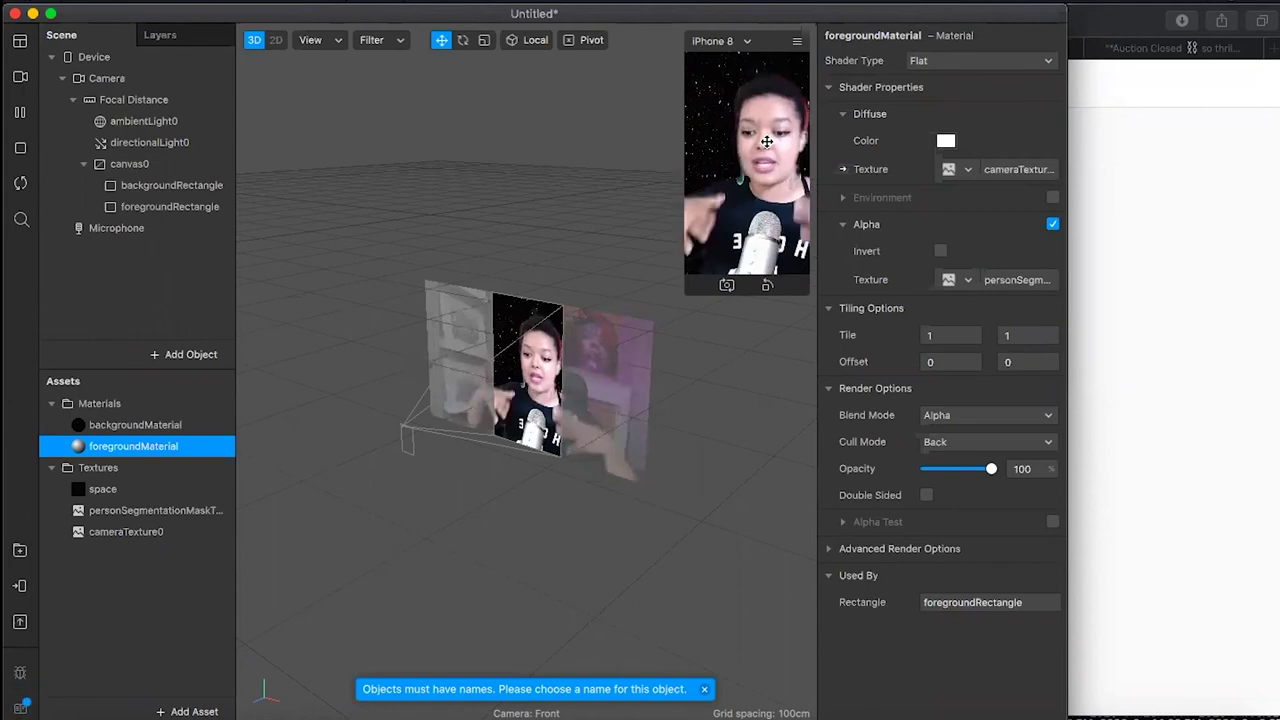
Insert a third 2D rectangle into the canvas alongside foregroundRectangle.
click(190, 355)
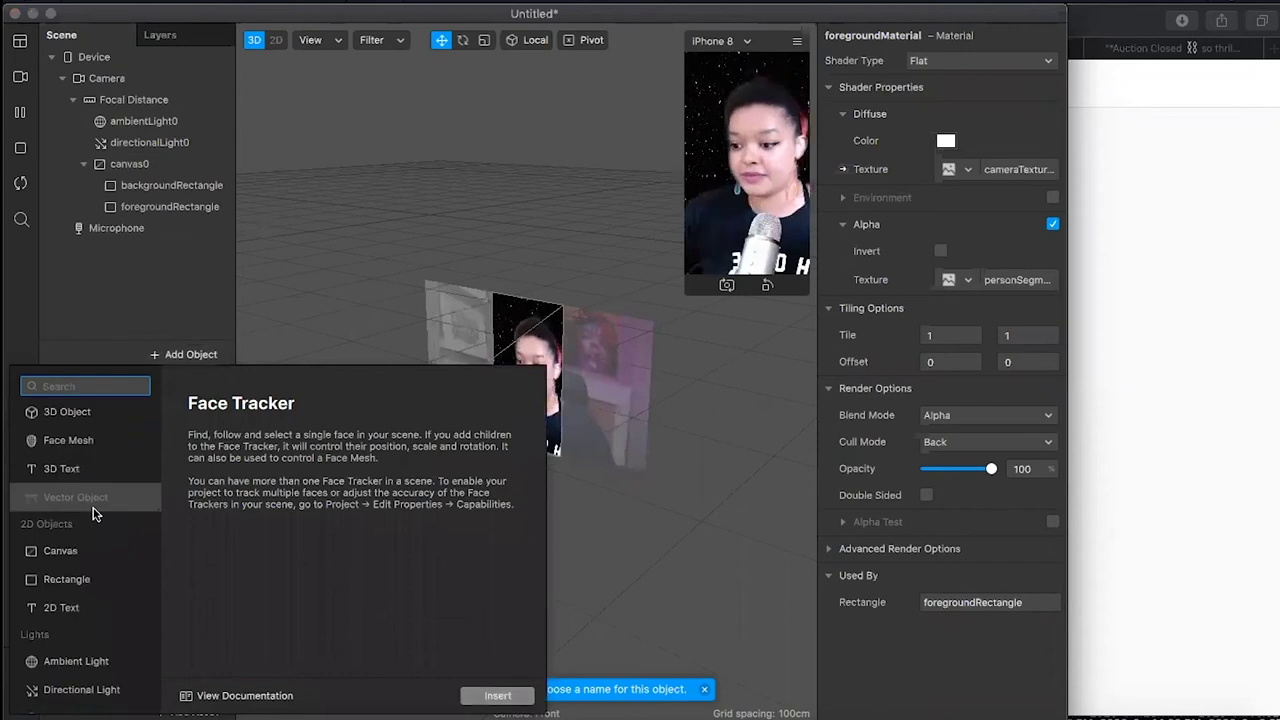
scroll(92, 513, down, 2)
click(91, 507)
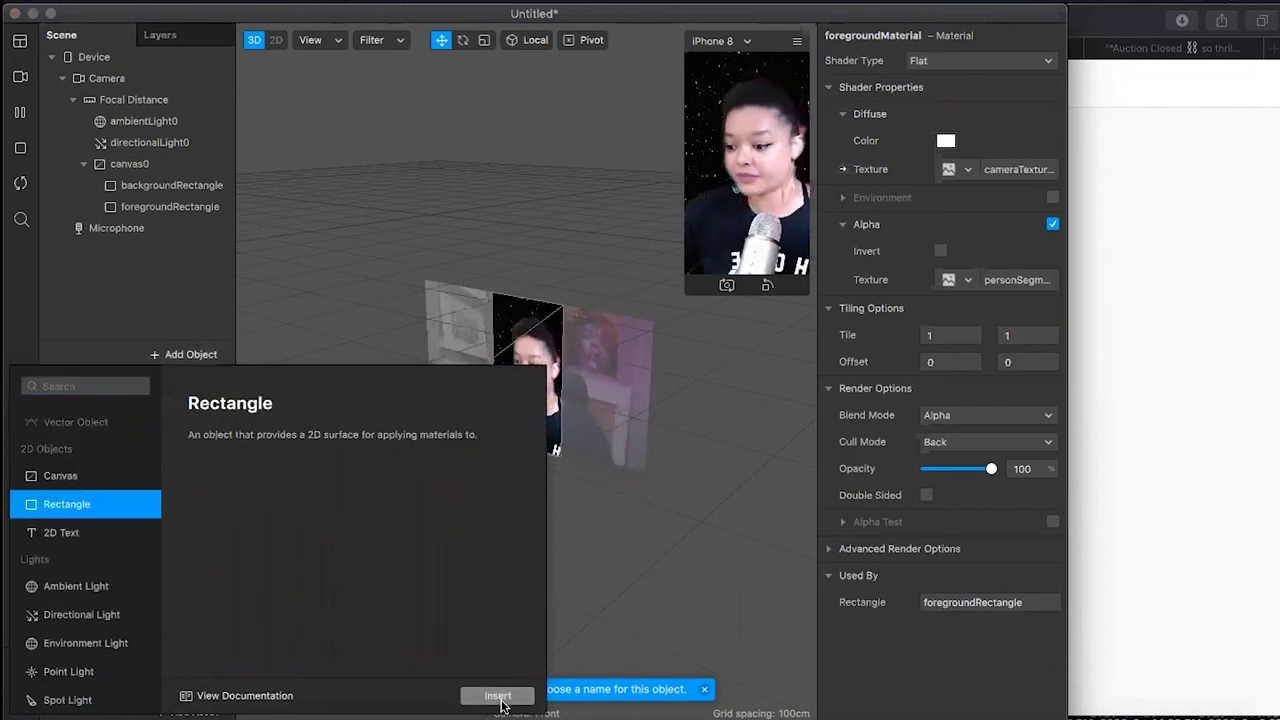
click(498, 696)
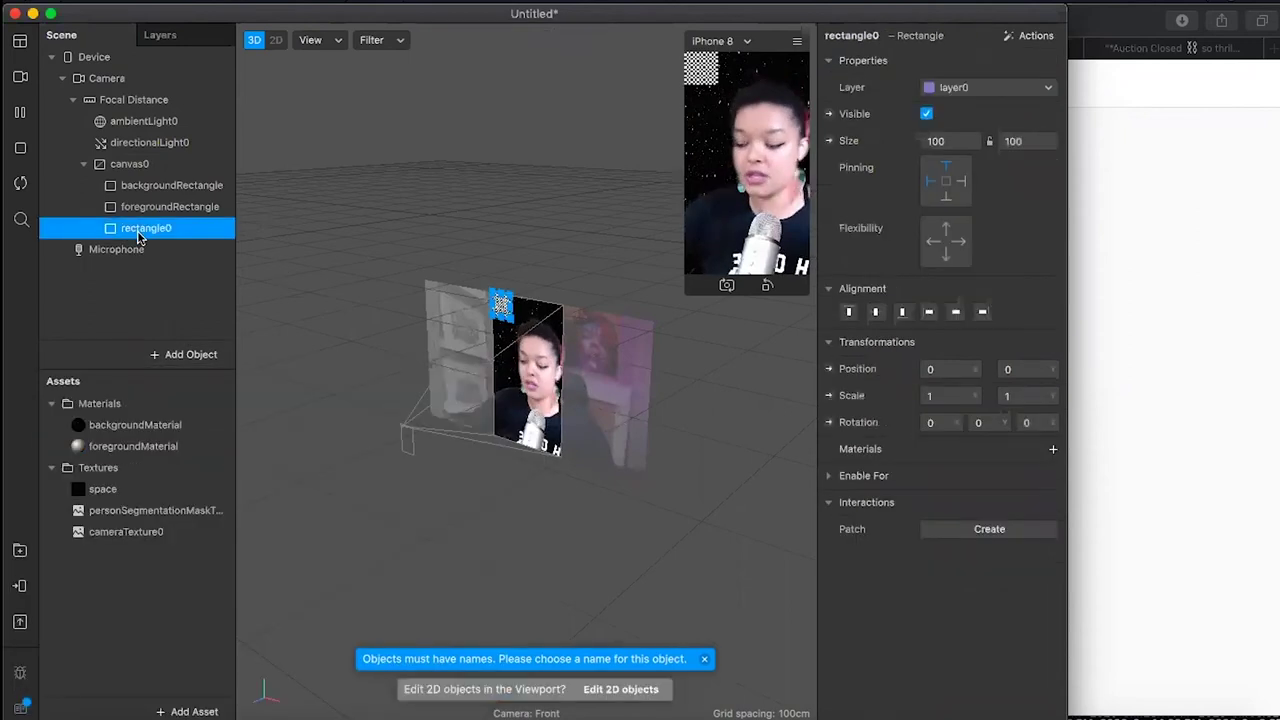
Rename the third rectangle in the canvas to galaxySilhouetteRectangle.
right_click(155, 234)
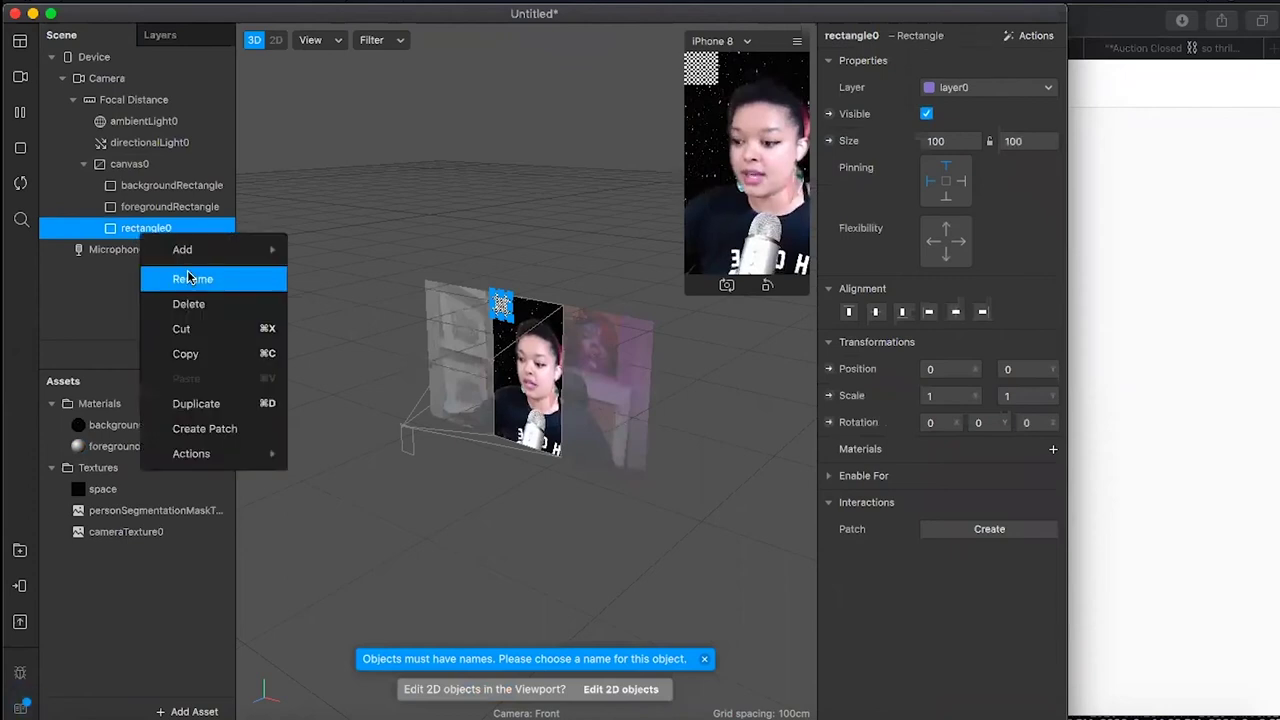
click(187, 278)
text(galax)
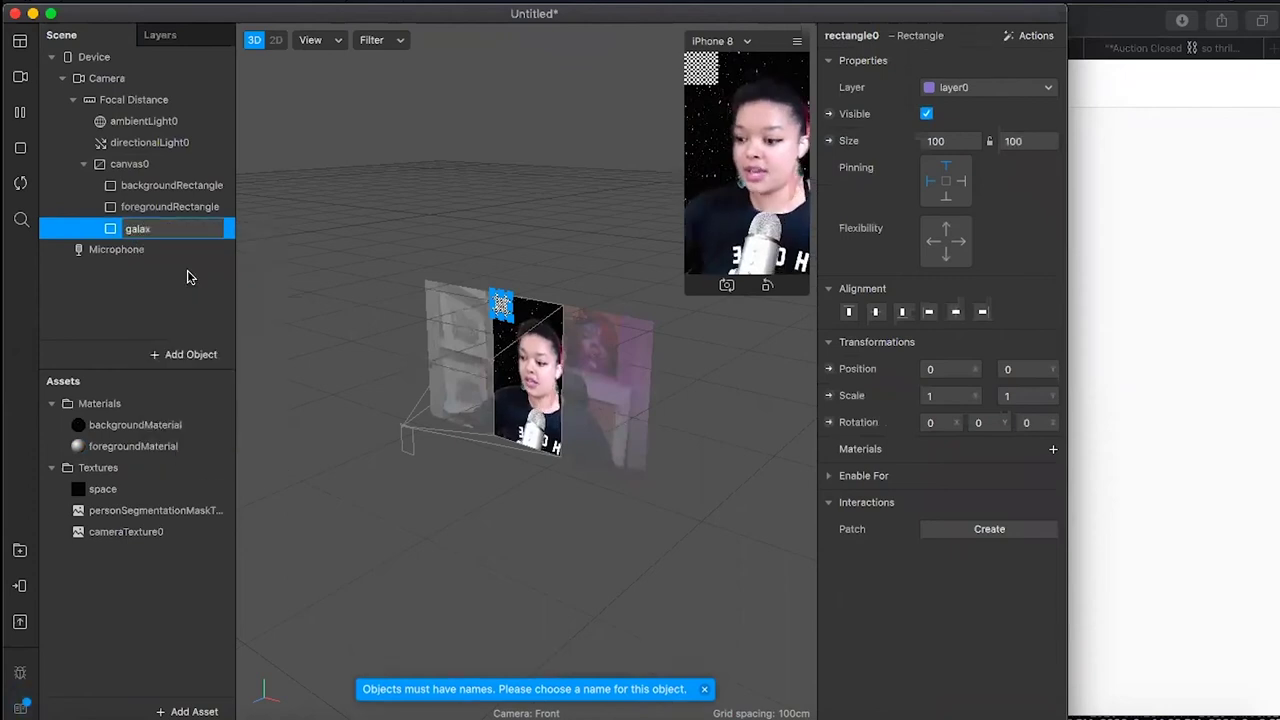
text(ySll)
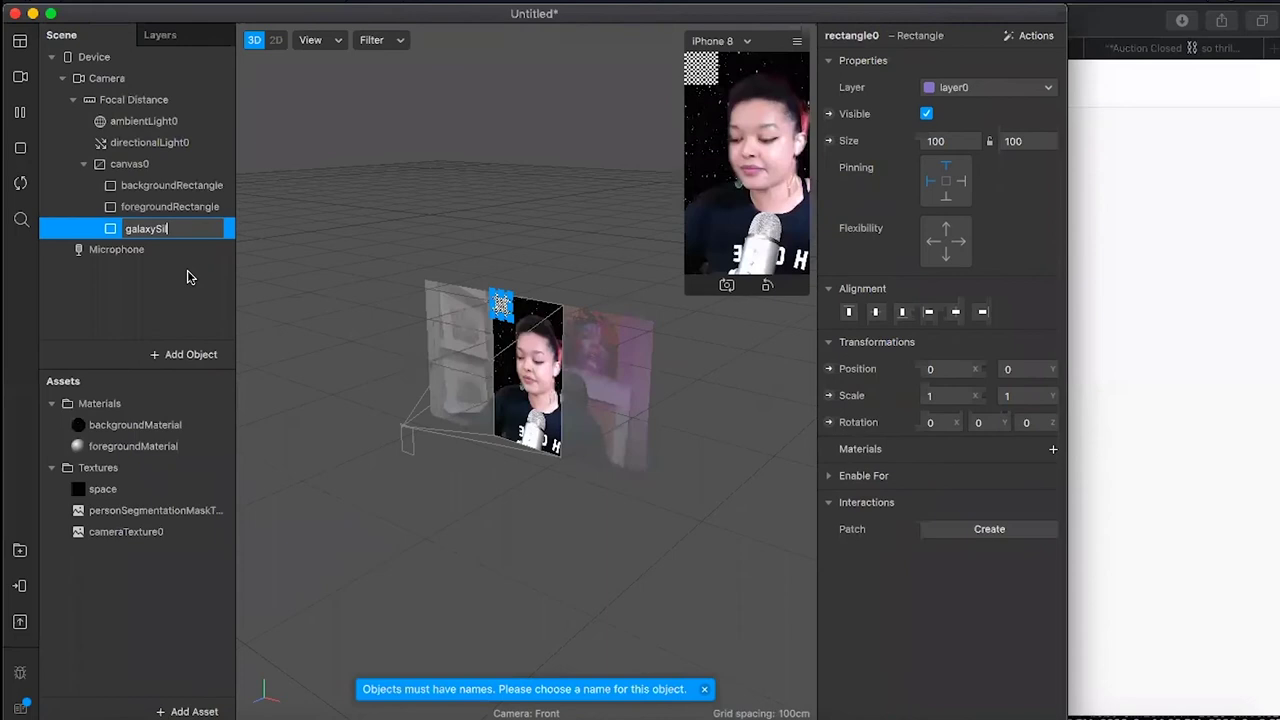
text(houette)
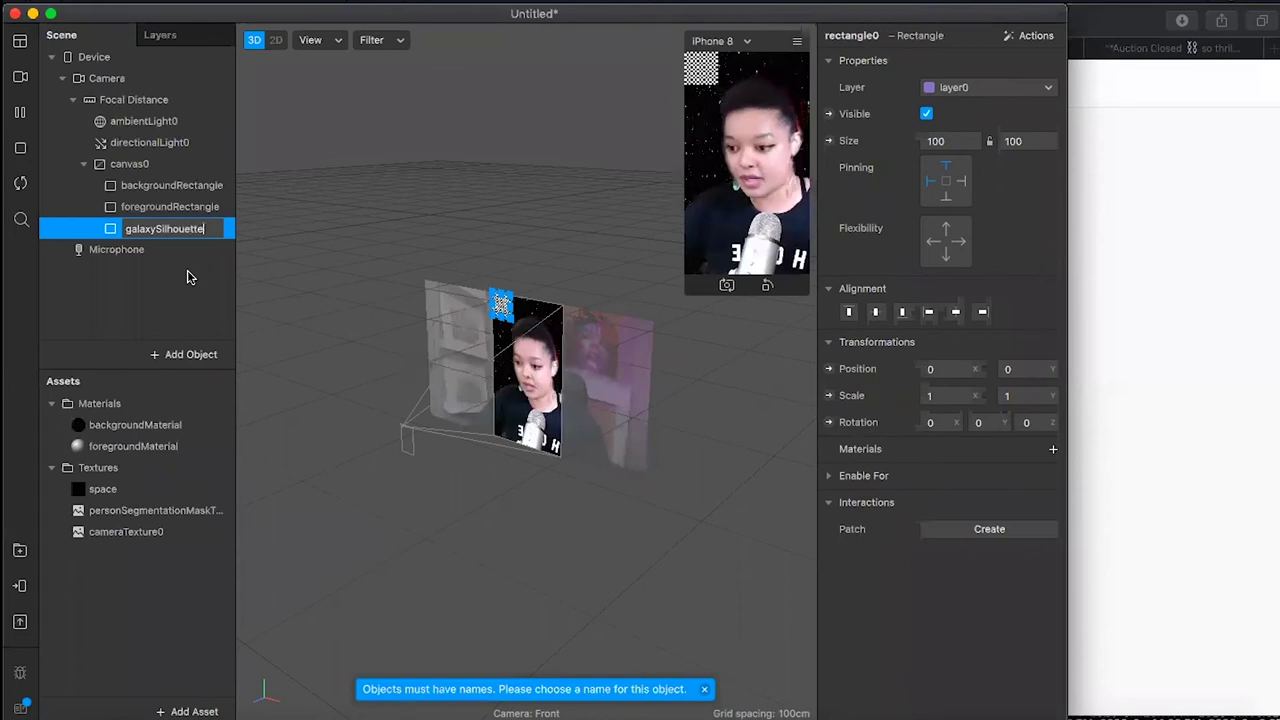
key(Return)
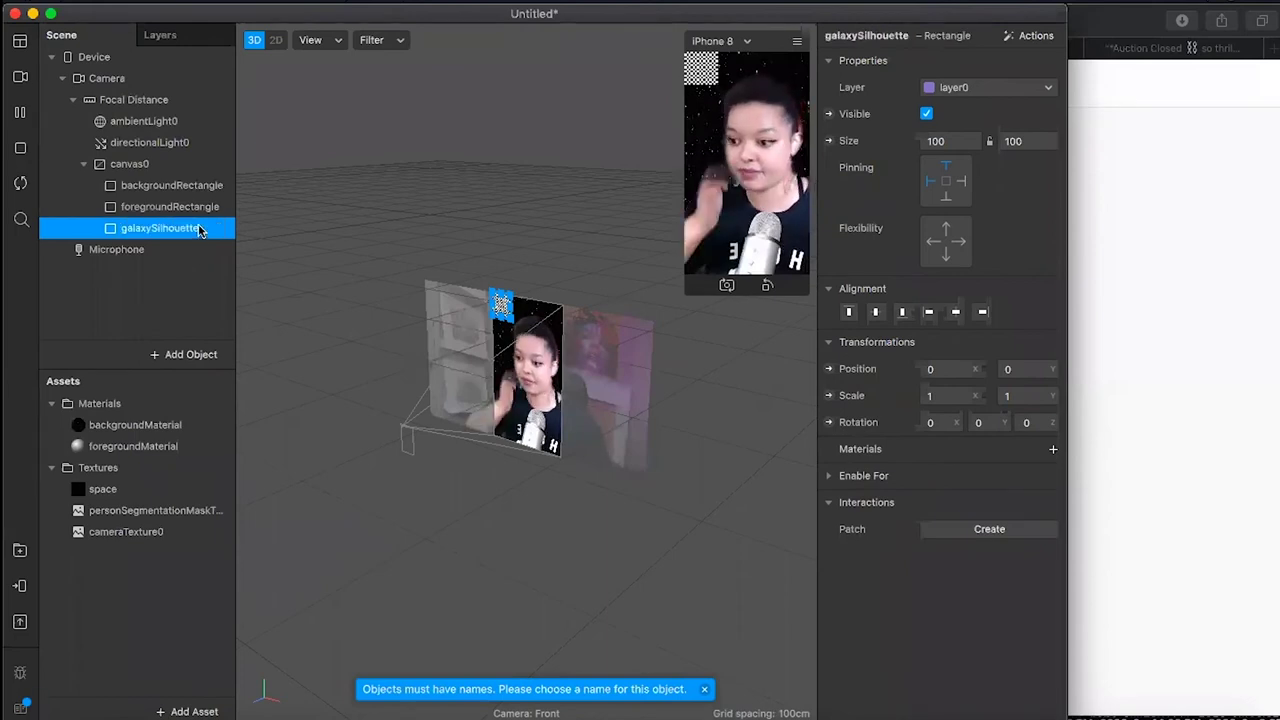
right_click(199, 230)
click(266, 274)
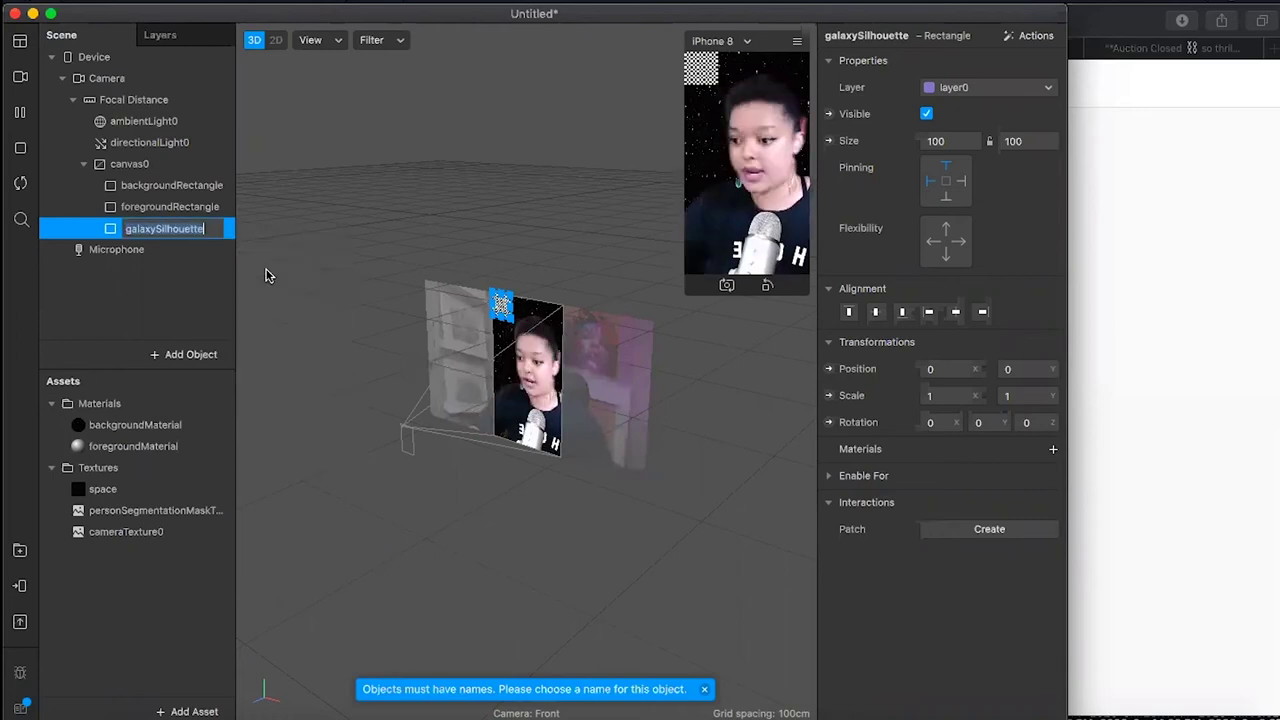
key(Right)
text(Re)
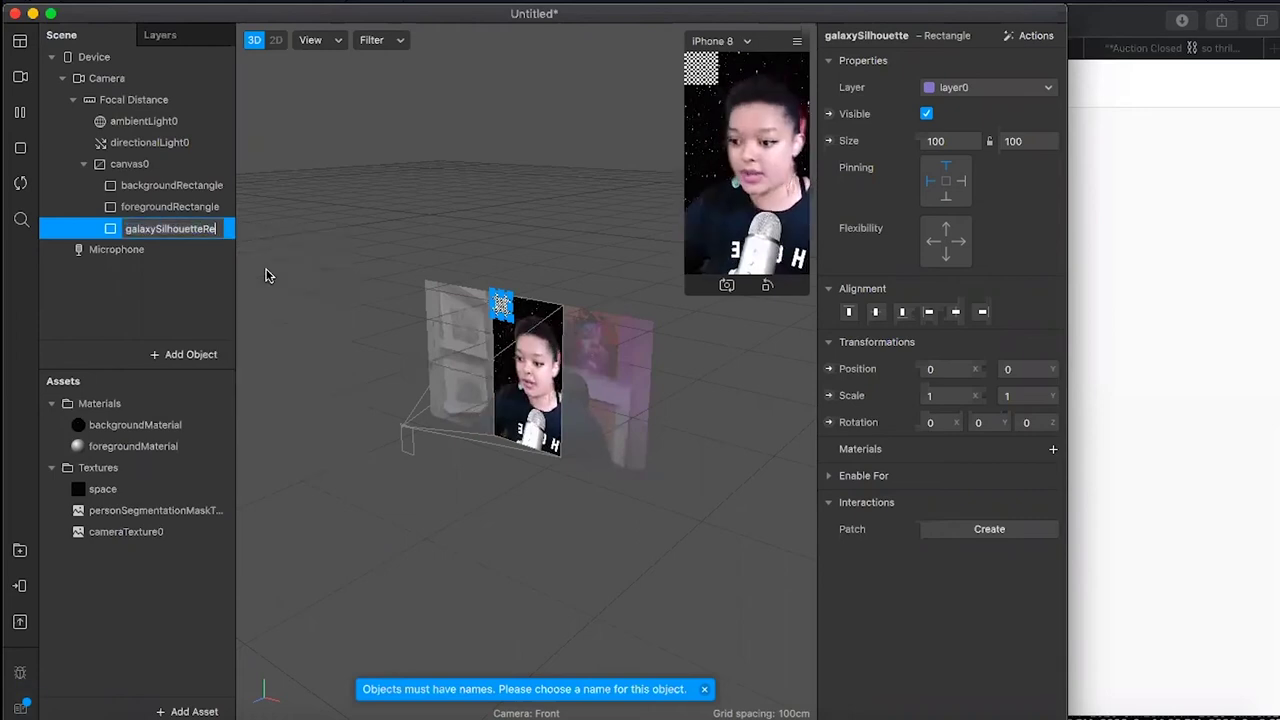
text(ctangle)
key(Return)
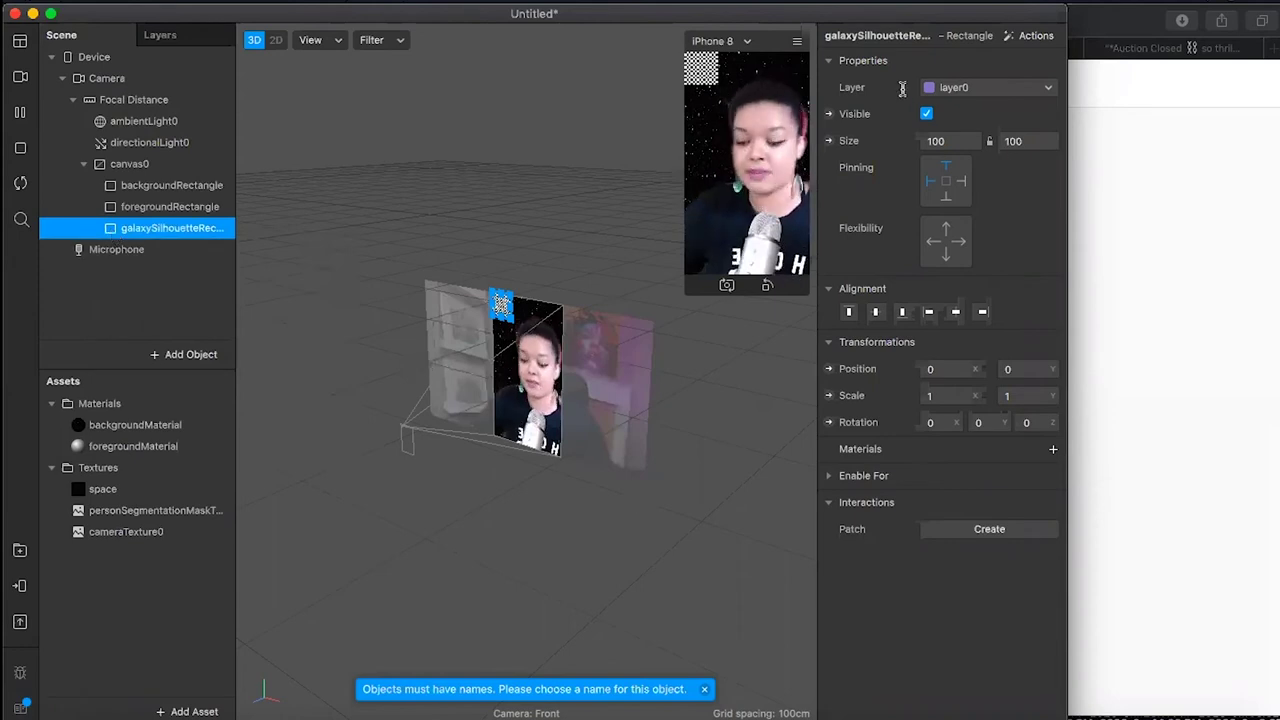
Size galaxySilhouetteRectangle to Fill Width and Fill Height and assign it a new material.
click(940, 141)
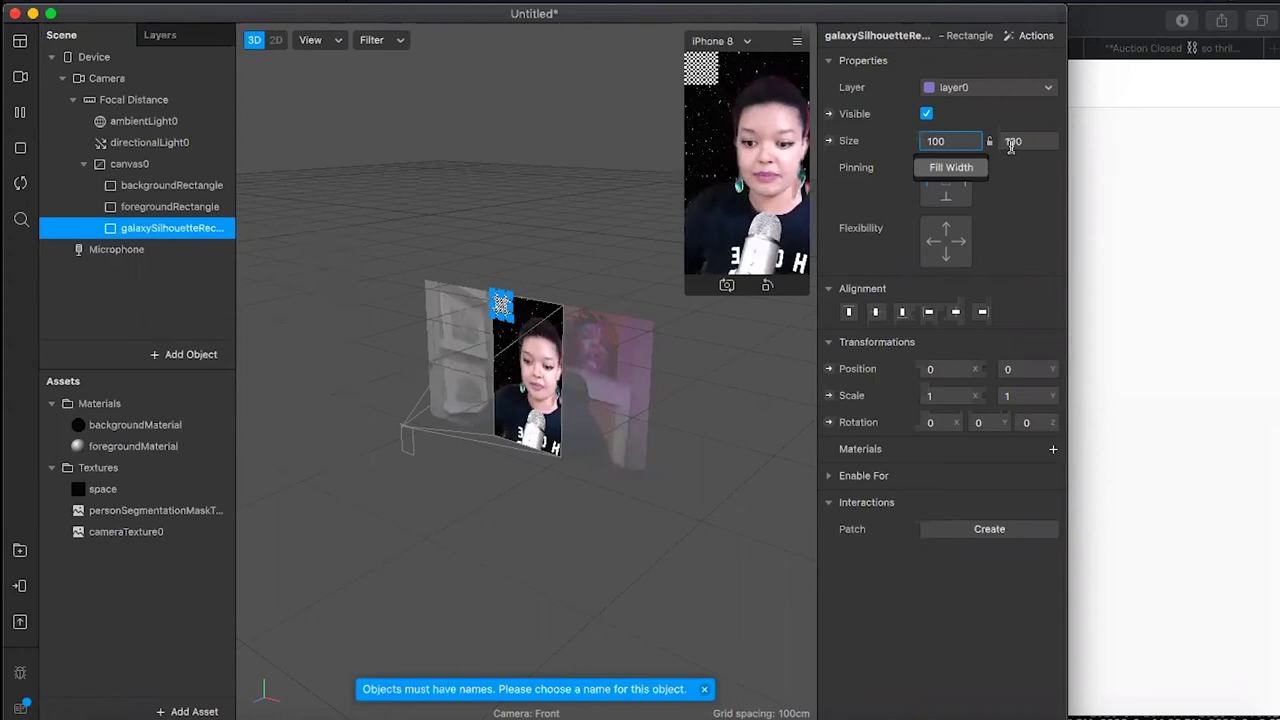
click(1012, 141)
click(1025, 168)
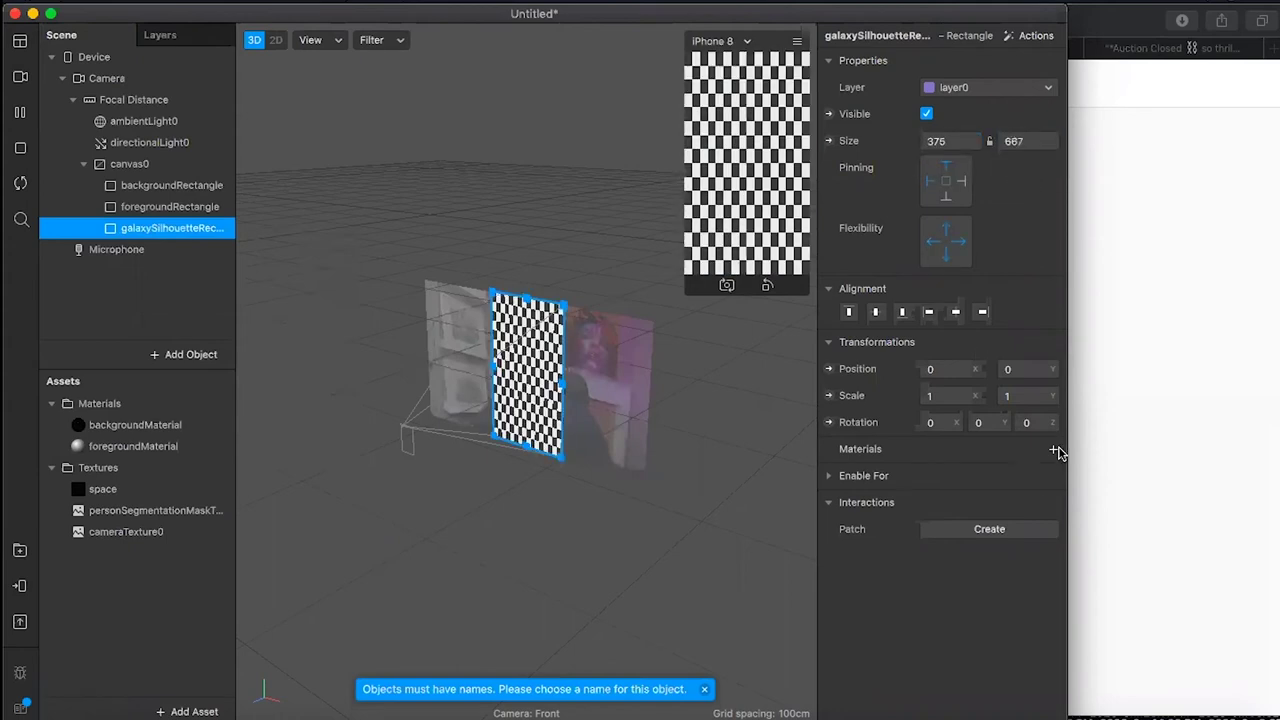
click(1055, 451)
click(1023, 533)
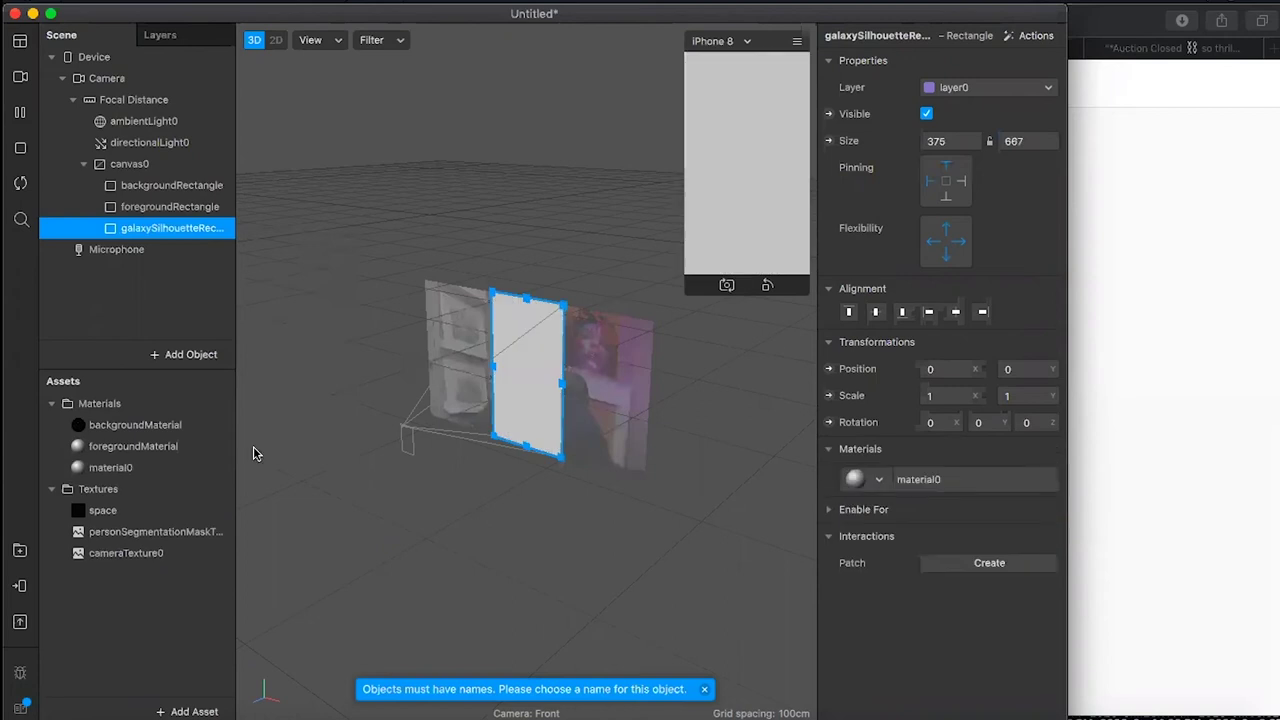
Rename the silhouette rectangle's new material to galaxySilhouetteMaterial.
right_click(171, 468)
click(170, 492)
text(galaxySilhouetter)
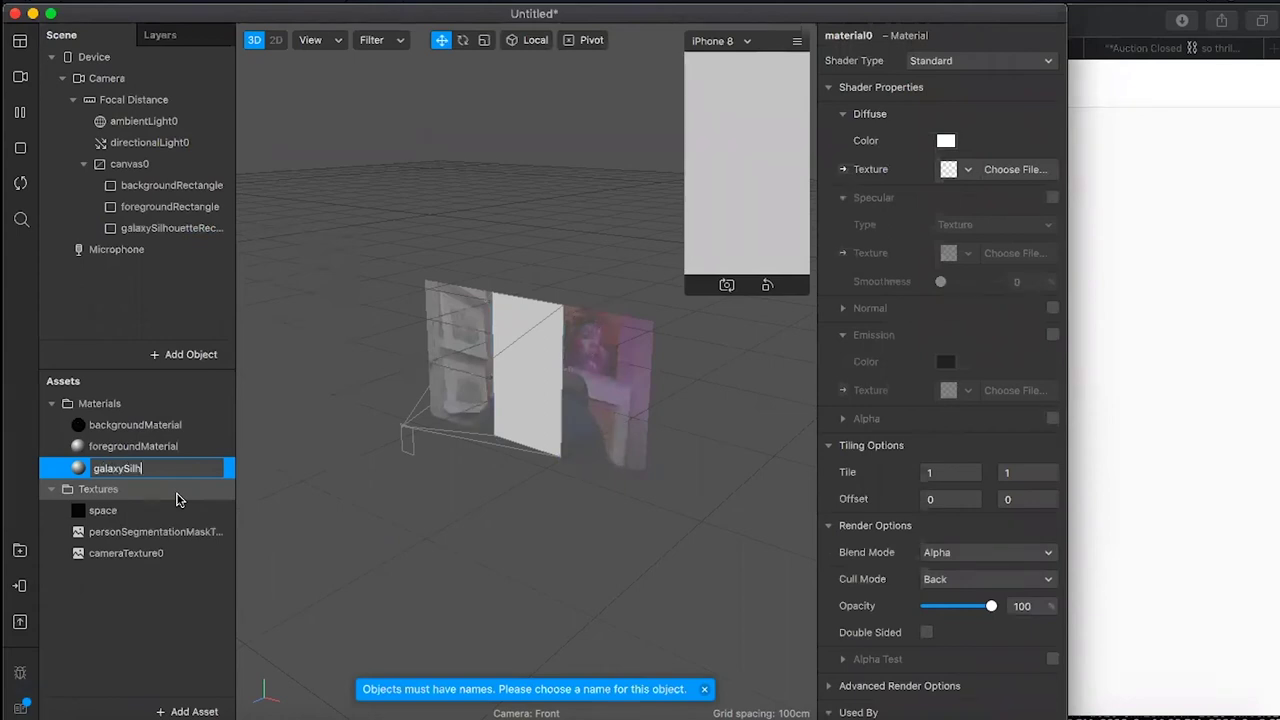
key(BackSpace)
text(Material)
key(BackSpace)
key(BackSpace)
key(BackSpace)
text(ial)
key(Return)
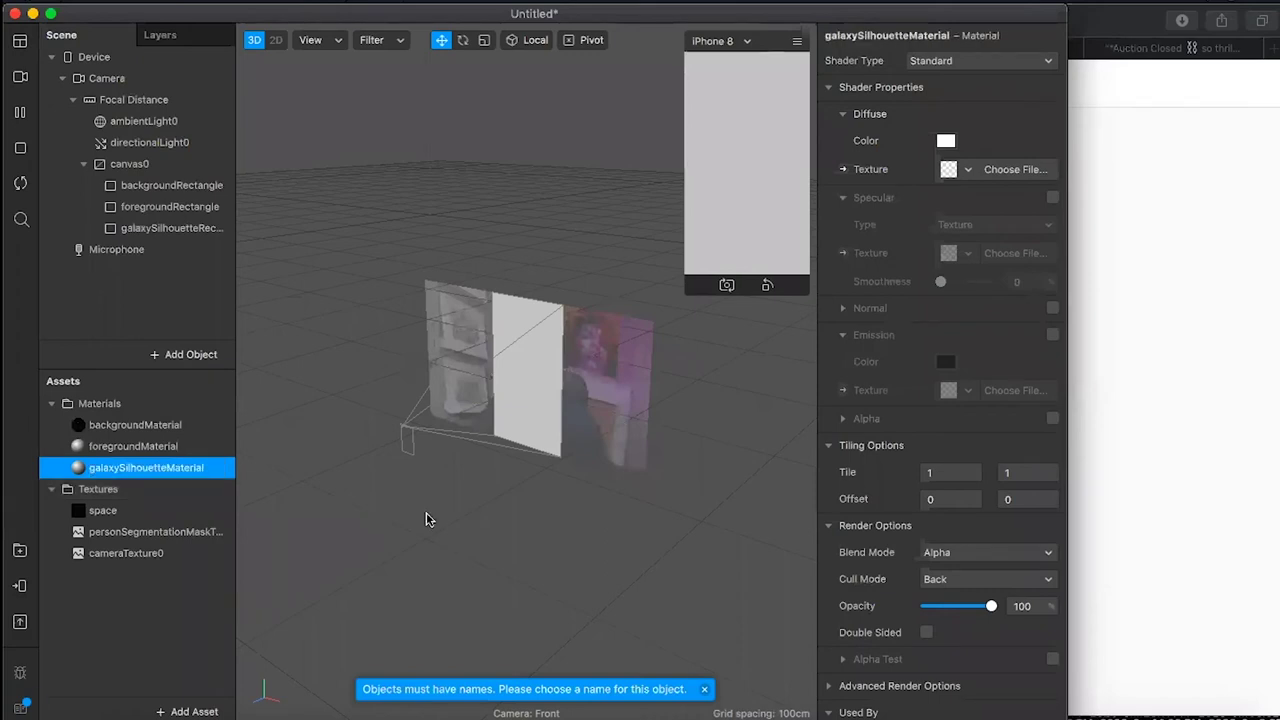
Set galaxySilhouetteMaterial's shader type to Flat and enable its Alpha option.
click(972, 63)
click(966, 66)
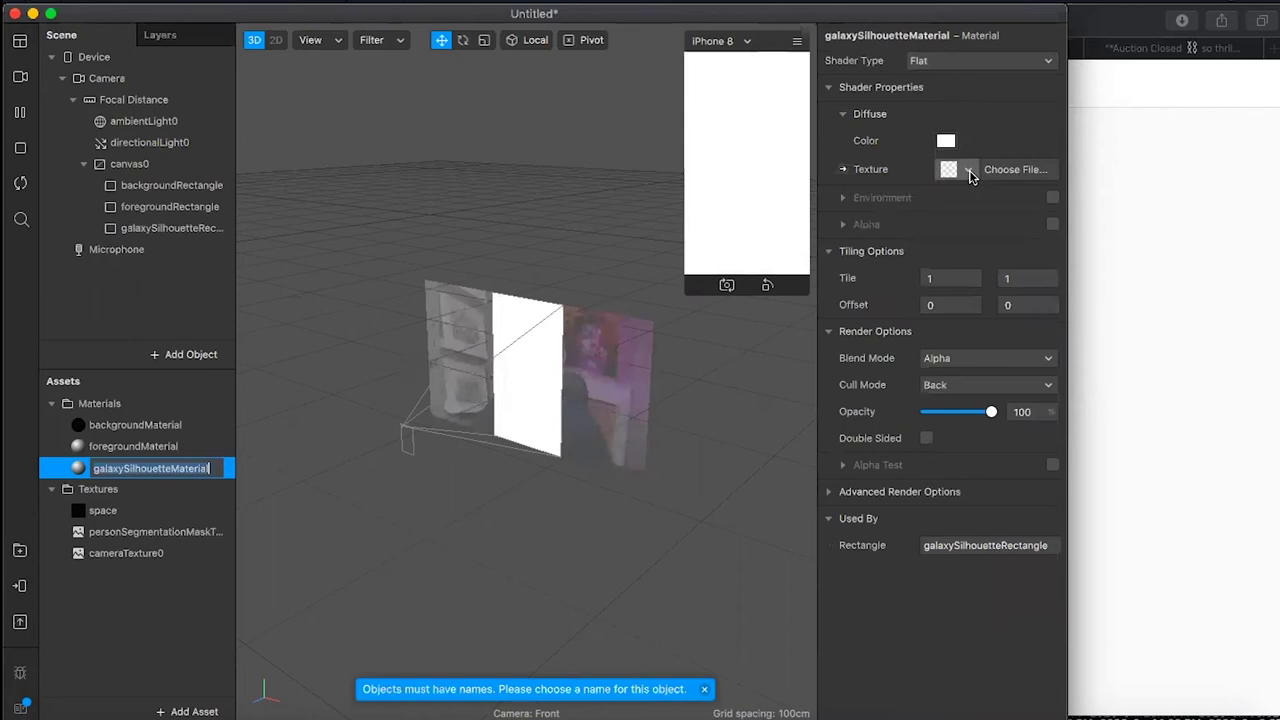
click(1052, 224)
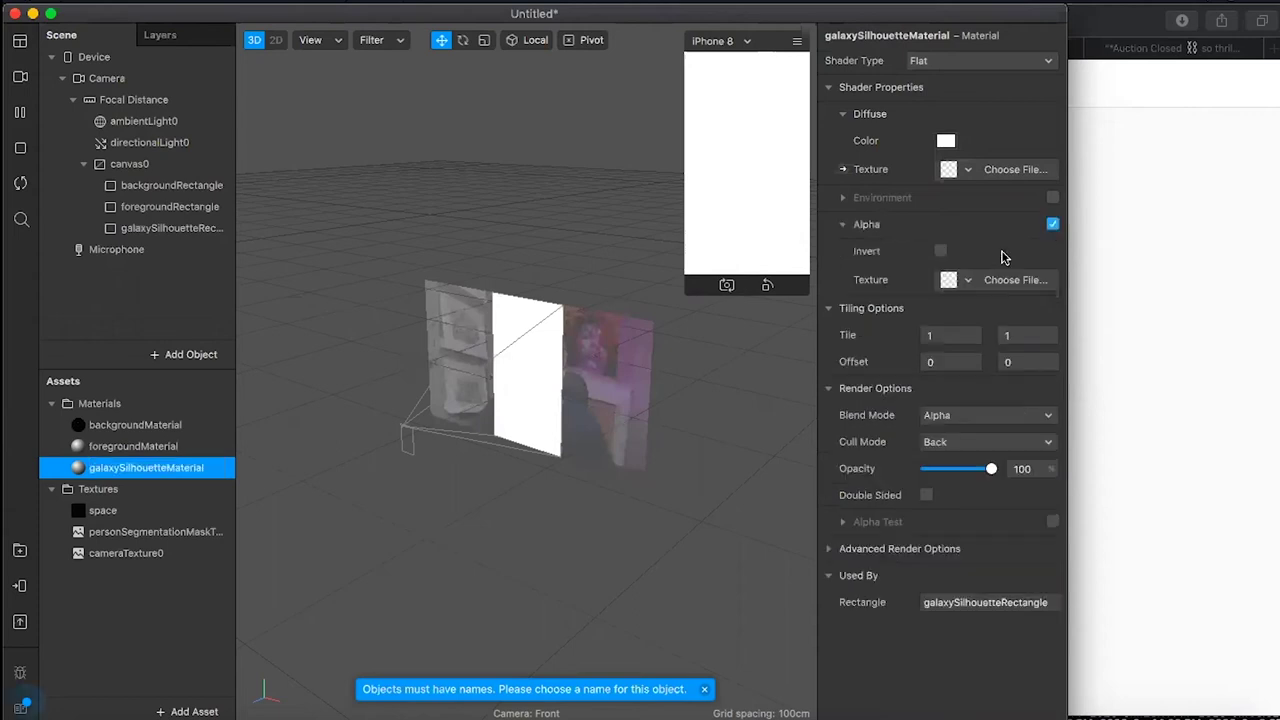
Assign cameraTexture0 as galaxySilhouetteMaterial's diffuse texture and personSegmentationMaskTexture0 as its alpha texture.
click(970, 169)
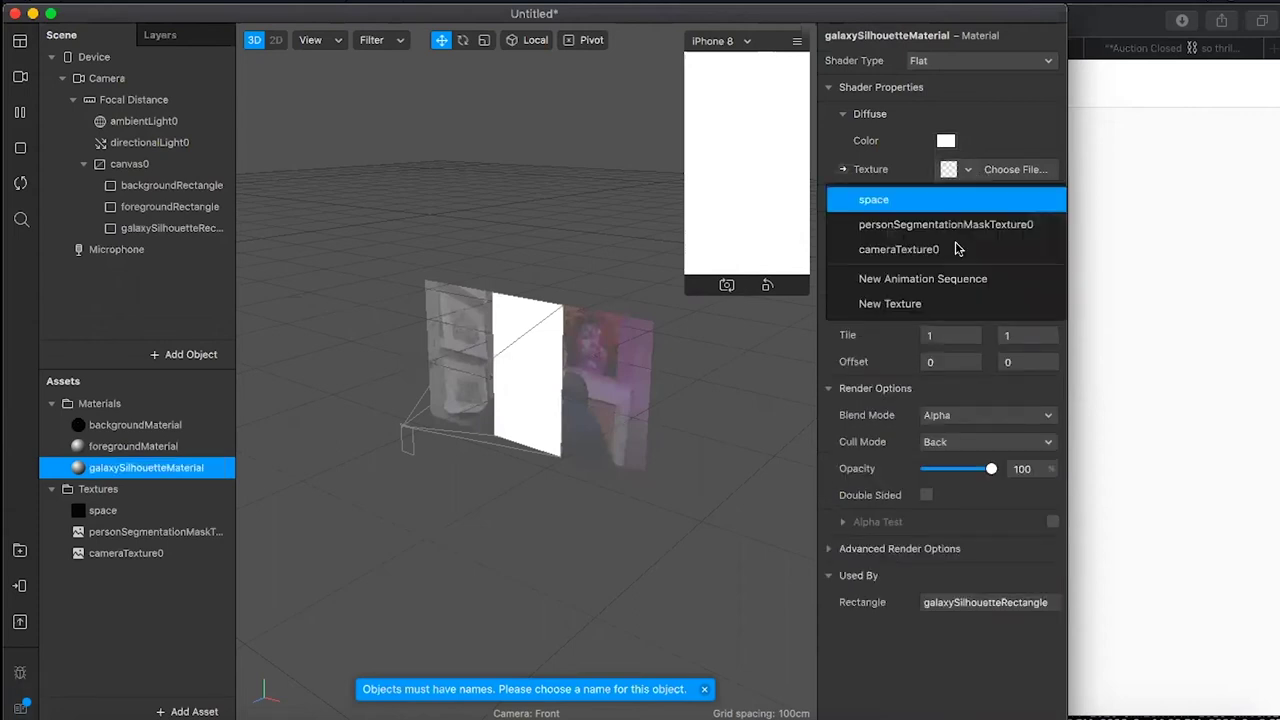
click(955, 249)
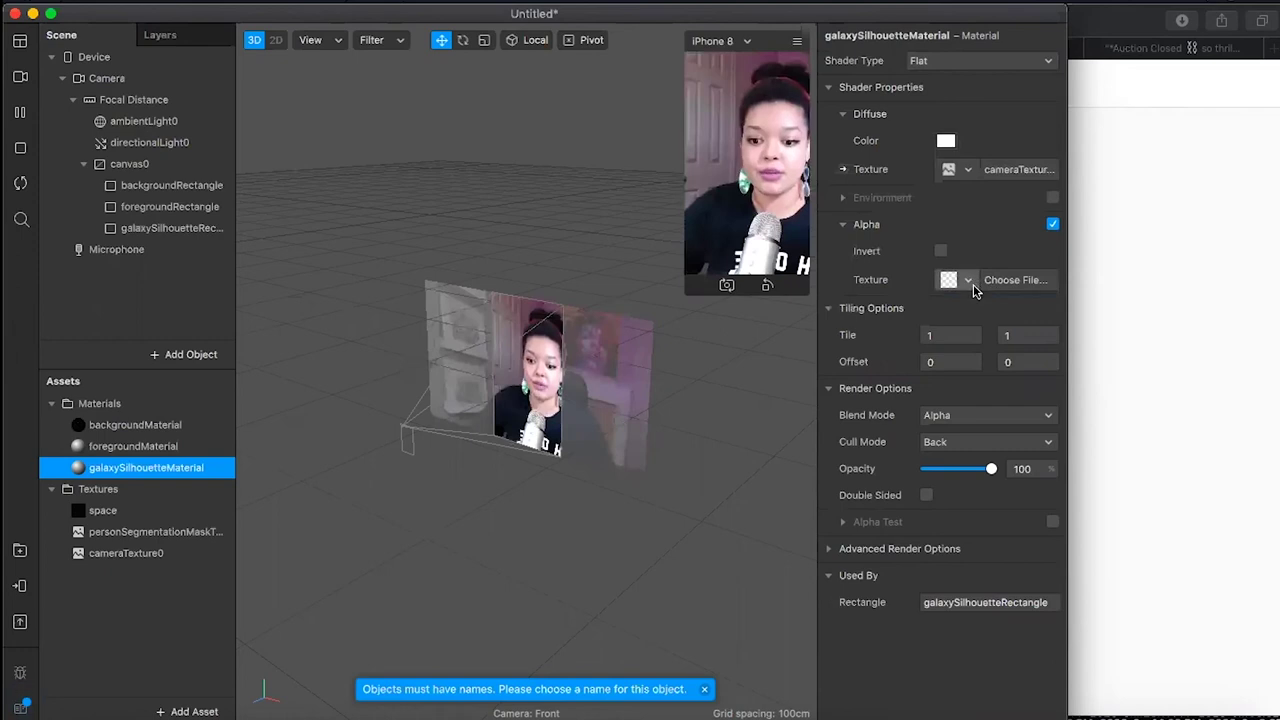
click(968, 282)
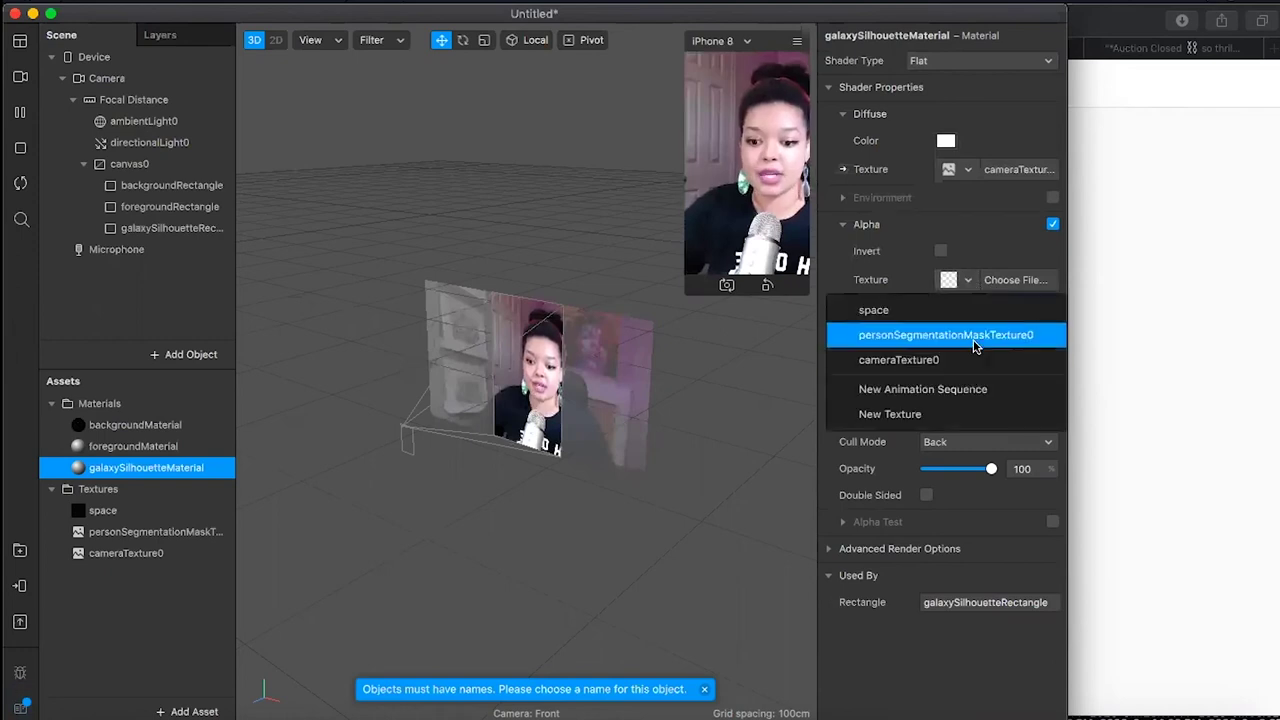
click(975, 337)
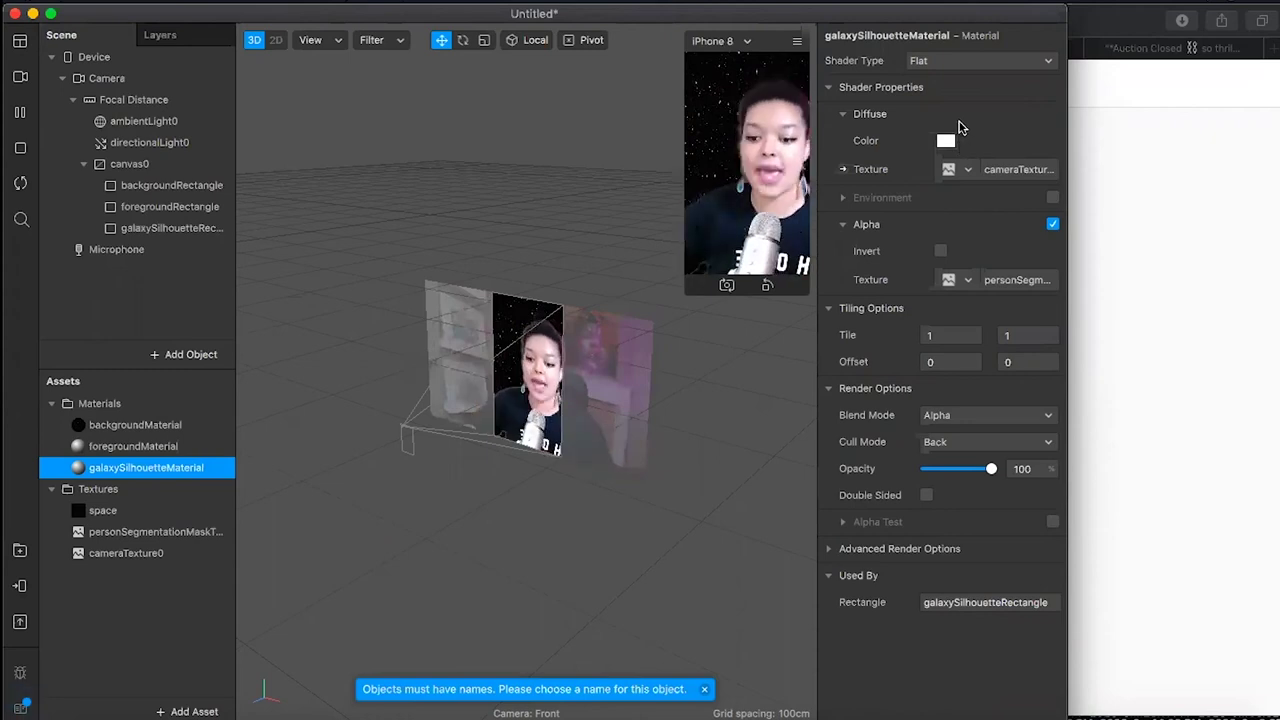
Replace galaxySilhouetteMaterial's diffuse texture with a new texture imported from galaxy.jpg in the CultureHubSparkAR folder.
click(968, 172)
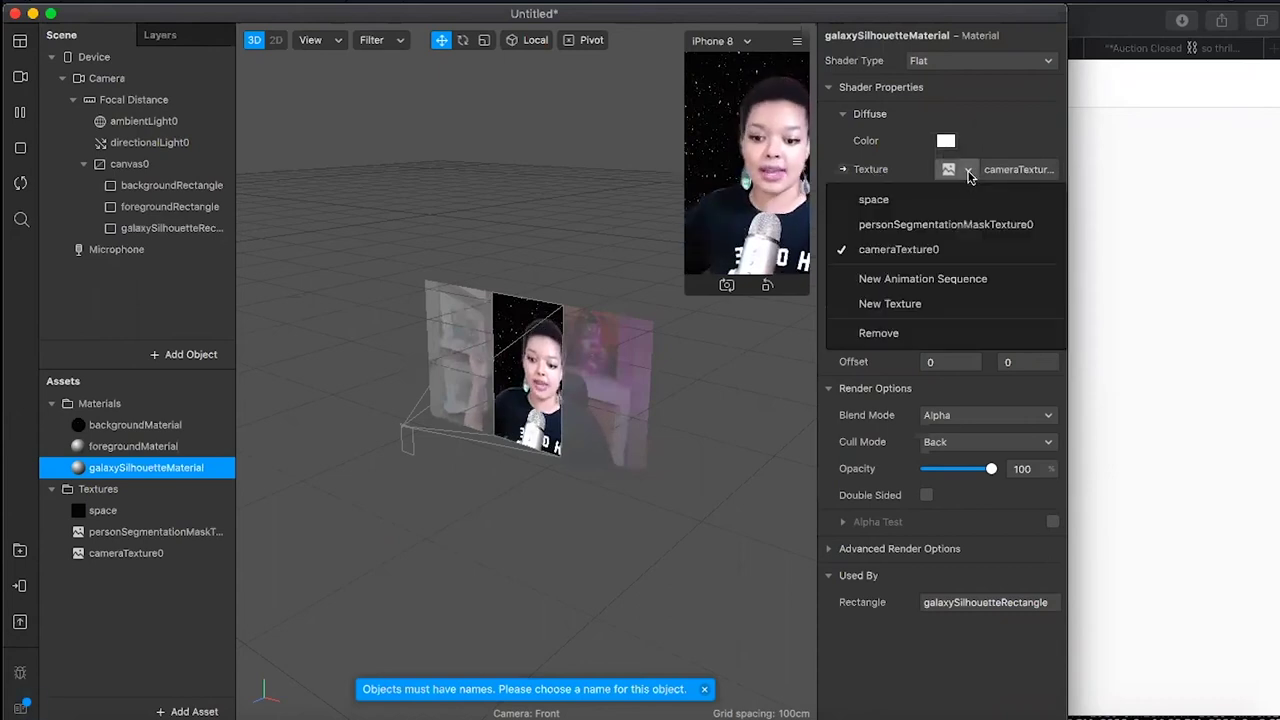
click(973, 304)
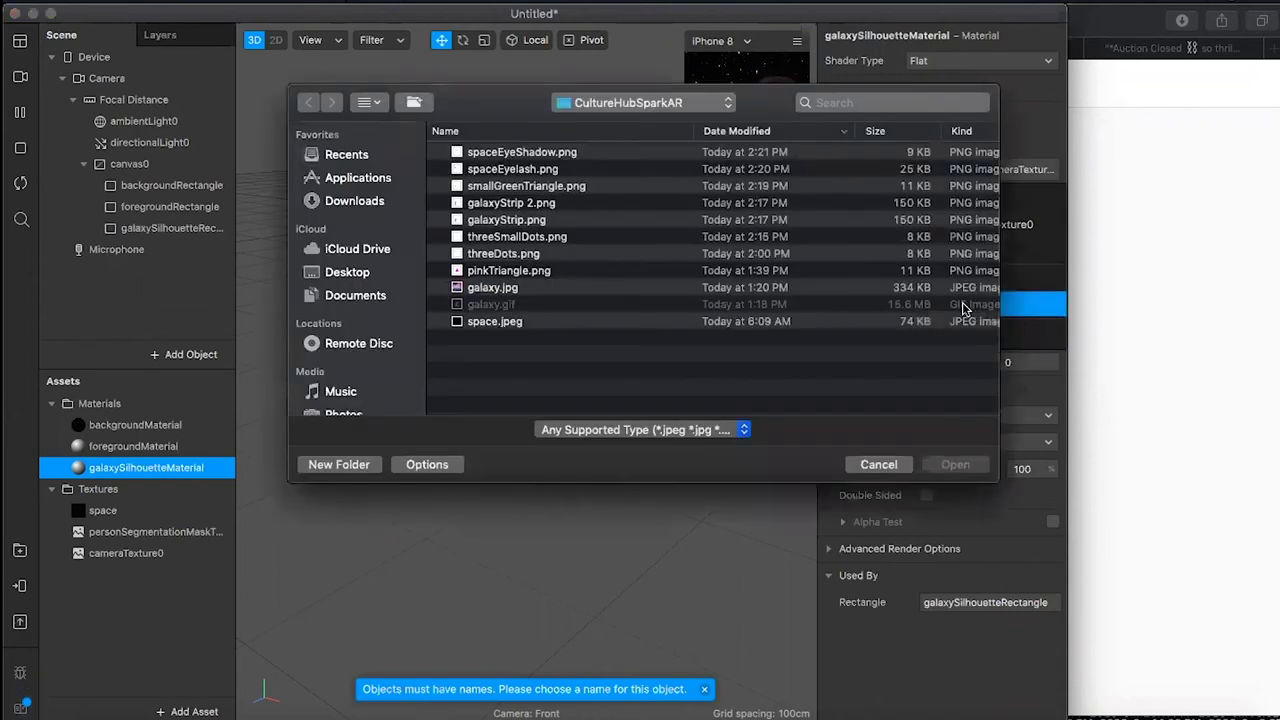
click(540, 290)
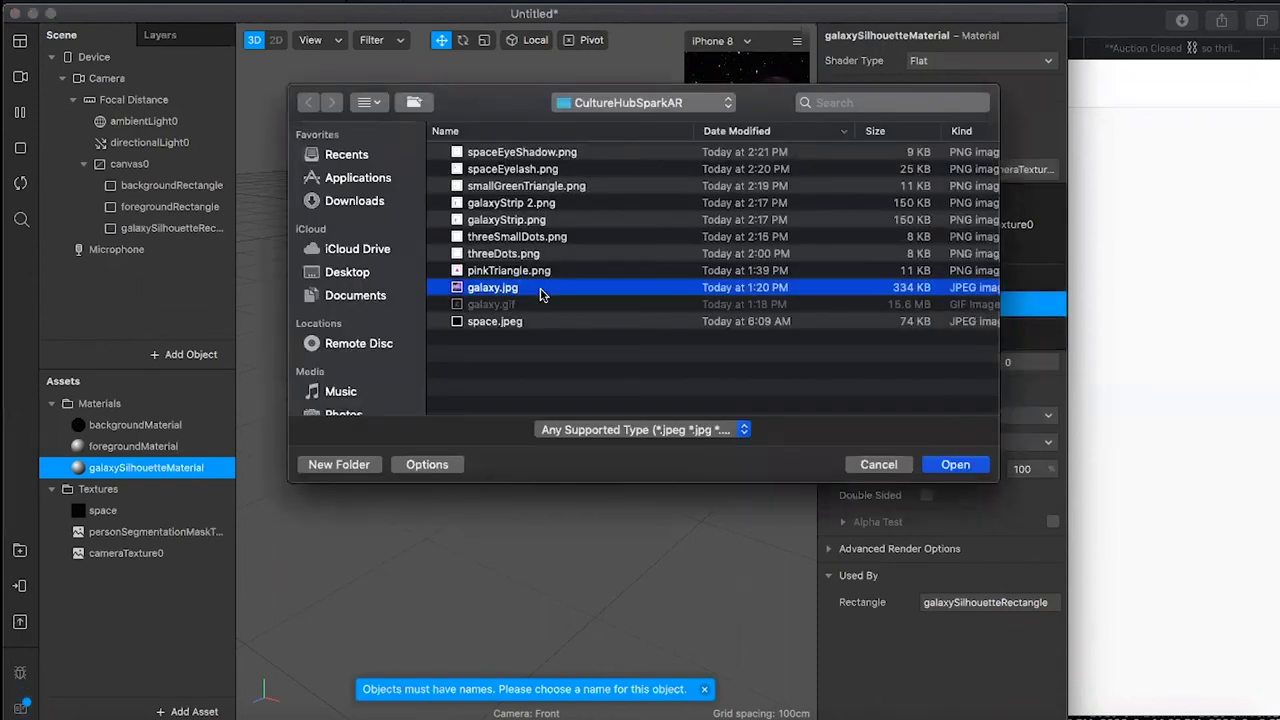
key(space)
key(space)
click(980, 468)
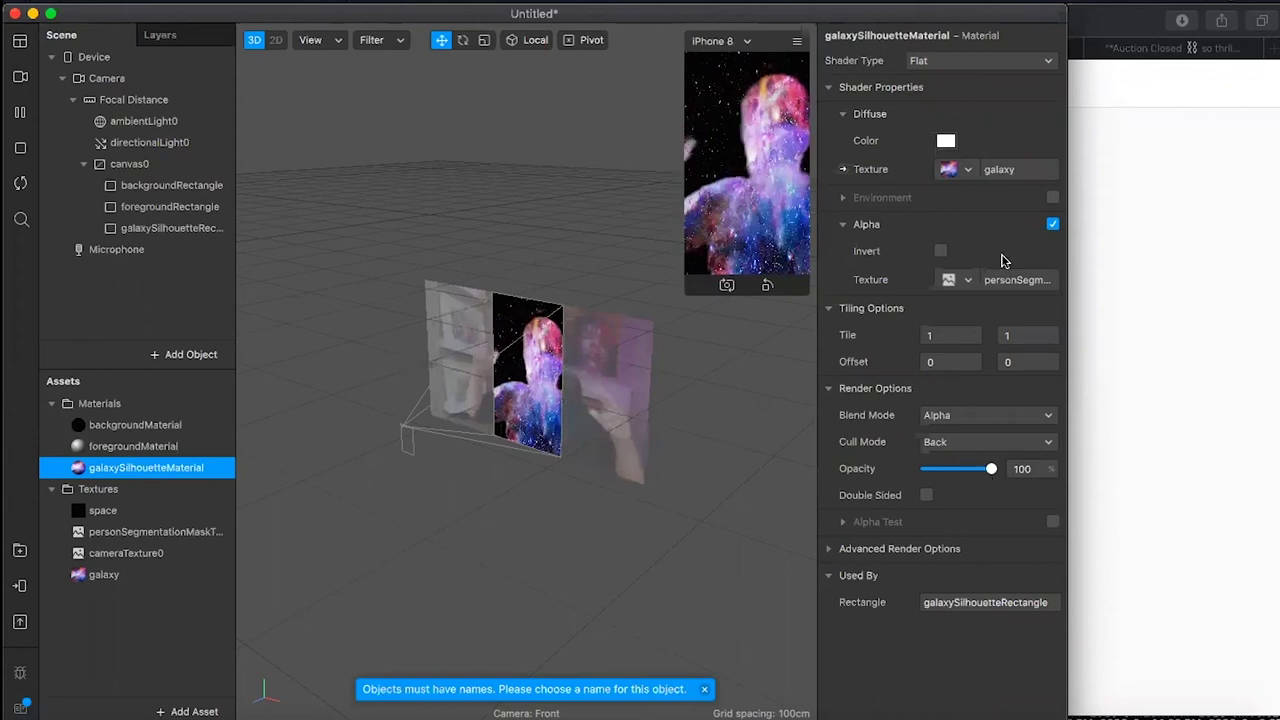
Try the alpha Invert option on galaxySilhouetteMaterial and switch it back off.
click(941, 251)
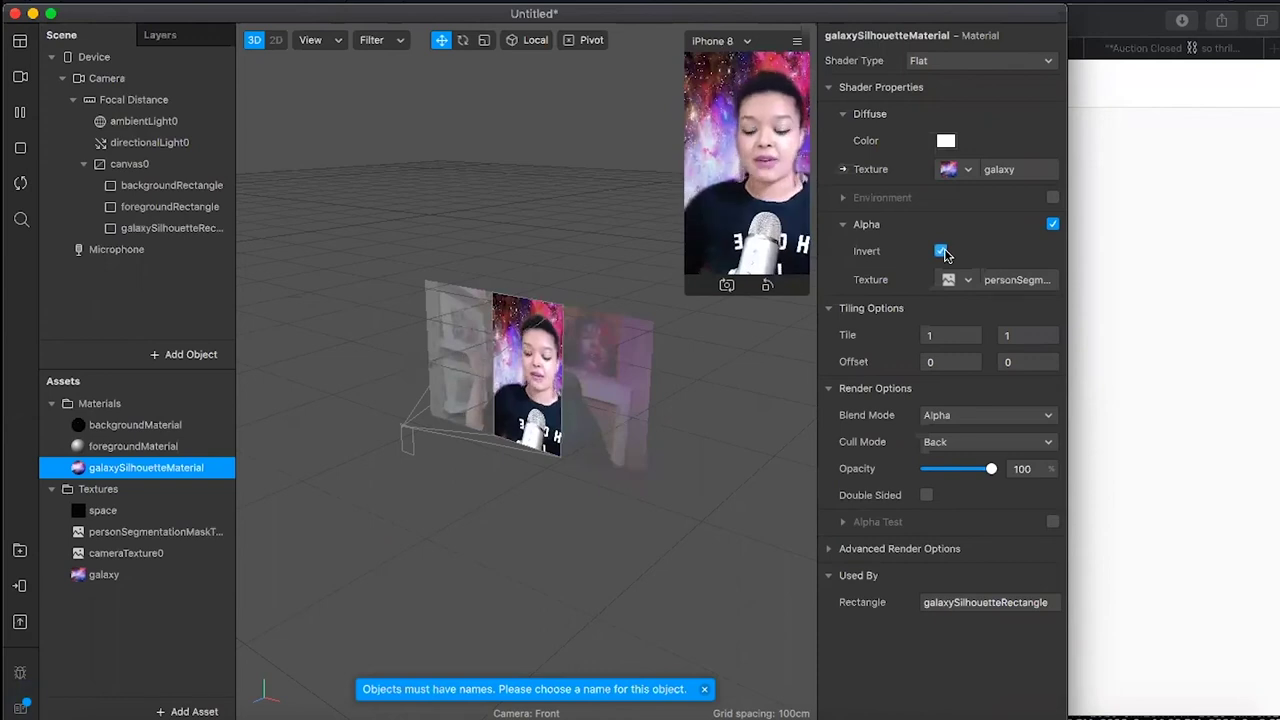
click(944, 253)
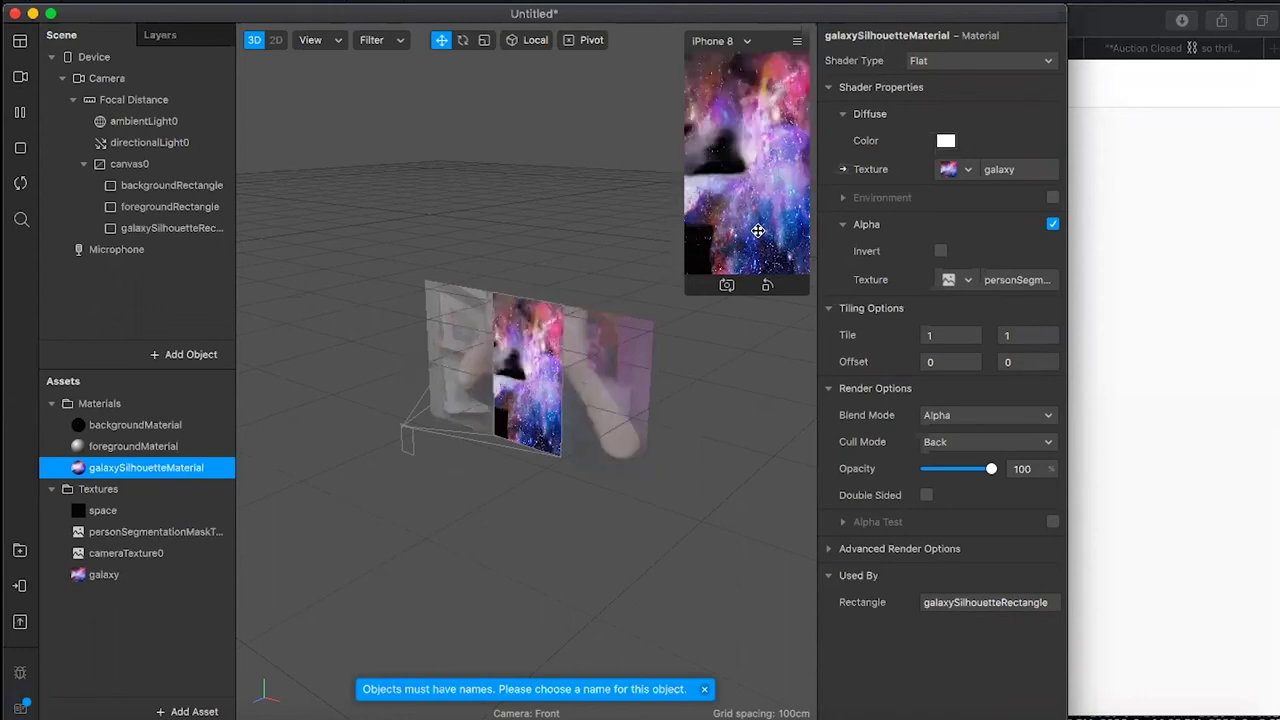
Delete galaxySilhouetteRectangle from the canvas and remove galaxySilhouetteMaterial from the assets.
click(167, 229)
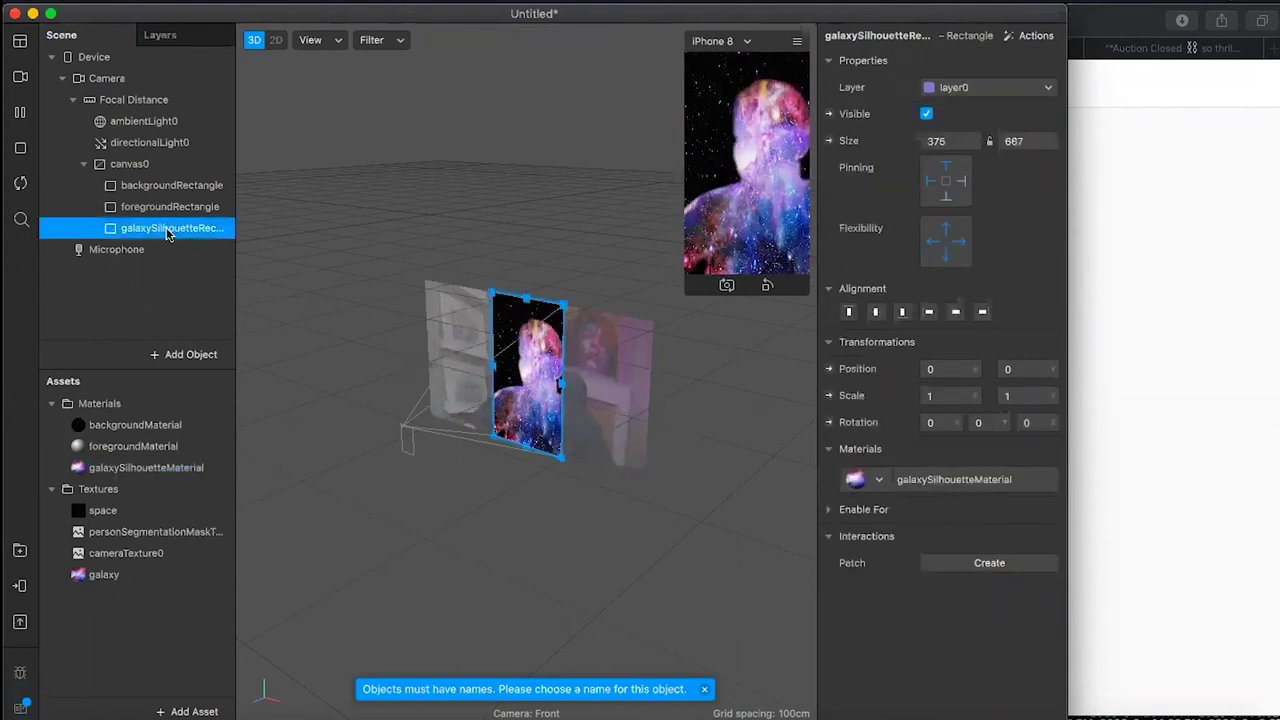
key(Delete)
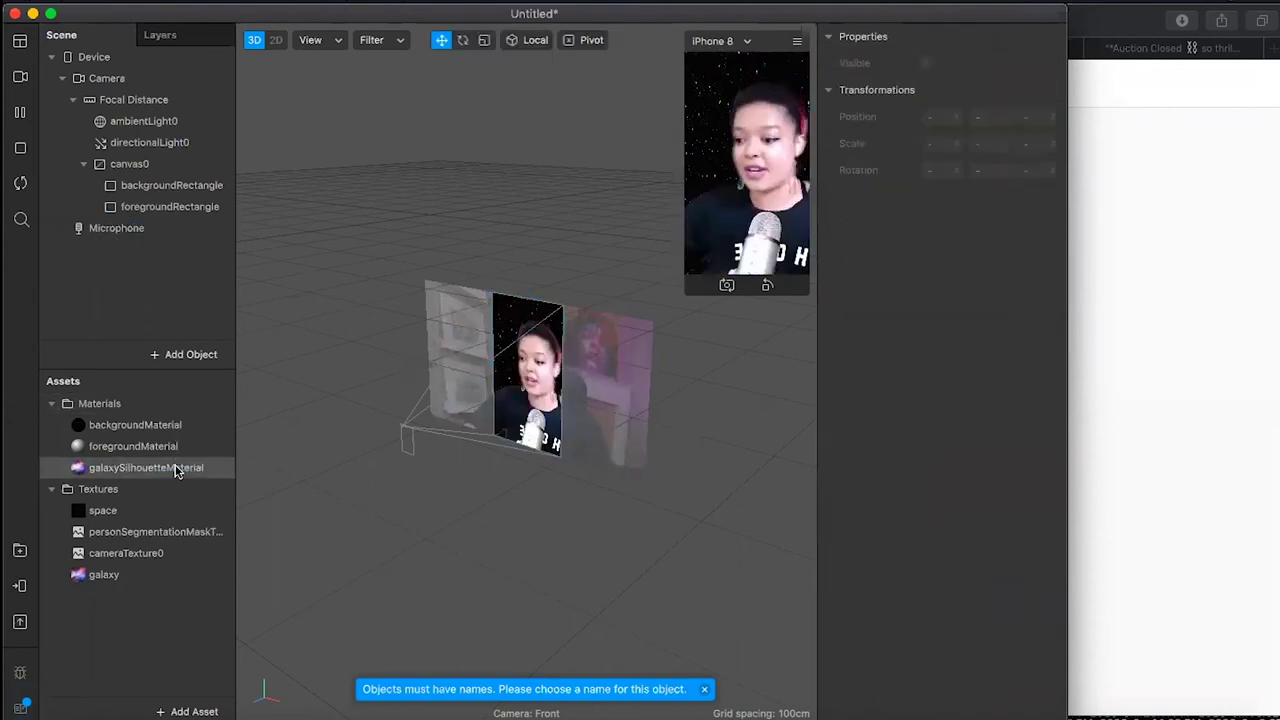
double_click(175, 468)
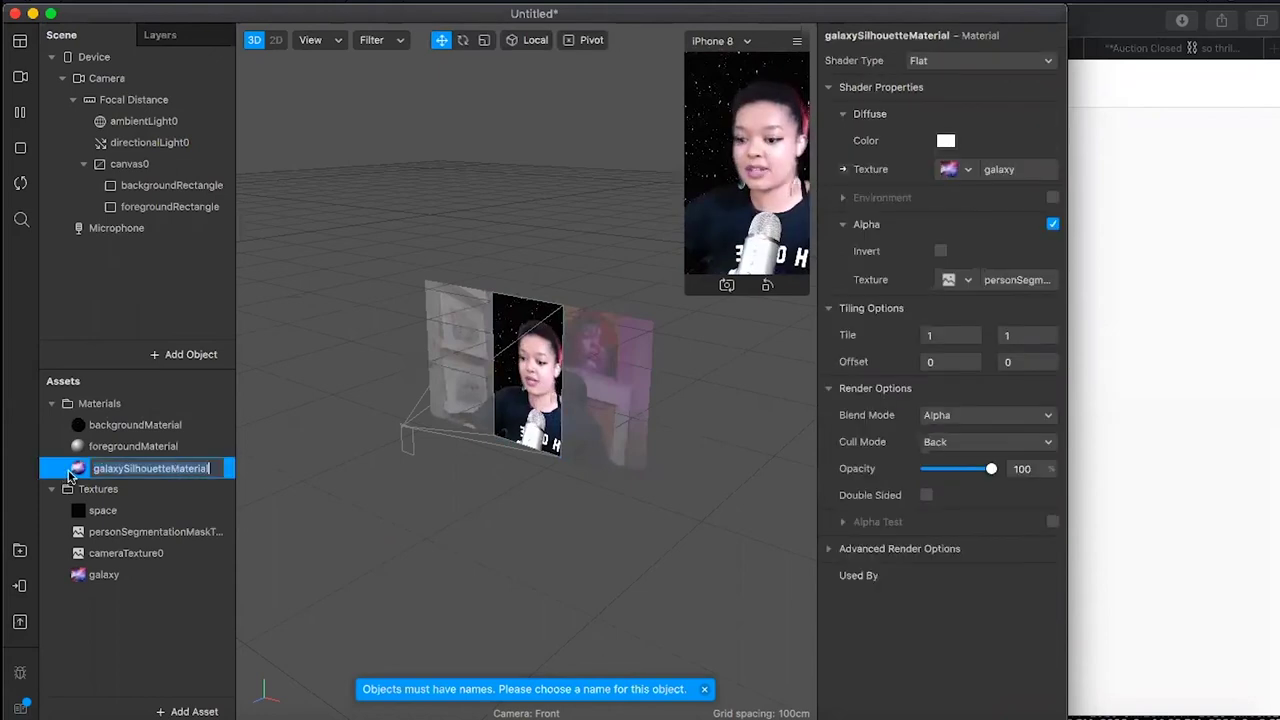
key(Return)
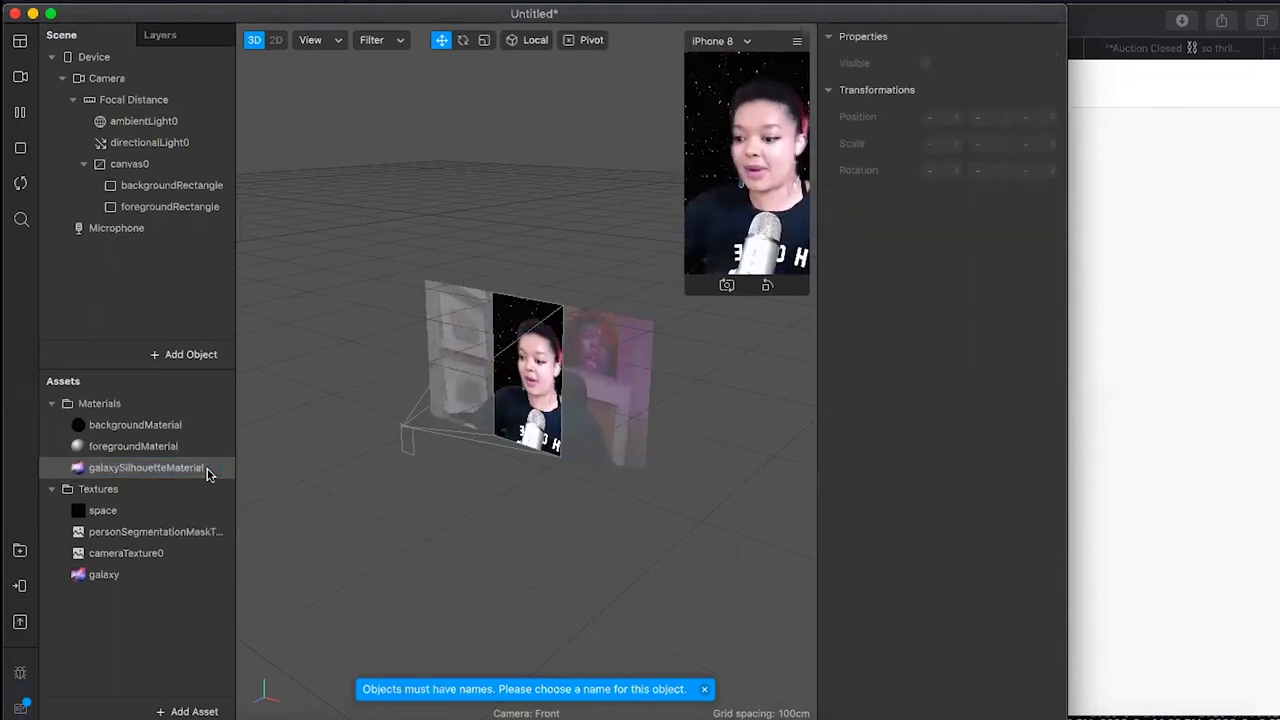
click(206, 469)
key(Delete)
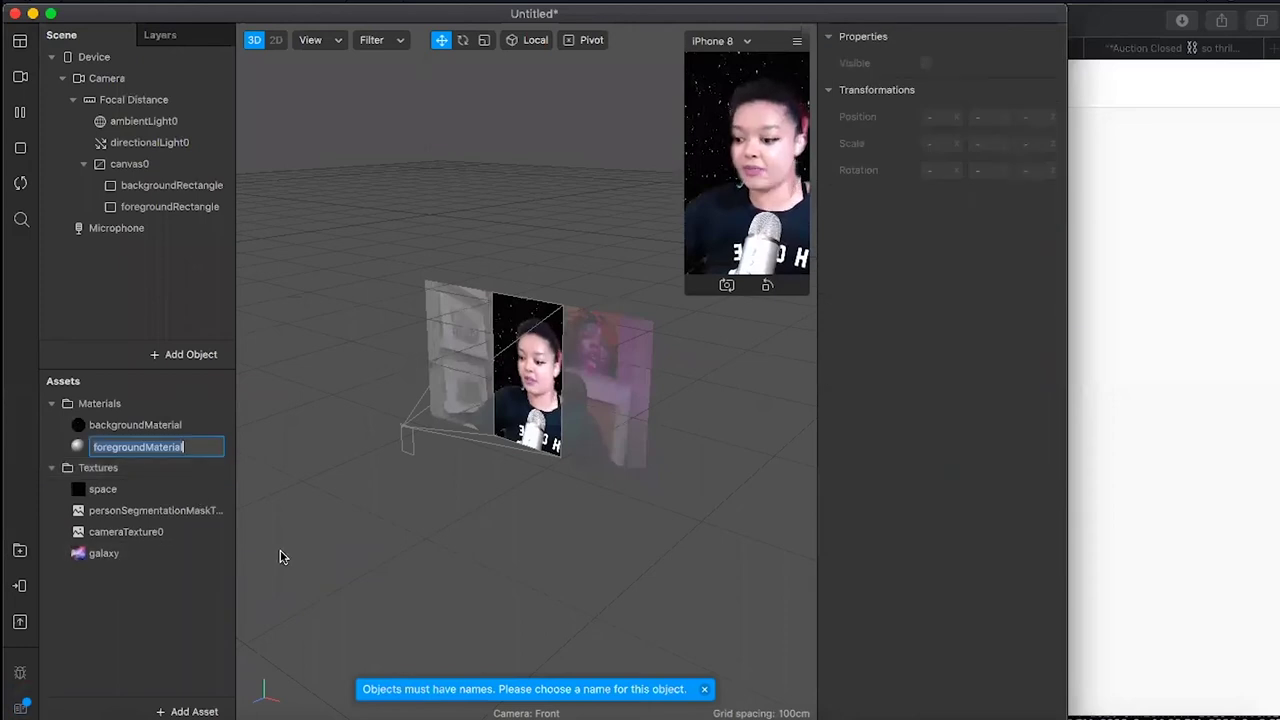
key(Return)
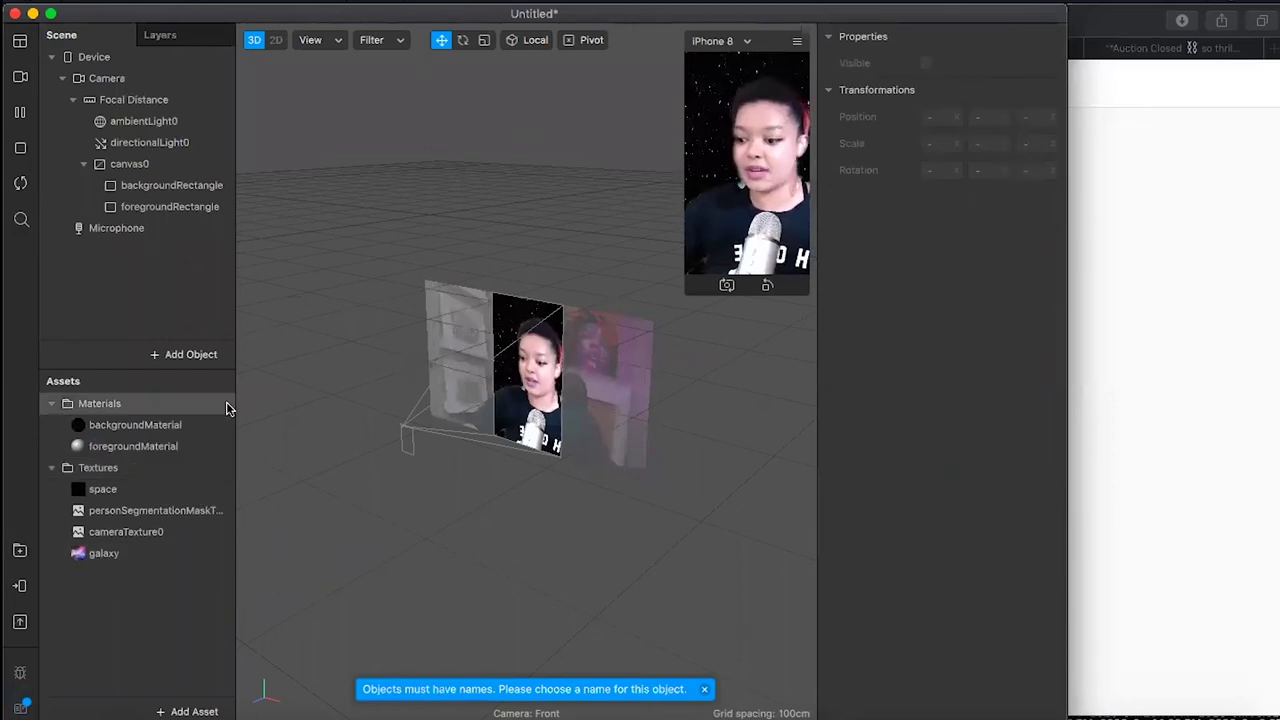
Invert the alpha mask of foregroundRectangle's material, foregroundMaterial, to preview the effect and turn the inversion back off.
click(145, 217)
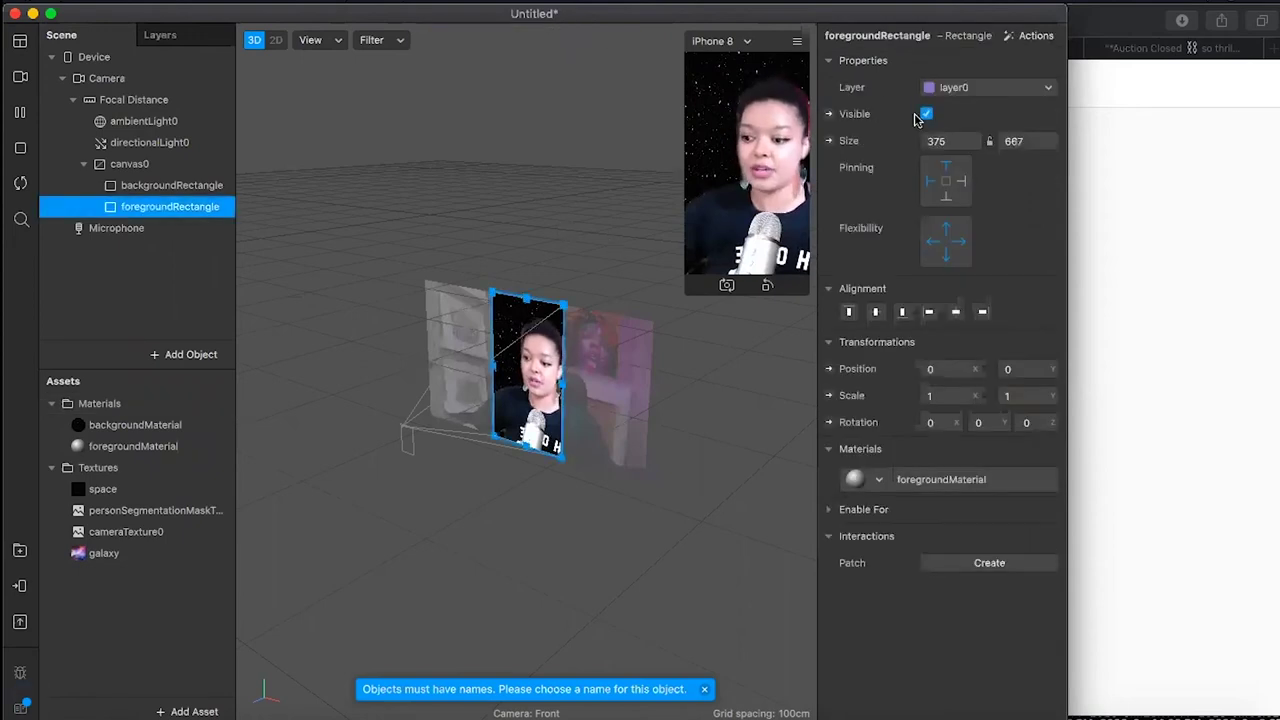
drag(131, 532, 149, 509)
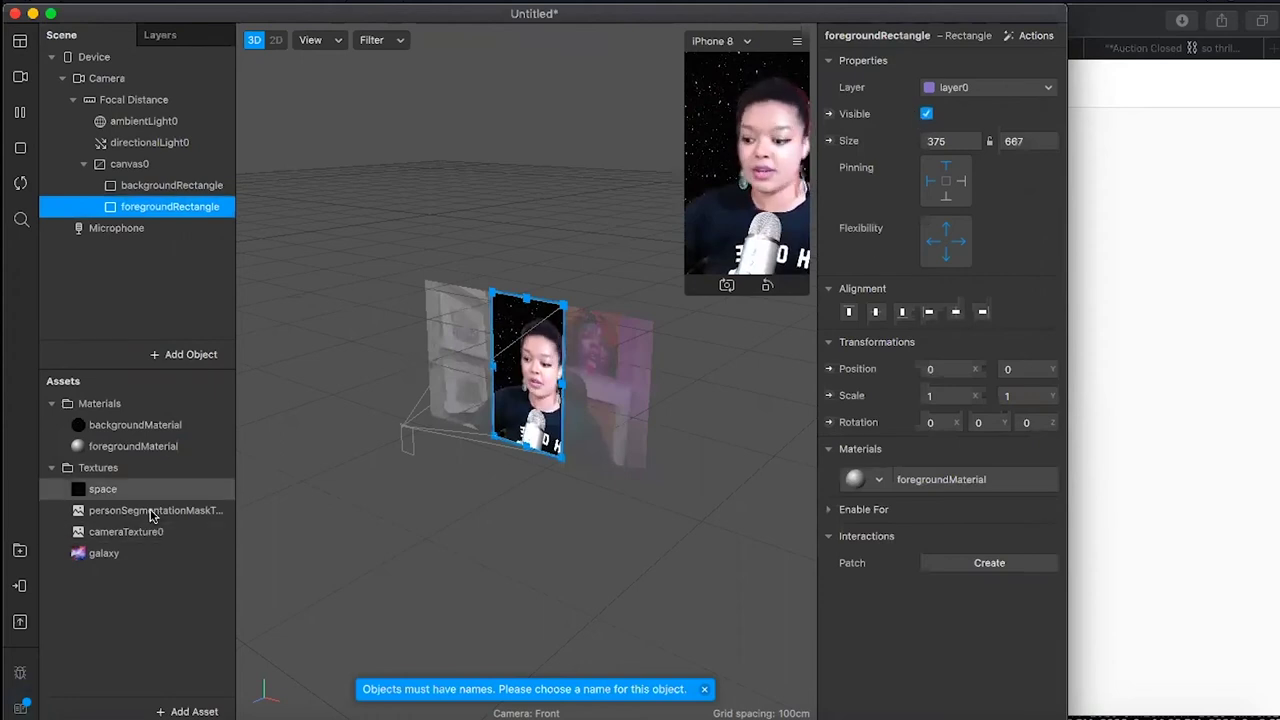
click(157, 443)
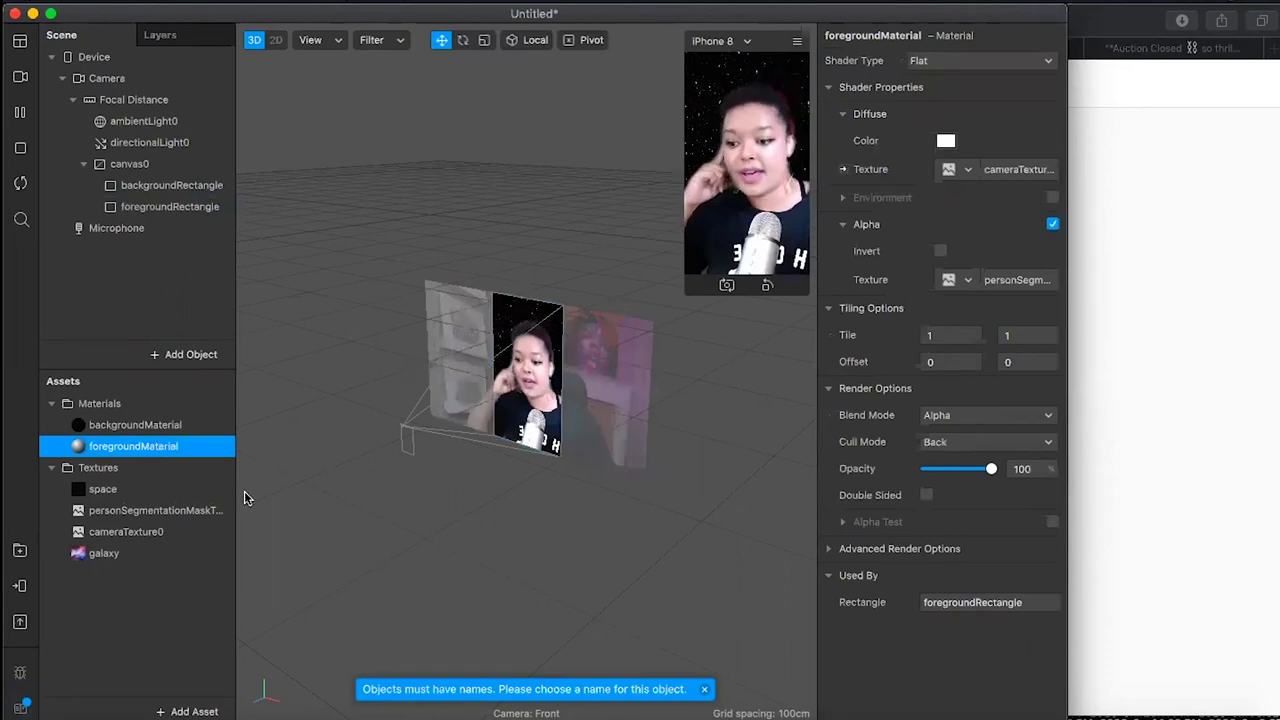
click(941, 252)
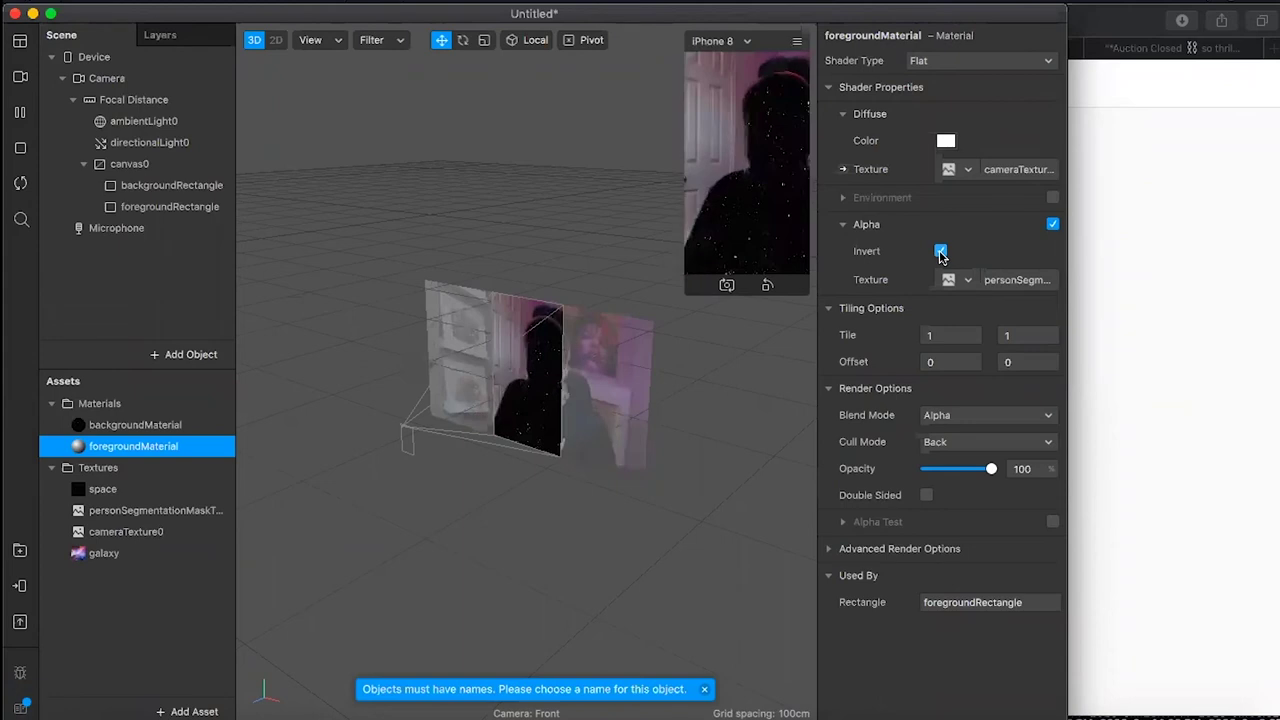
click(940, 252)
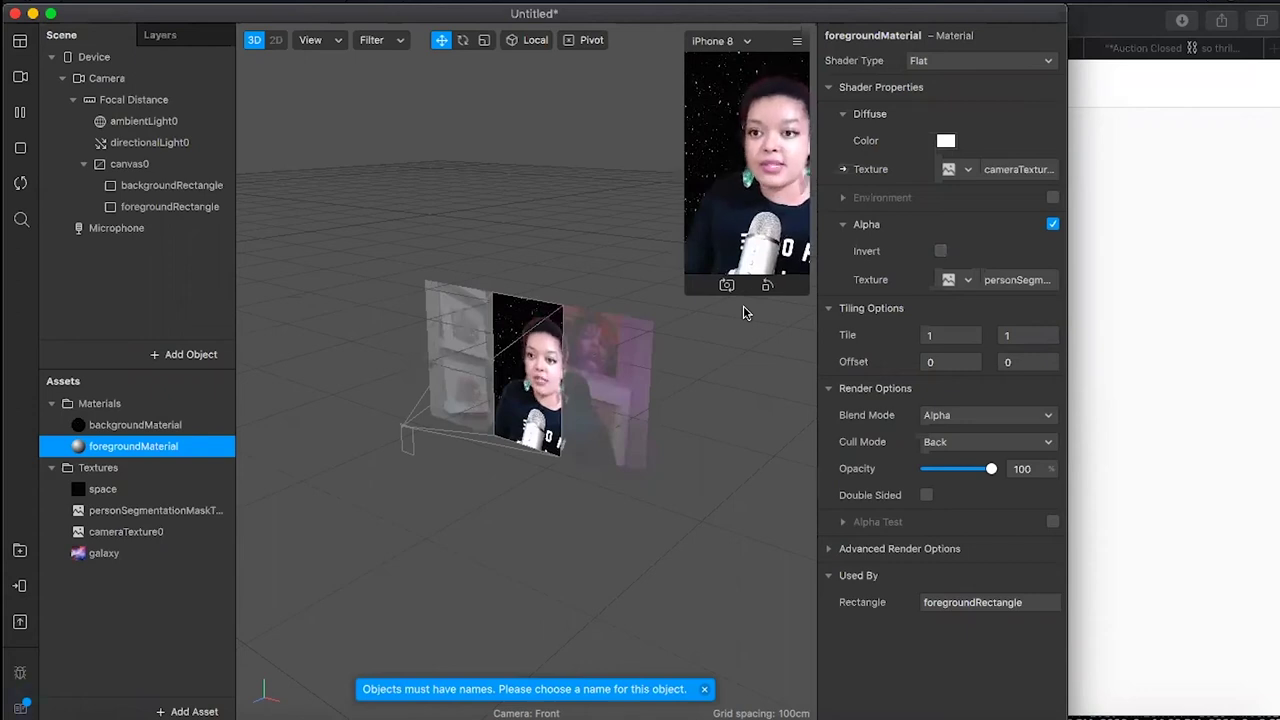
Switch to the Safari browser and open the Pixlr website in a new tab.
click(1219, 413)
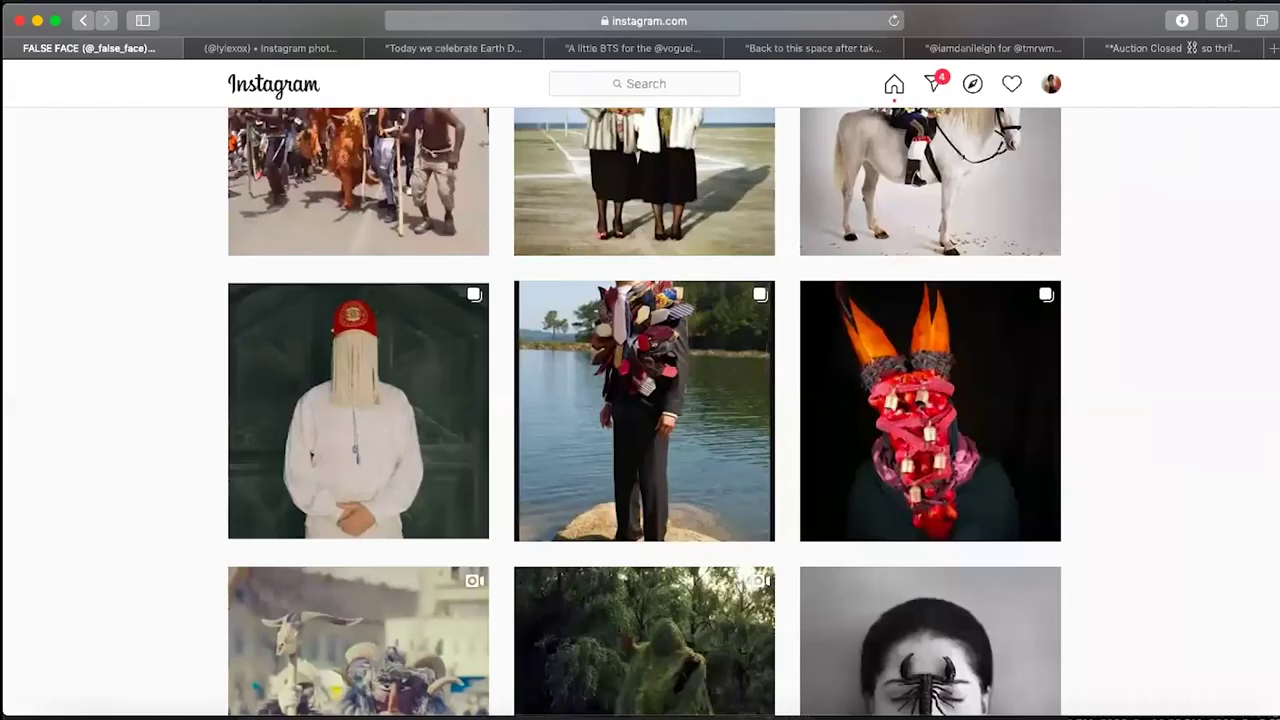
key(ctrl+Right)
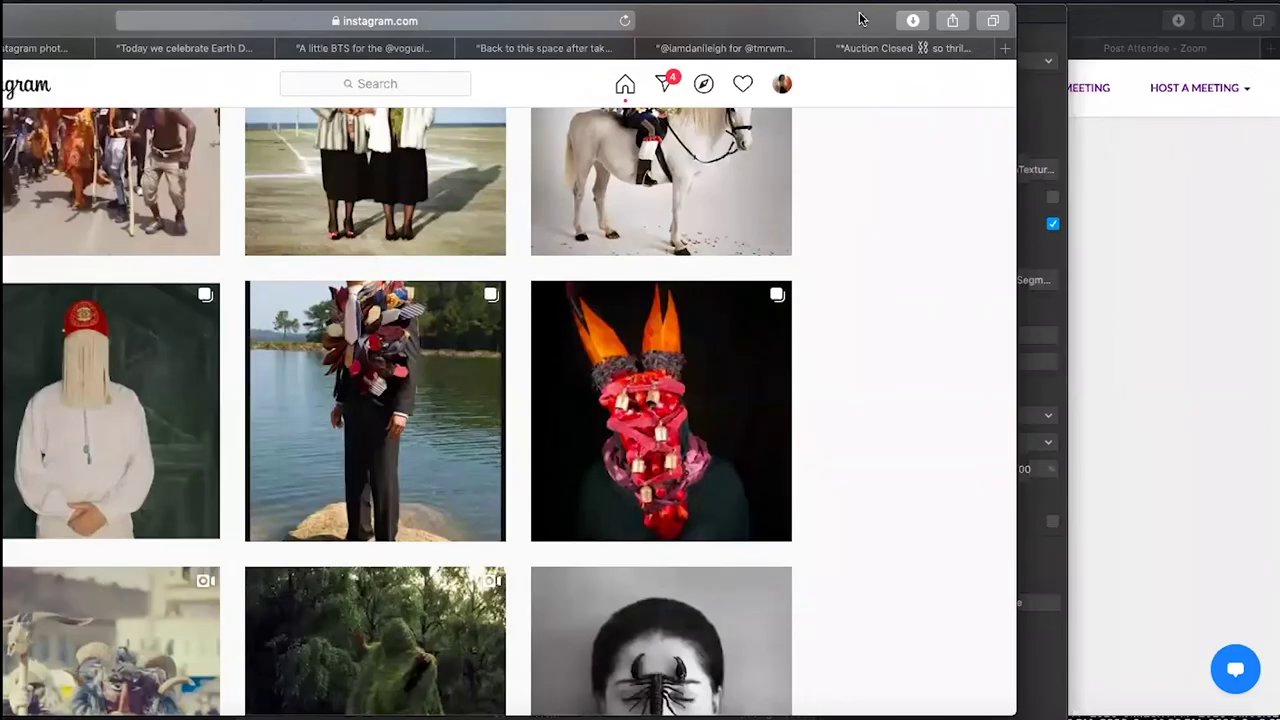
key(super+t)
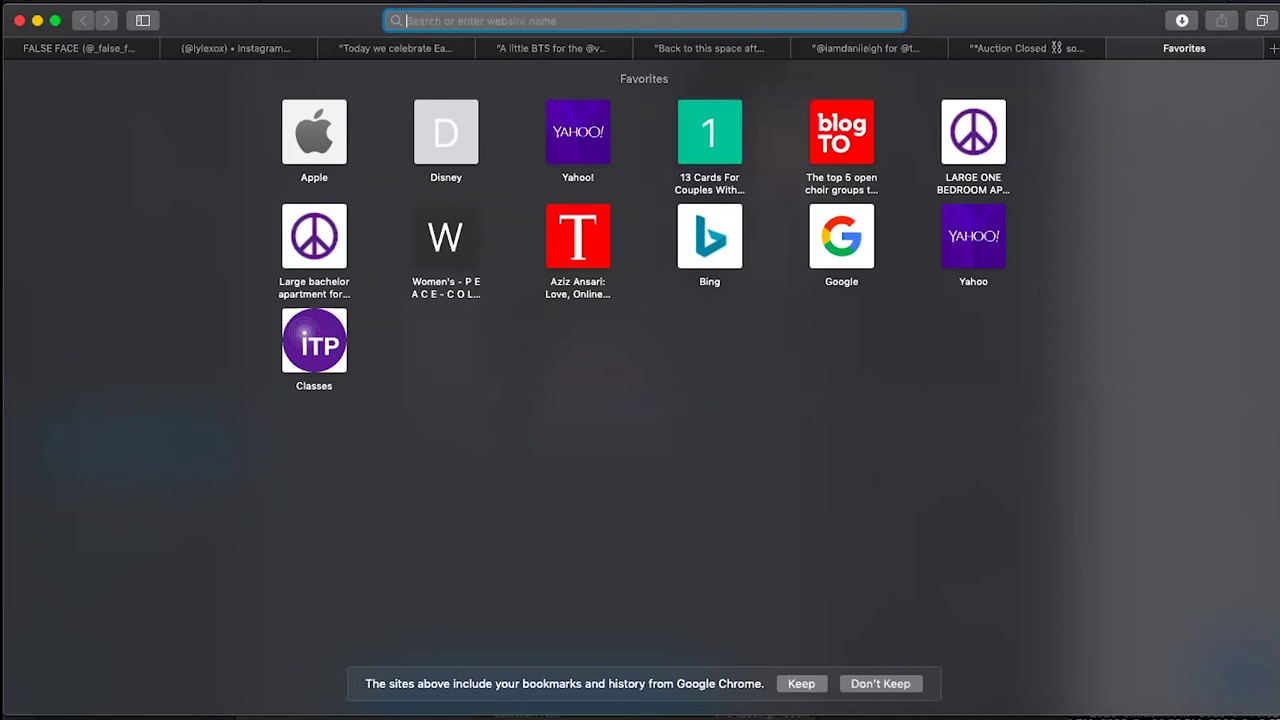
text(pixlr)
key(Return)
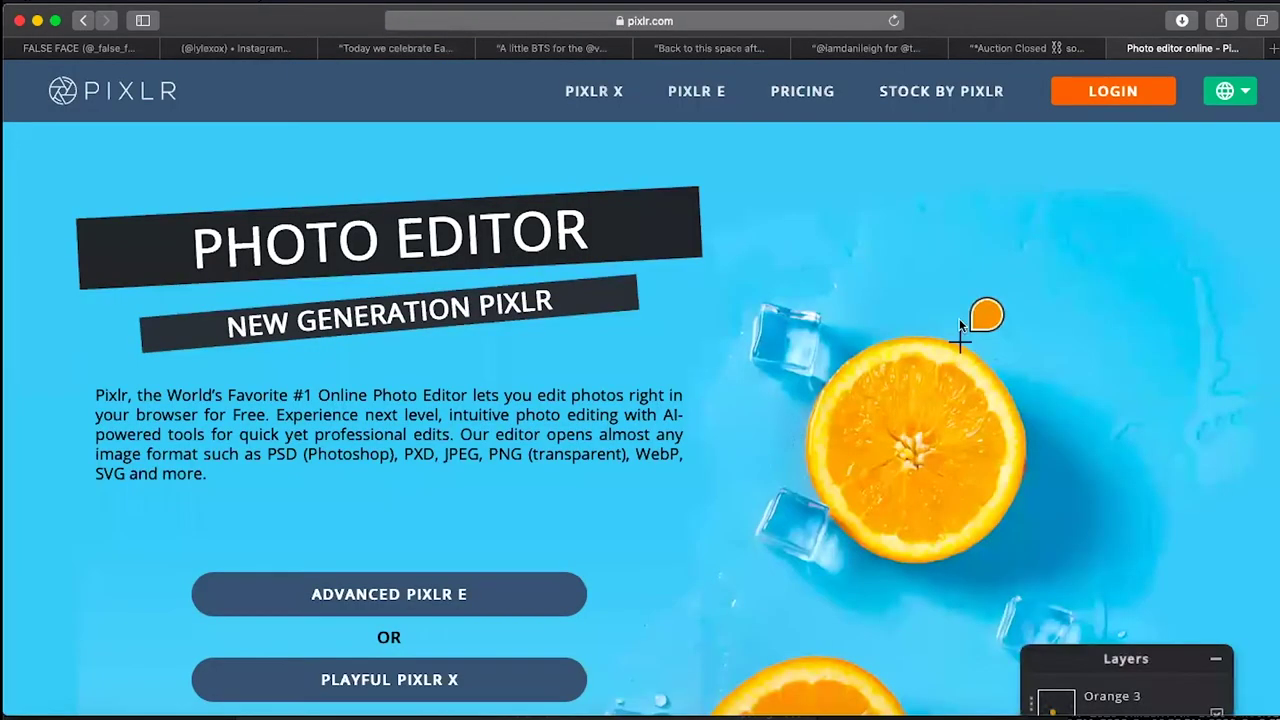
View the start pages of the Pixlr X and Pixlr E editors, returning to Pixlr X.
click(600, 92)
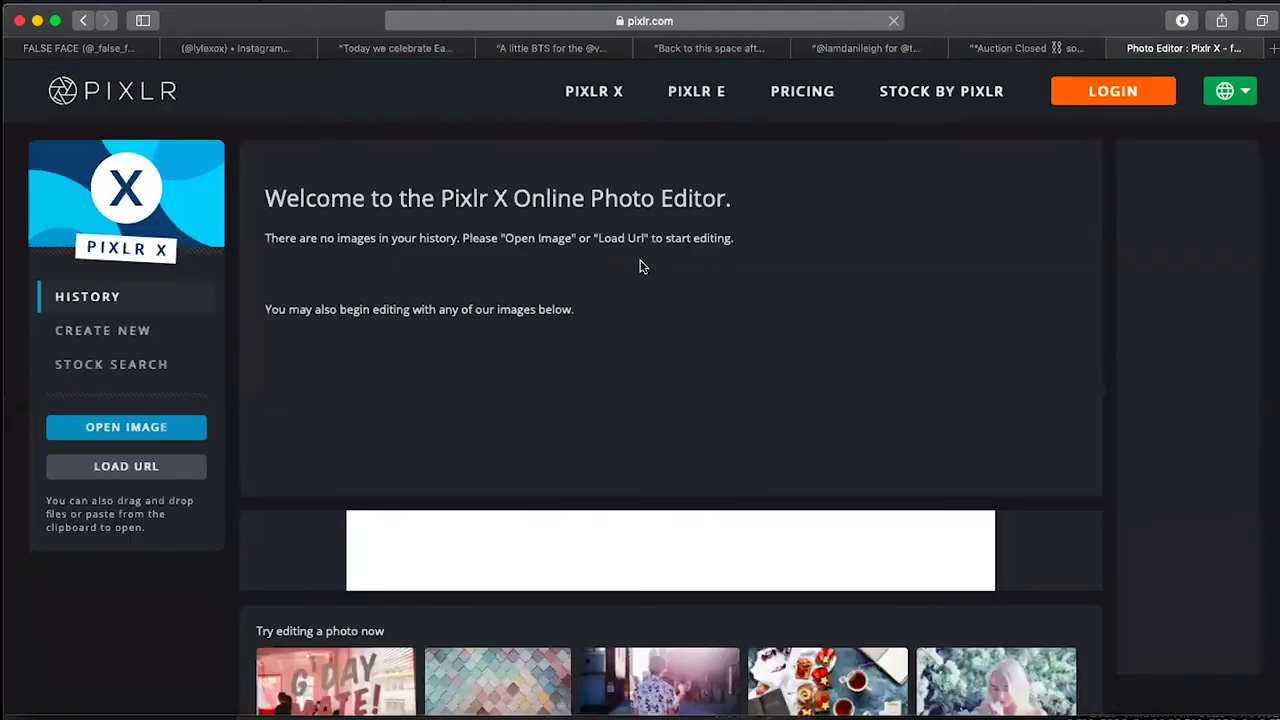
click(690, 100)
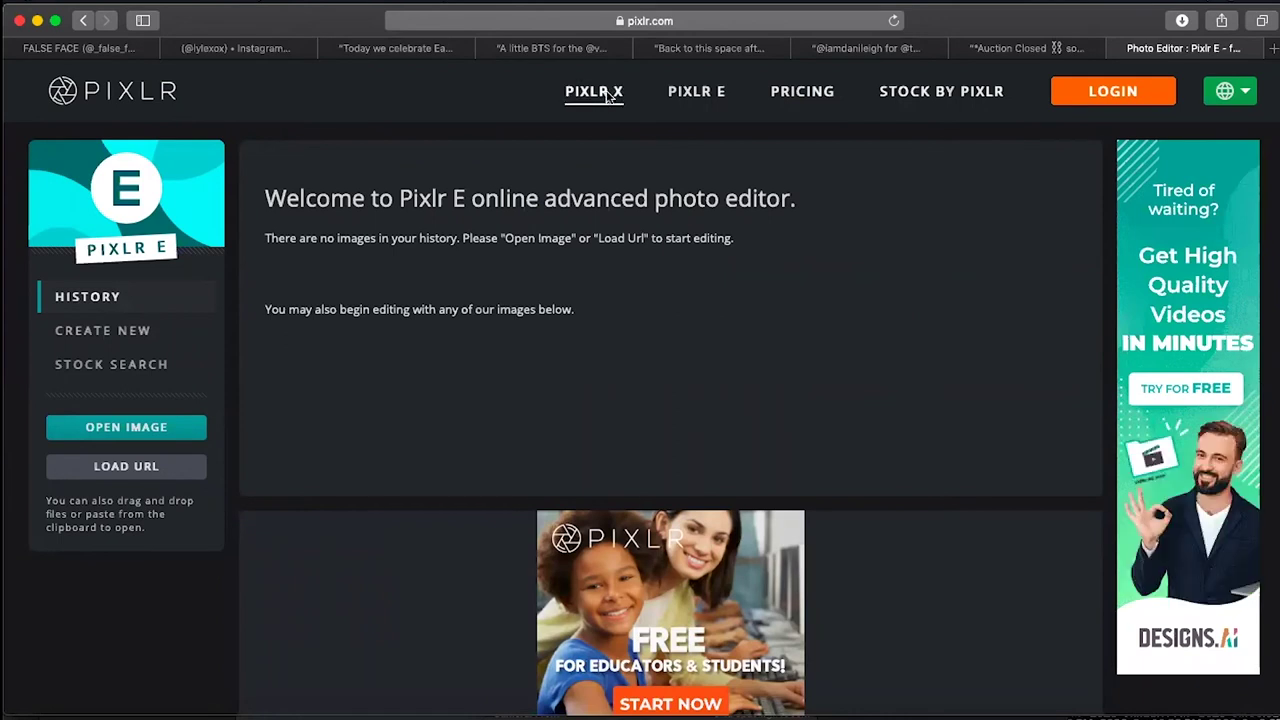
click(607, 95)
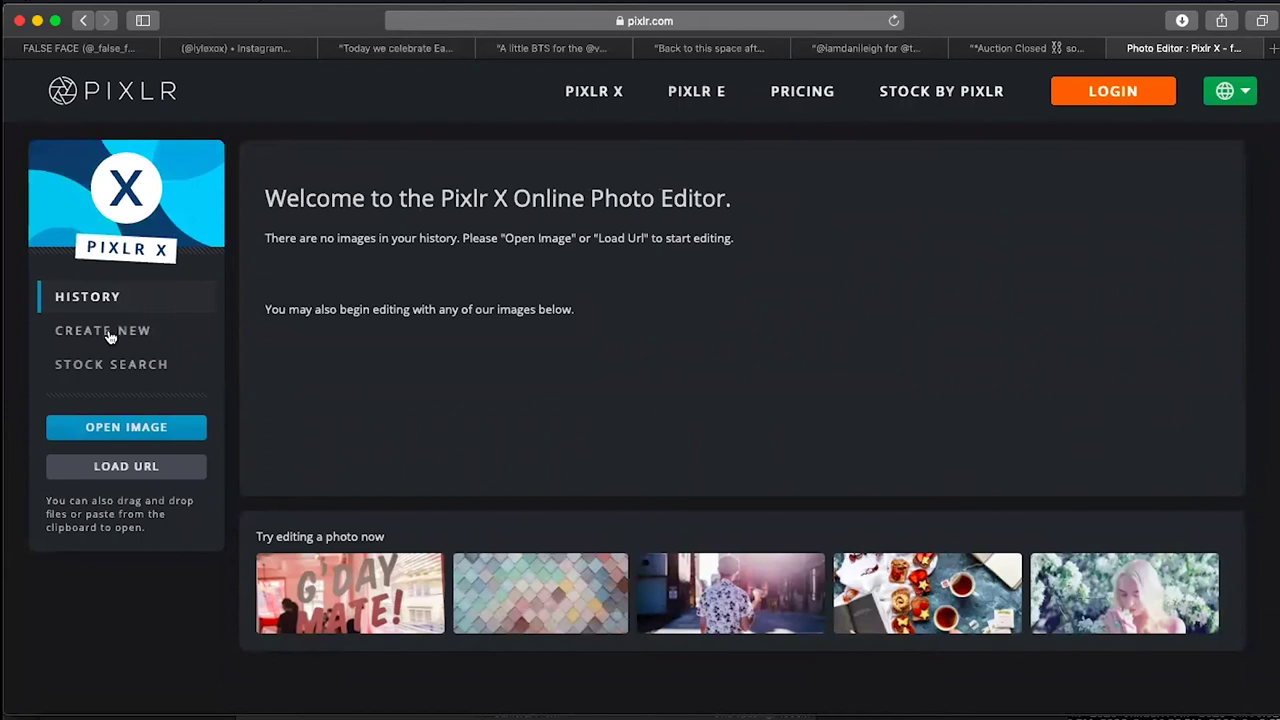
Open the new image setup in Pixlr X and clear the image's Name field.
click(108, 333)
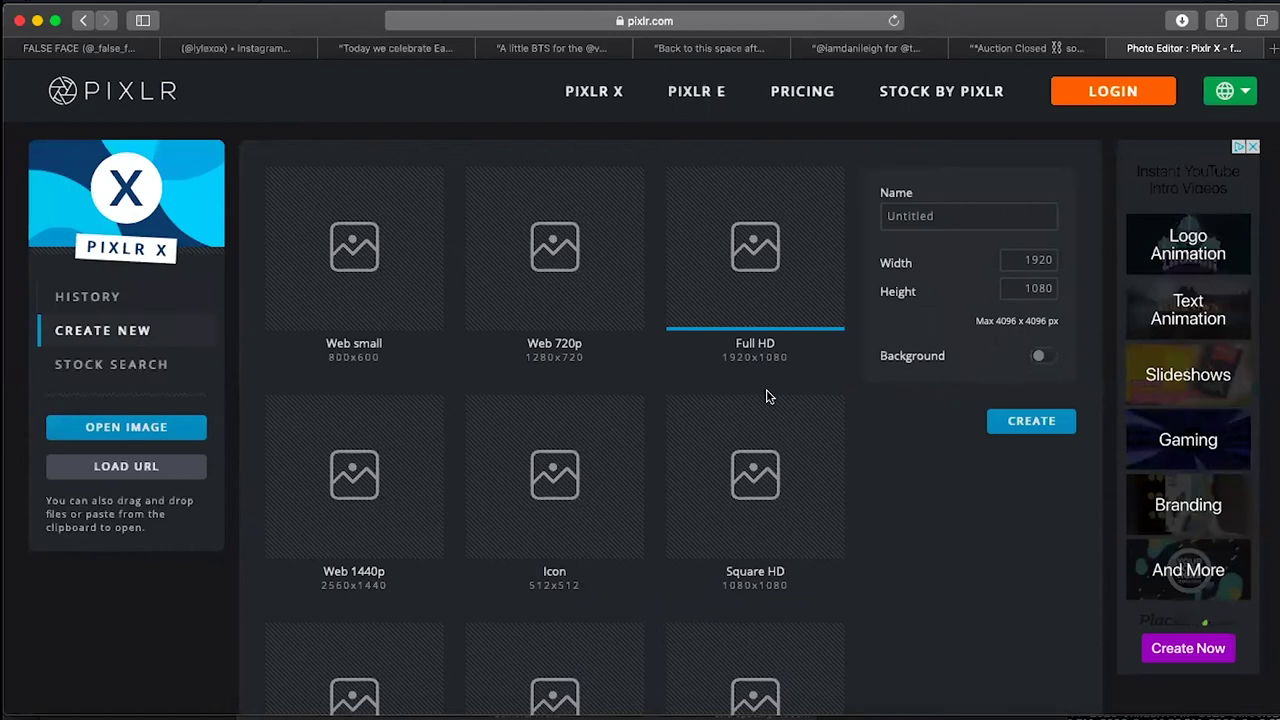
click(895, 214)
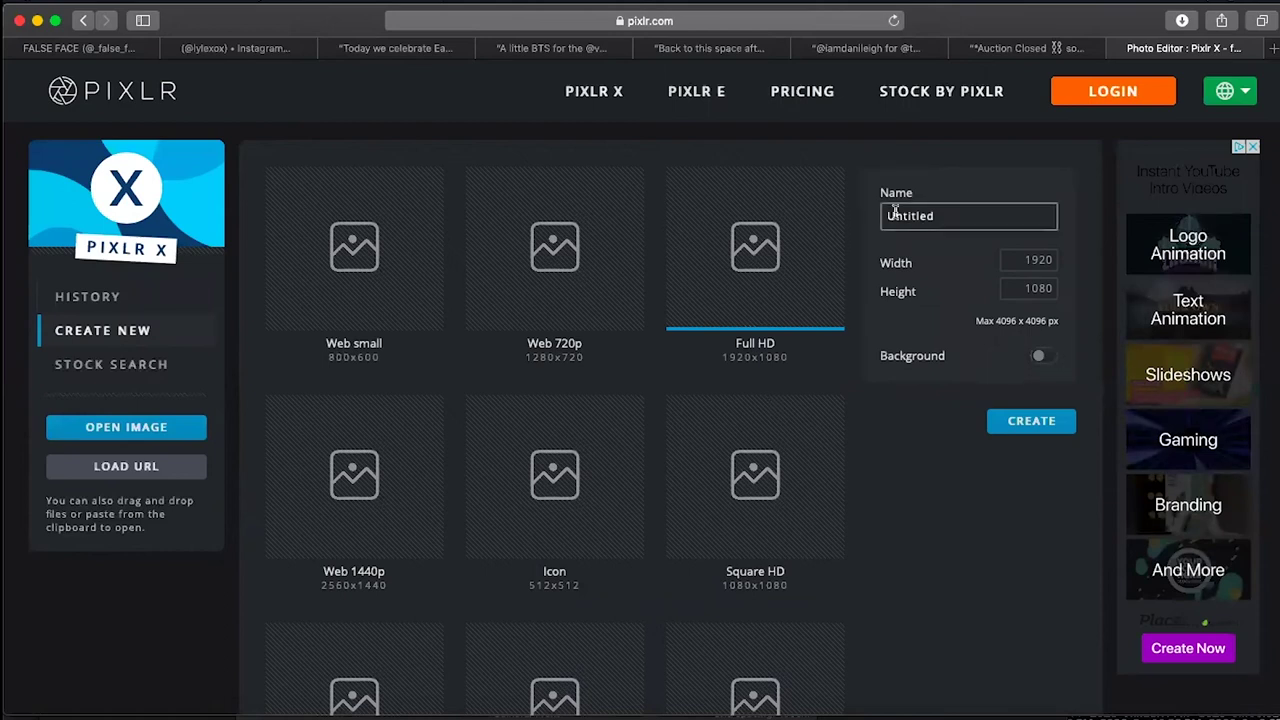
click(954, 217)
key(super+a)
key(BackSpace)
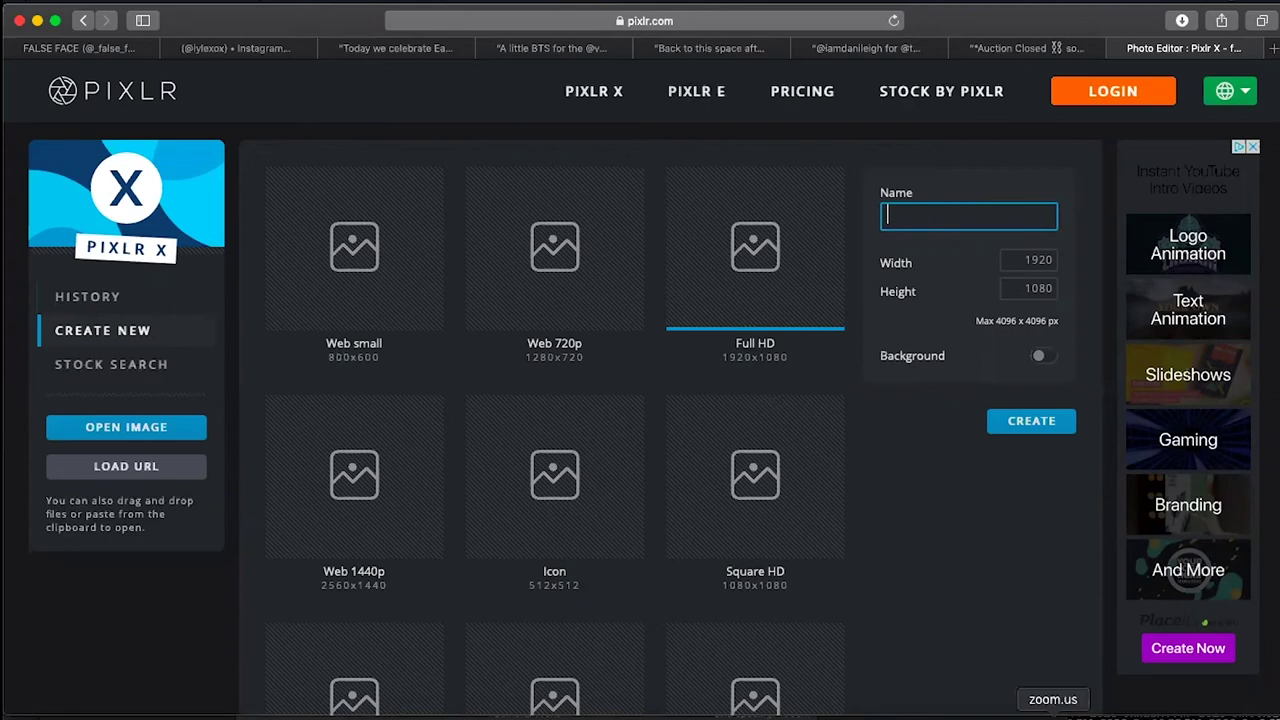
Switch back to Spark AR Studio and select the Camera to view its texture extraction and segmentation properties.
key(super+Tab)
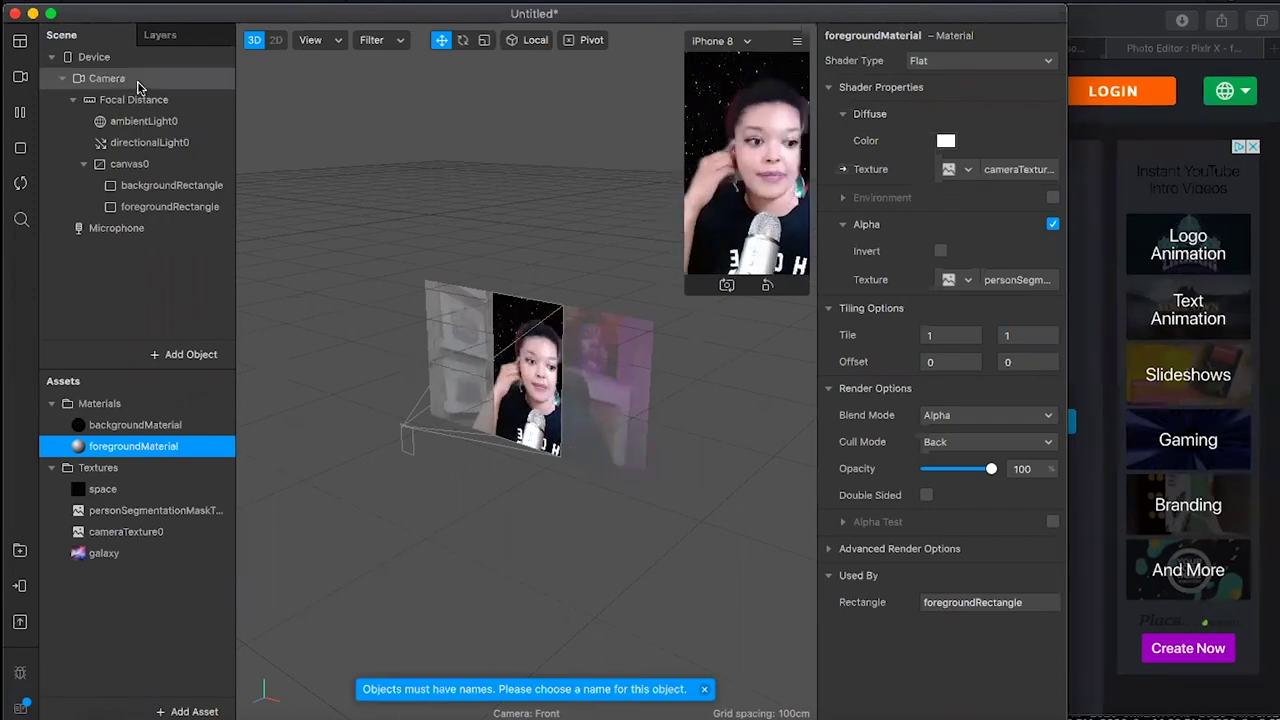
click(107, 78)
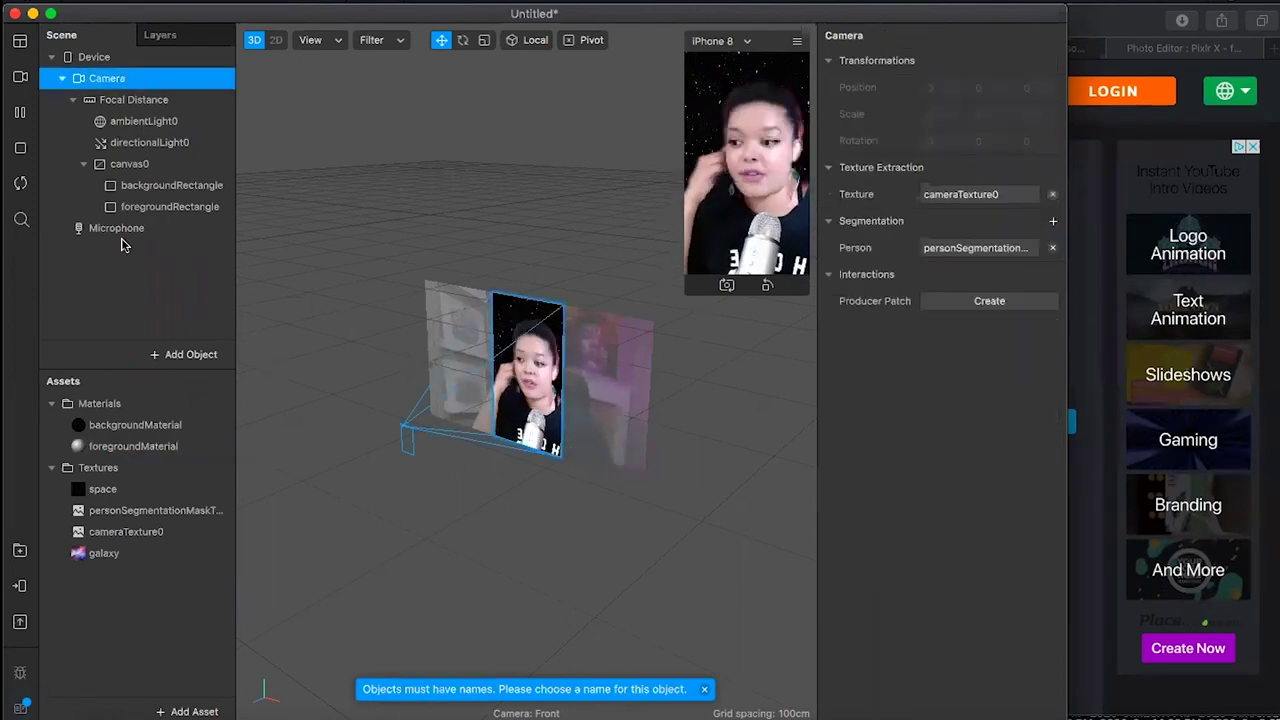
Add a Face Tracker object to the scene.
click(188, 355)
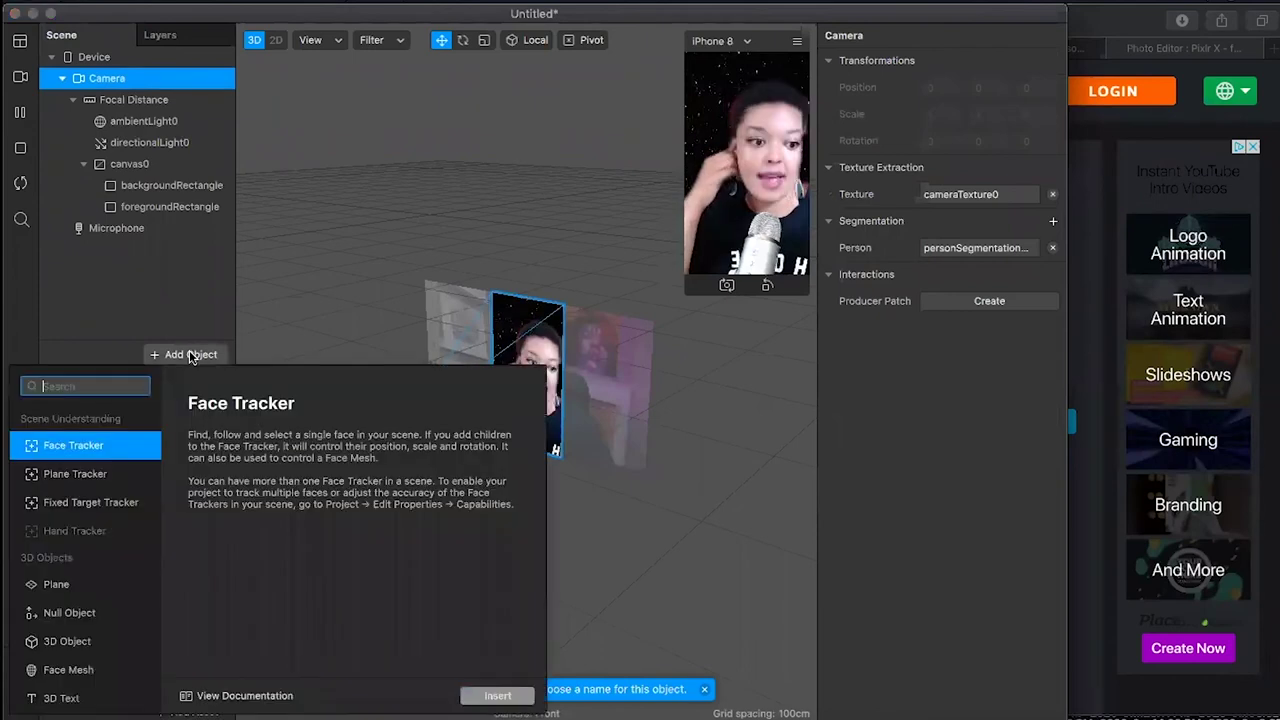
scroll(88, 487, down, 1)
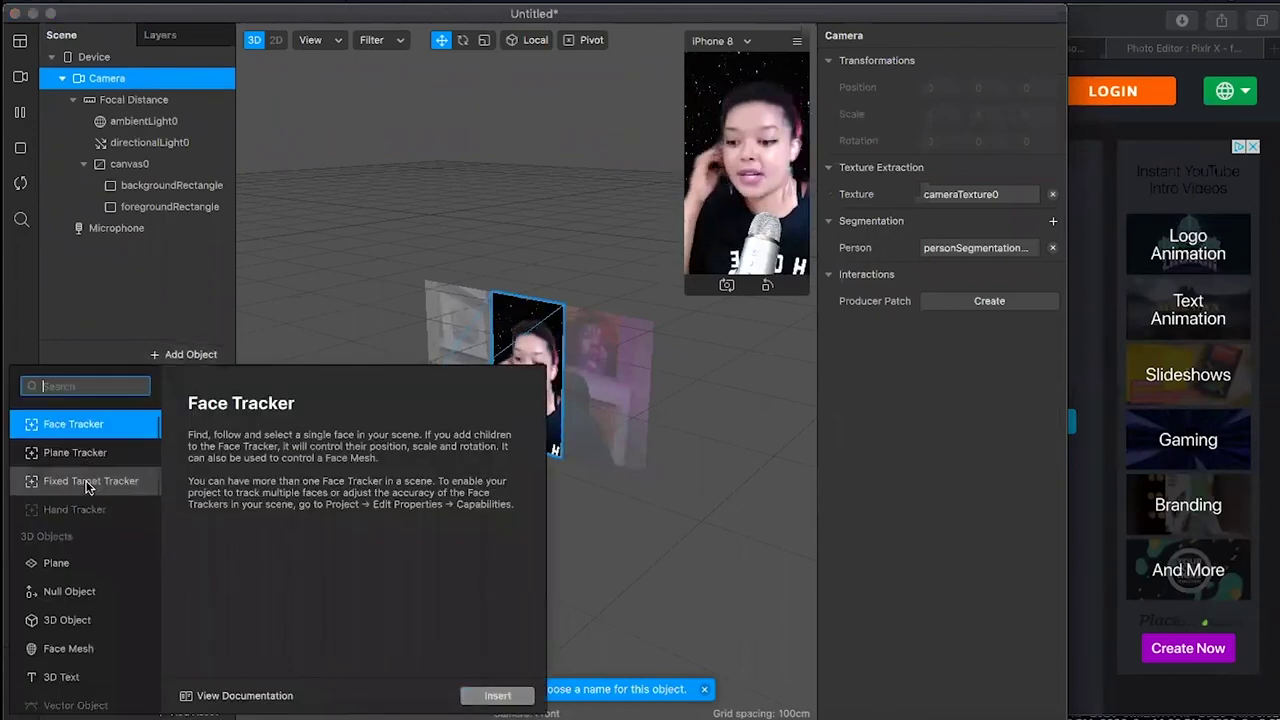
scroll(88, 487, down, 4)
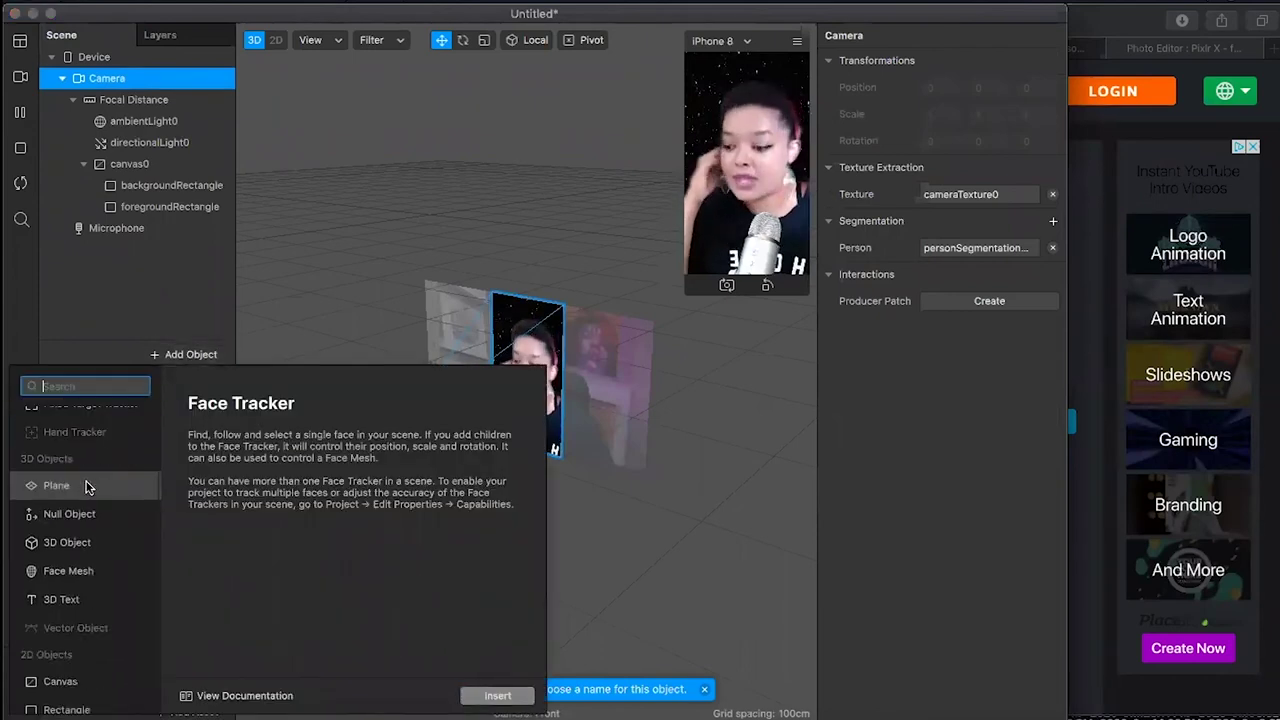
scroll(86, 487, down, 4)
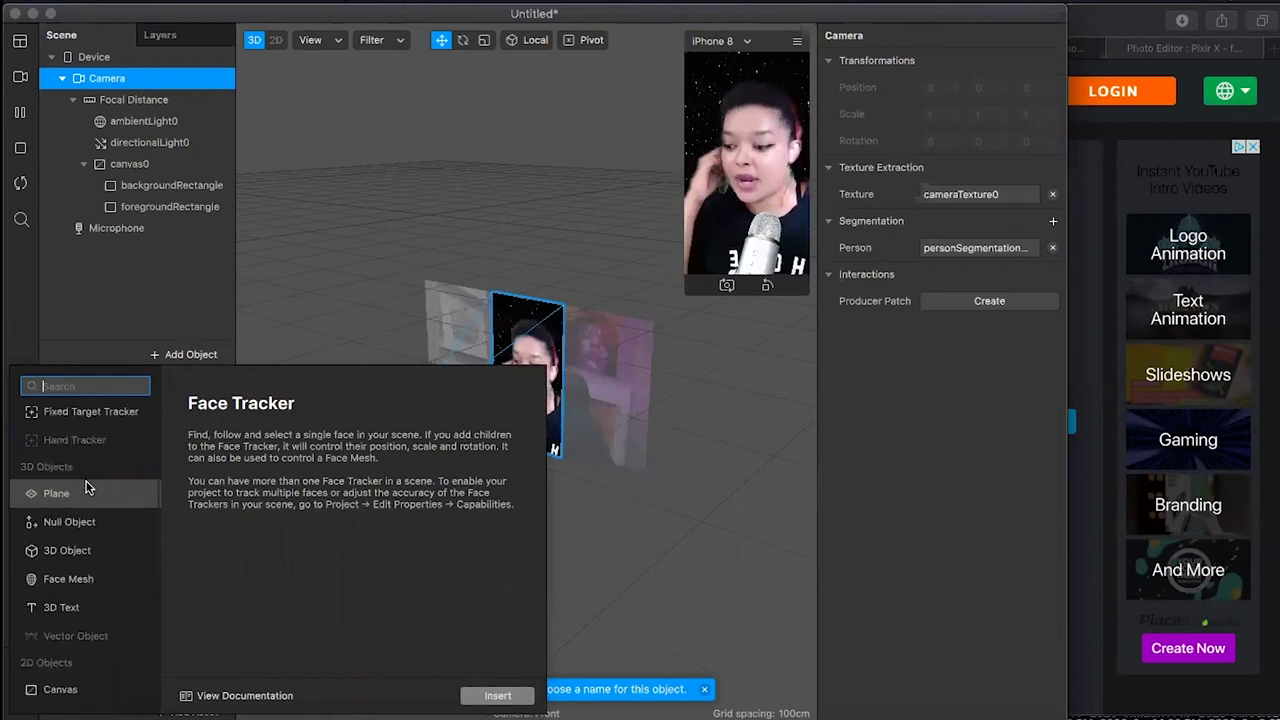
scroll(86, 487, up, 3)
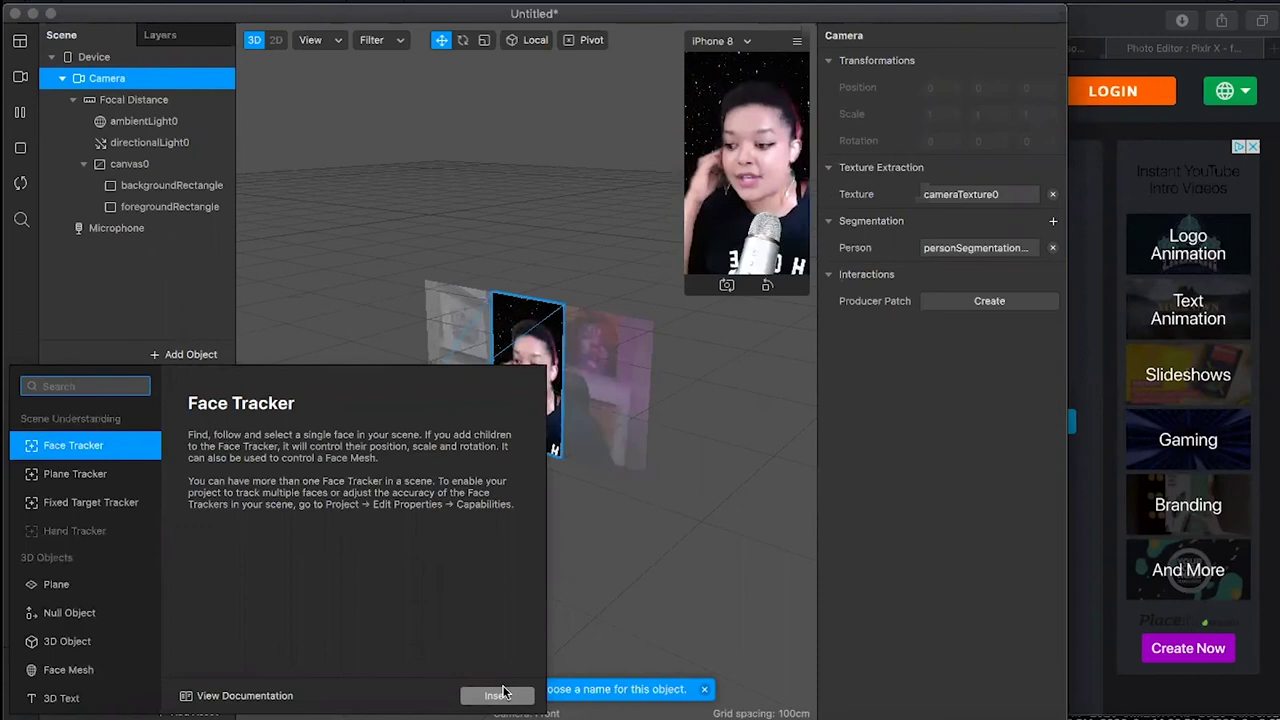
click(498, 695)
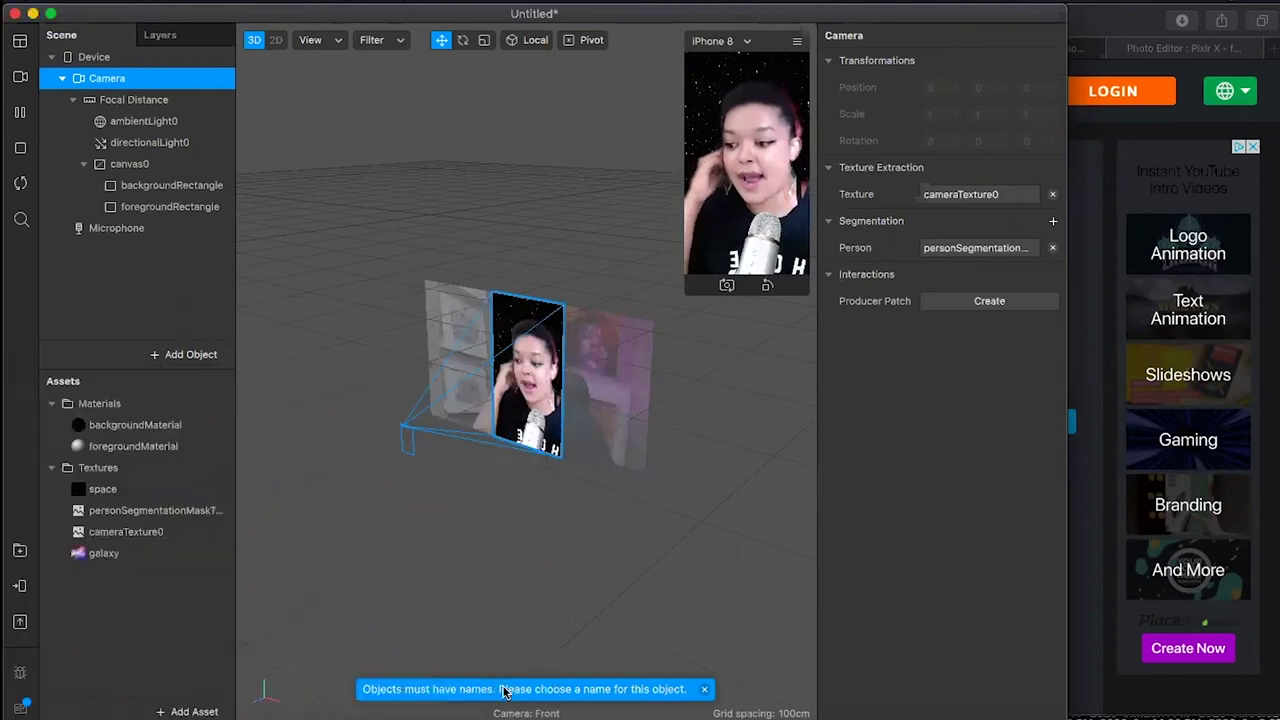
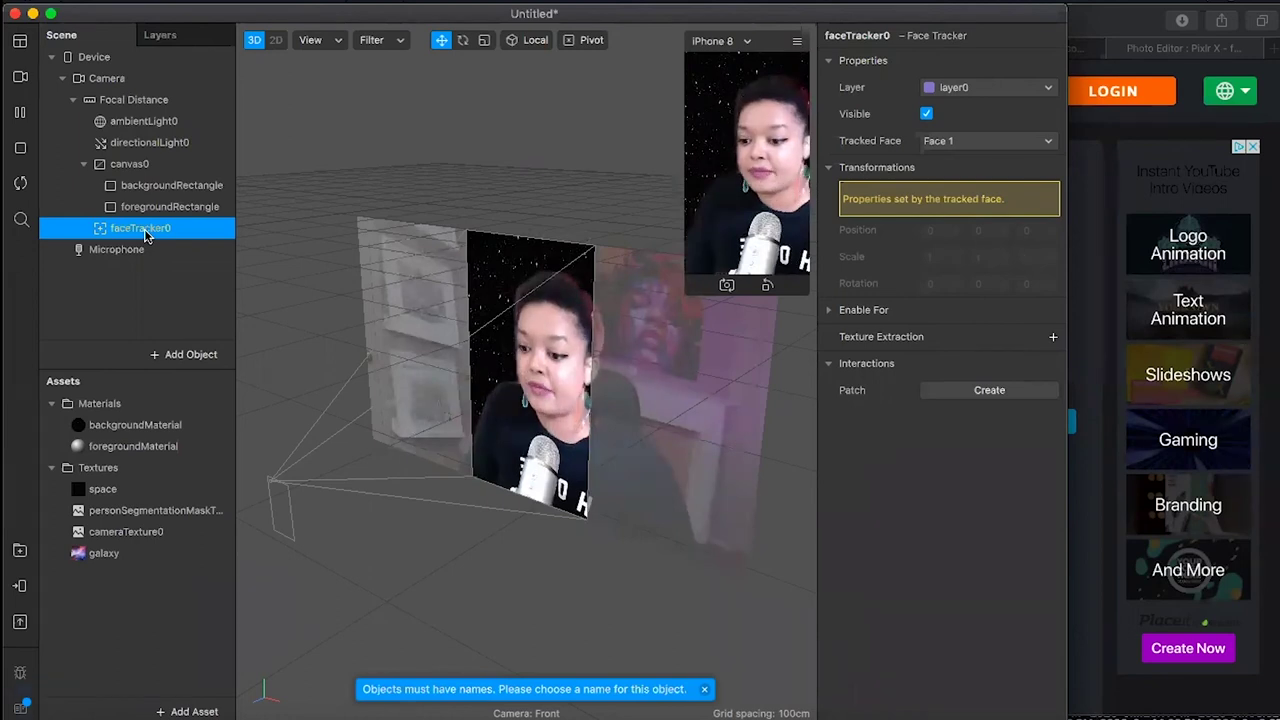
Add a Face Mesh as a child of the face tracker.
right_click(145, 235)
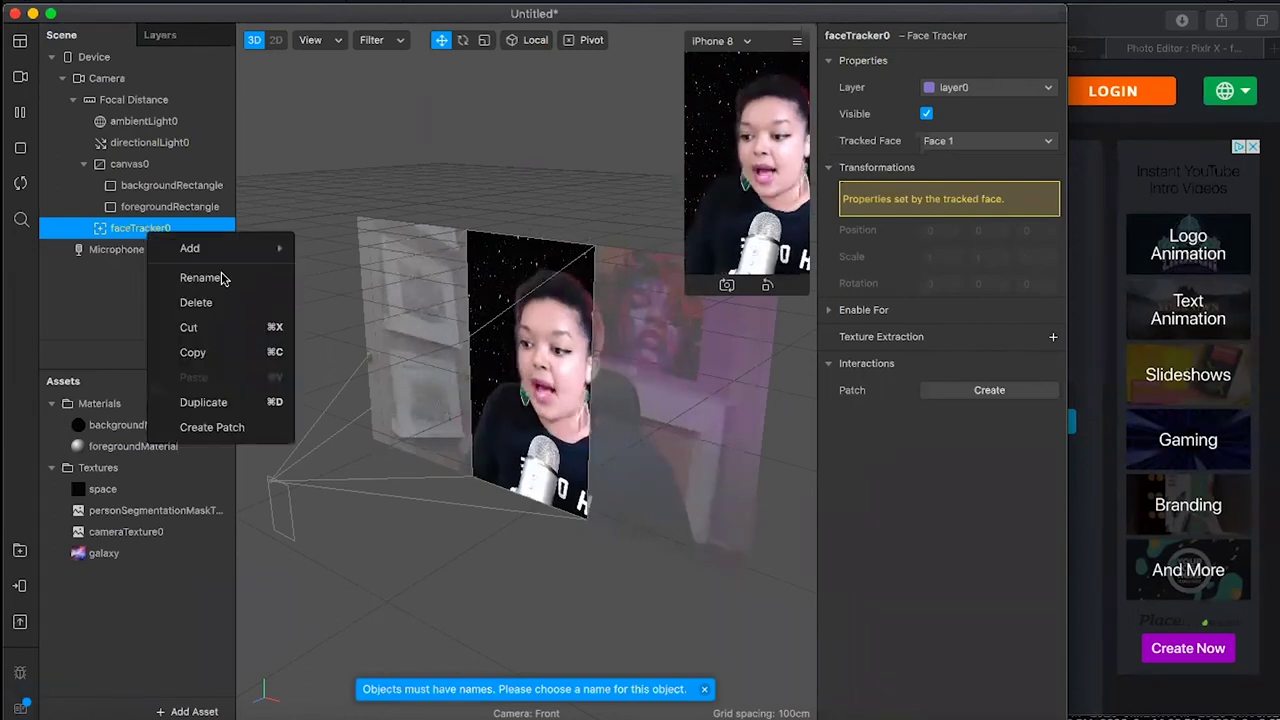
mouse_move(233, 250)
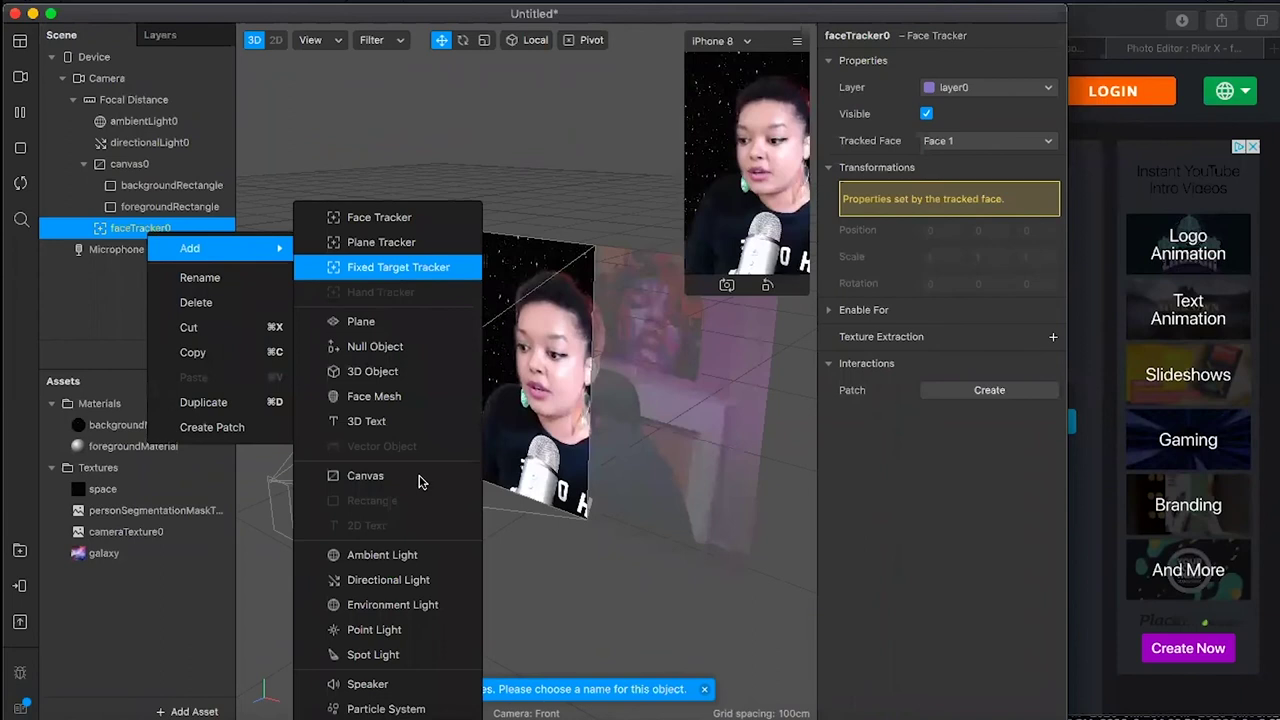
click(422, 406)
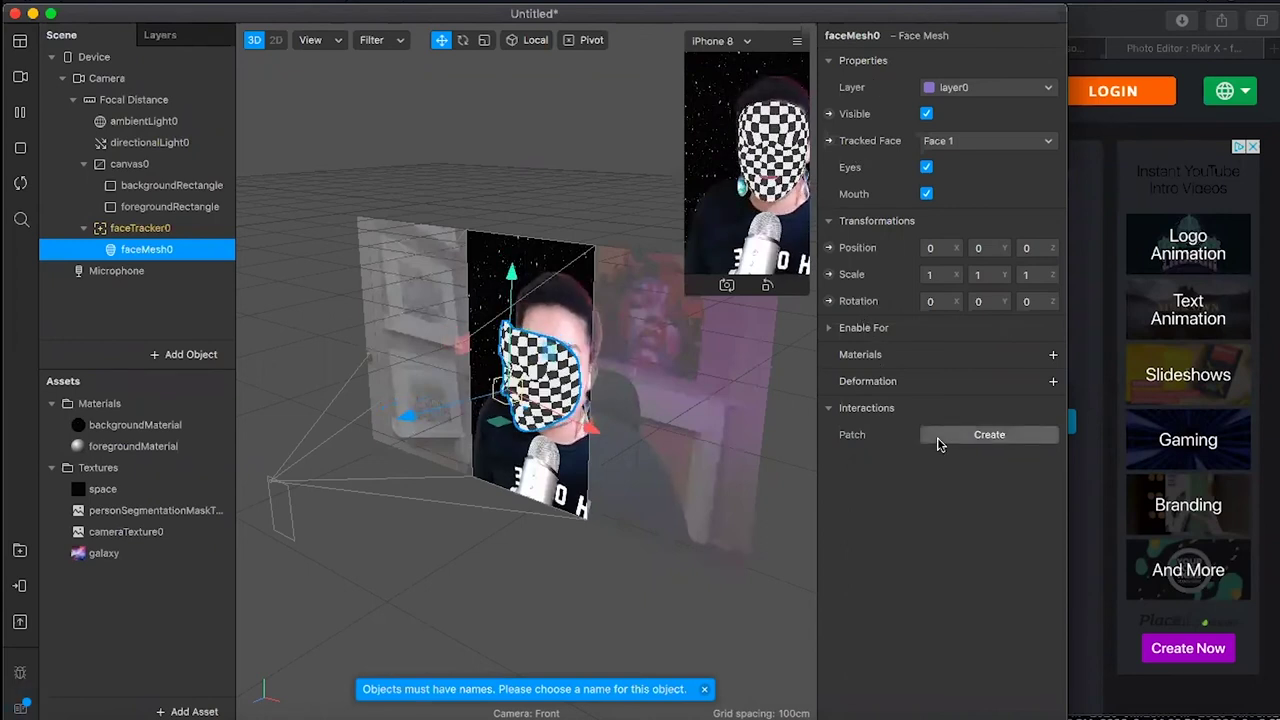
Create a new material for the face mesh and select that material to show its properties.
click(1054, 355)
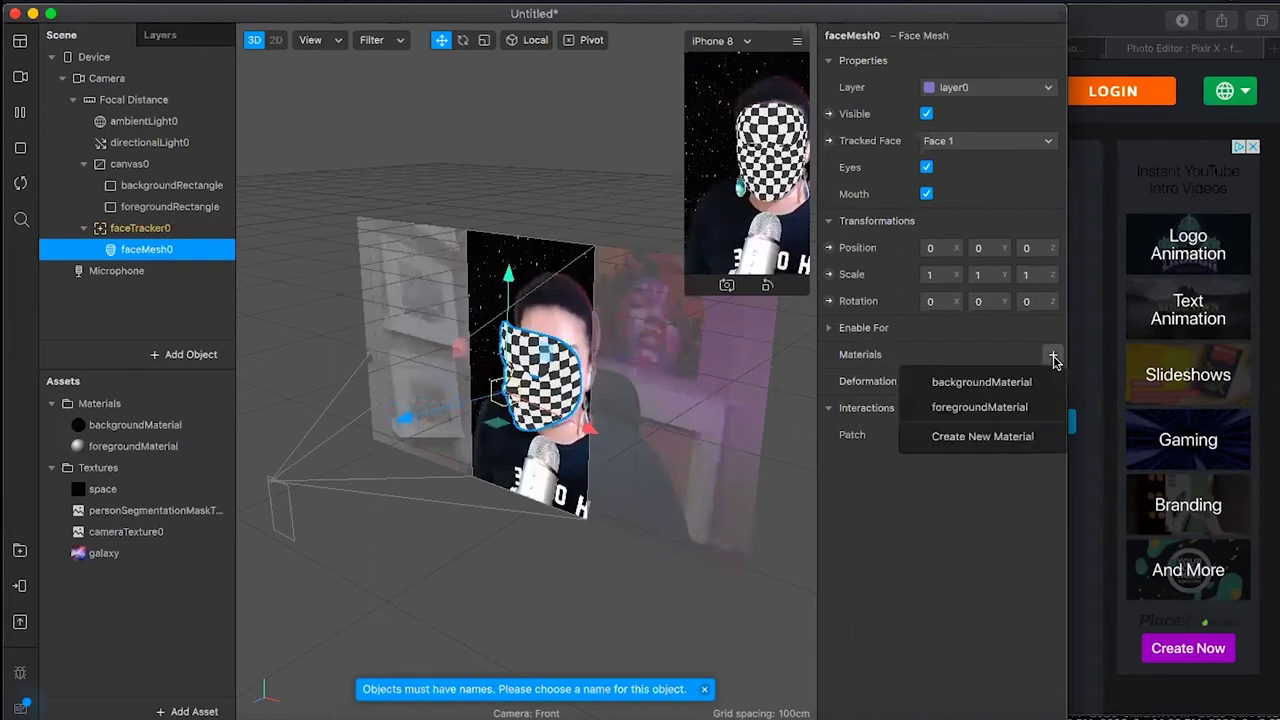
click(1032, 440)
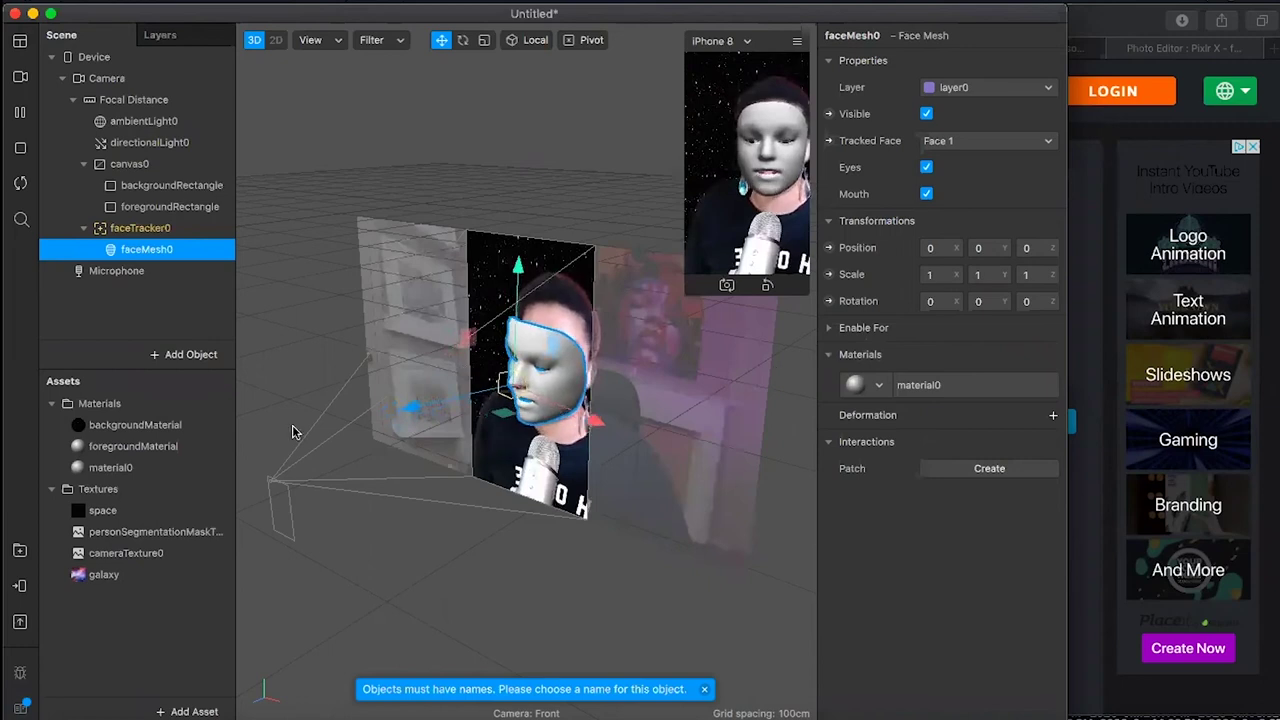
click(121, 470)
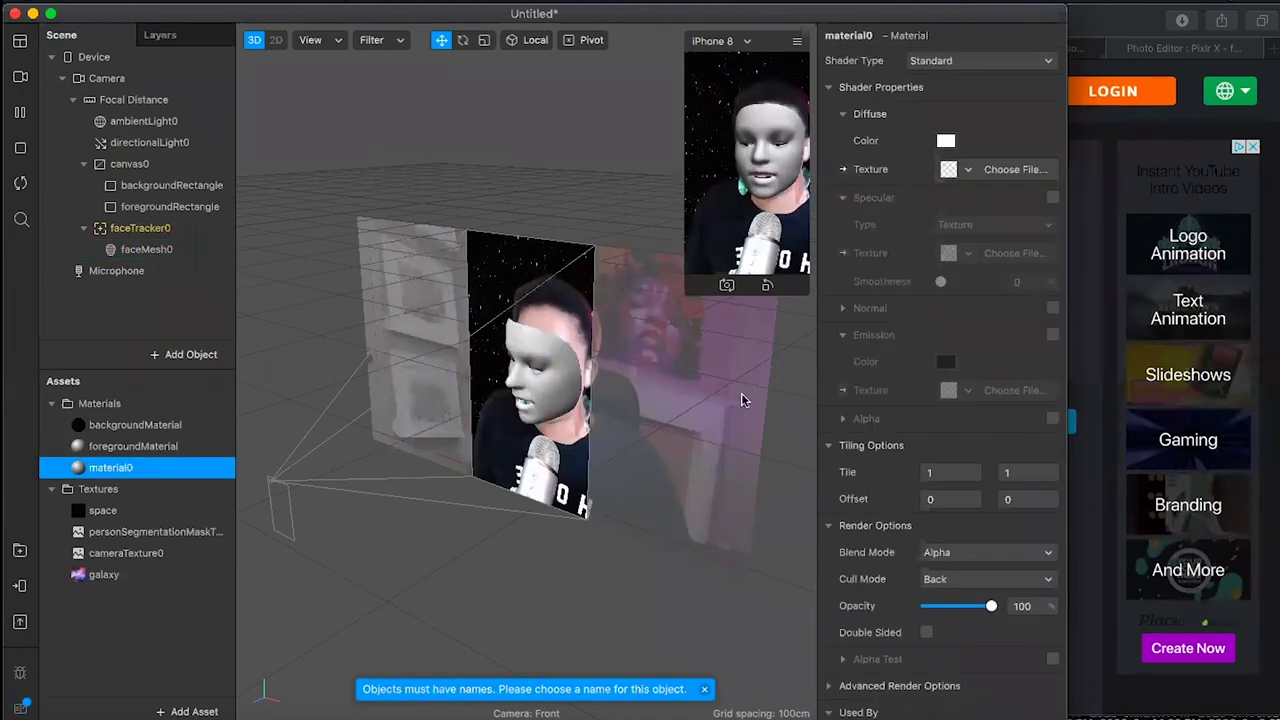
Try the Flat shader type on the face mesh's material and return it to Standard.
click(953, 62)
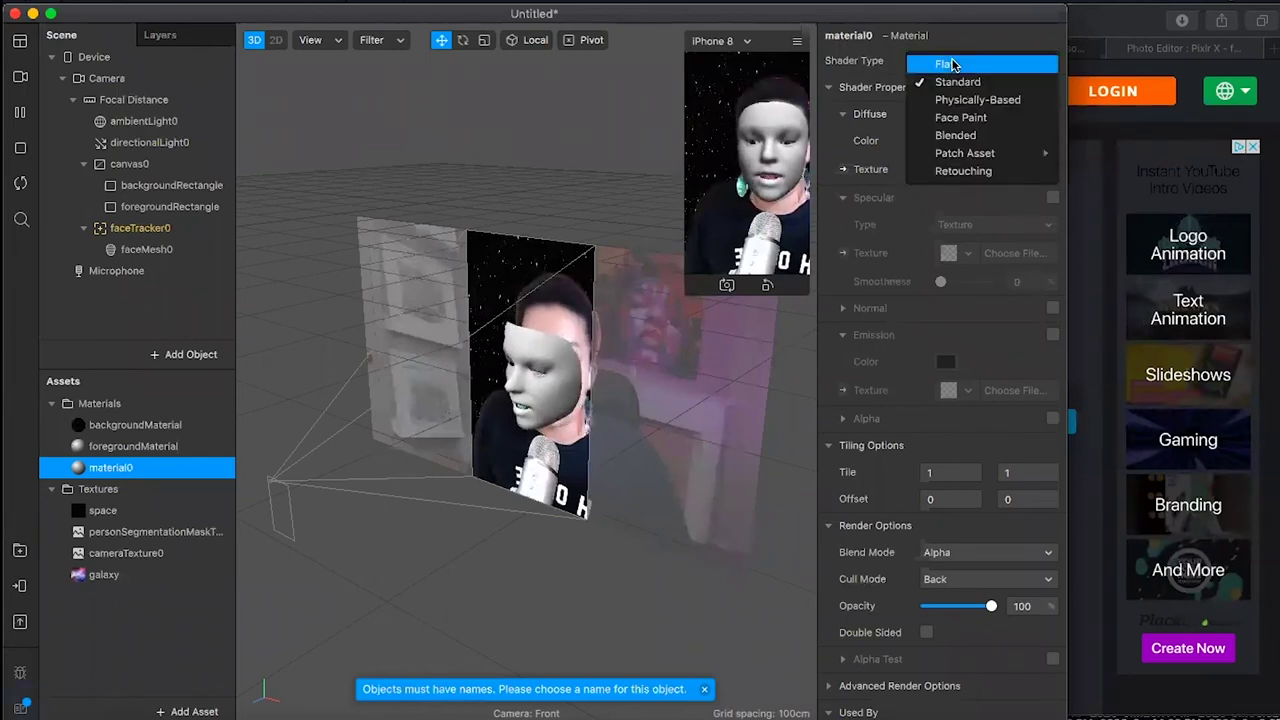
click(945, 64)
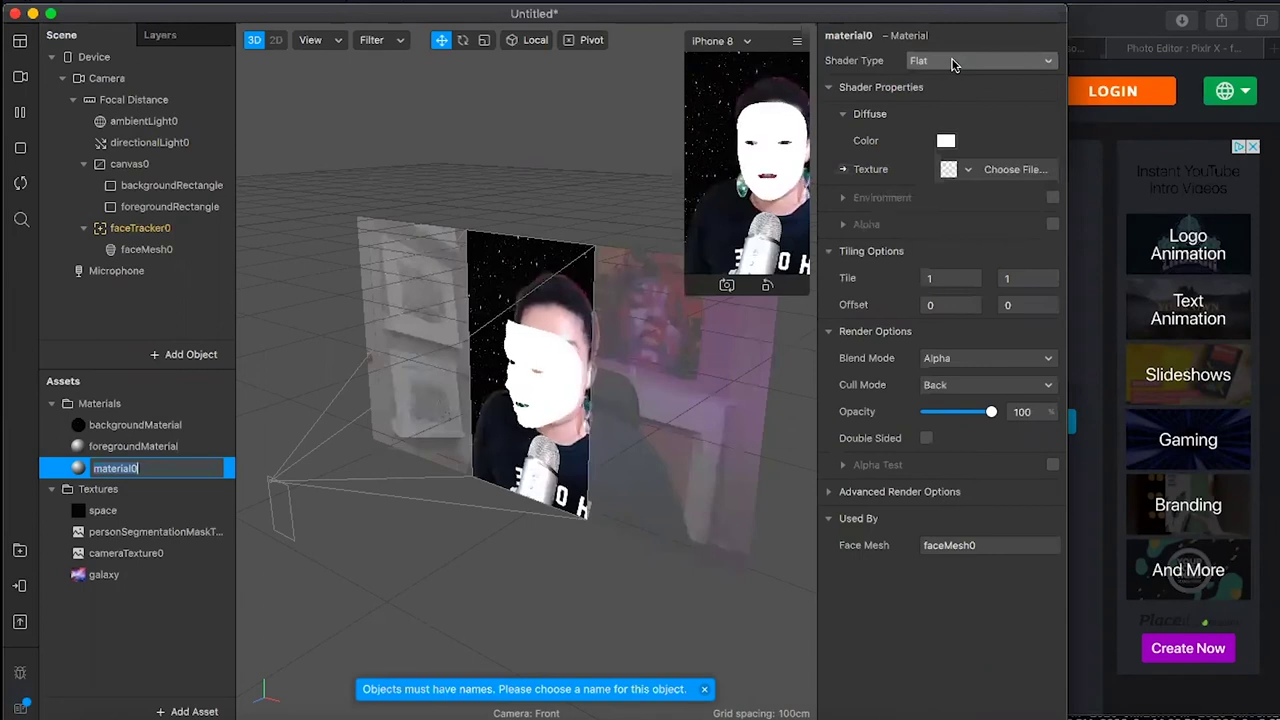
click(952, 63)
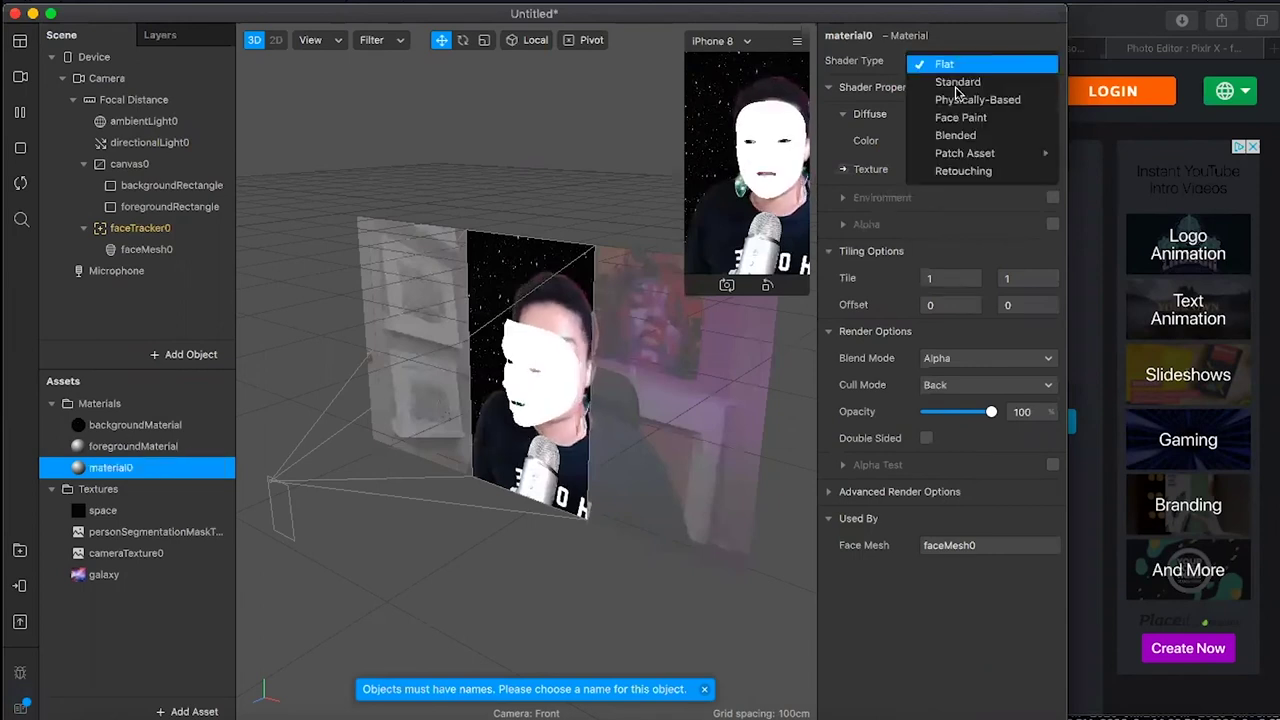
click(957, 84)
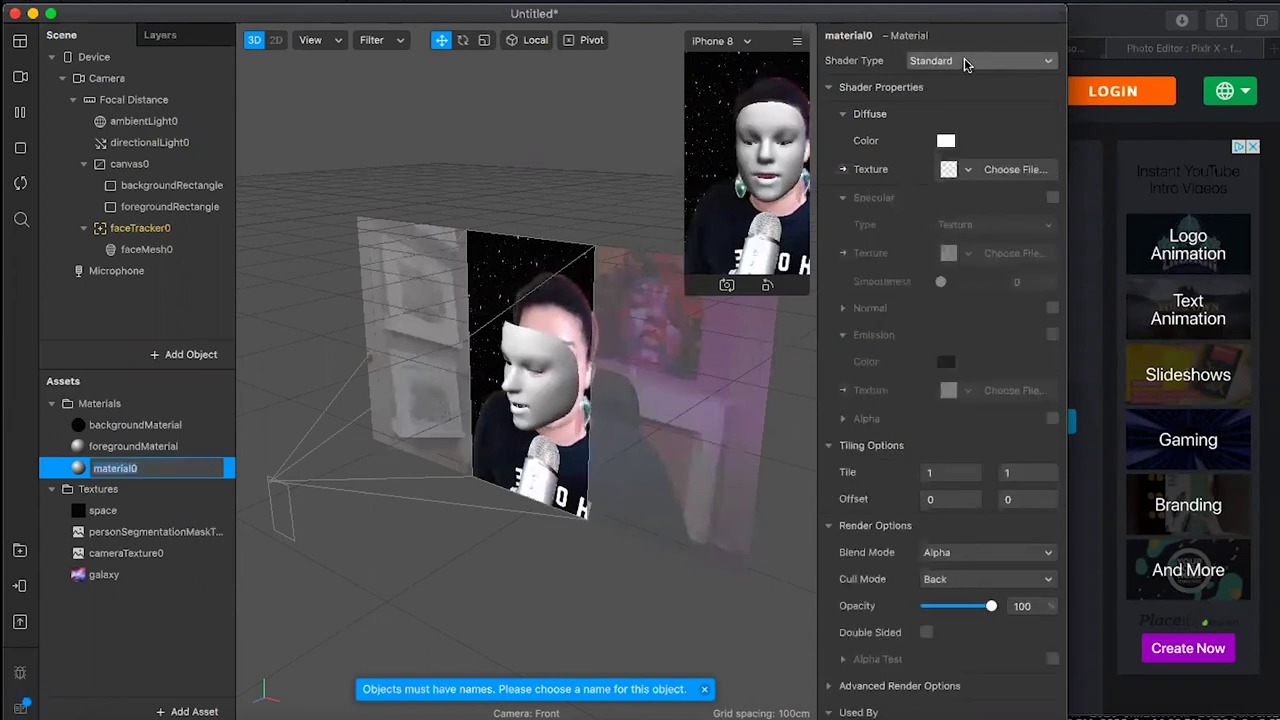
Set the face mesh material's shader type to Face Paint, keeping its opacity at 100%.
click(966, 62)
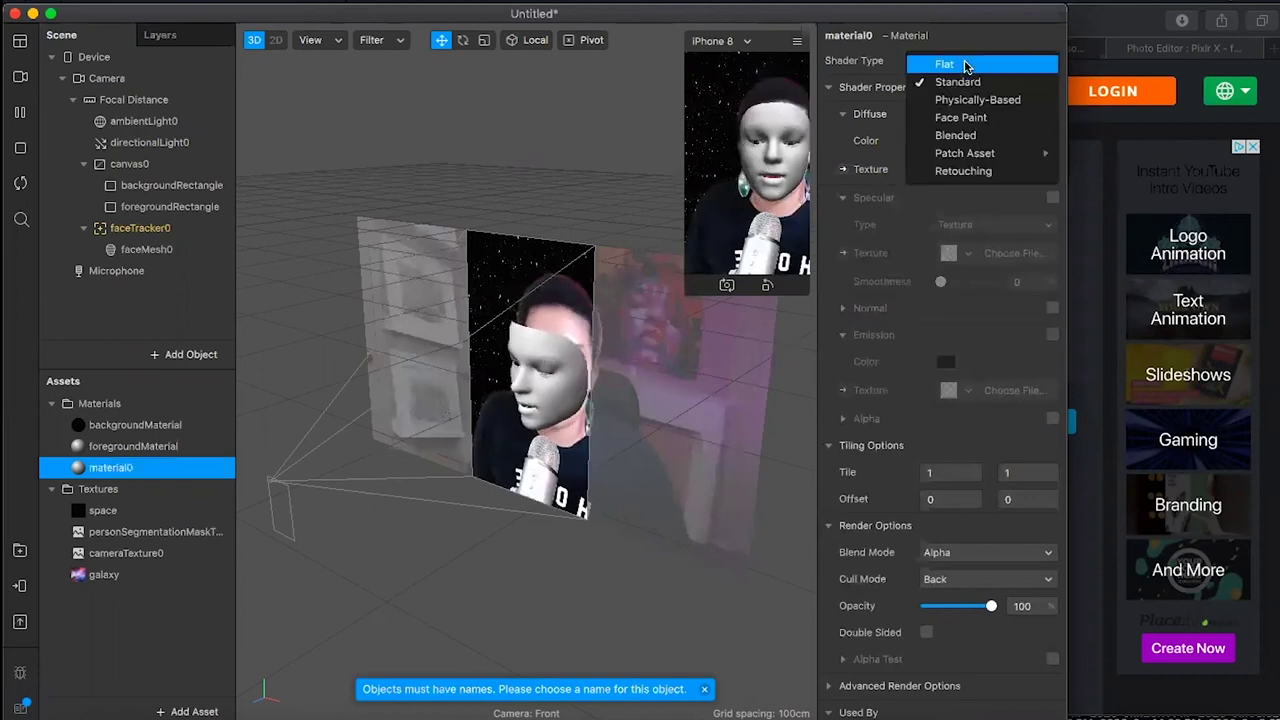
click(961, 118)
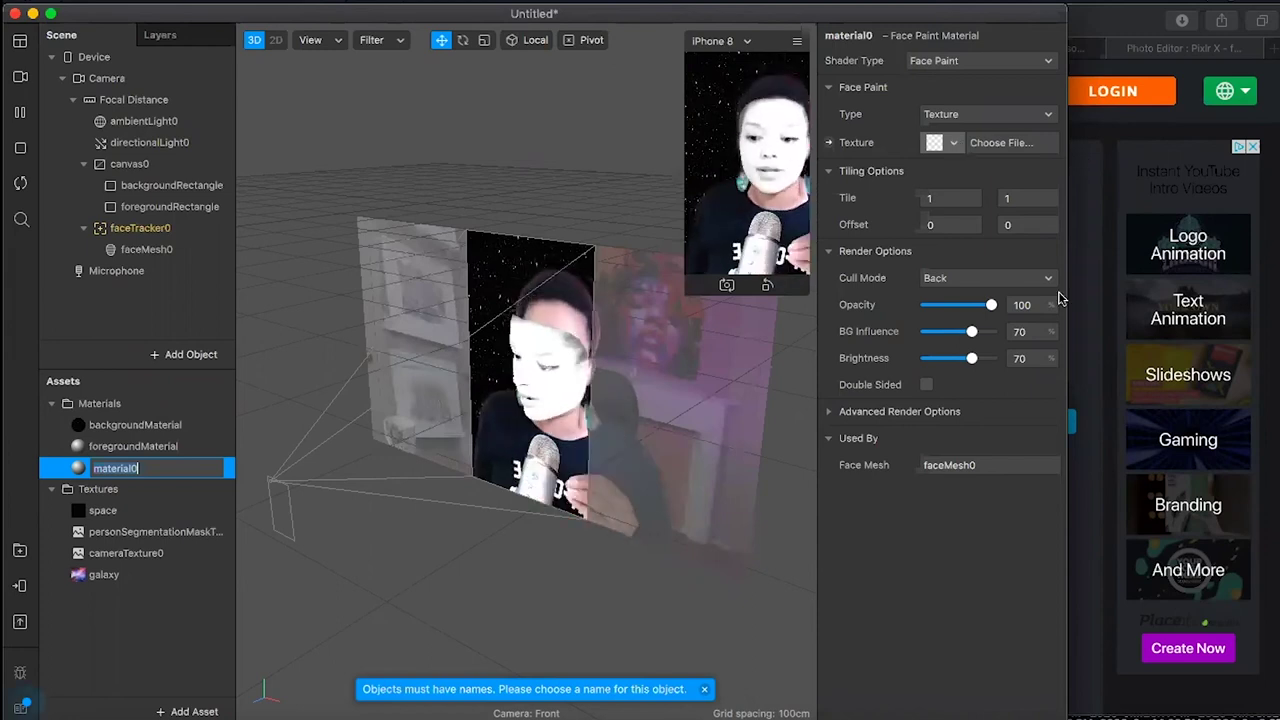
mouse_move(993, 312)
mouse_down()
mouse_move(936, 311)
mouse_move(1009, 306)
mouse_up()
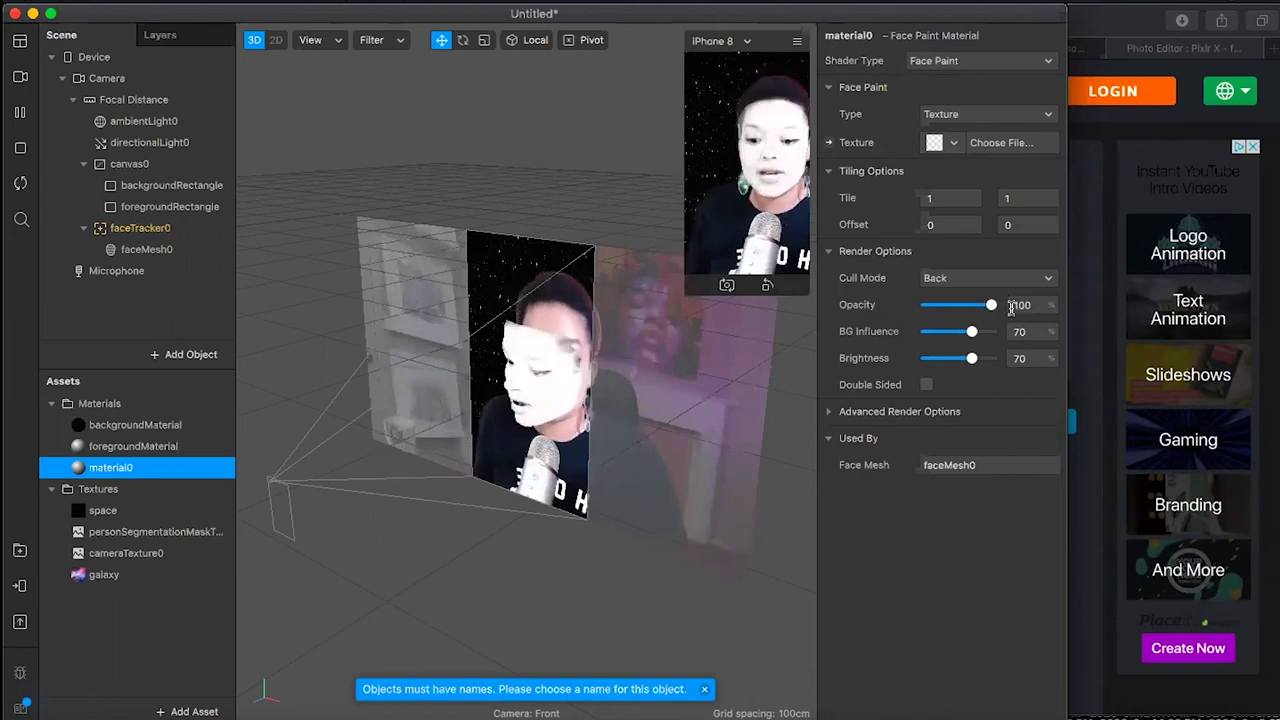
Import pinkTriangle.png as a new texture for the face paint material.
click(952, 145)
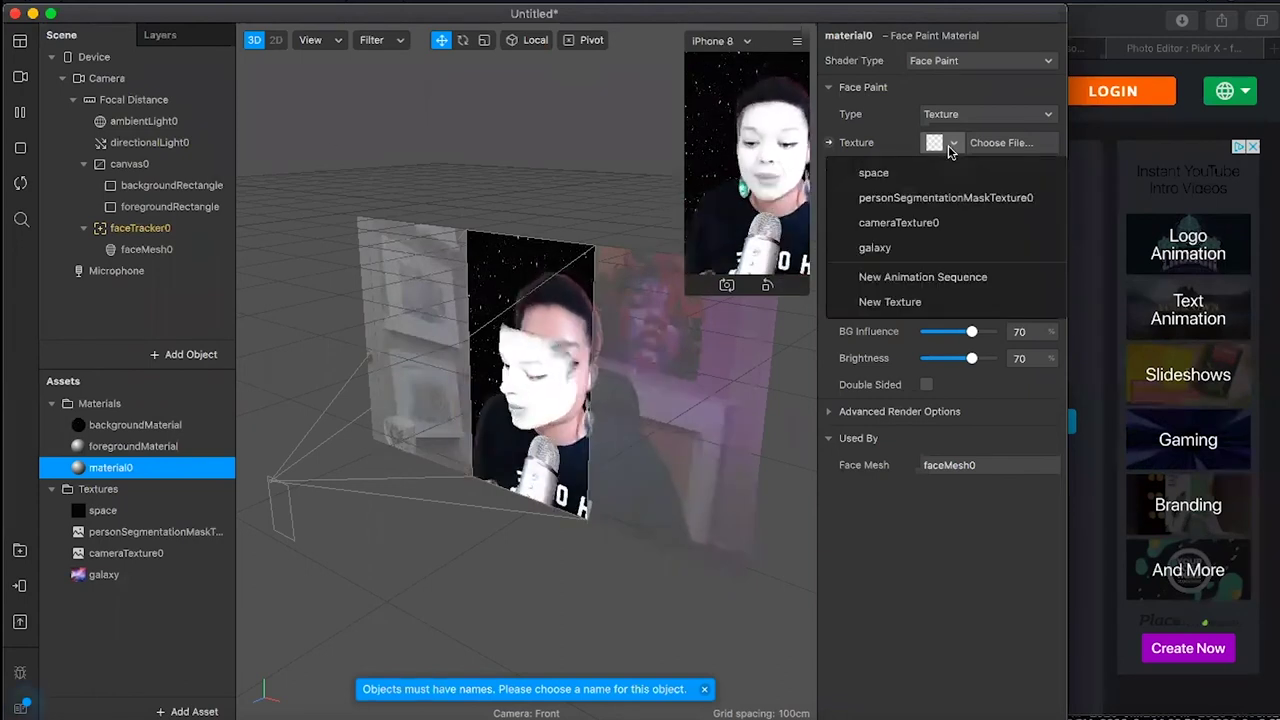
click(908, 304)
click(532, 274)
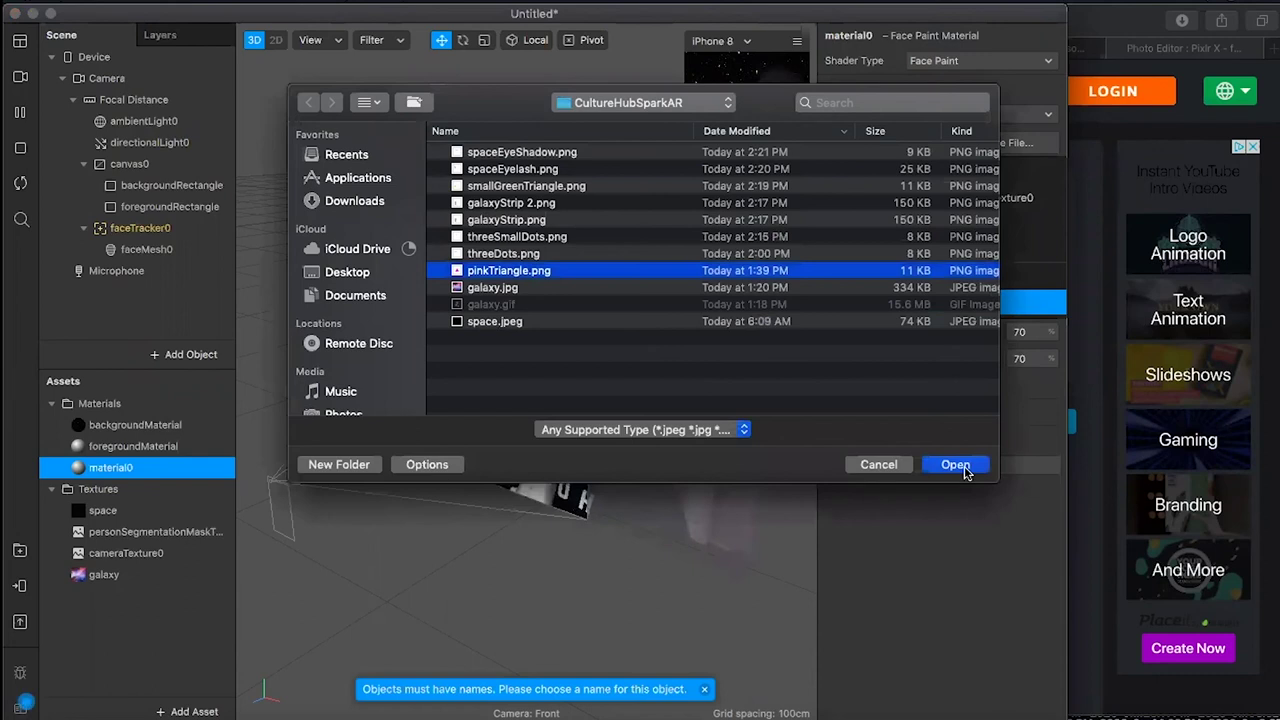
click(955, 465)
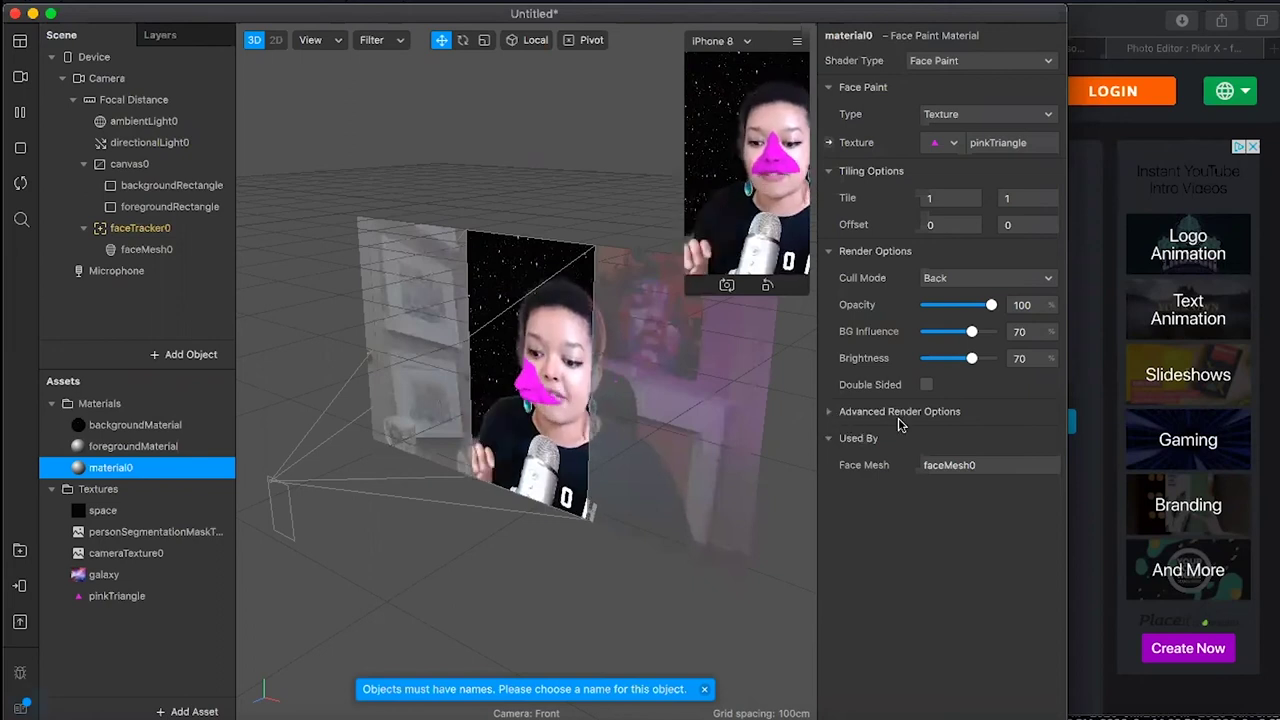
Check the material's advanced render options, toggling Write to Depth on and back off, and collapse them.
click(829, 417)
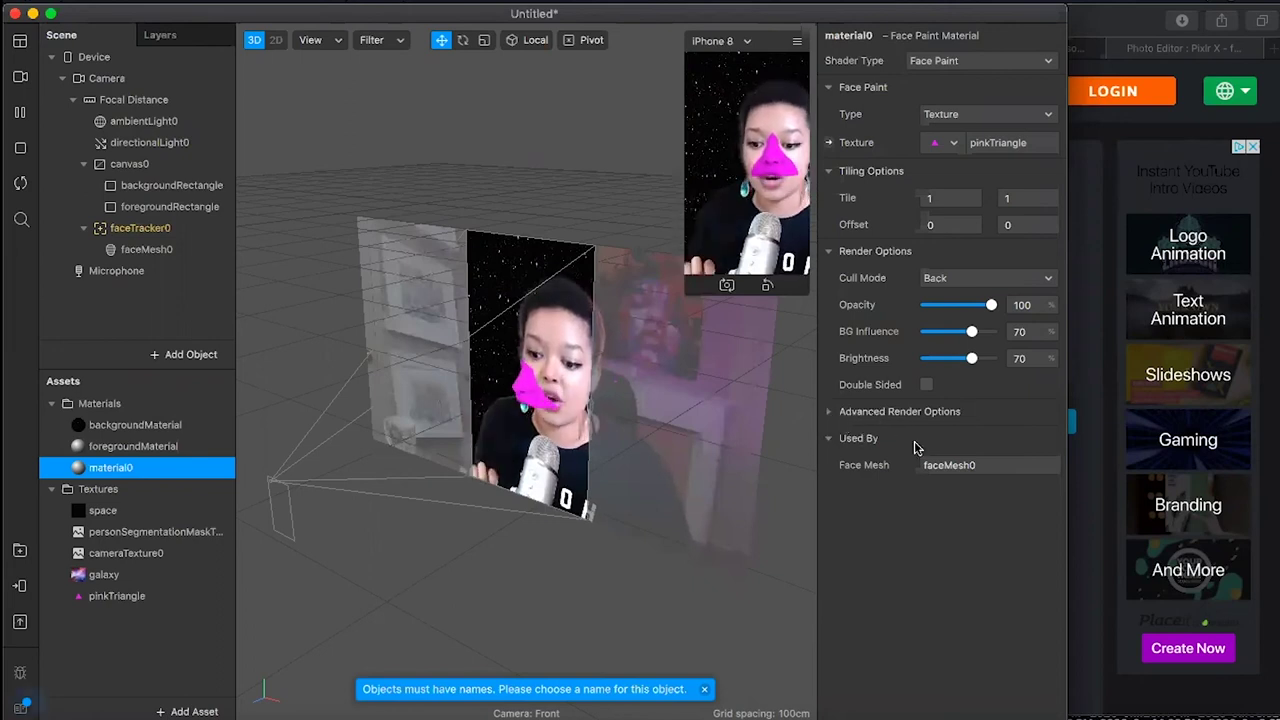
click(926, 465)
click(926, 466)
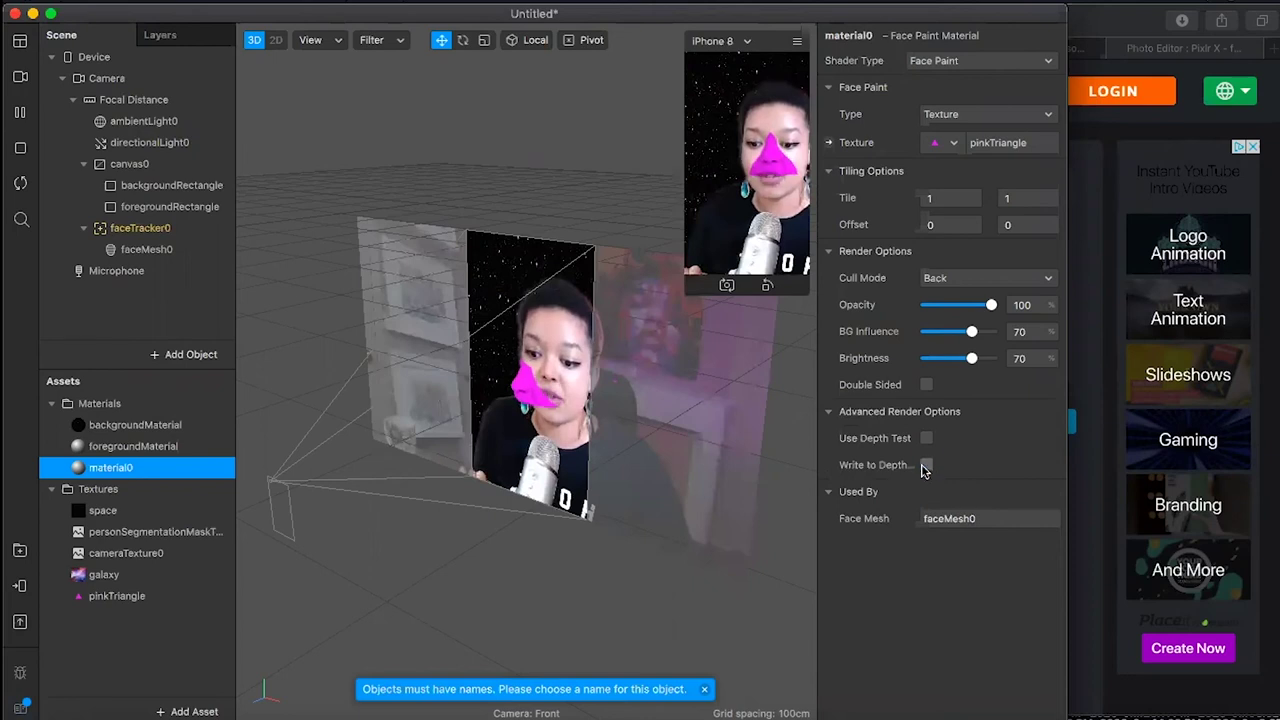
click(829, 414)
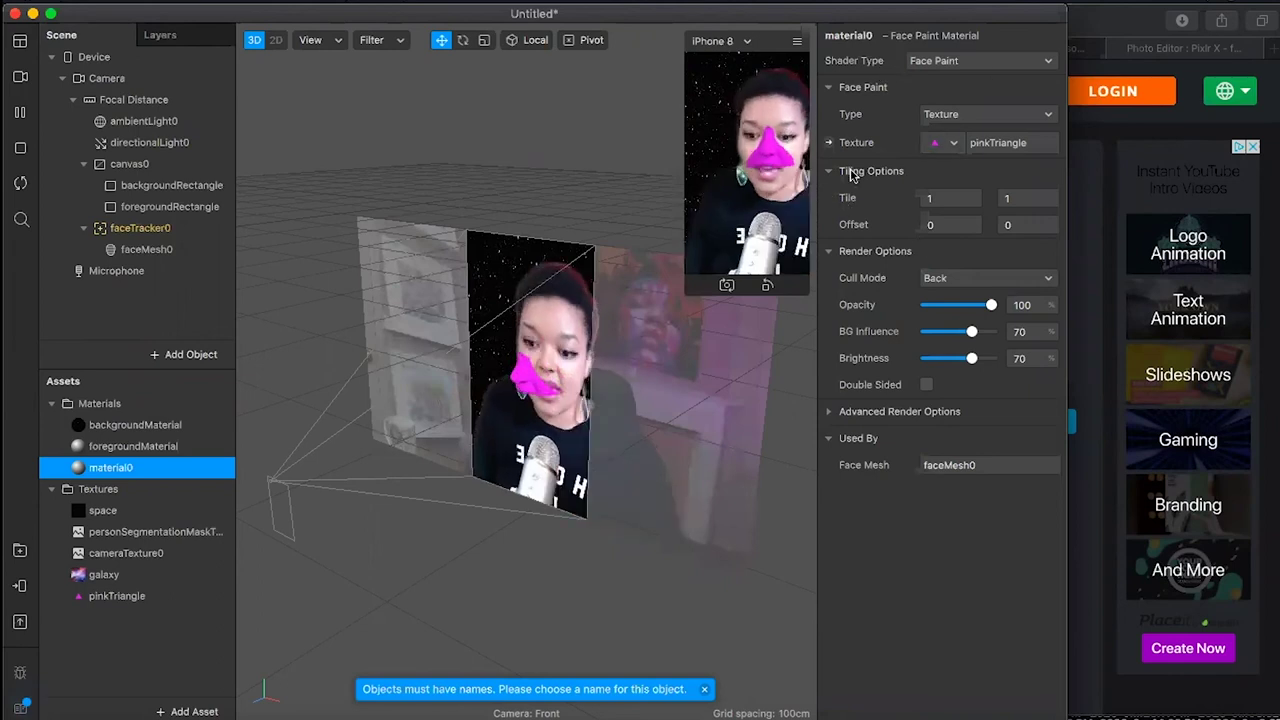
Set the face paint material's horizontal tiling offset to 1.
click(962, 224)
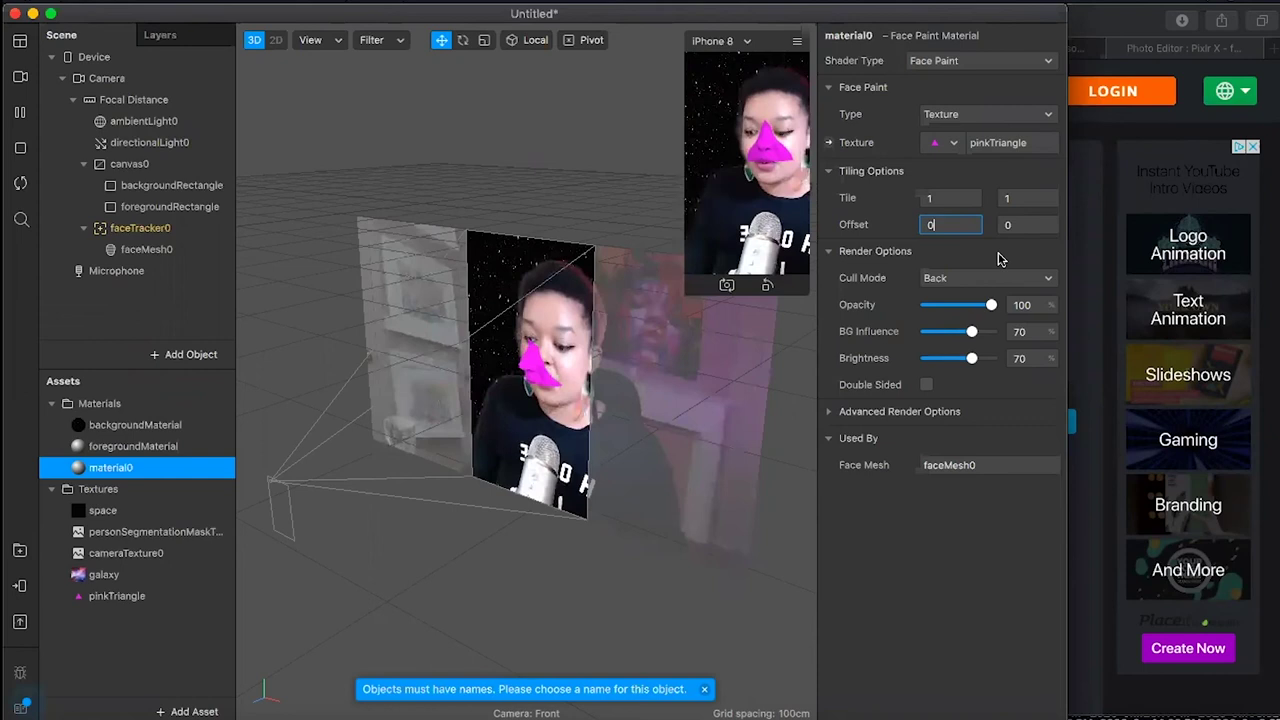
key(BackSpace)
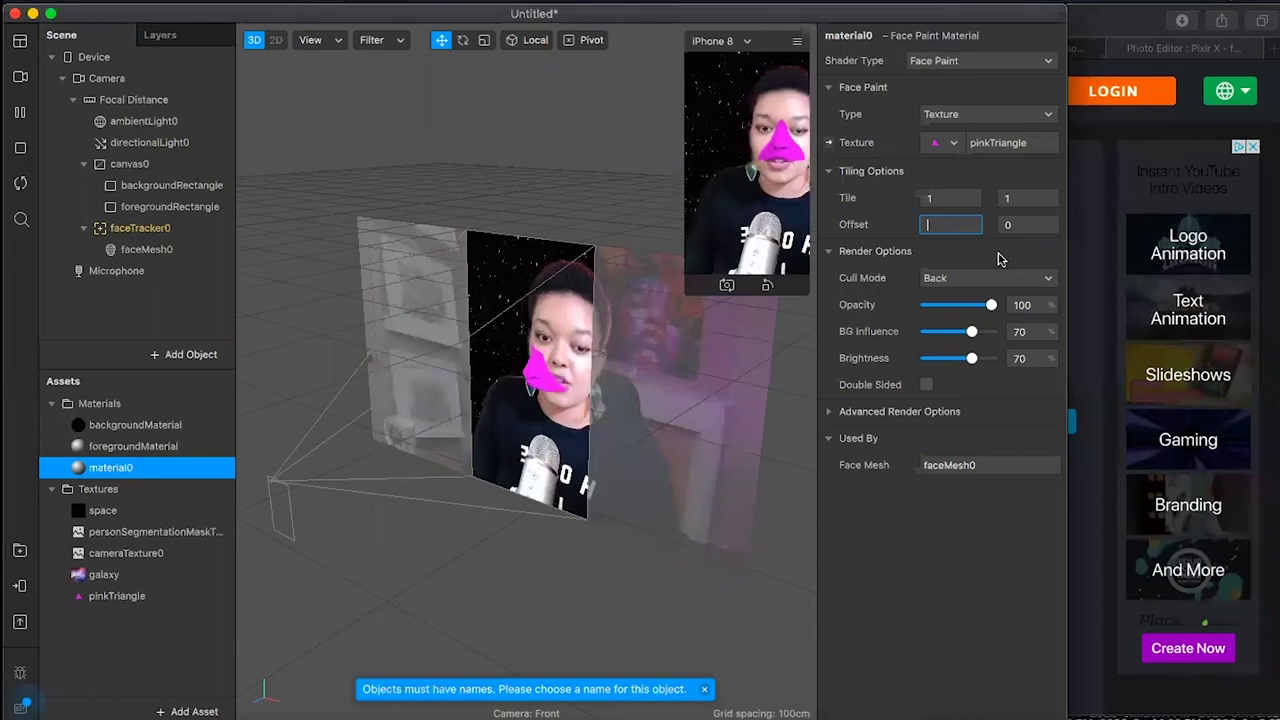
text(1)
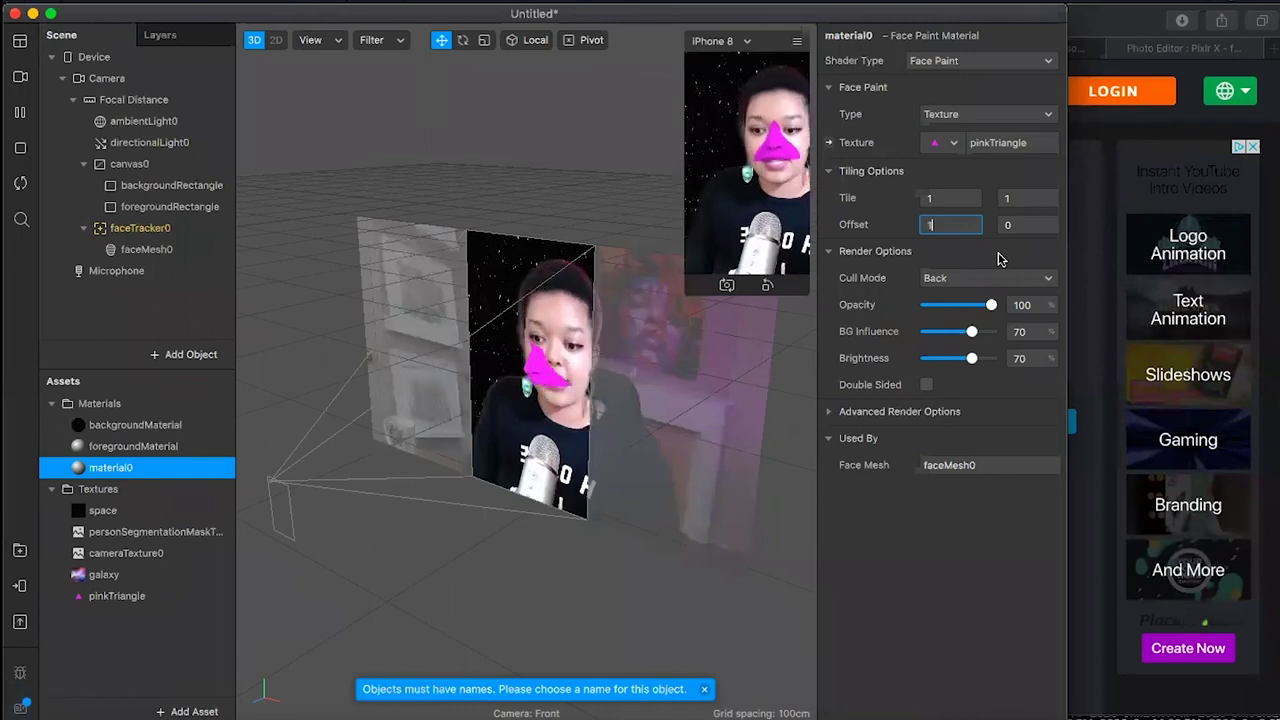
key(Return)
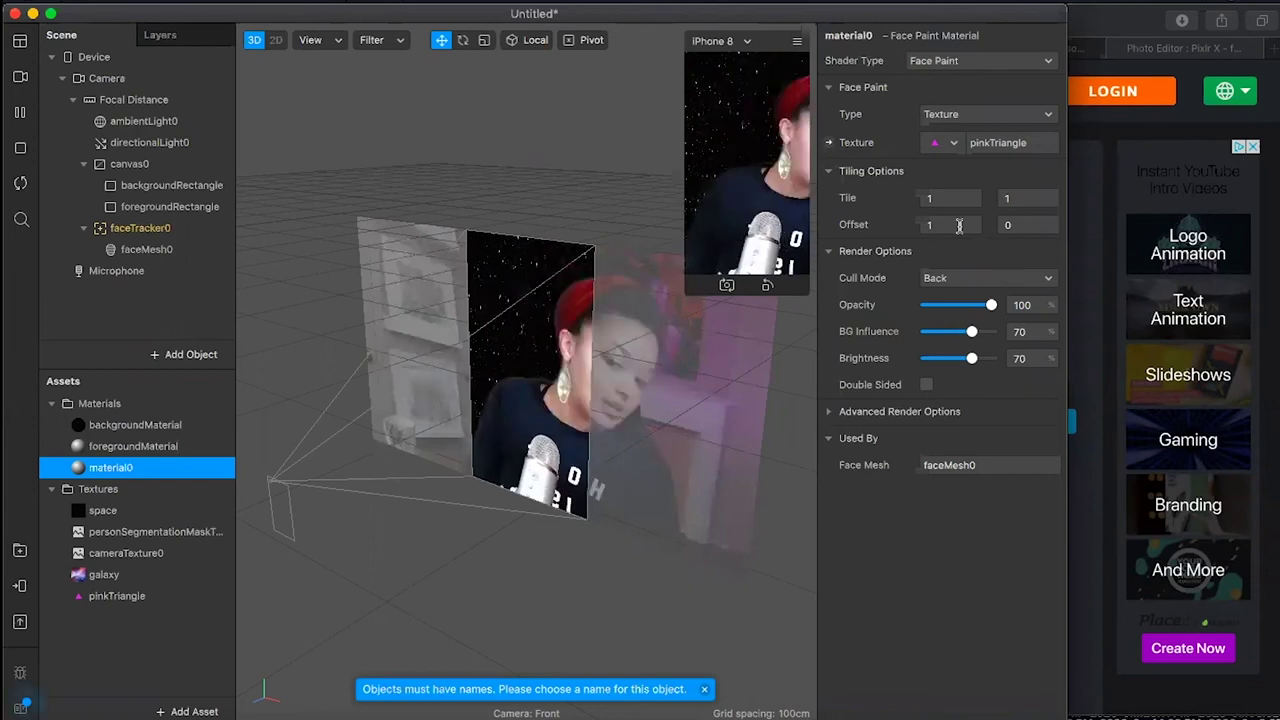
Change the face paint material's horizontal tiling offset to 0.5.
click(959, 226)
key(BackSpace)
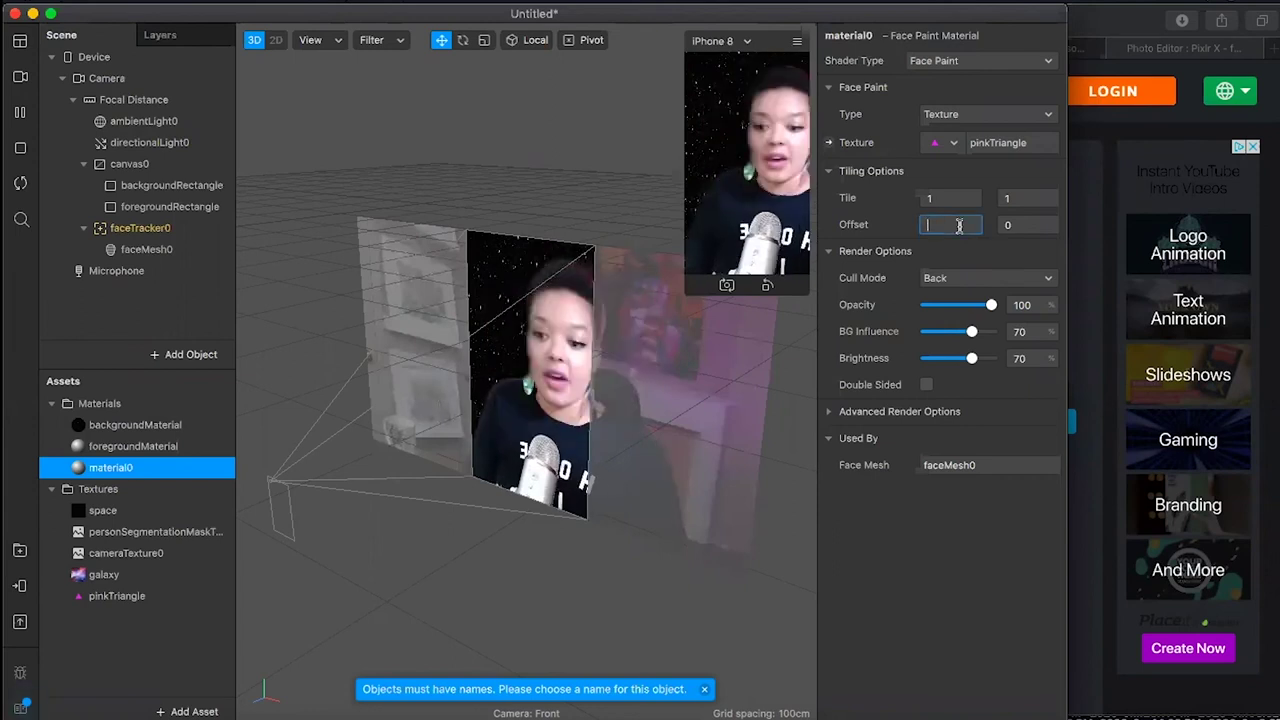
text(0.5)
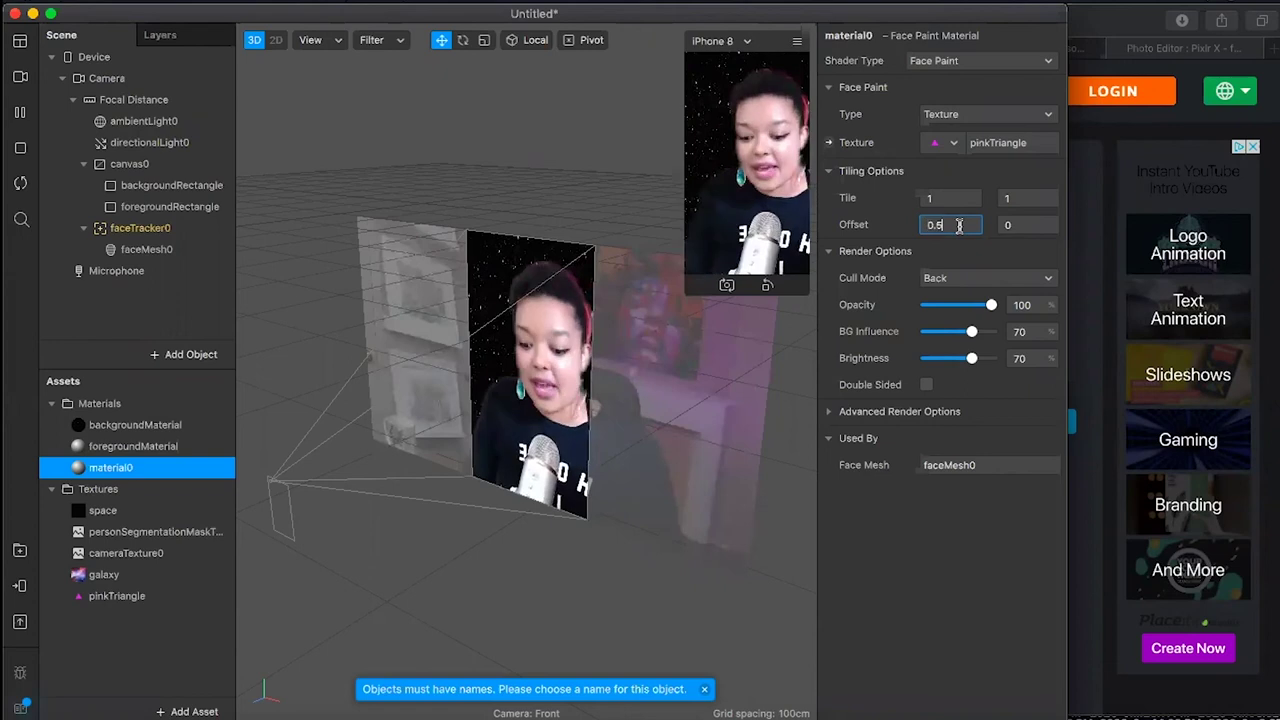
key(Return)
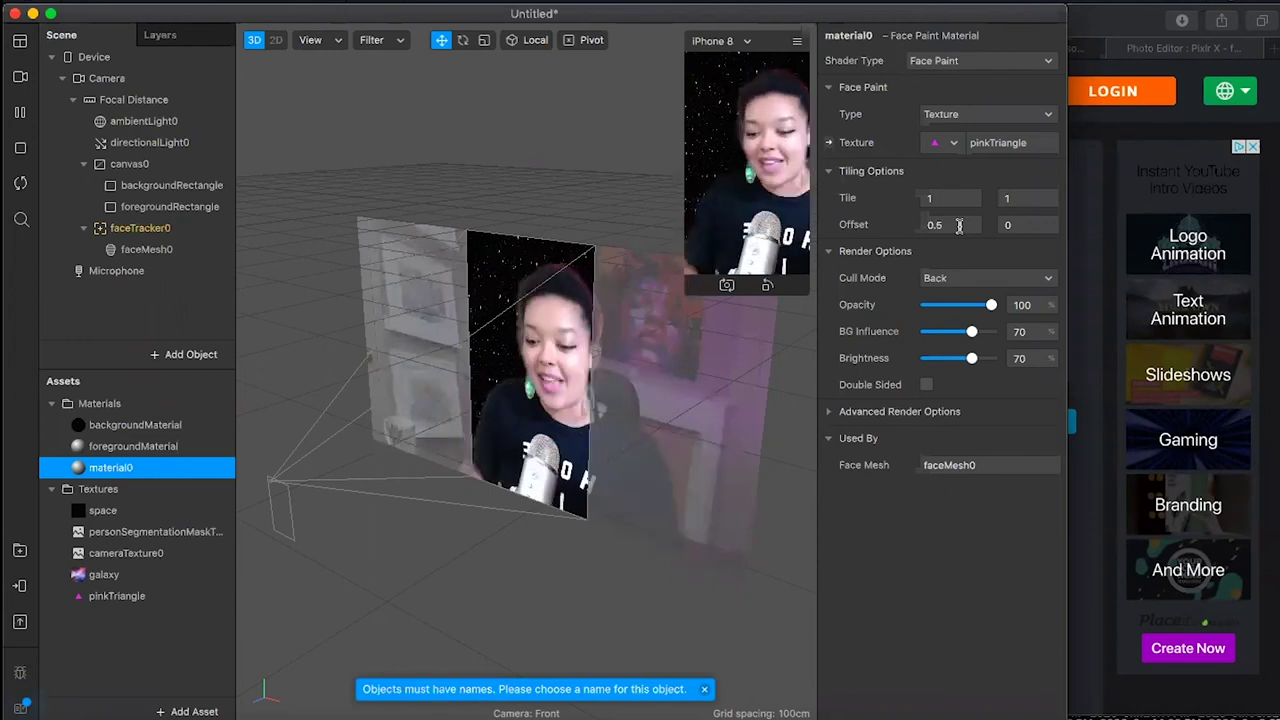
Try a horizontal tiling offset of 0.1 on the face paint material and refine it to 0.15.
click(958, 225)
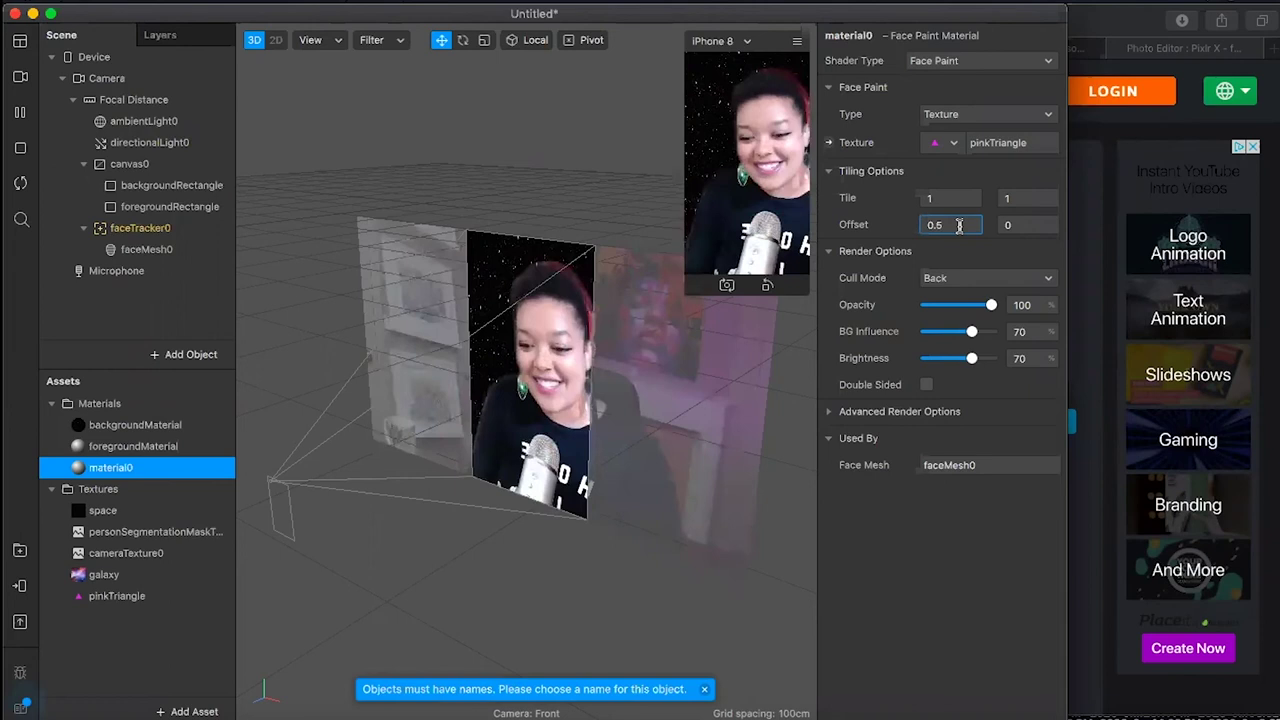
key(BackSpace)
text(1)
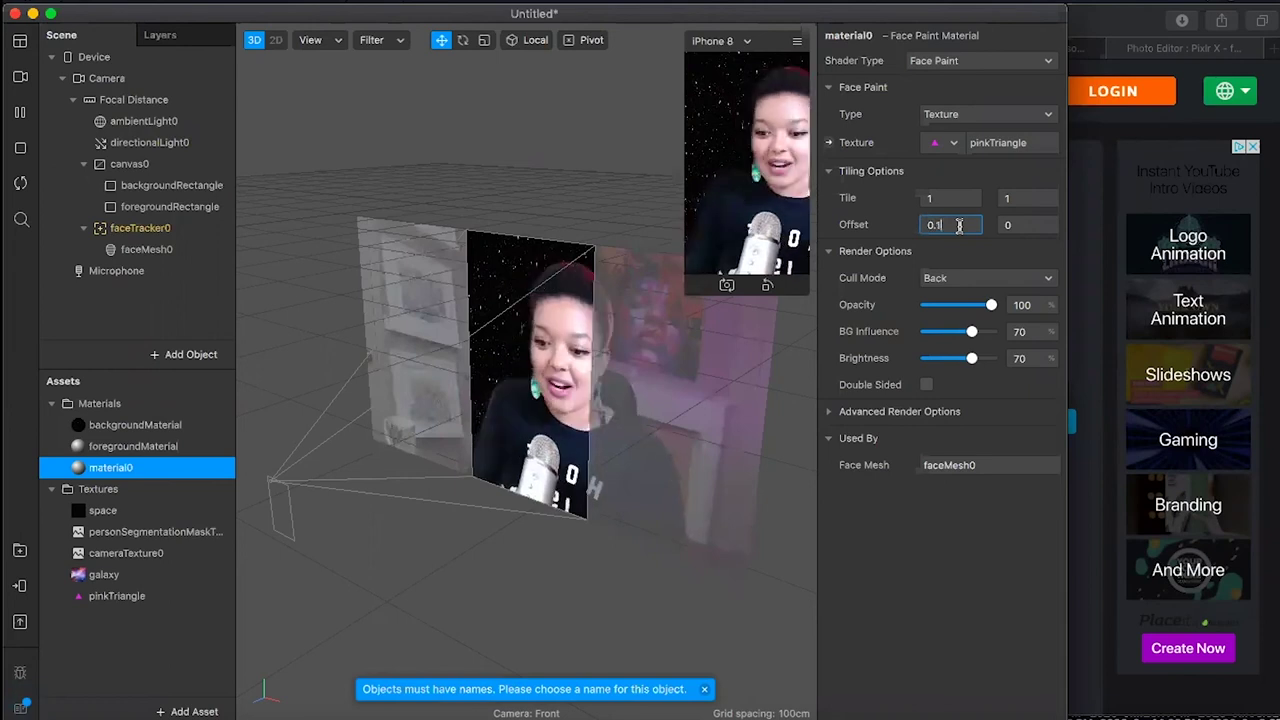
key(Return)
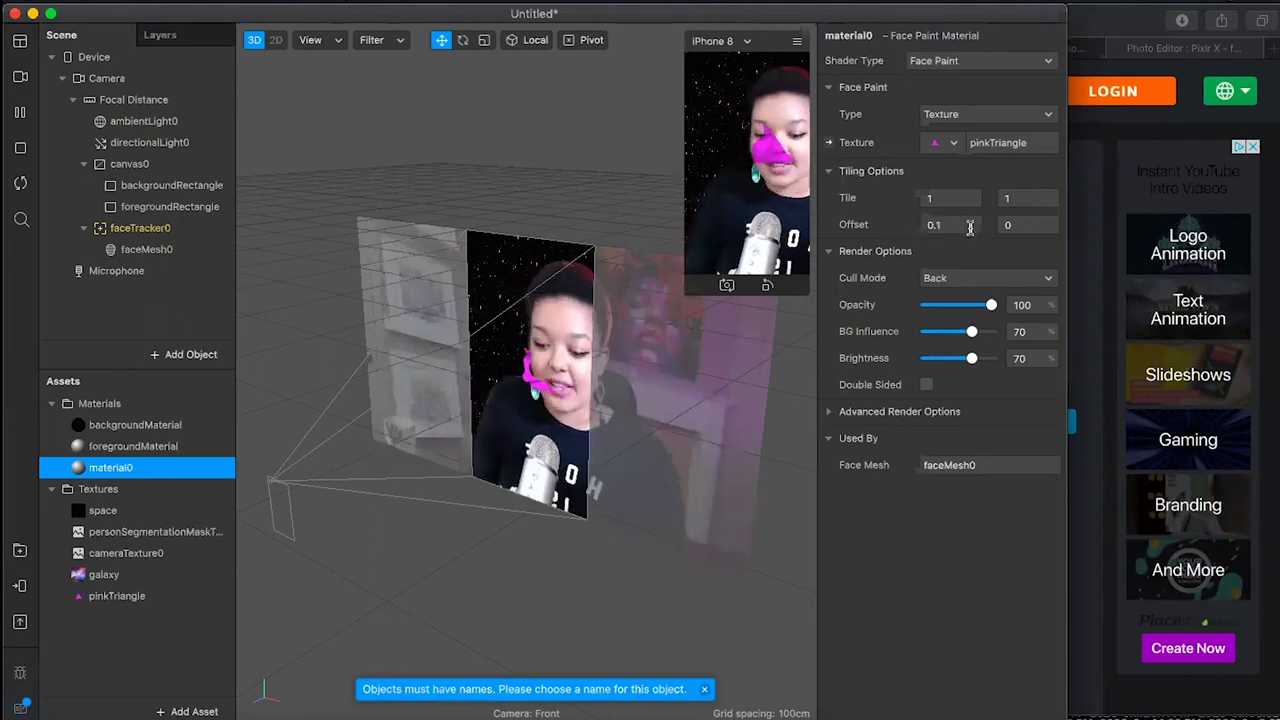
click(969, 227)
key(BackSpace)
text(5)
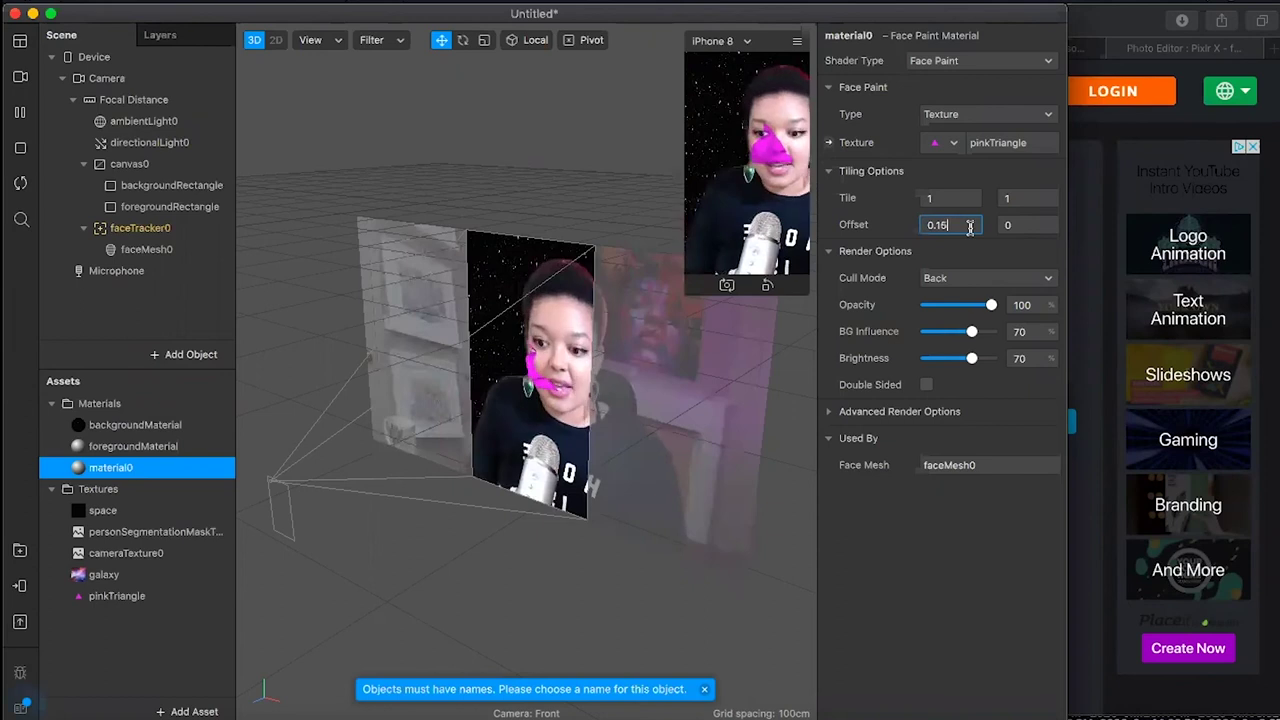
key(Return)
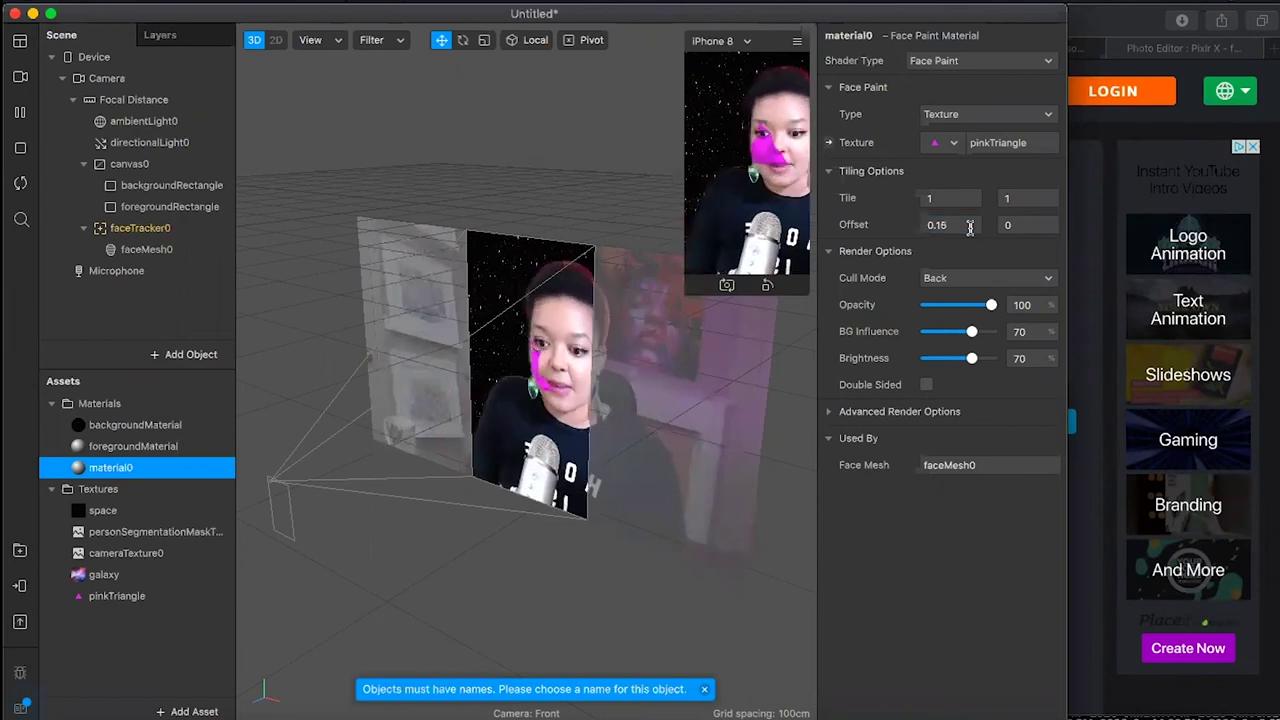
Set the face paint material's vertical tiling offset to 0.15 and reduce it to 0.1.
click(1028, 224)
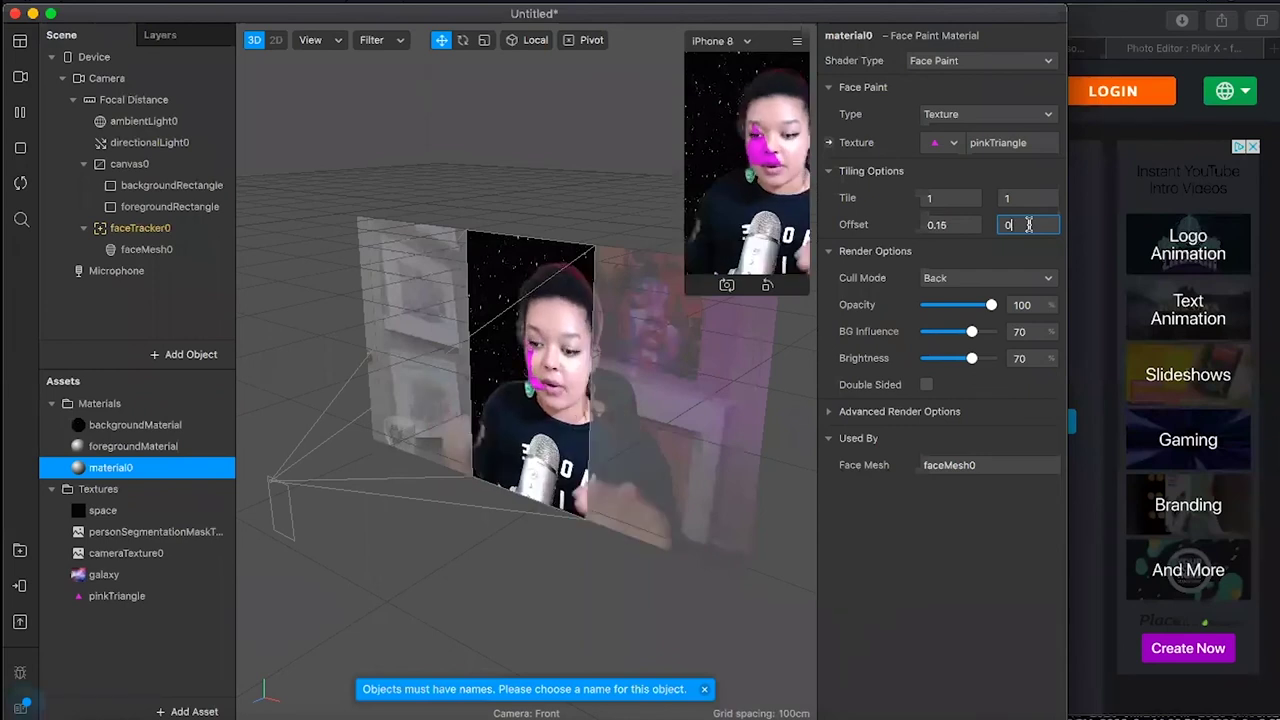
text(.16)
key(BackSpace)
text(5)
key(Return)
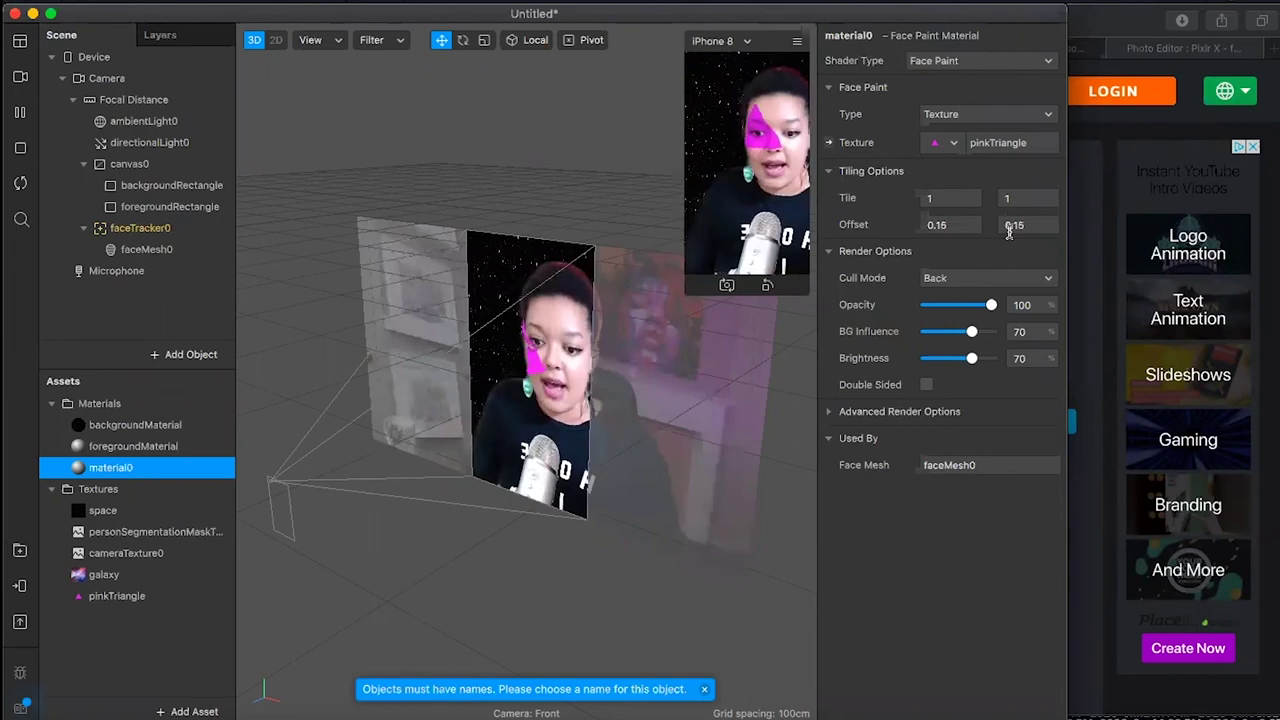
click(1026, 226)
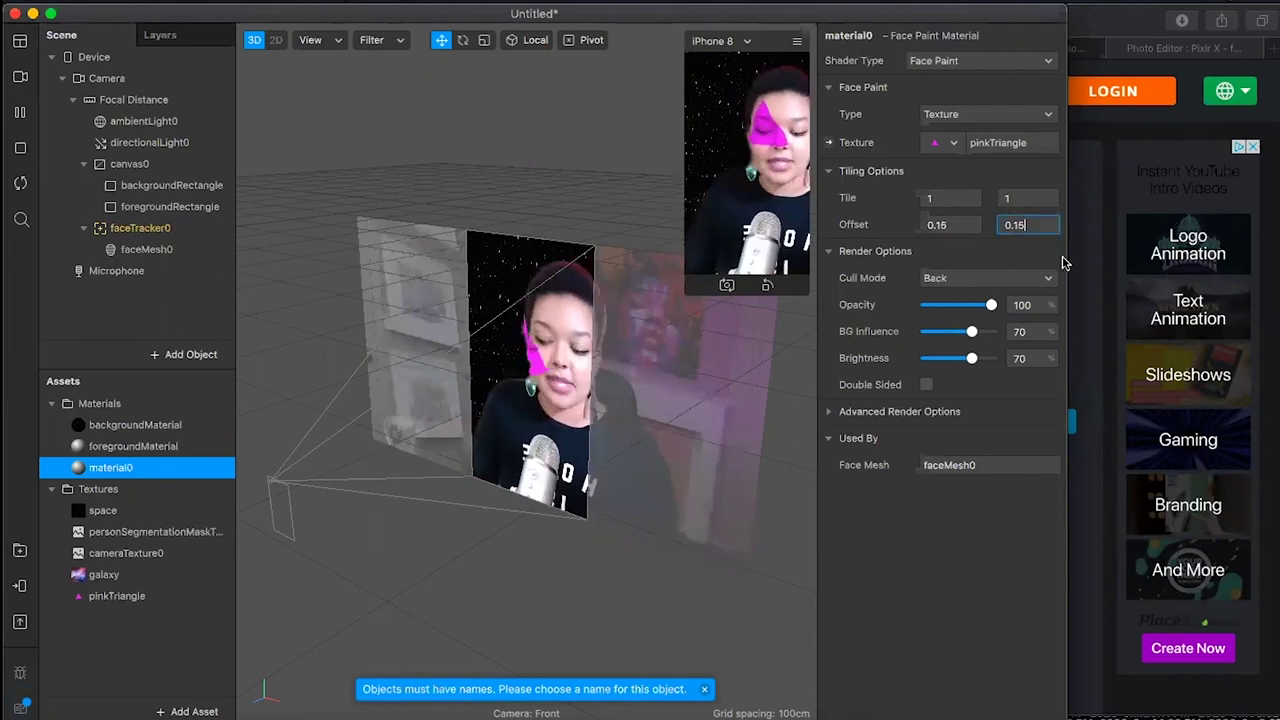
key(BackSpace)
key(Return)
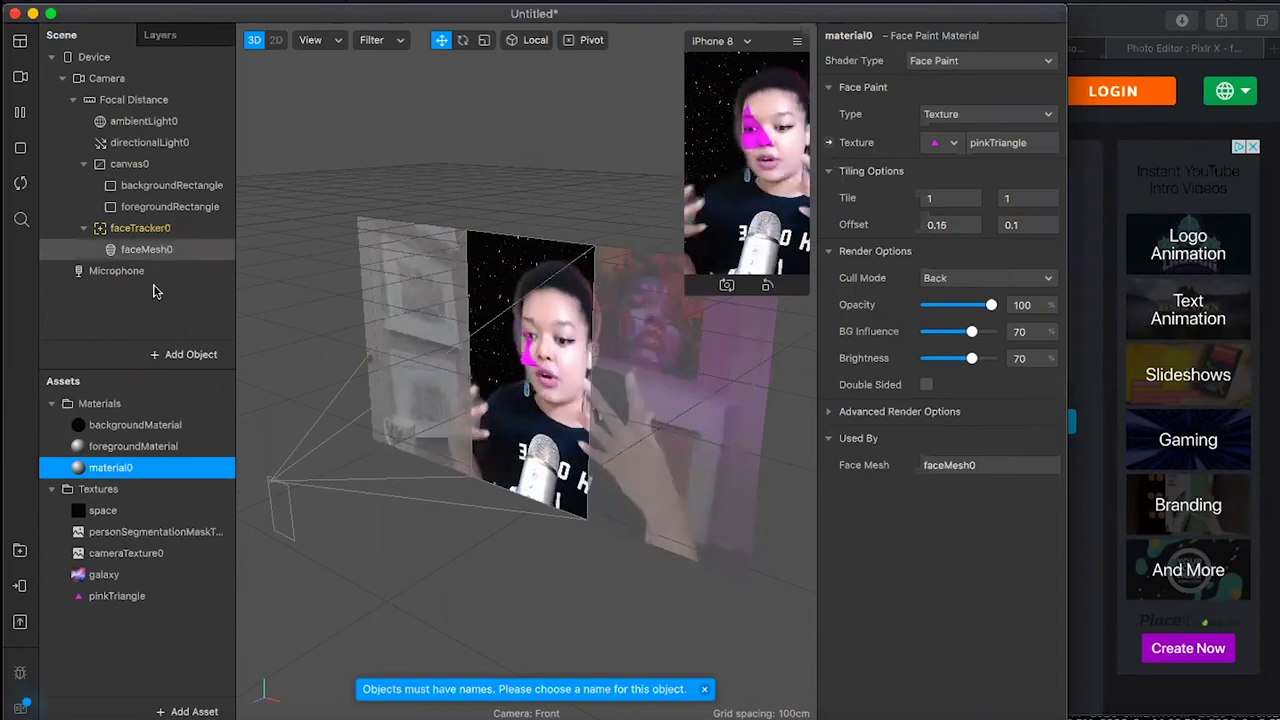
Rename the face paint material material0 as pinkTriangleMaterial.
right_click(113, 470)
click(150, 488)
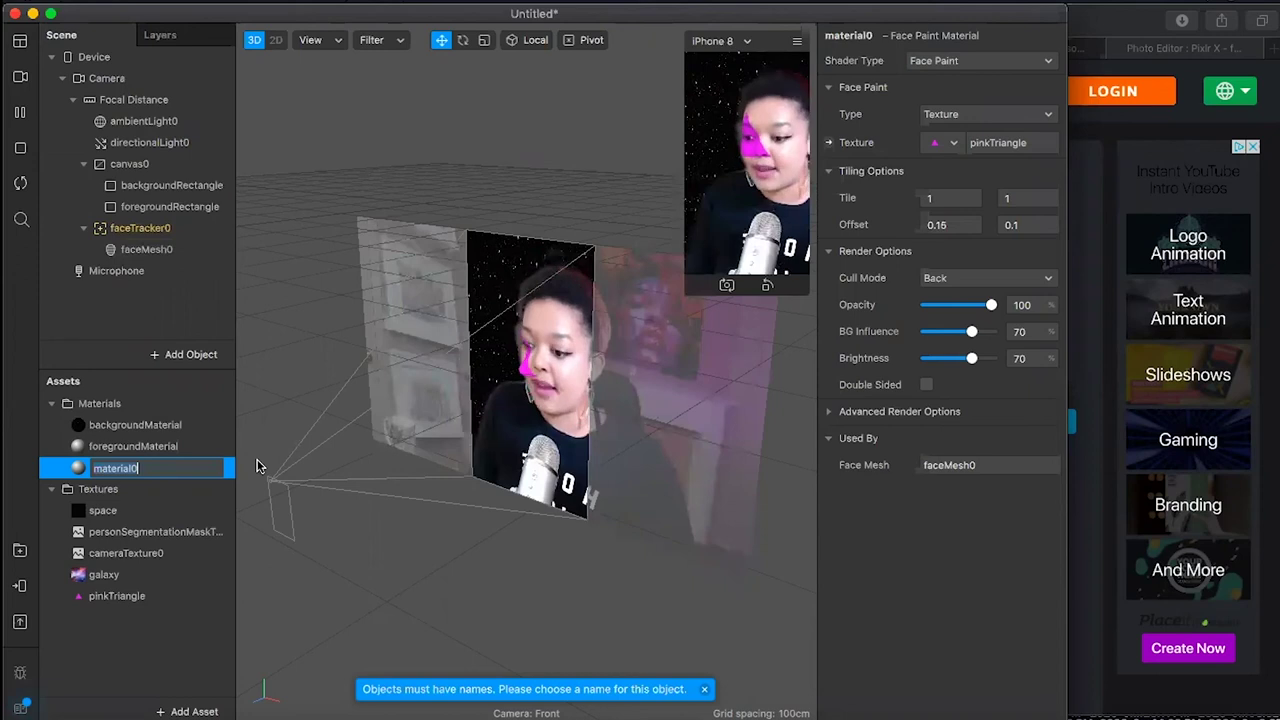
text(pinkTriangl)
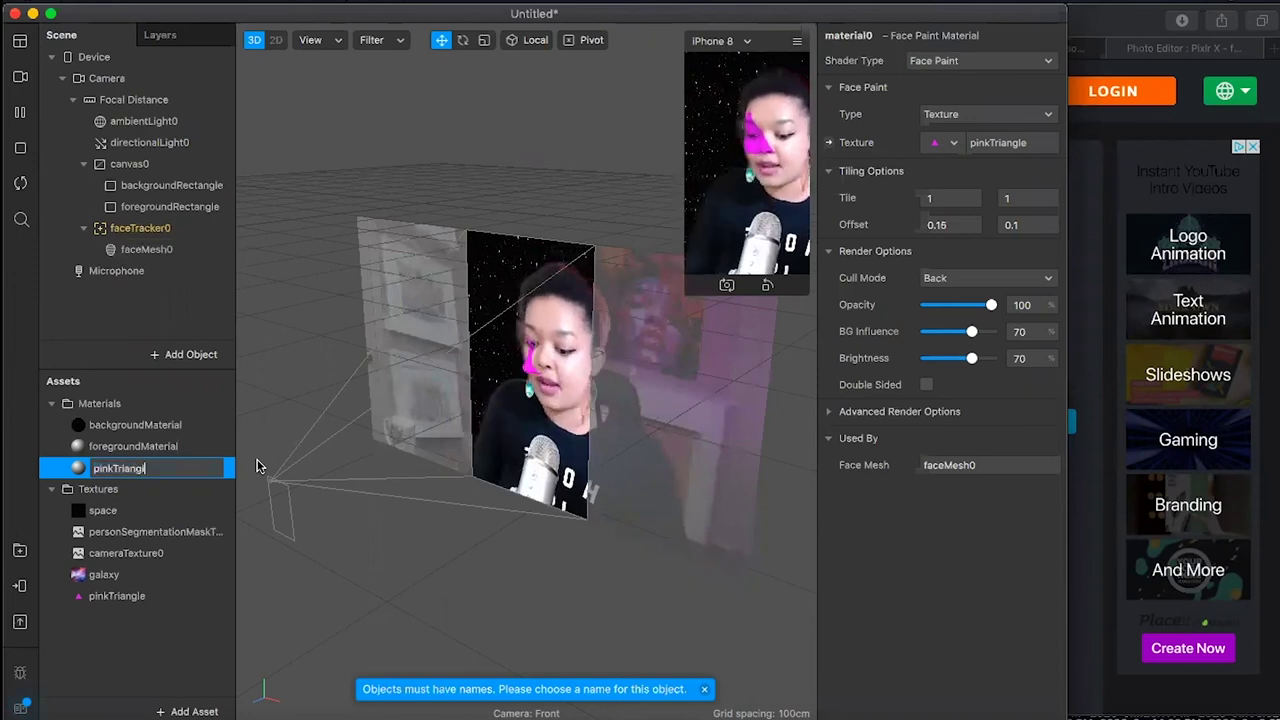
text(eMaterial)
key(Return)
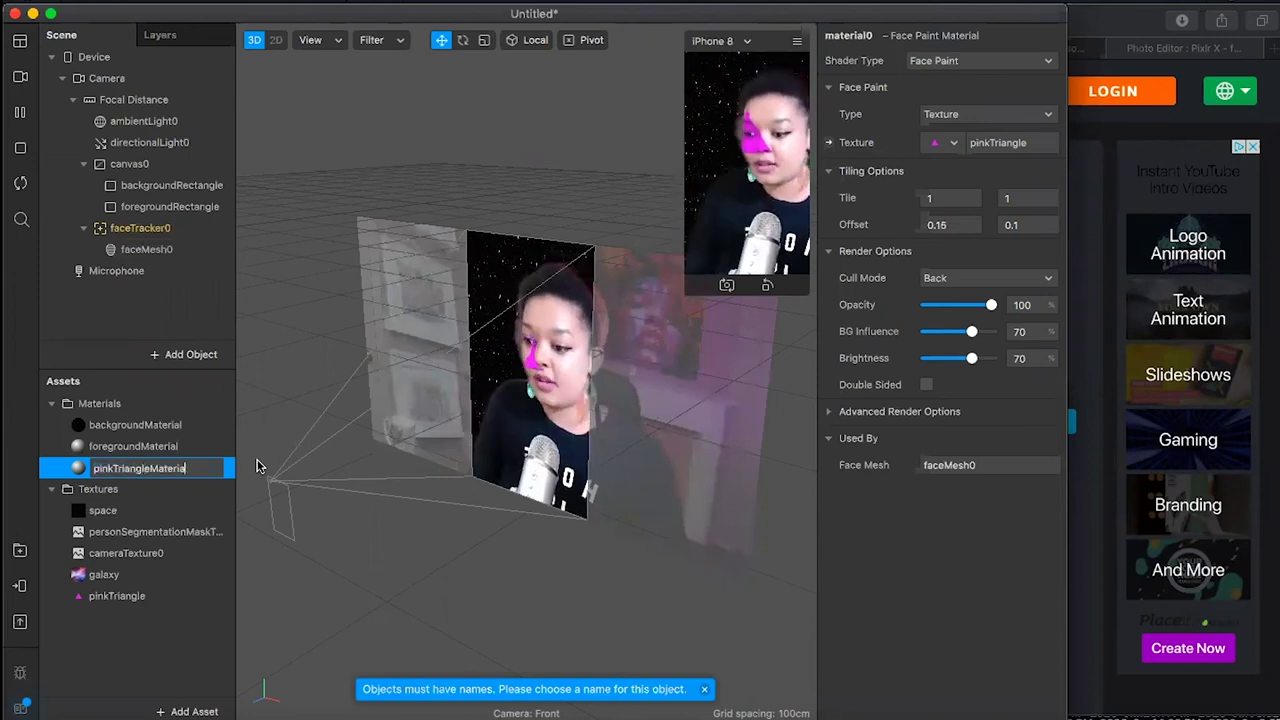
Rename the face mesh under faceTracker0 as pinkTriangleFaceMesh0.
right_click(168, 256)
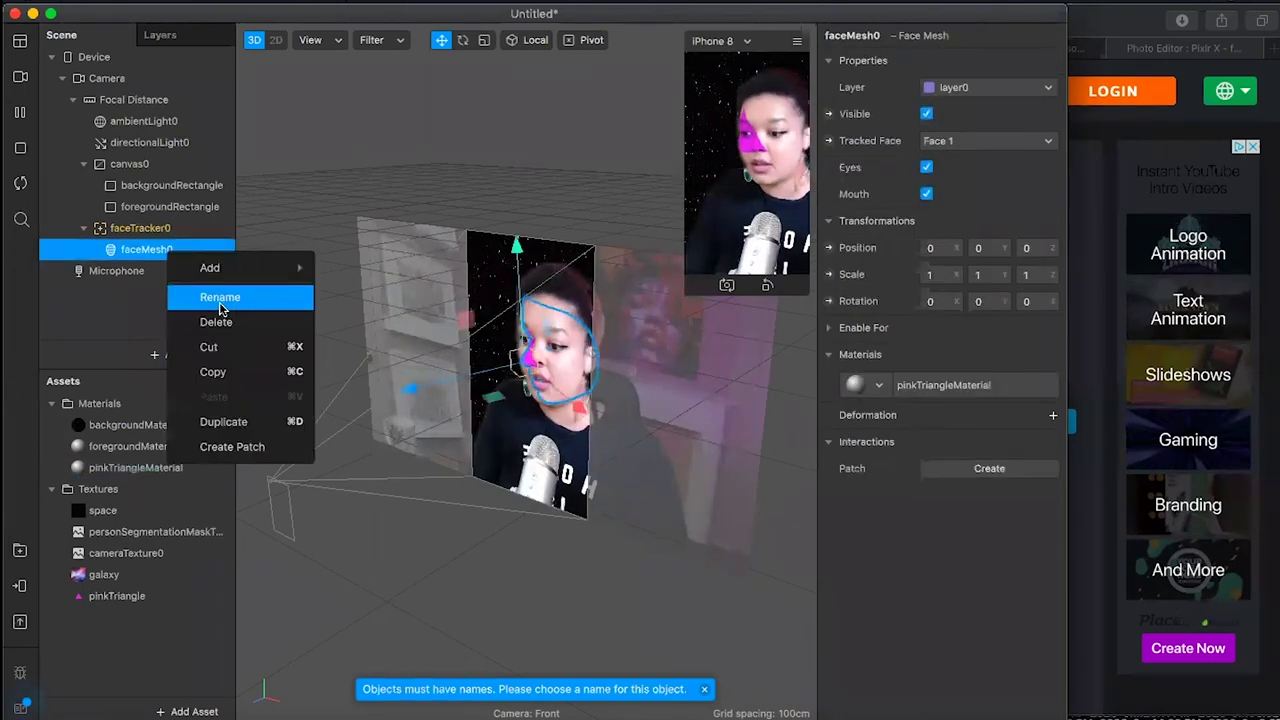
click(221, 298)
text(pink)
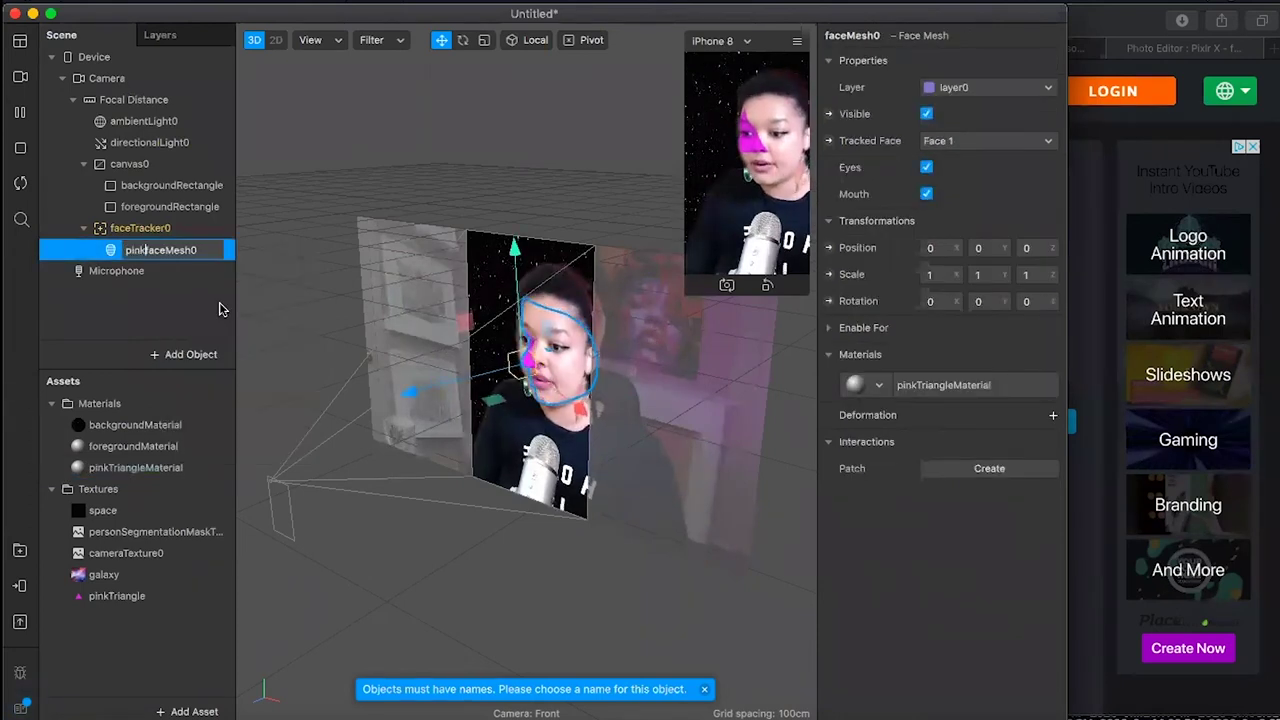
text(Triangle)
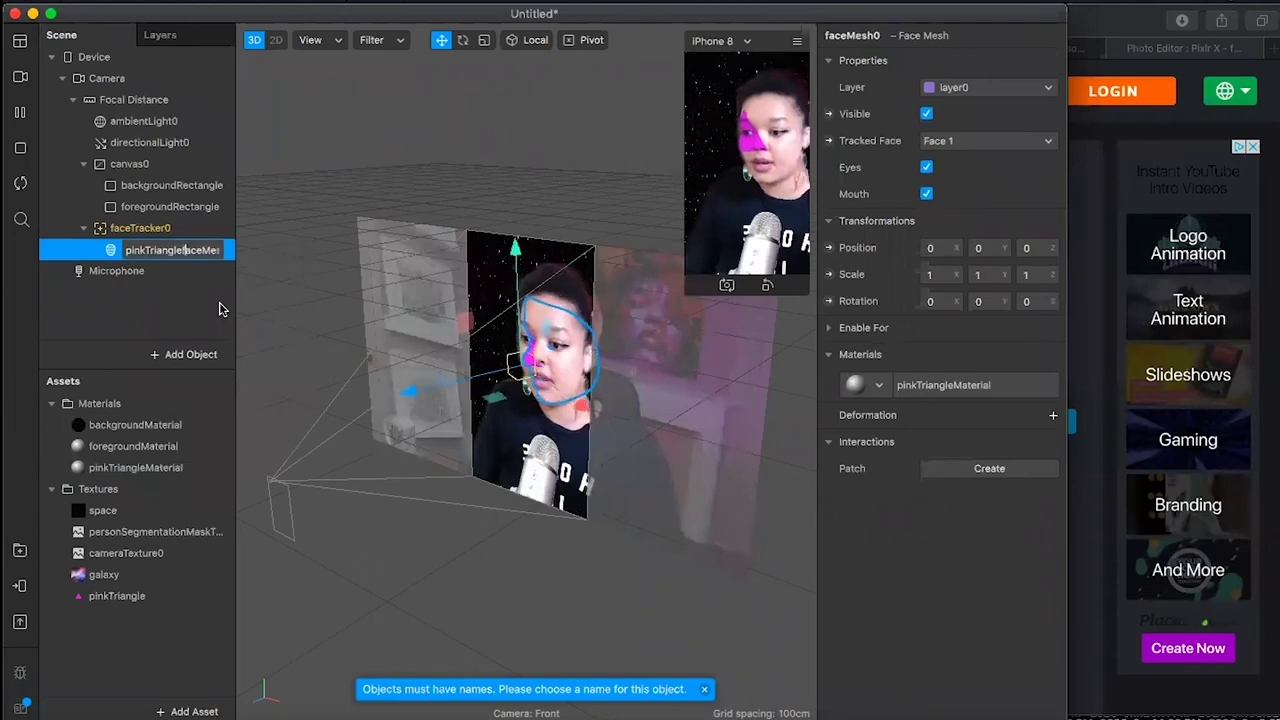
text(F)
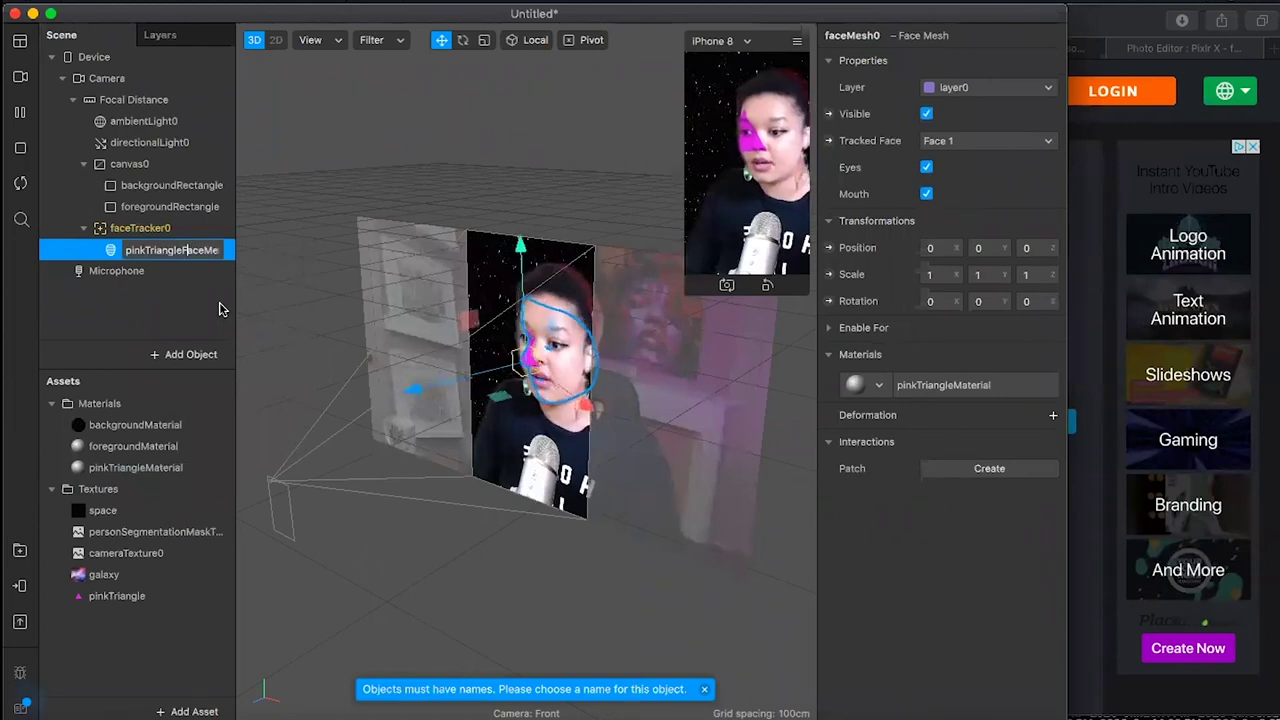
key(Return)
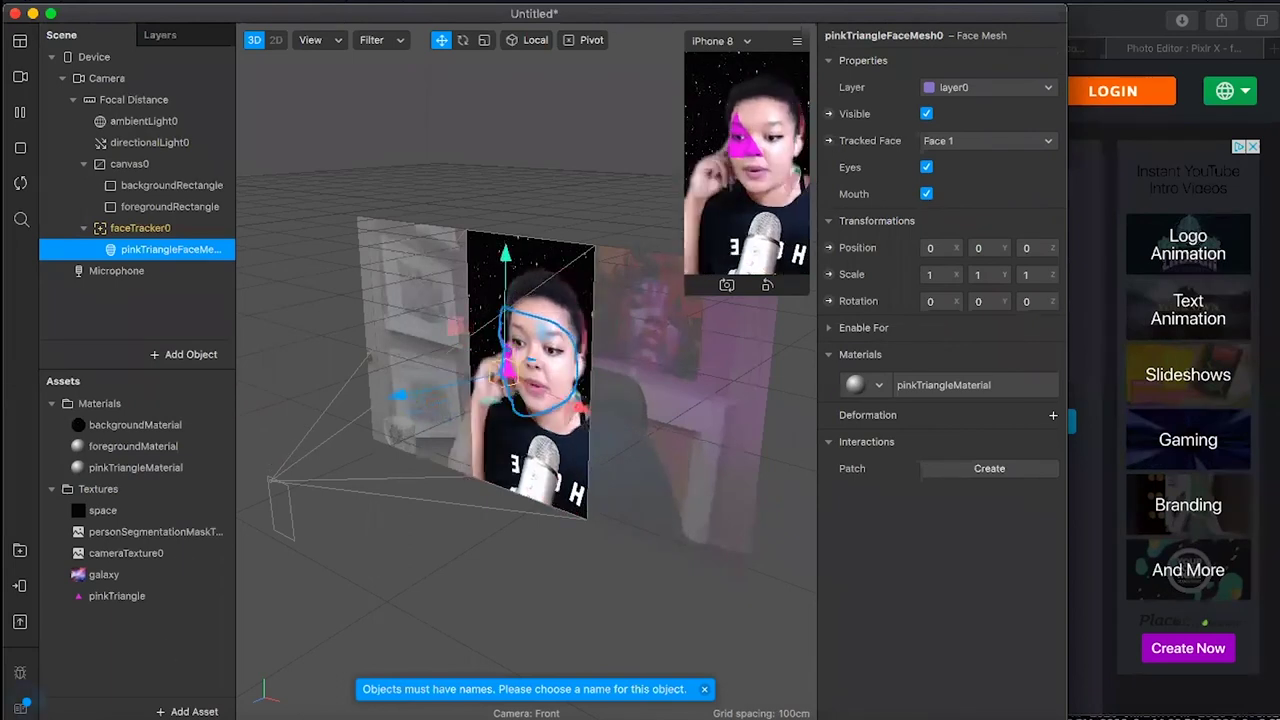
click(178, 357)
click(148, 309)
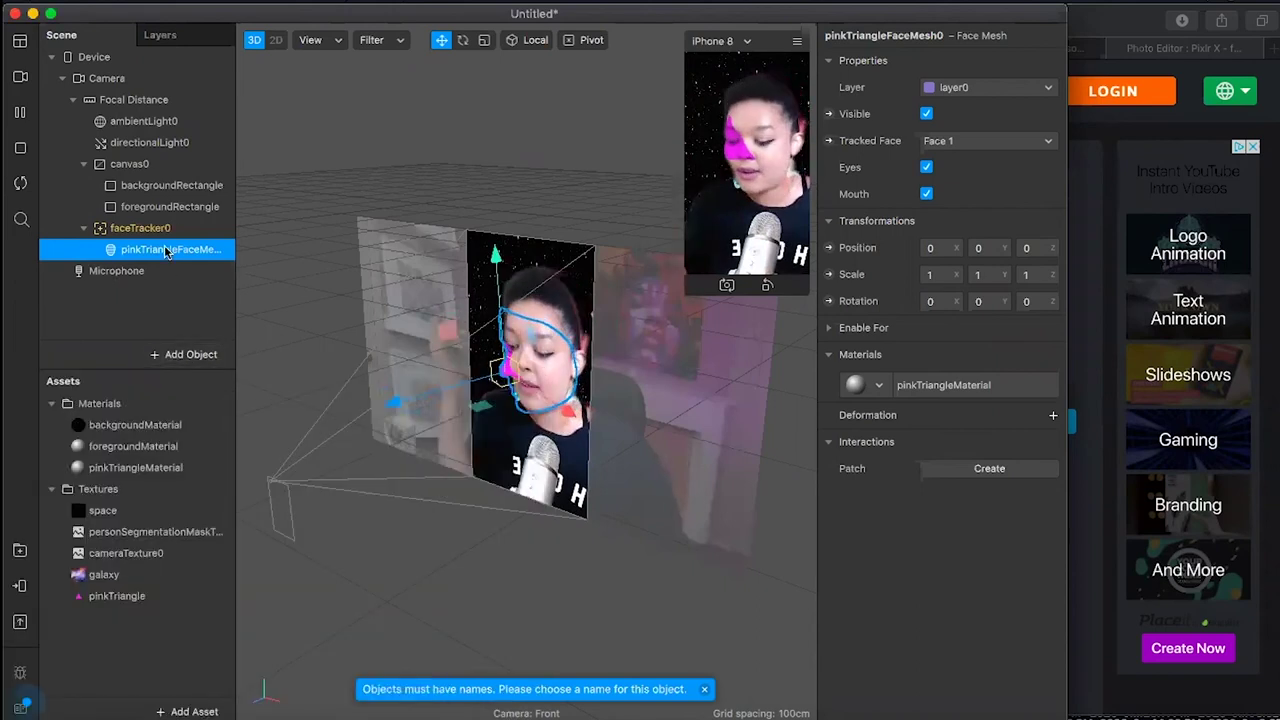
click(167, 255)
click(167, 255)
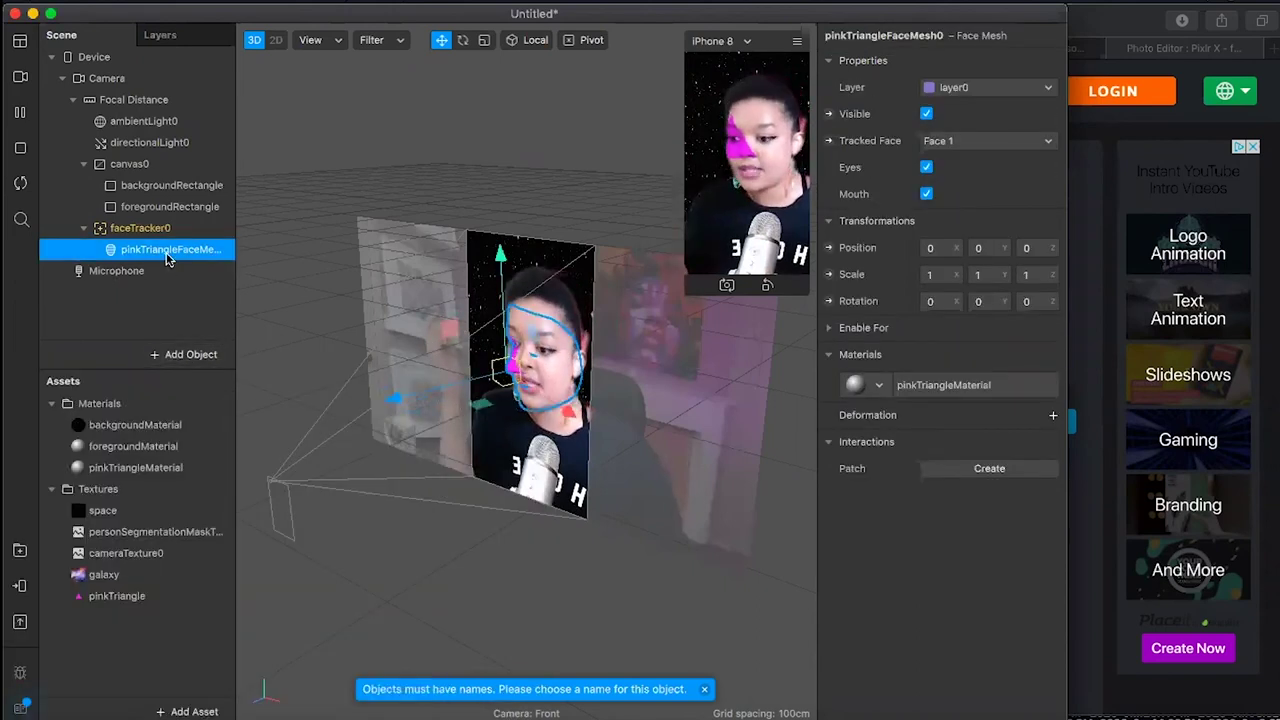
right_click(167, 259)
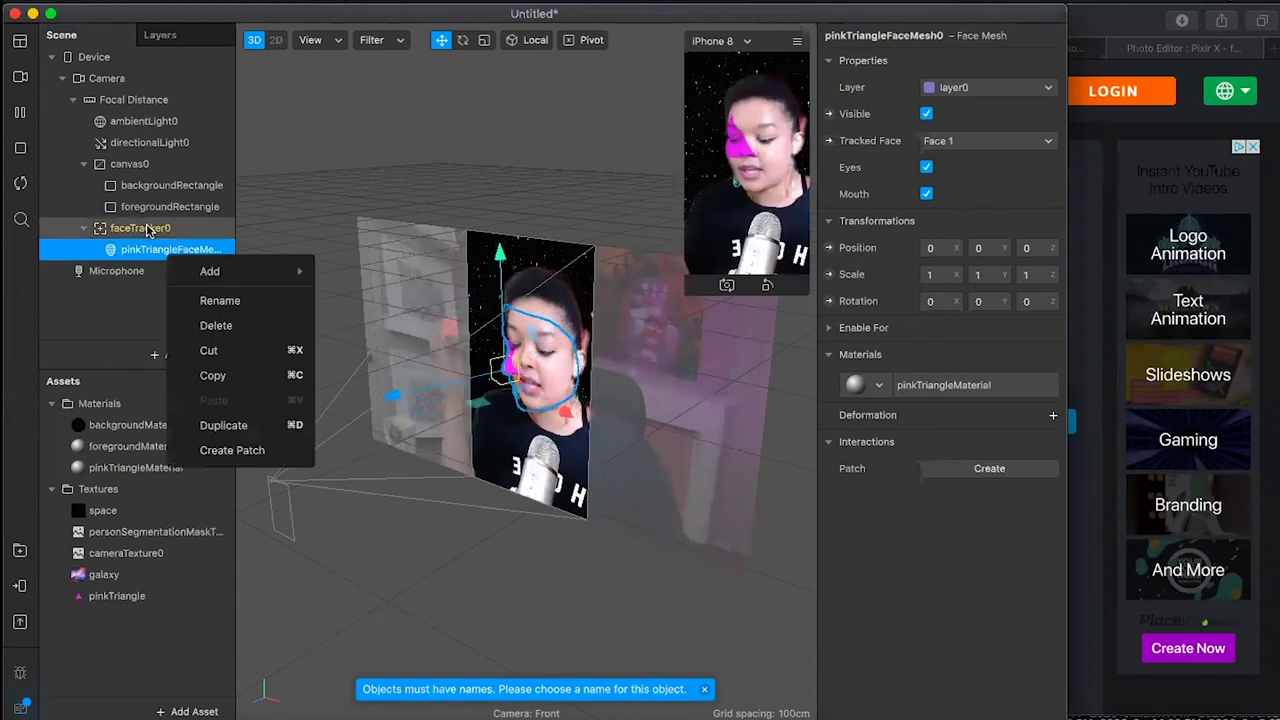
Add a second face mesh as a child of faceTracker0.
click(147, 231)
right_click(150, 230)
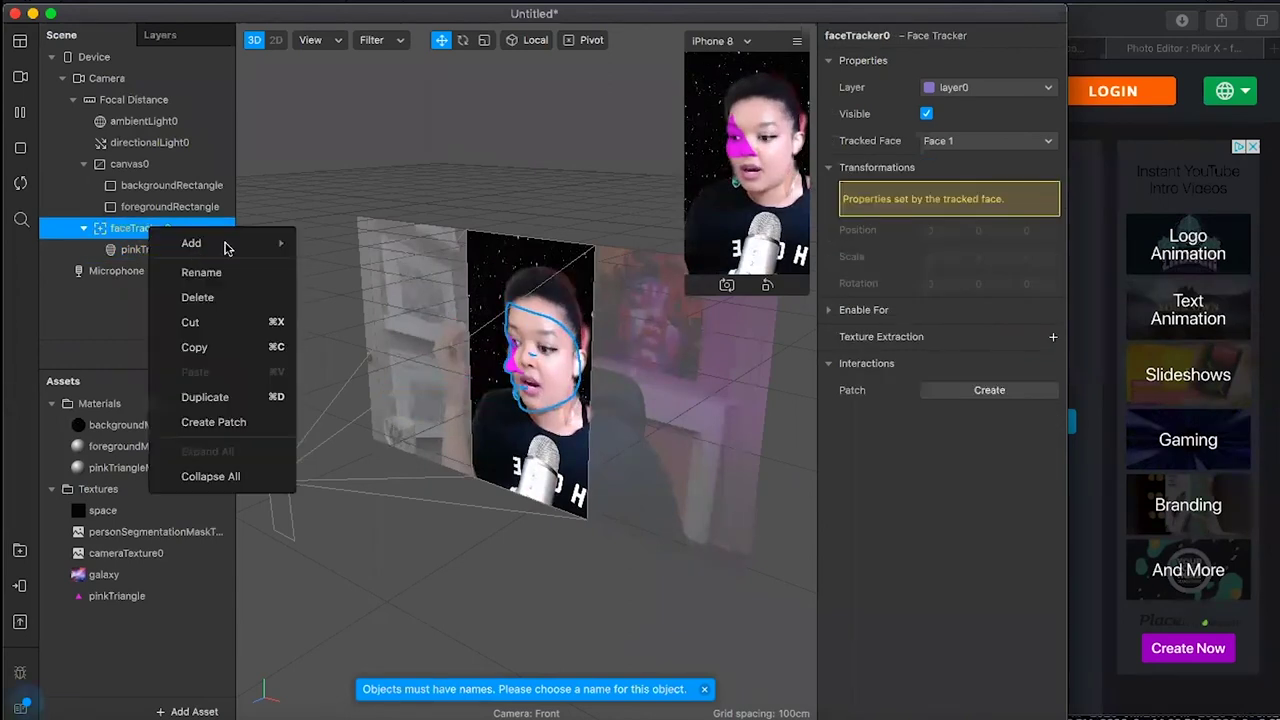
mouse_move(205, 243)
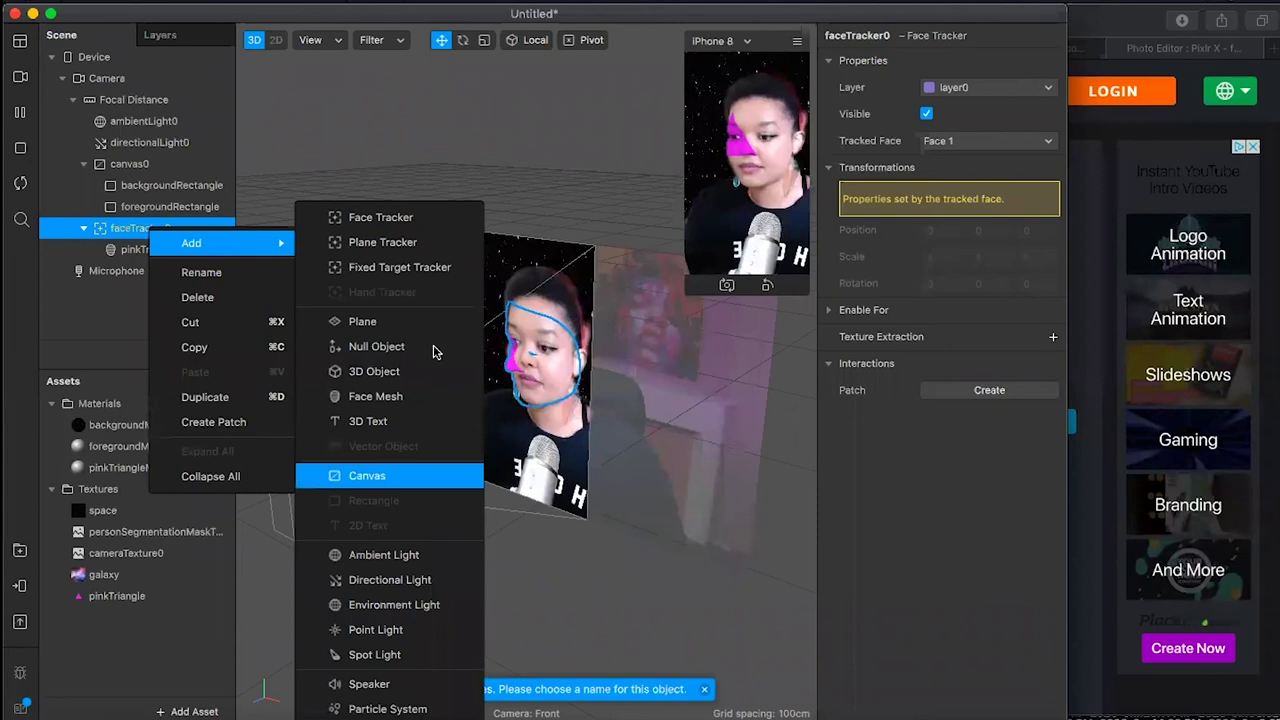
click(430, 400)
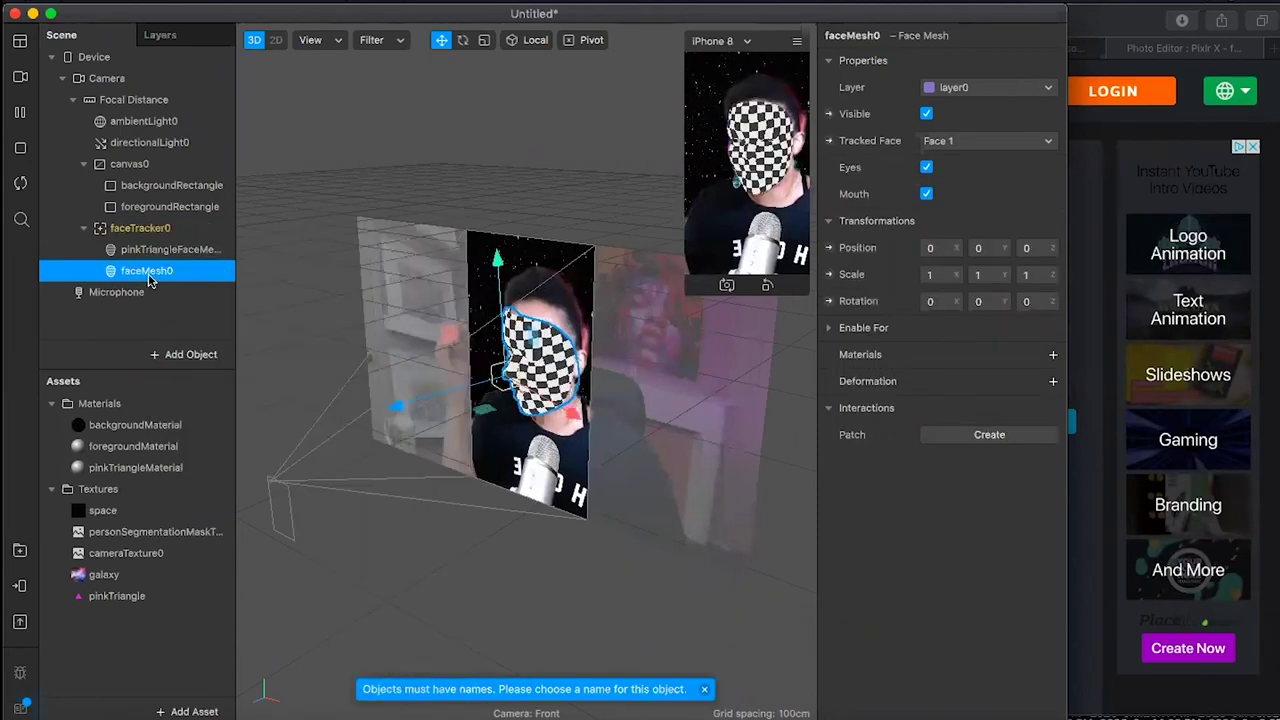
Rename the new face mesh as spaceEyelashFaceMesh0.
right_click(150, 280)
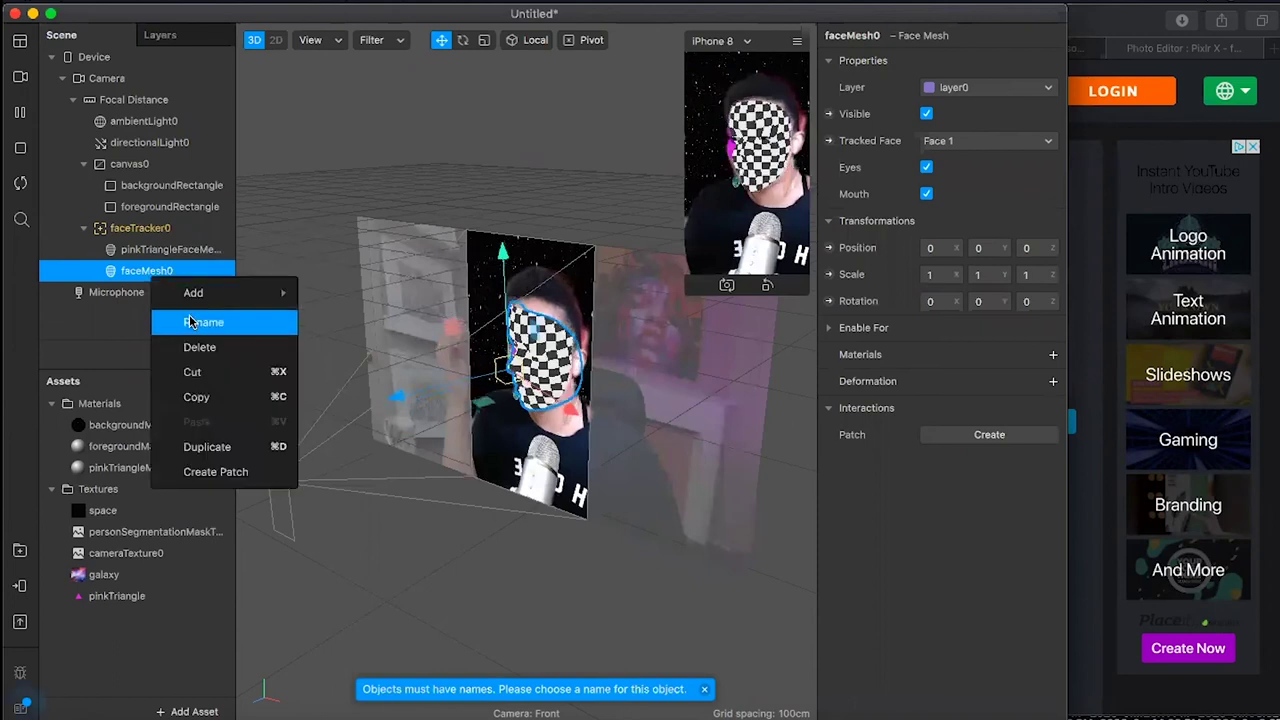
click(190, 321)
text(s)
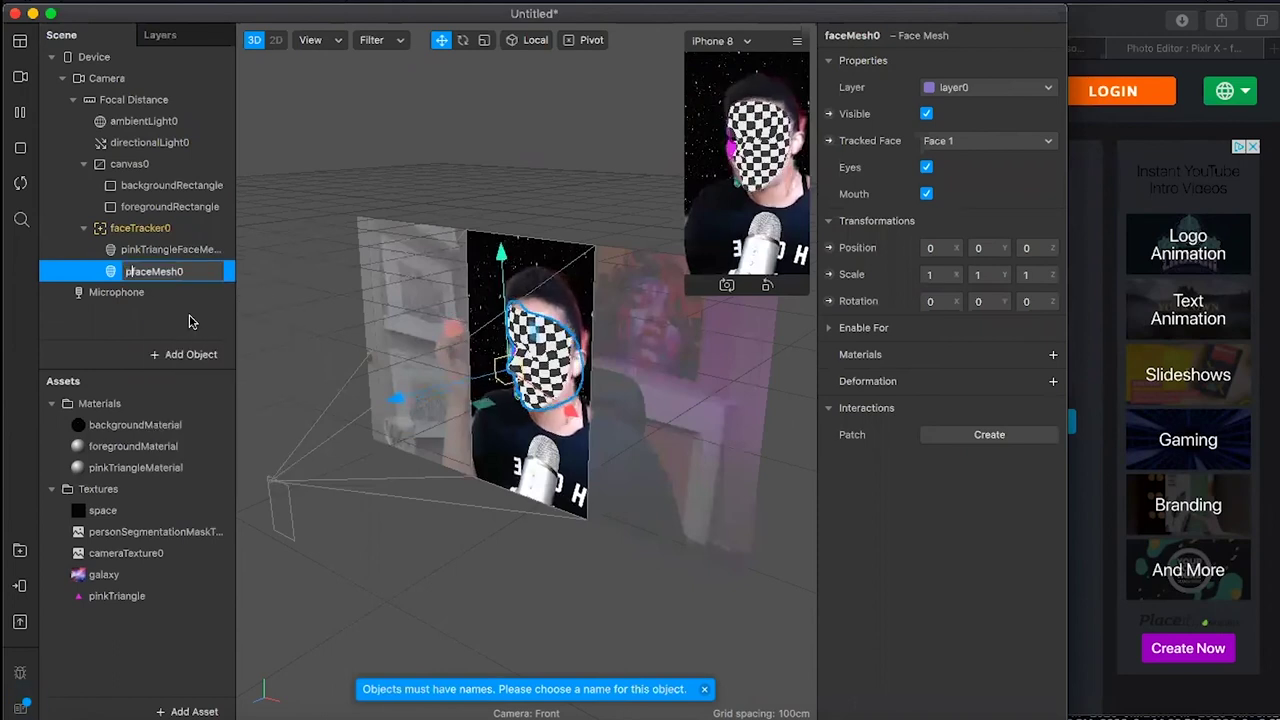
text(paceEye)
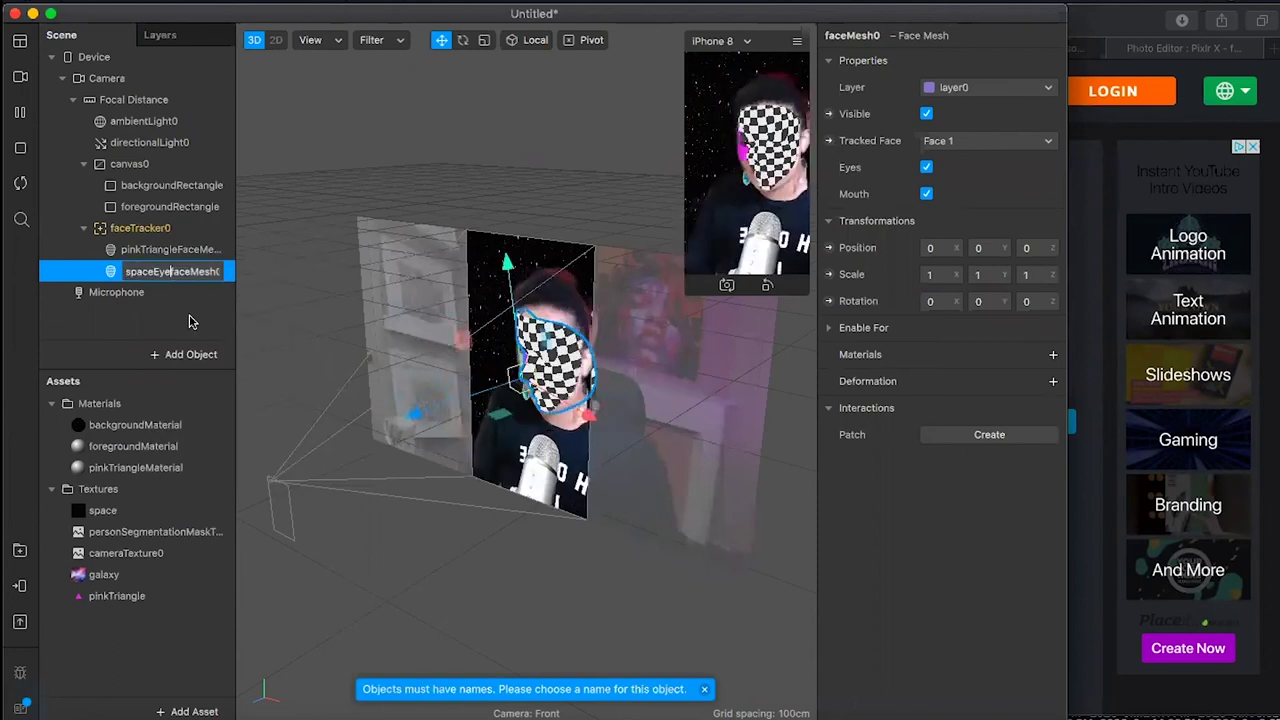
text(lashF)
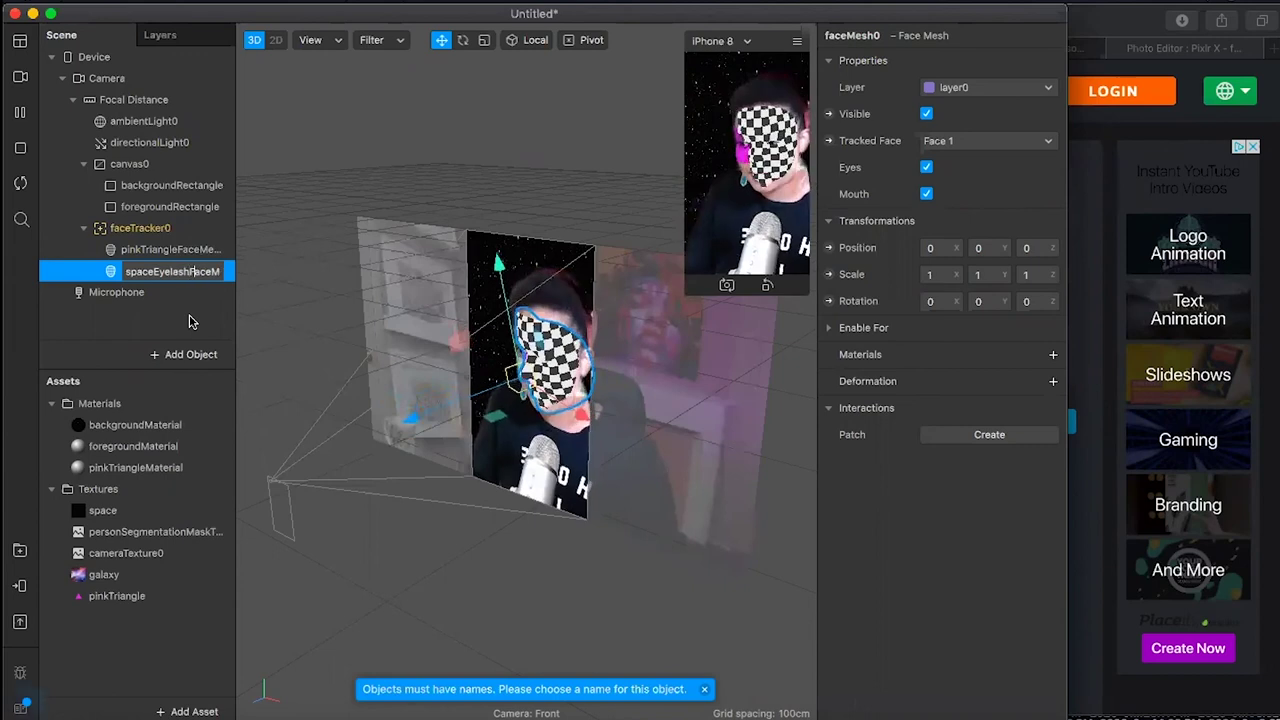
key(Return)
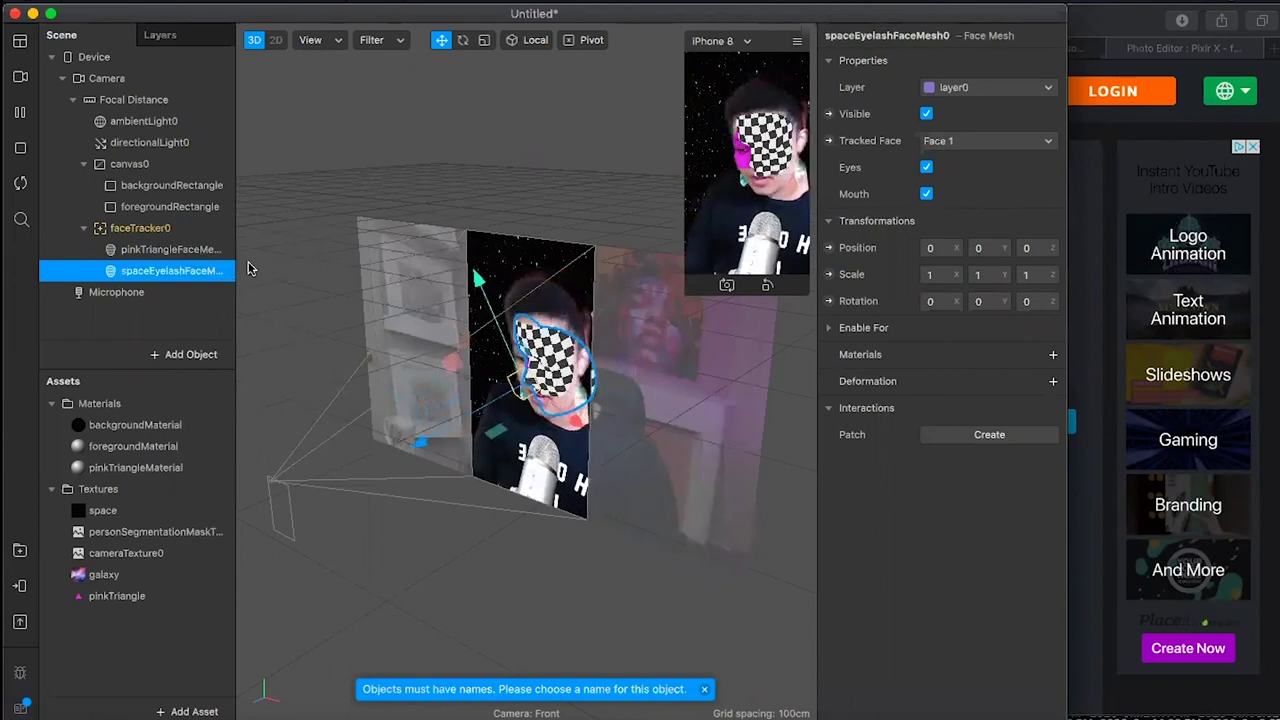
Remove the trailing 0 from both face mesh names, leaving pinkTriangleFaceMesh and spaceEyelashFaceMesh.
drag(237, 265, 248, 263)
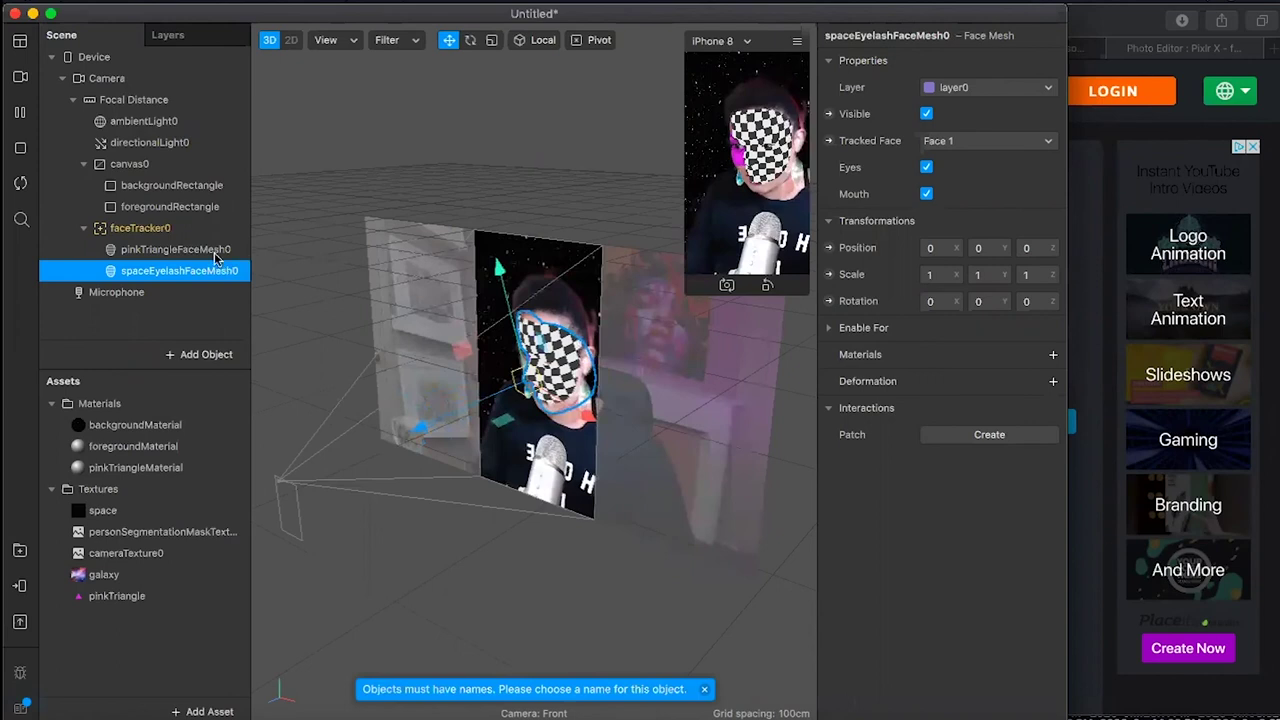
double_click(214, 252)
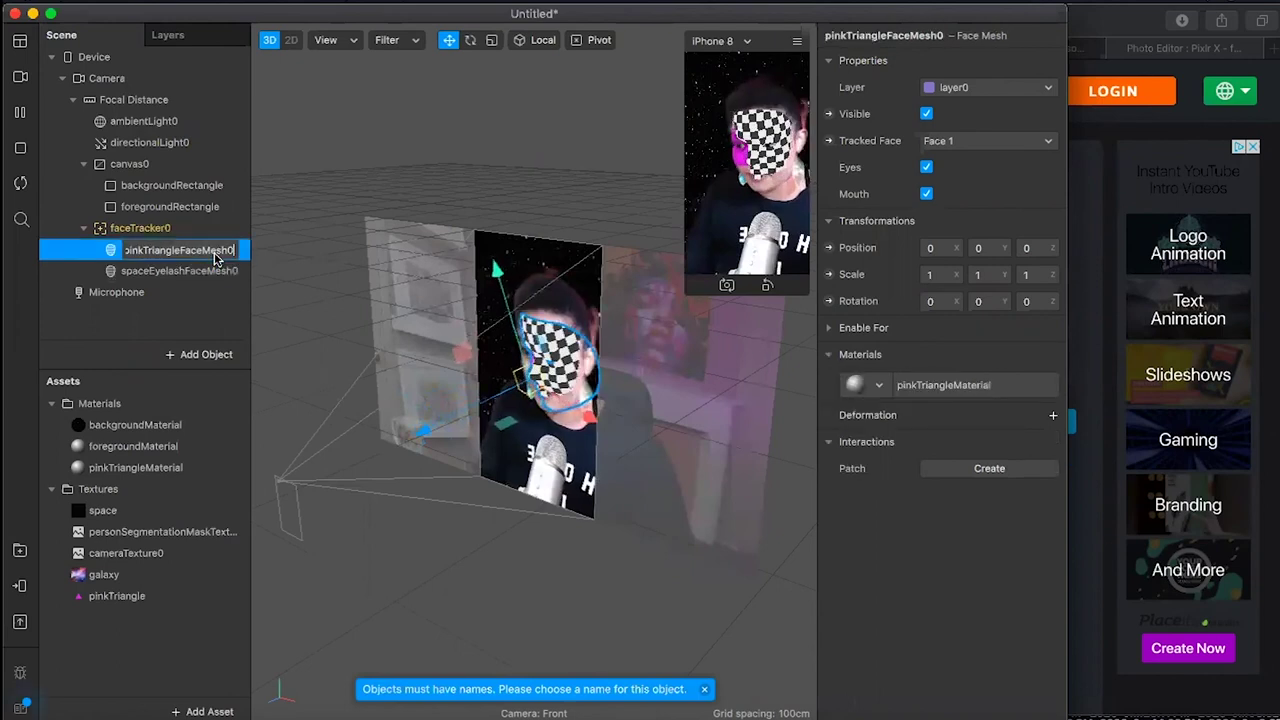
key(BackSpace)
key(Return)
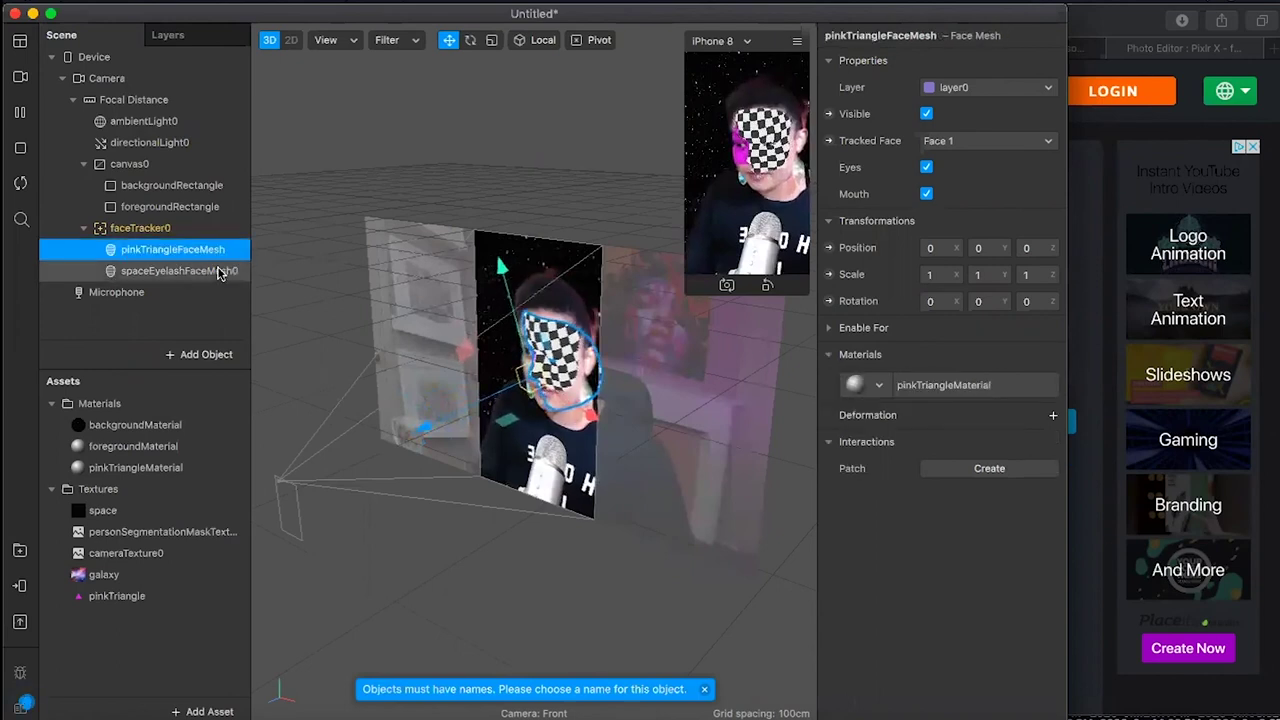
click(219, 272)
click(219, 272)
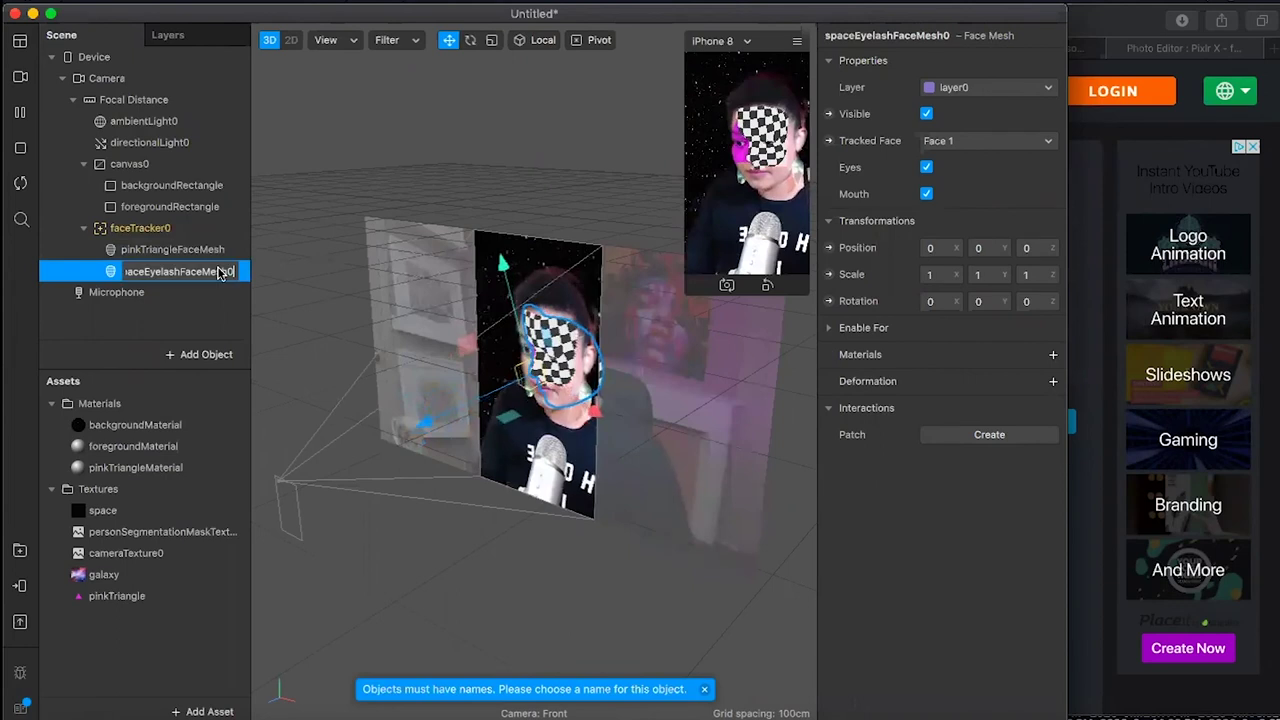
key(Return)
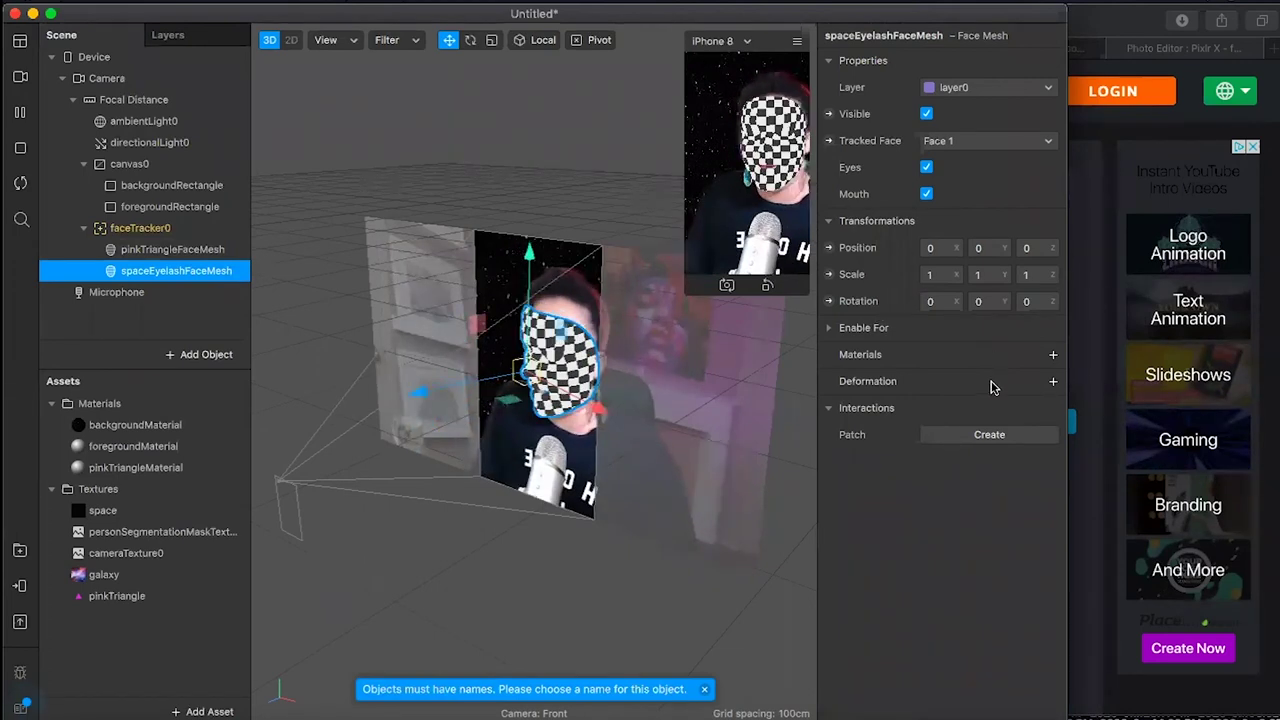
Create a new material and assign it to spaceEyelashFaceMesh.
click(1052, 355)
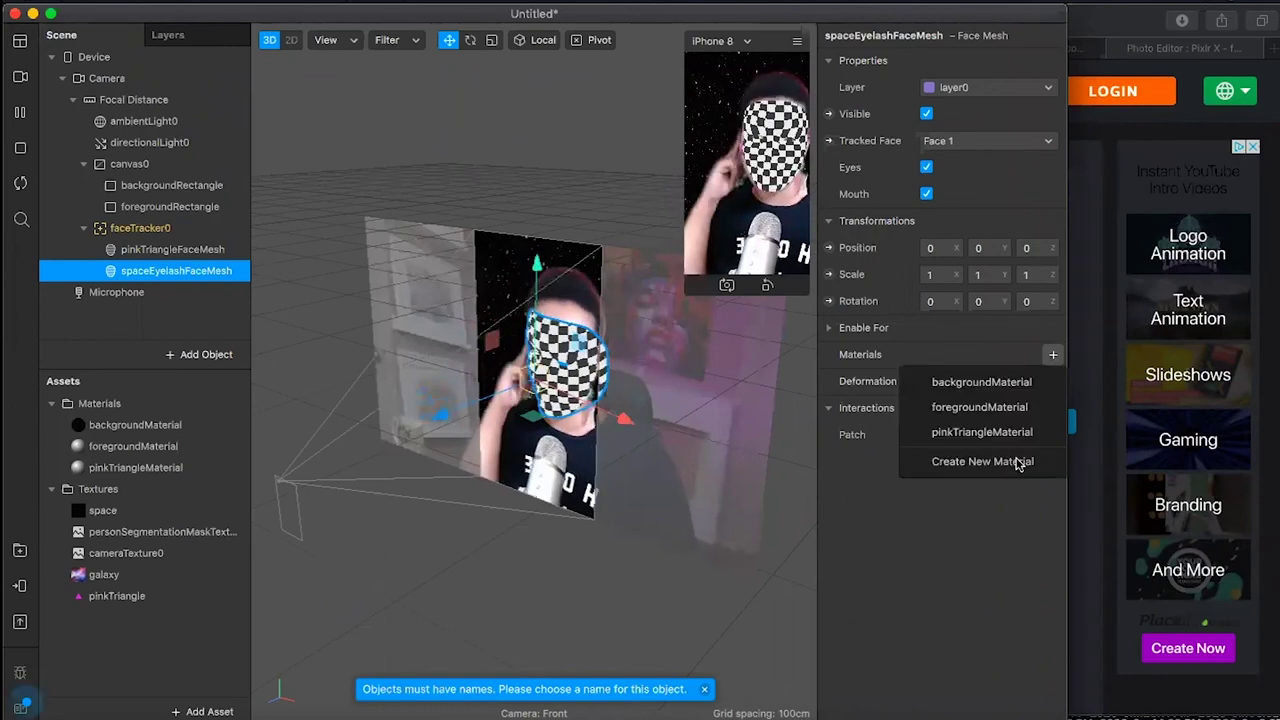
click(1017, 462)
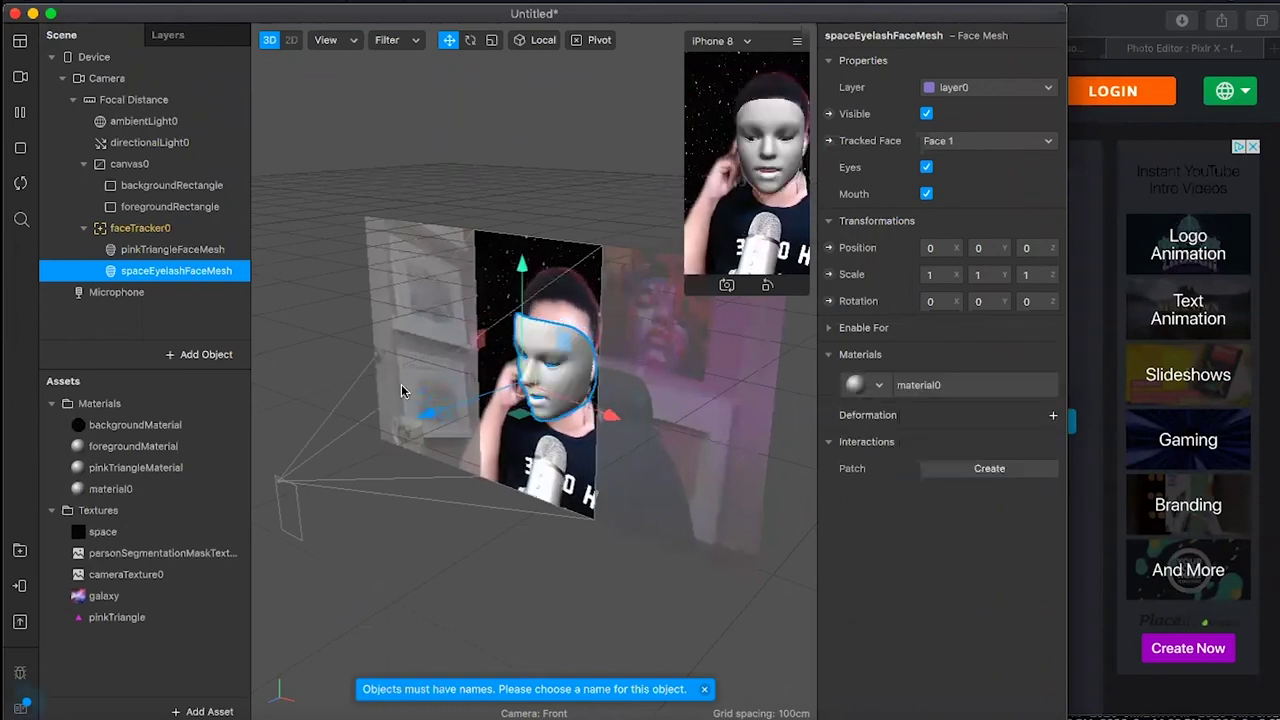
Rename material0 as spaceEyelashMaterial.
click(111, 489)
click(165, 490)
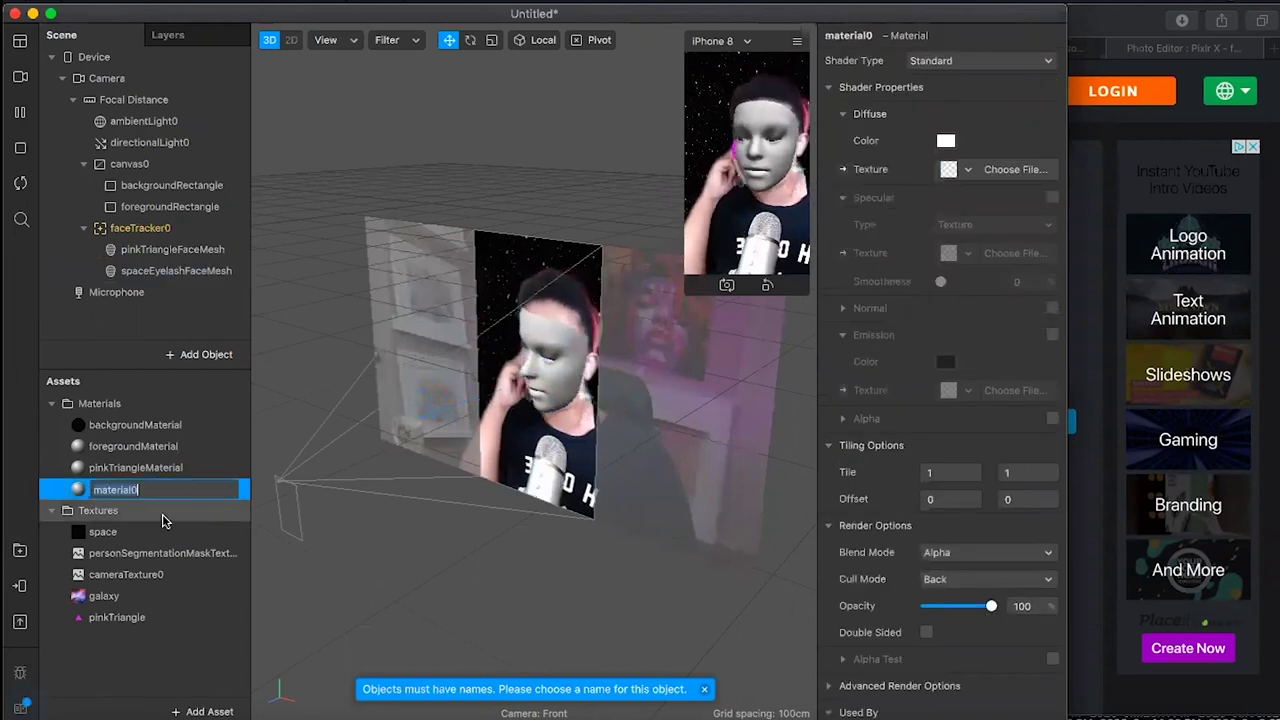
text(spaceEy)
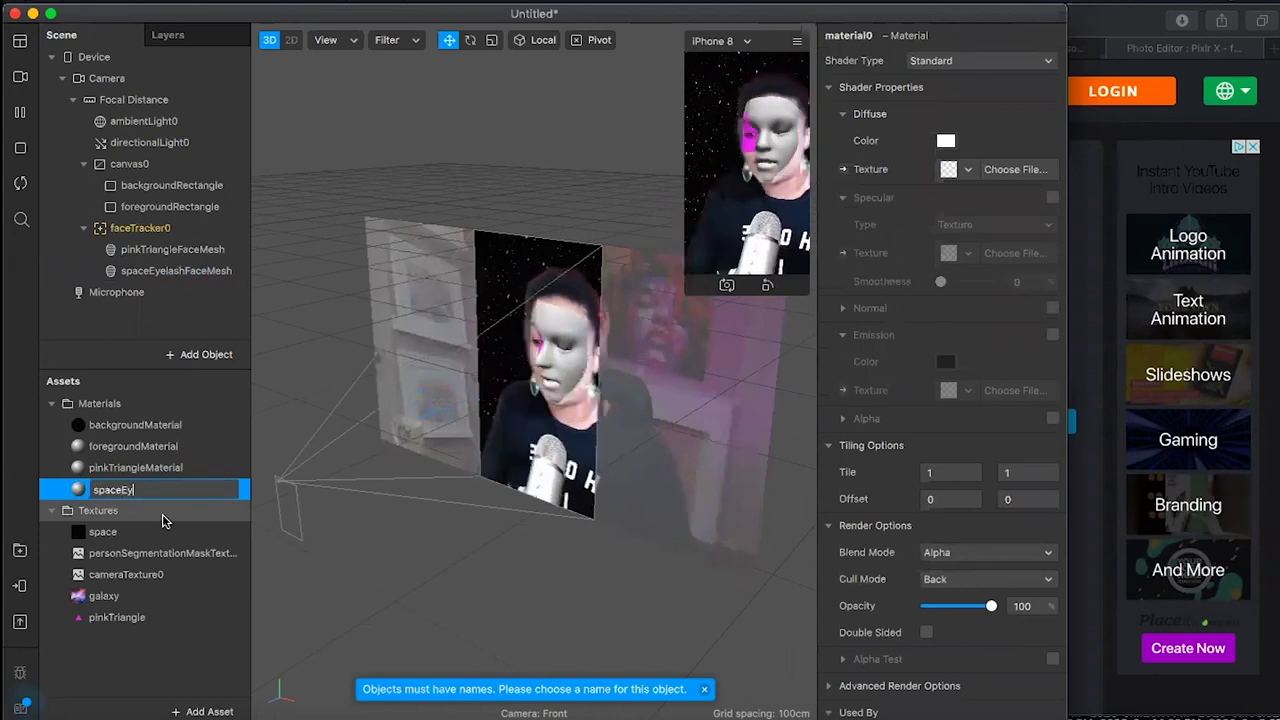
text(elashMat)
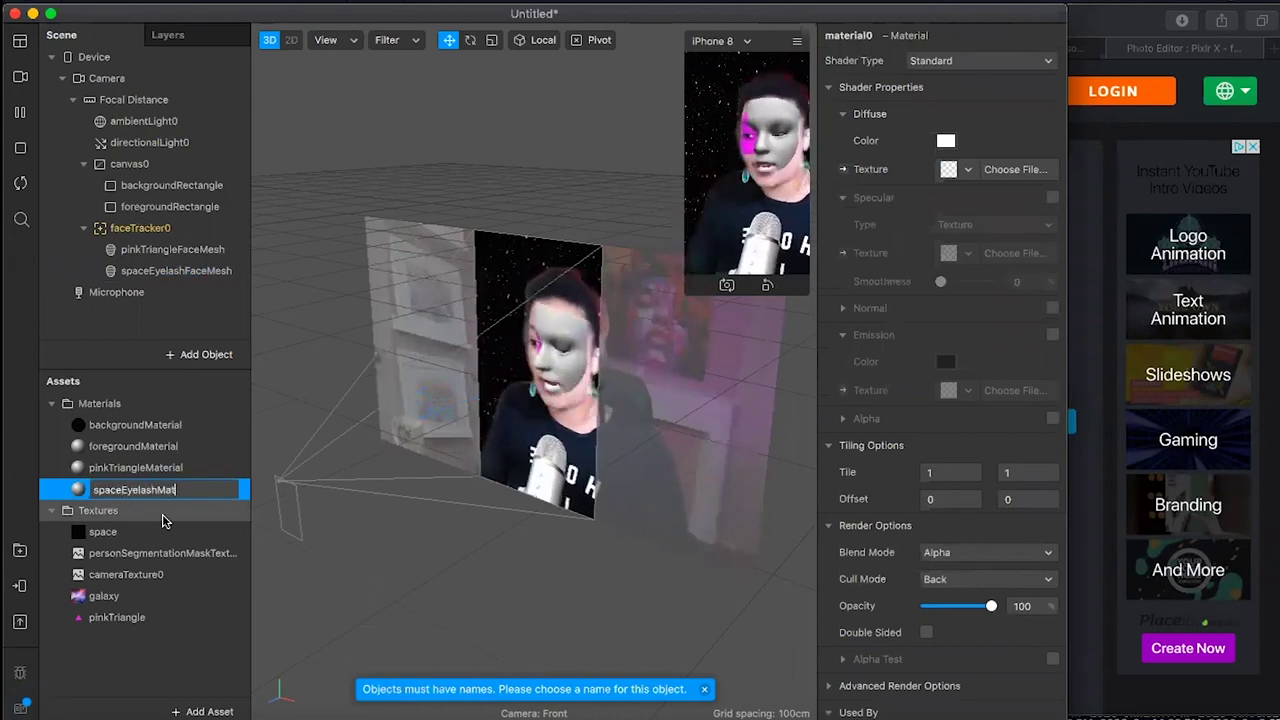
text(erial)
key(Return)
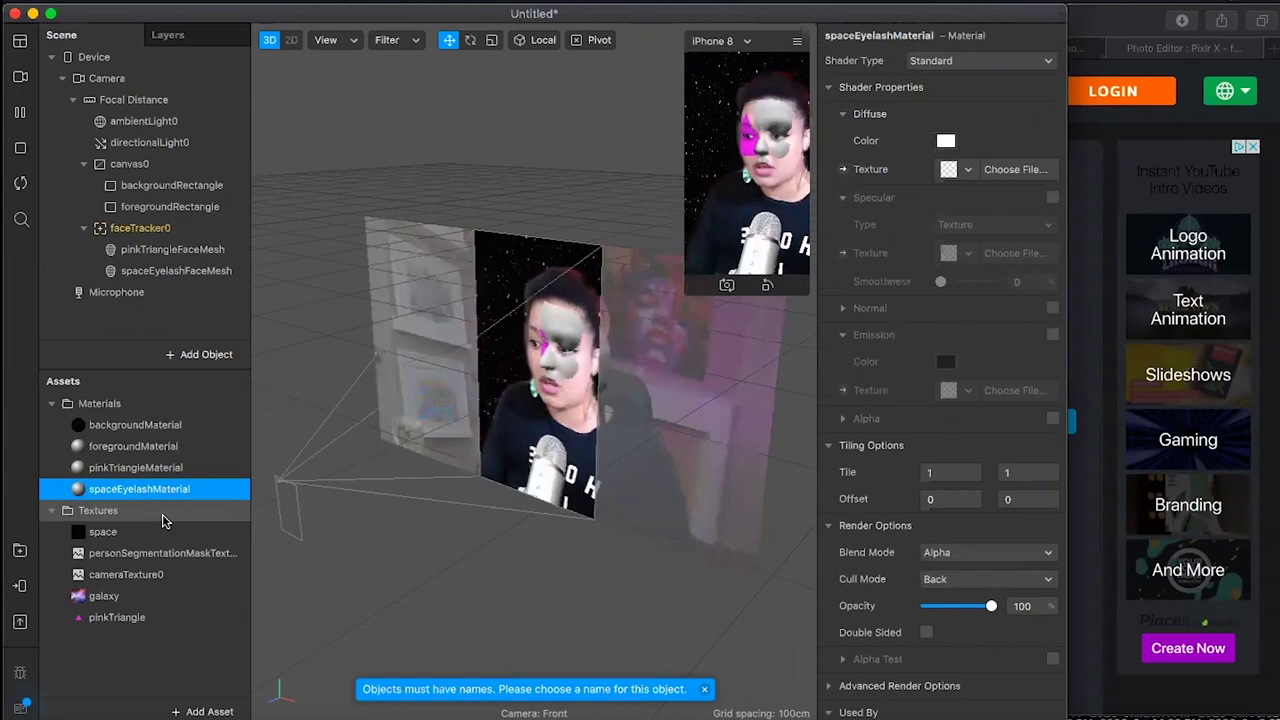
Set spaceEyelashMaterial's shader type to Face Paint and load spaceEyelash.png as its texture.
click(929, 62)
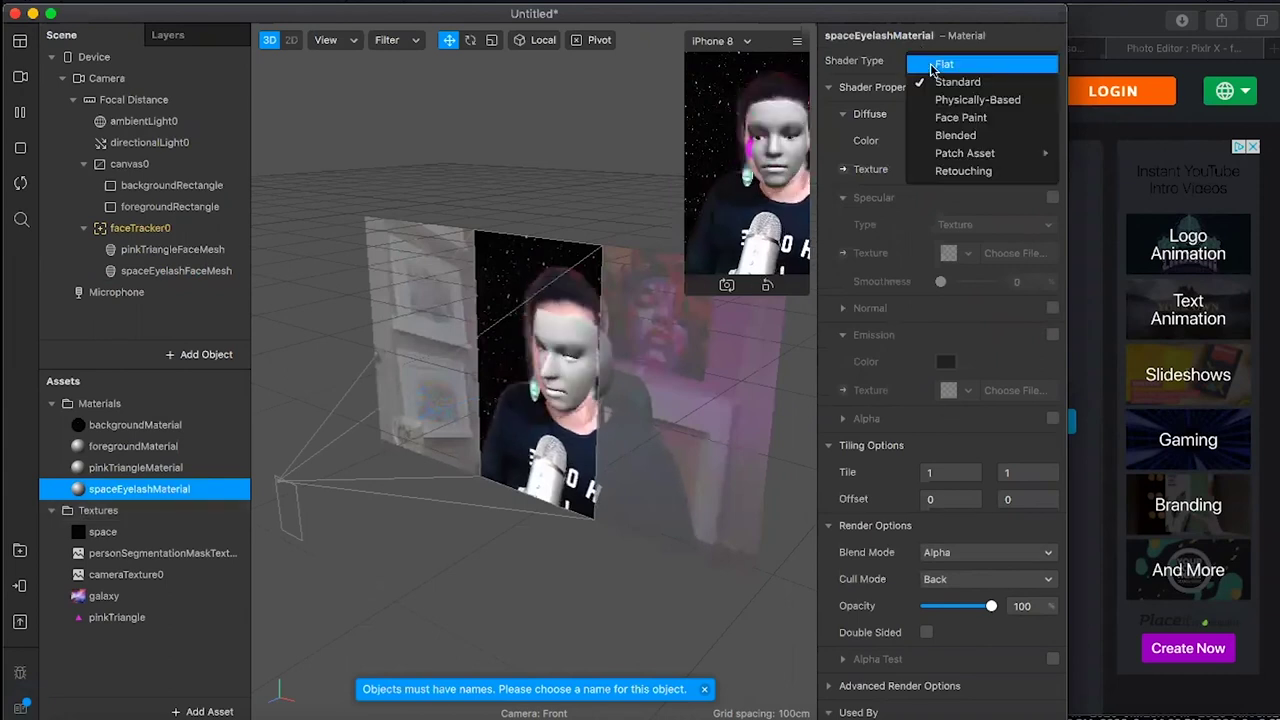
click(962, 119)
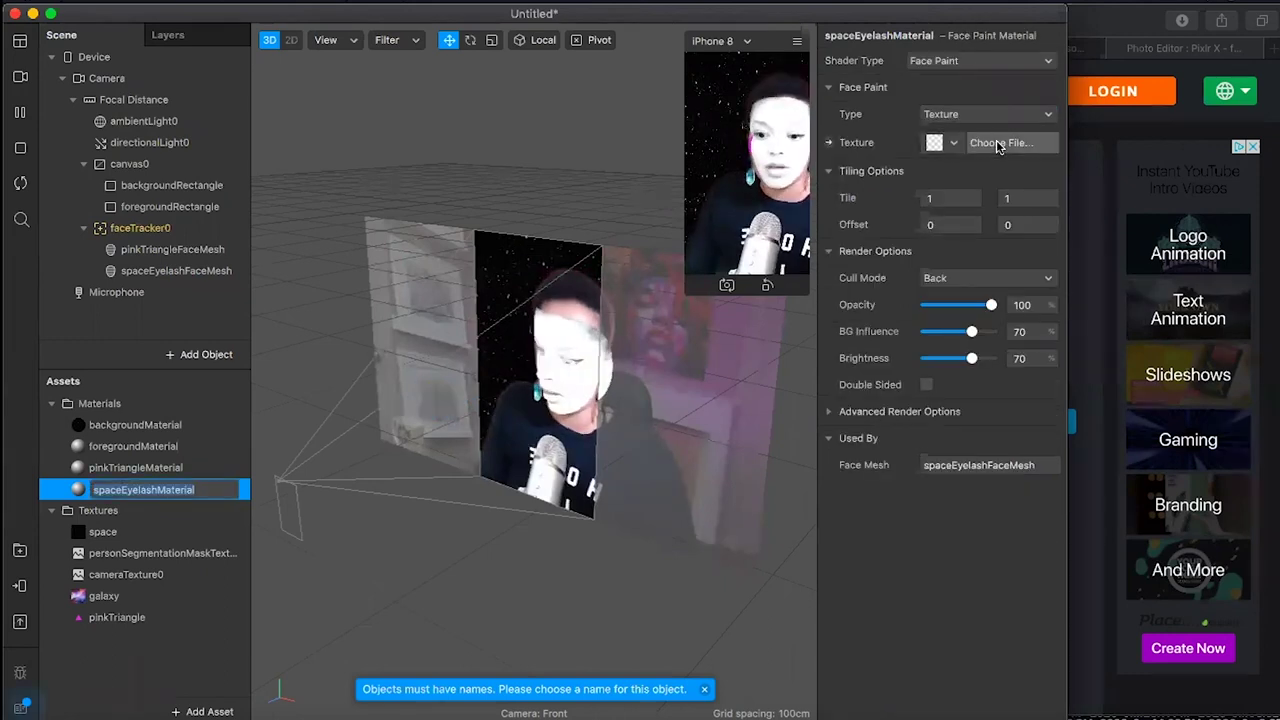
click(998, 145)
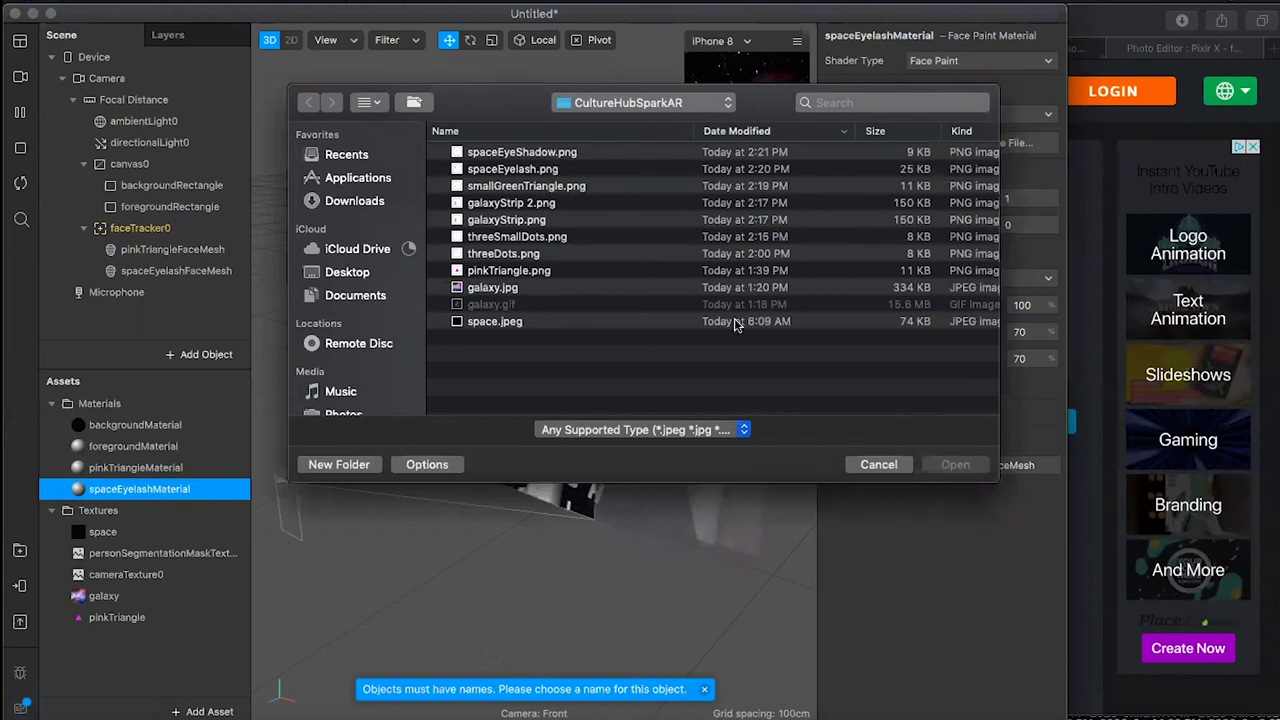
click(720, 169)
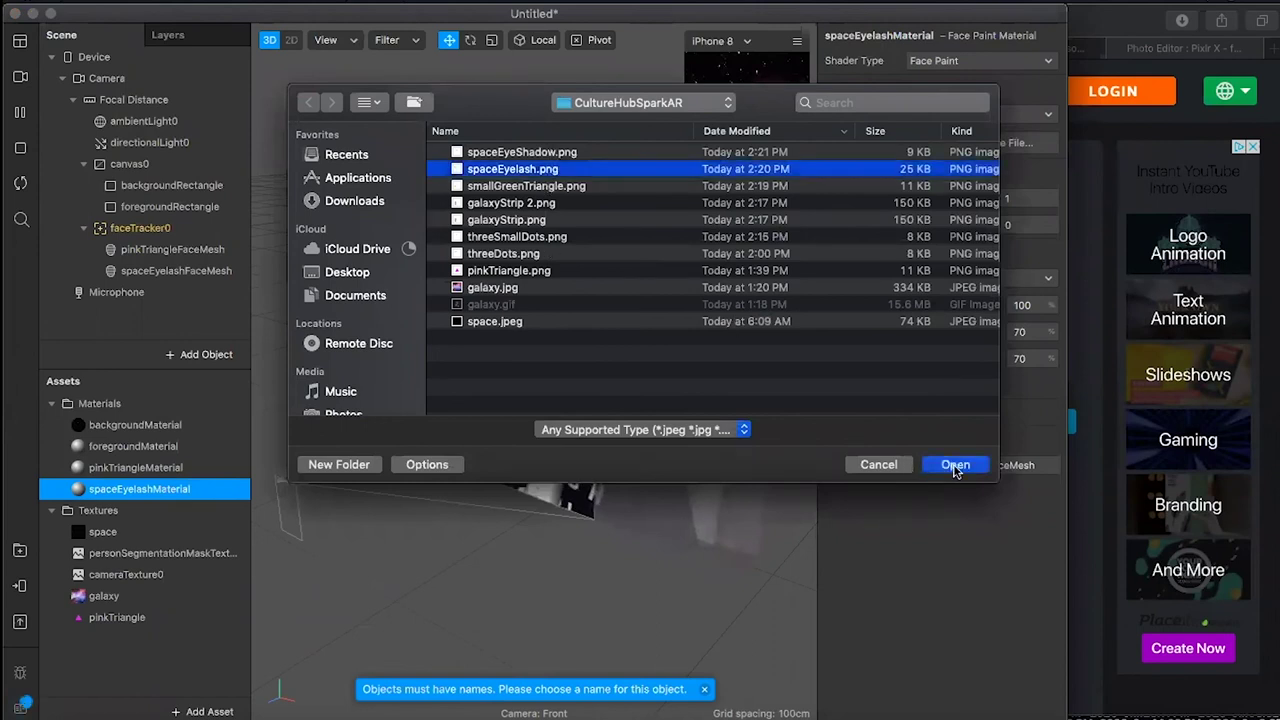
click(955, 465)
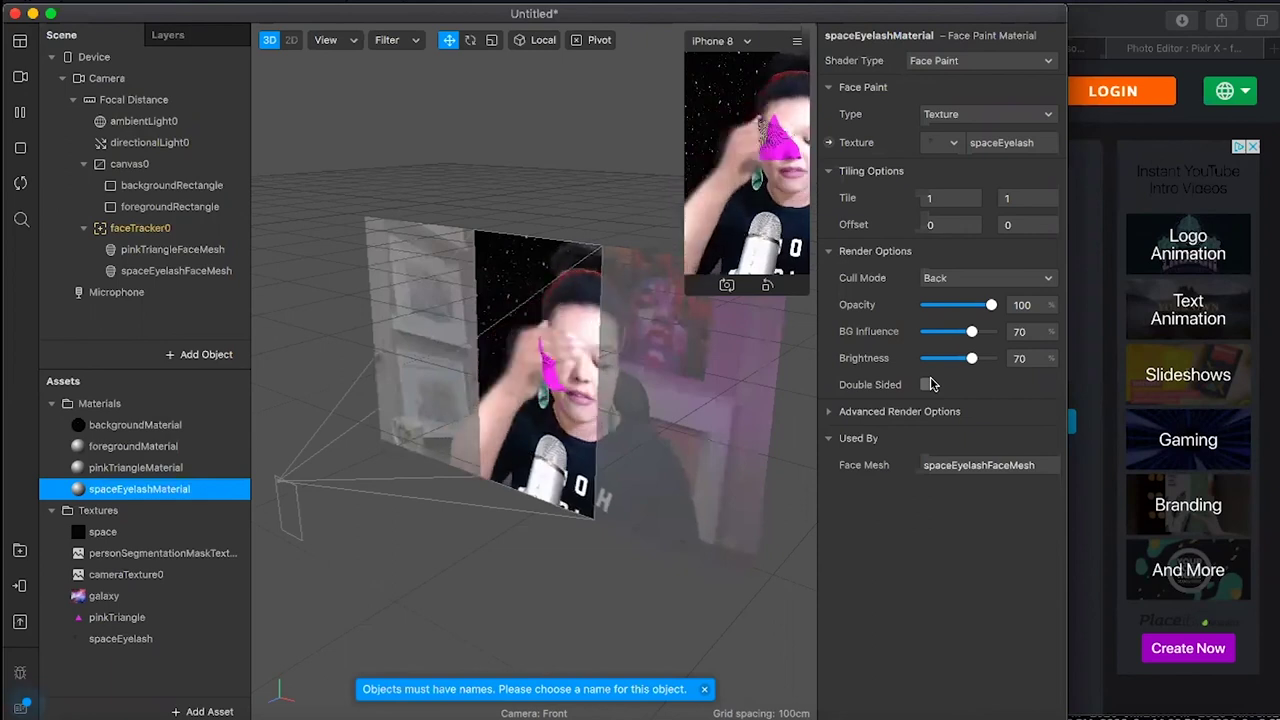
Shift the eyelash texture horizontally across the face by setting its first offset value to -0.4.
click(935, 224)
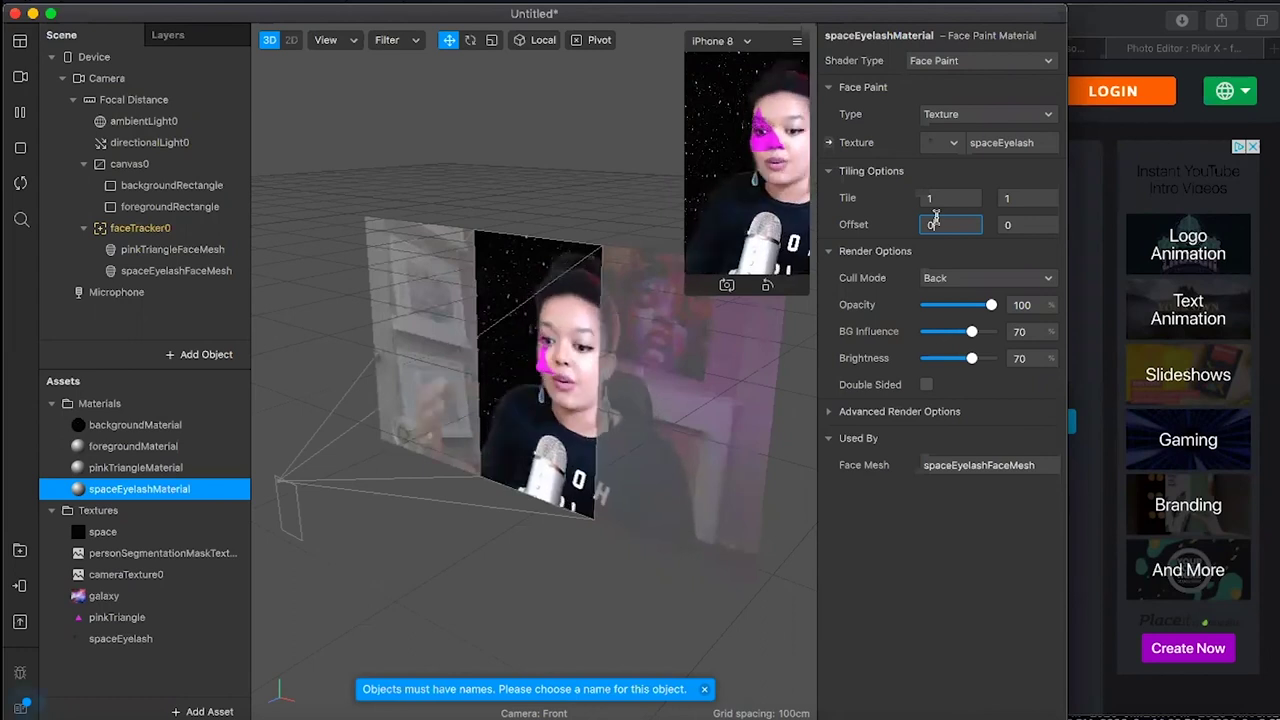
text(-6)
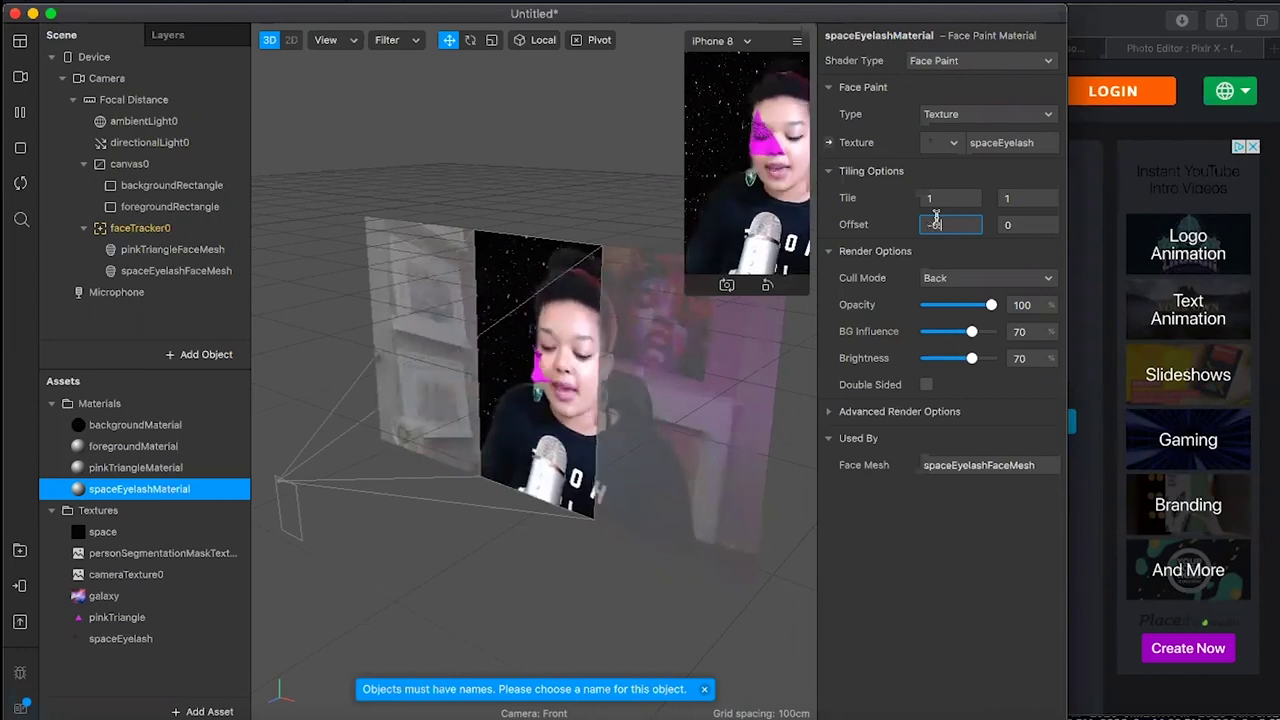
text(5)
key(Return)
mouse_move(935, 215)
mouse_down()
mouse_move(990, 220)
mouse_move(920, 222)
mouse_up()
click(942, 226)
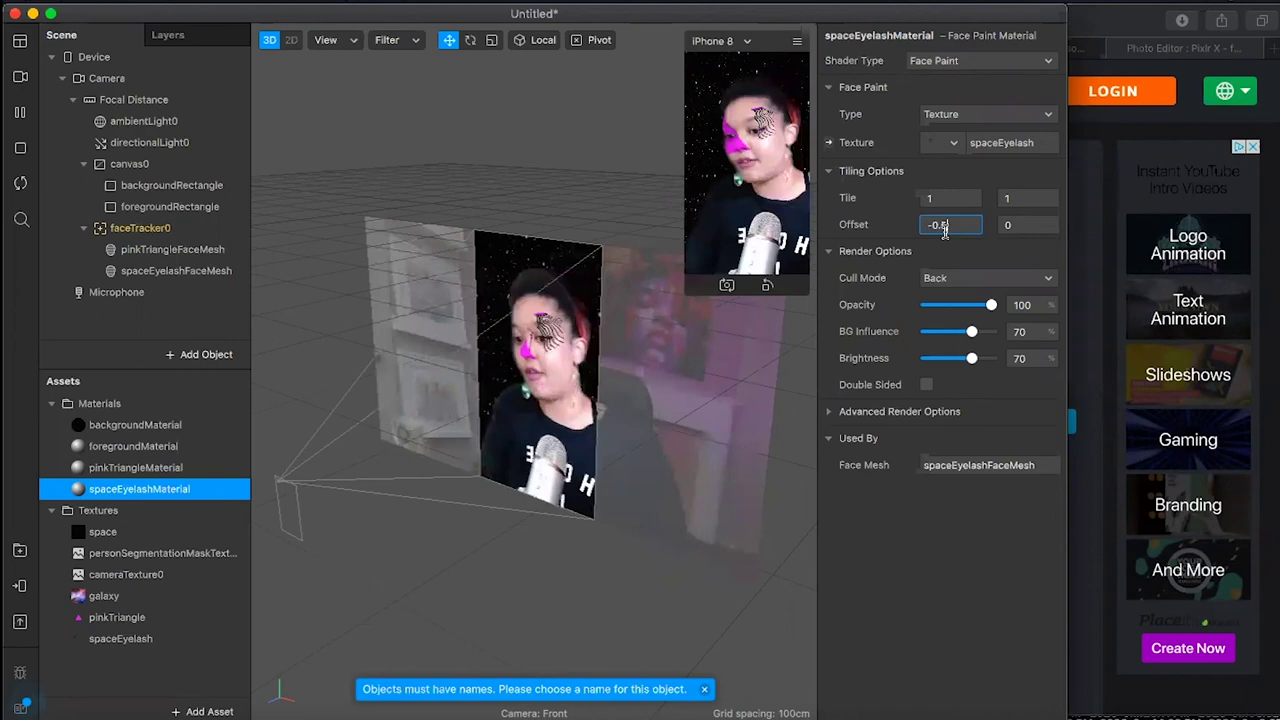
key(BackSpace)
text(4)
key(Return)
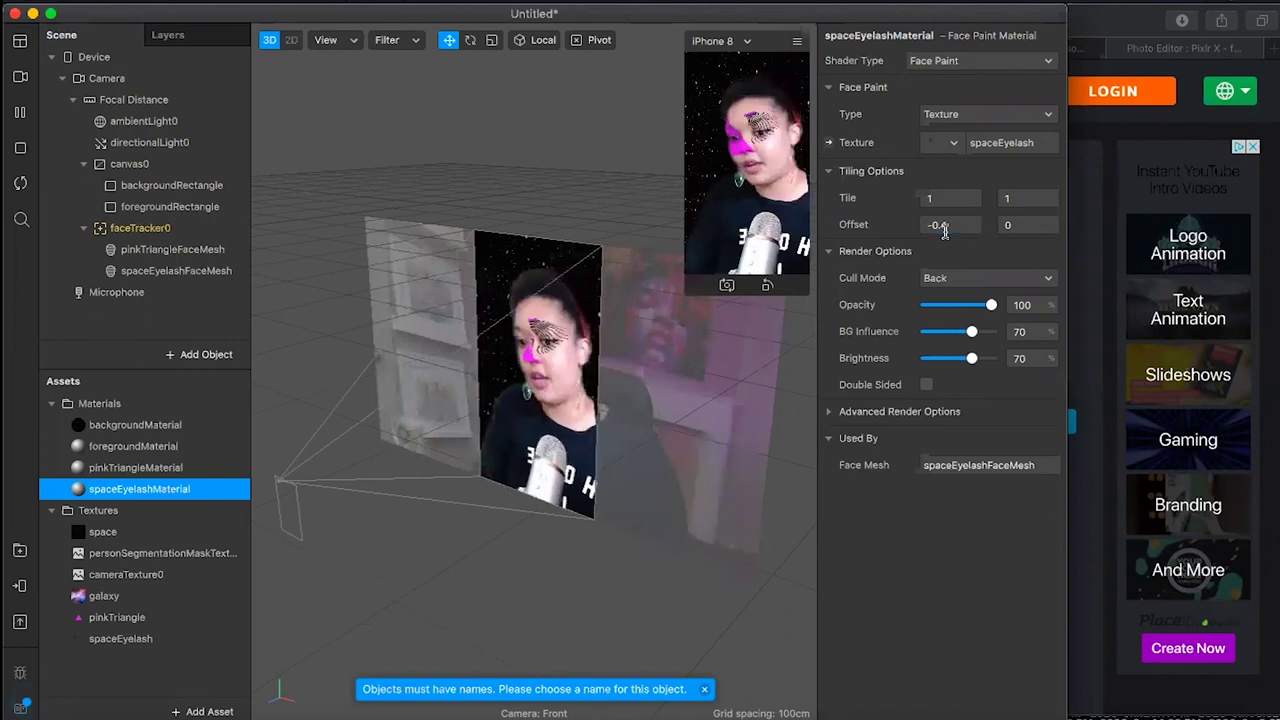
Shift the eyelash texture vertically, trying a second offset value of -0.4 and settling on -0.2.
click(1014, 226)
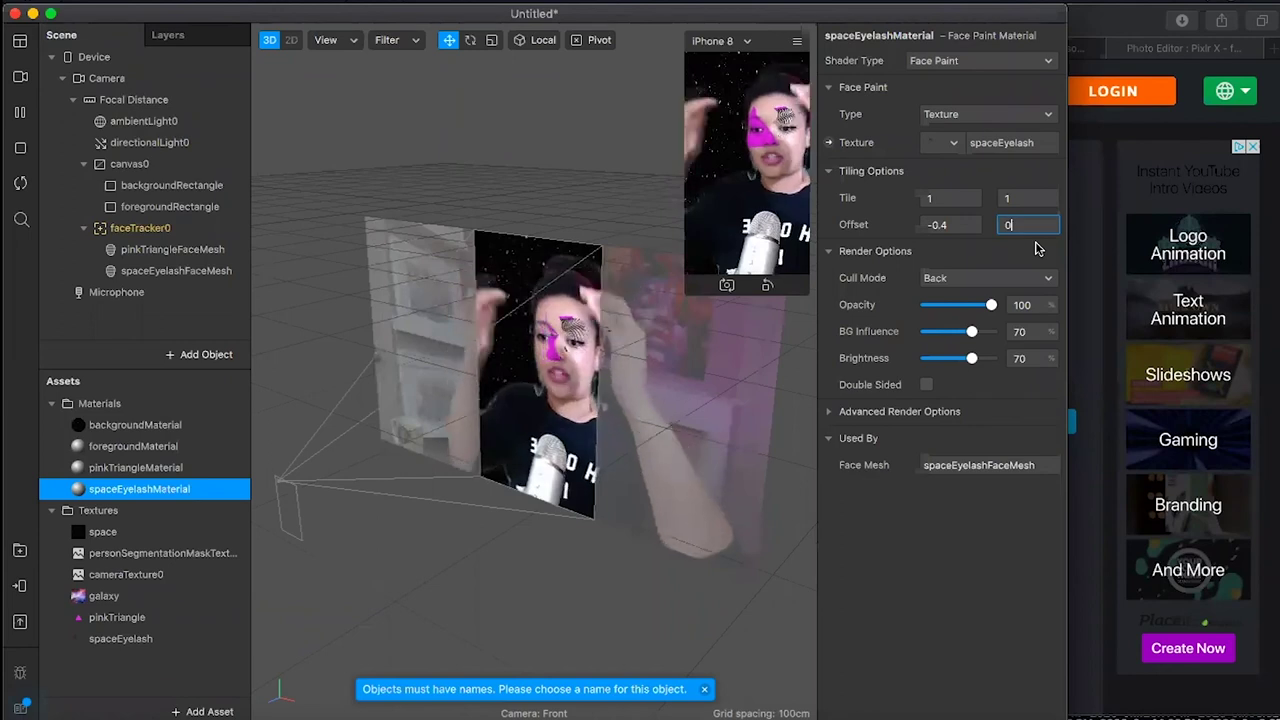
text(-)
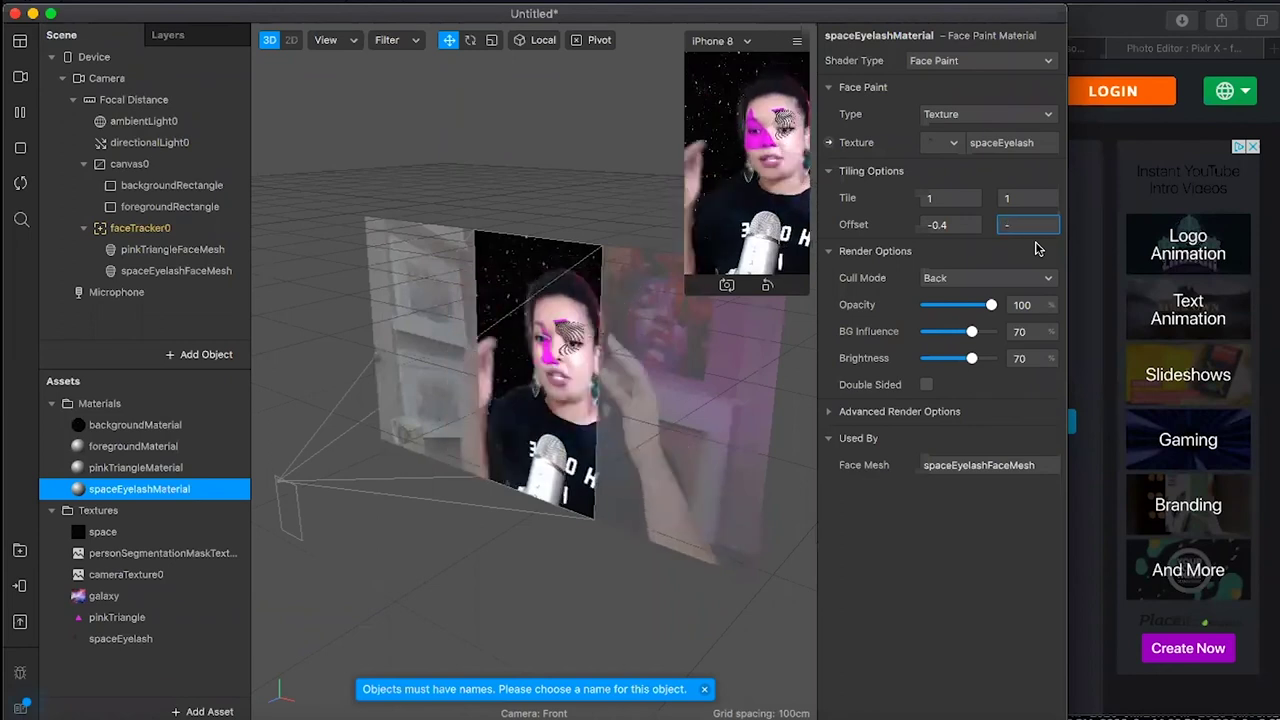
text(0.4)
key(Return)
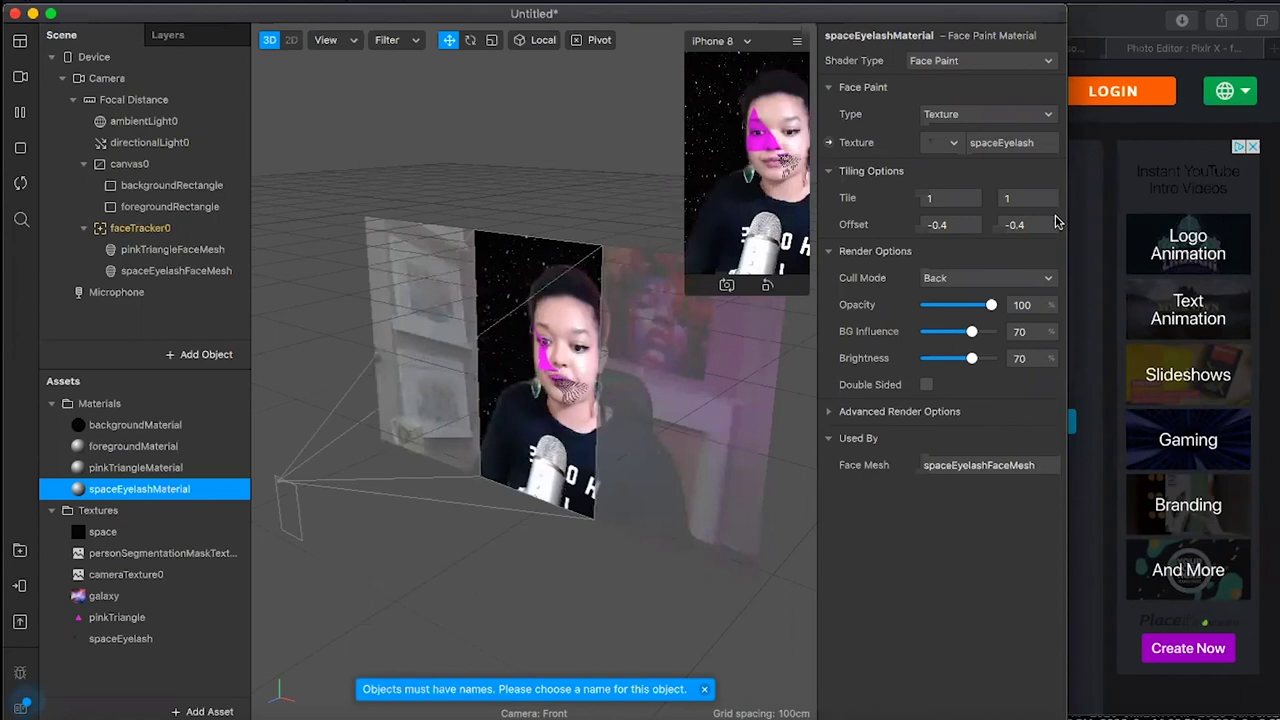
click(1046, 225)
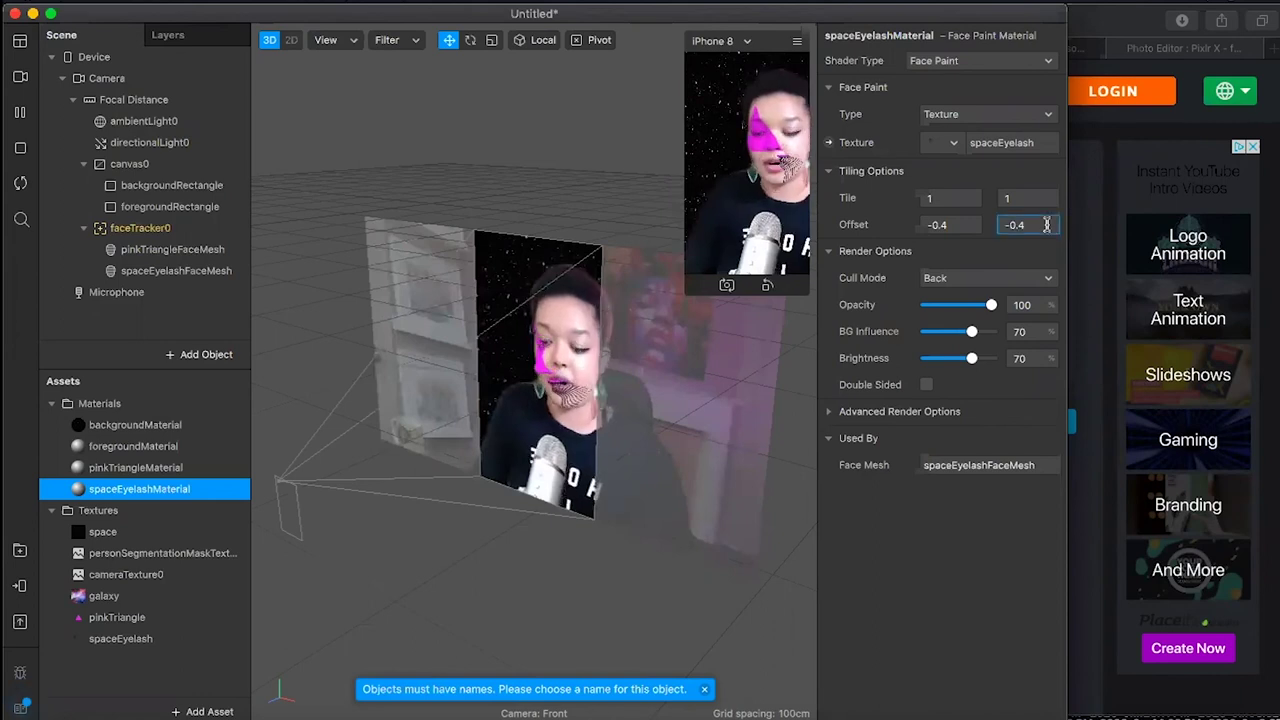
key(BackSpace)
text(2)
key(Return)
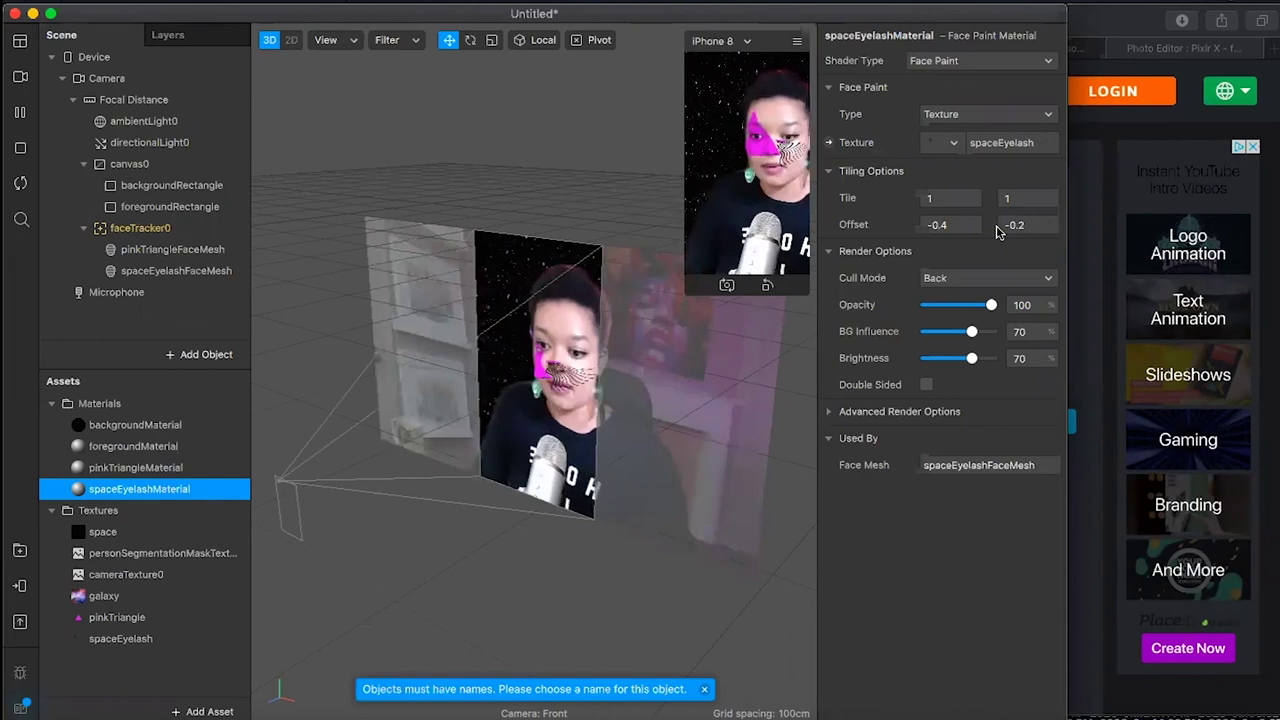
Fine-tune the eyelash texture's horizontal offset to -0.47.
click(952, 224)
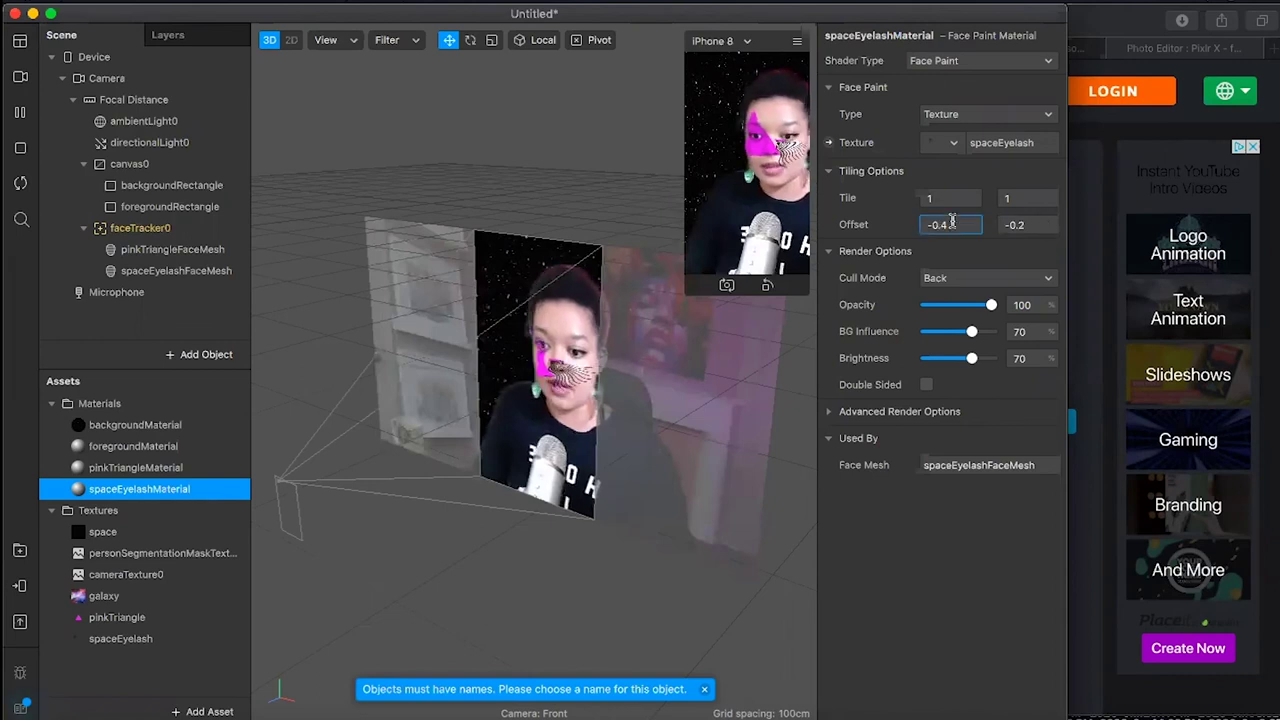
text(8)
key(Return)
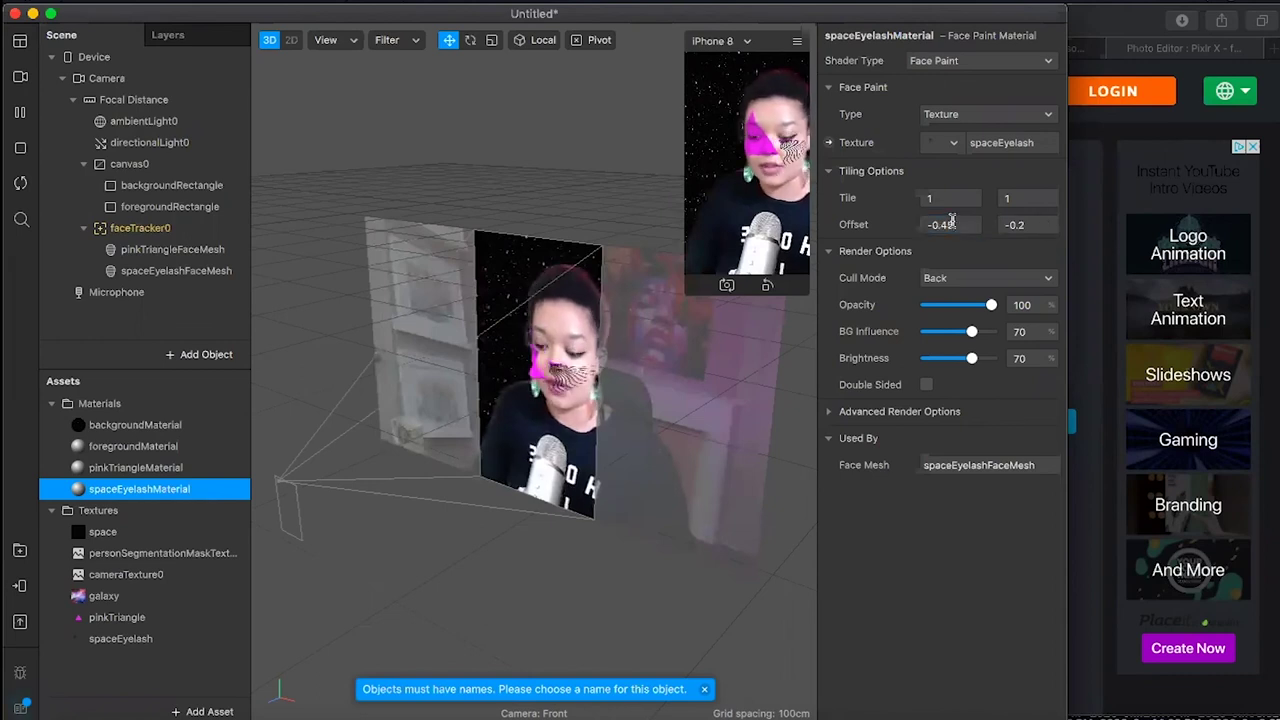
drag(951, 222, 991, 226)
click(991, 226)
key(BackSpace)
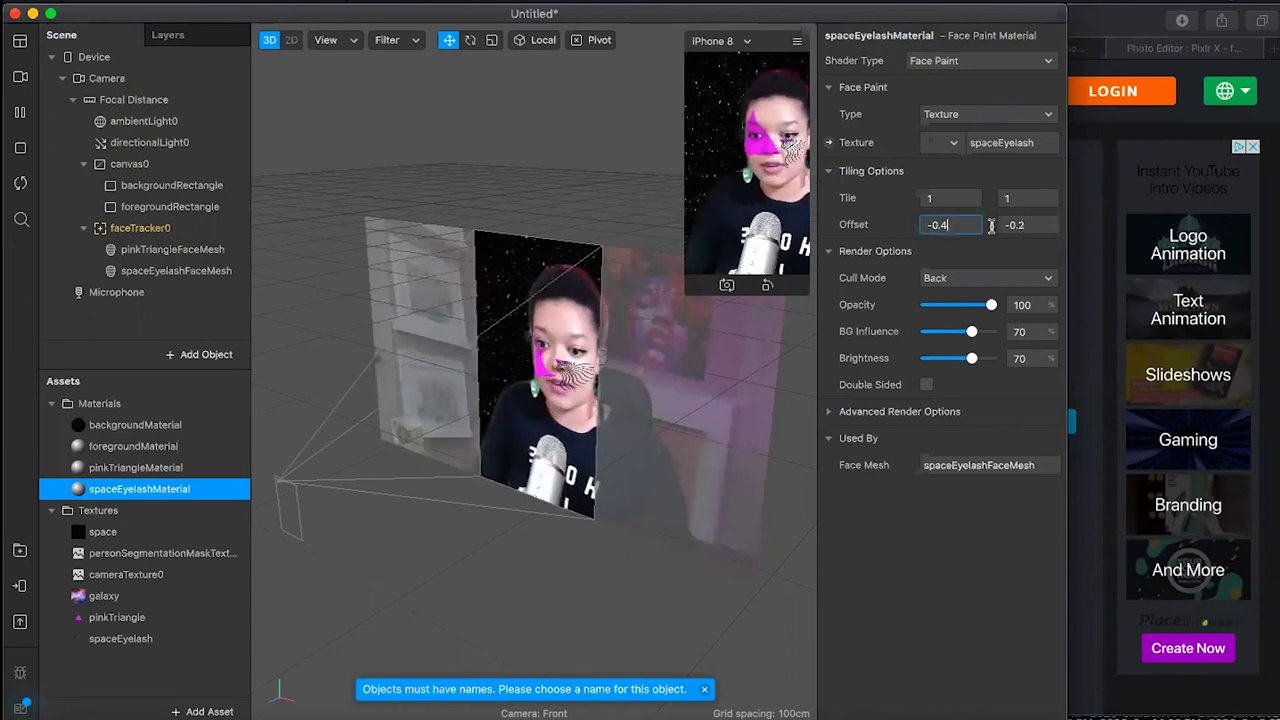
text(7)
key(Return)
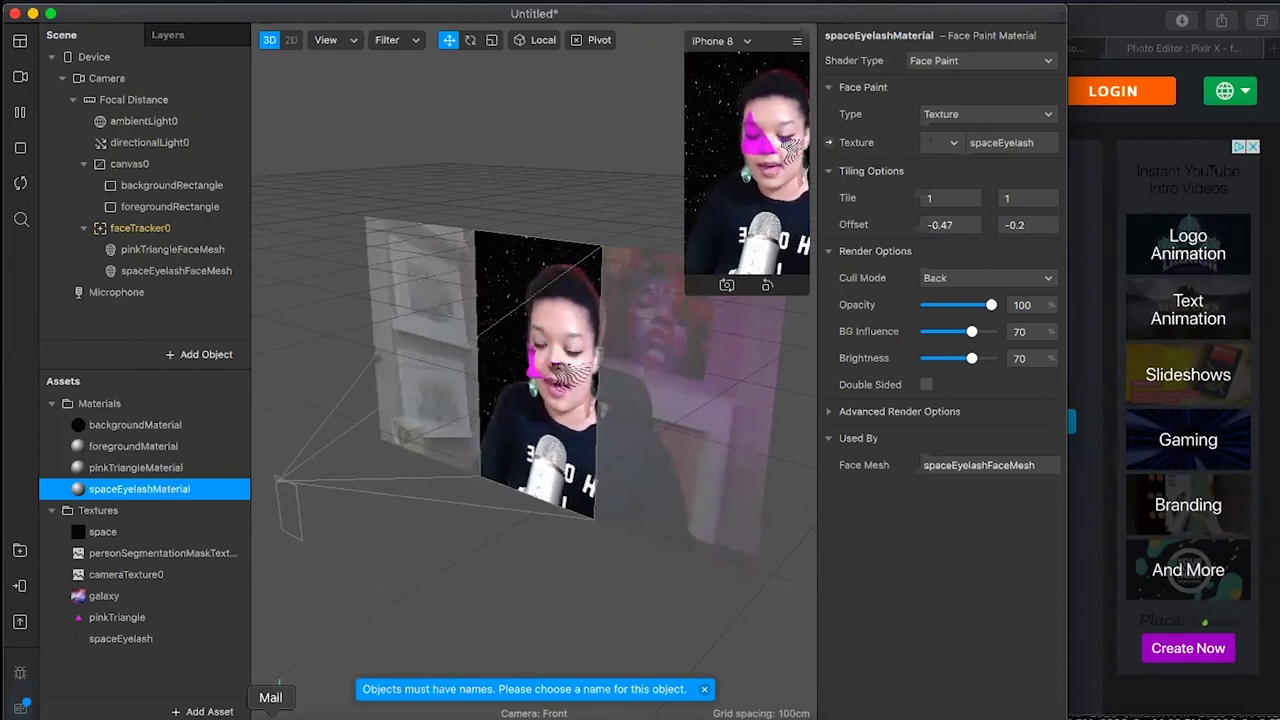
Switch to the browser, search the web for "colab culturehub" in a new tab, and open the CultureHub CoLab 2020 page.
click(221, 713)
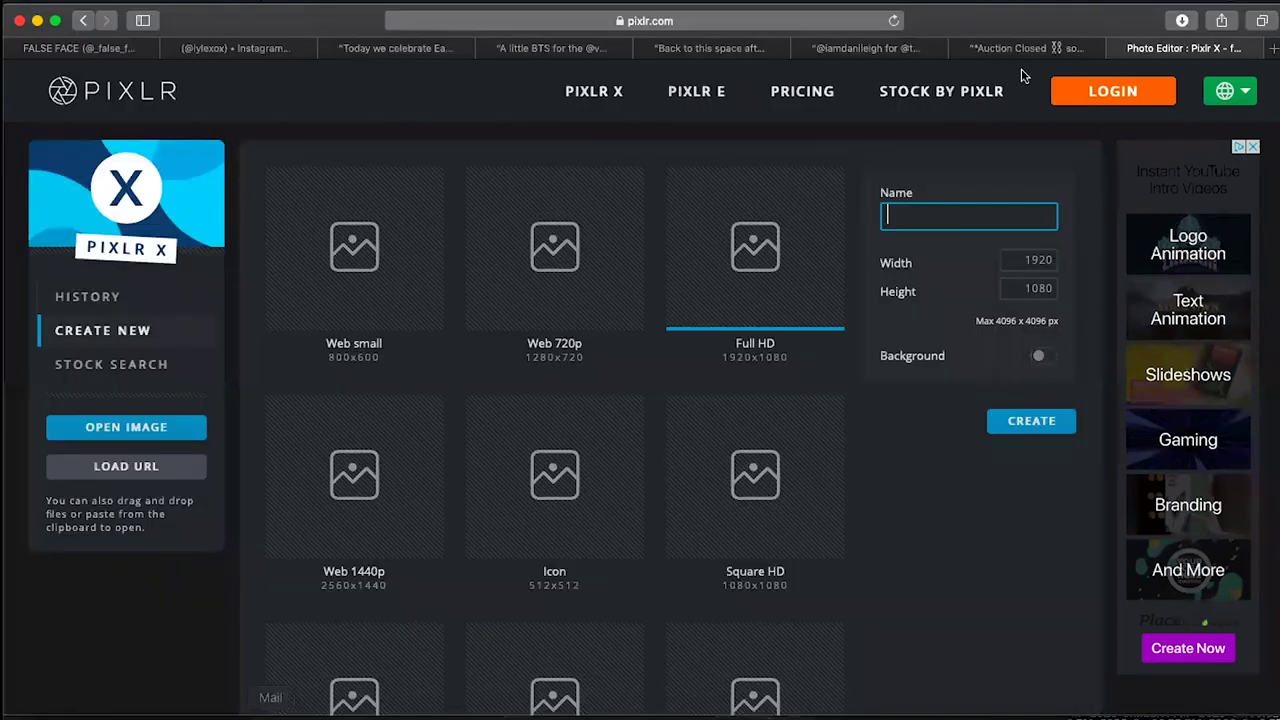
key(ctrl+Right)
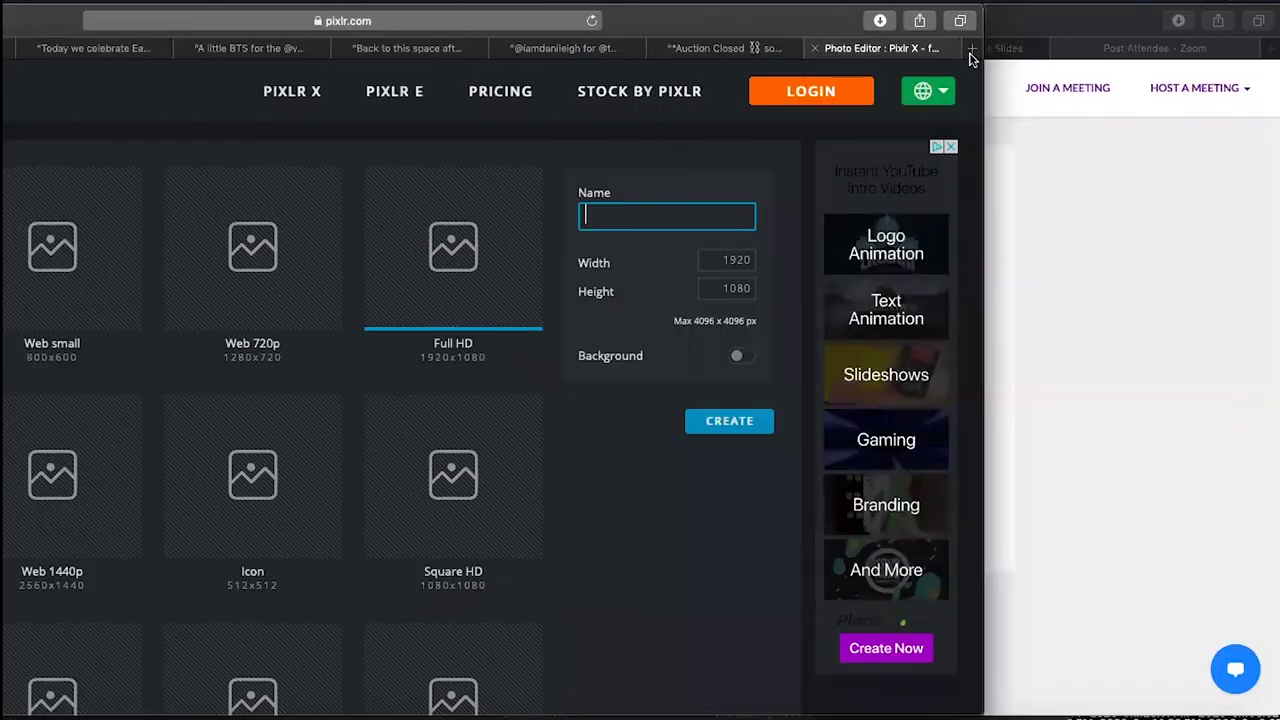
click(970, 52)
text(colab)
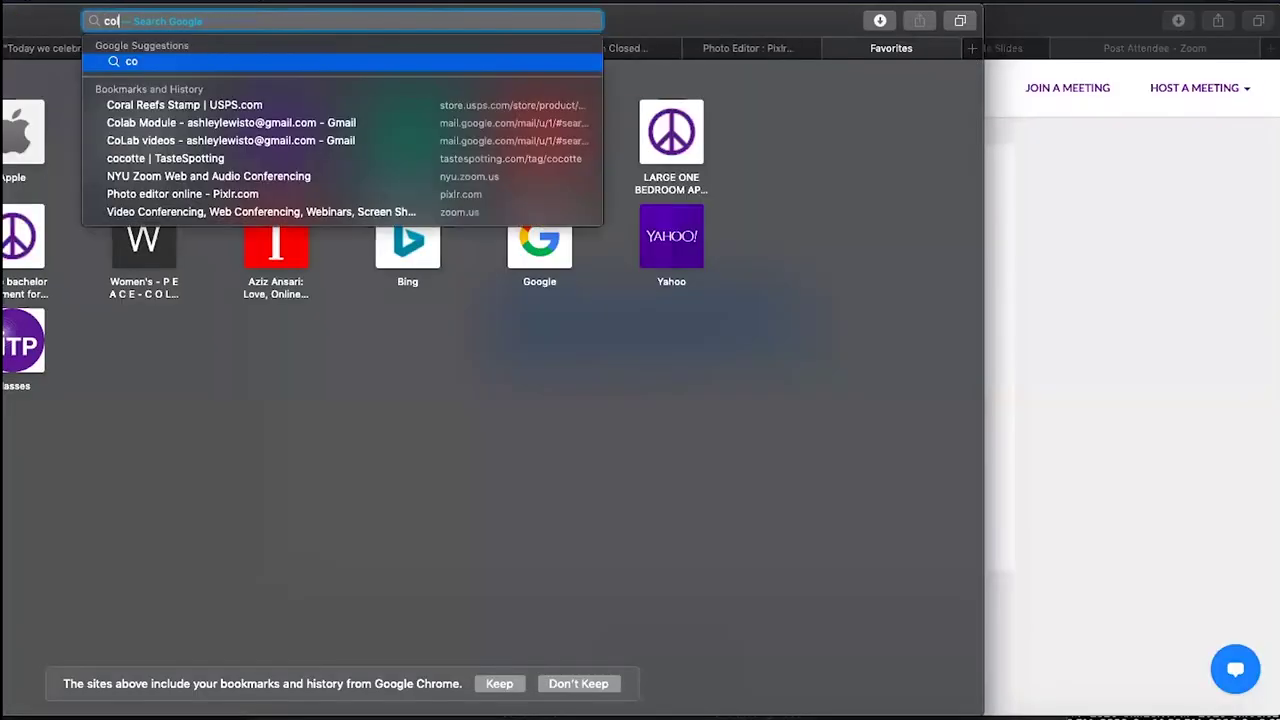
text( culture)
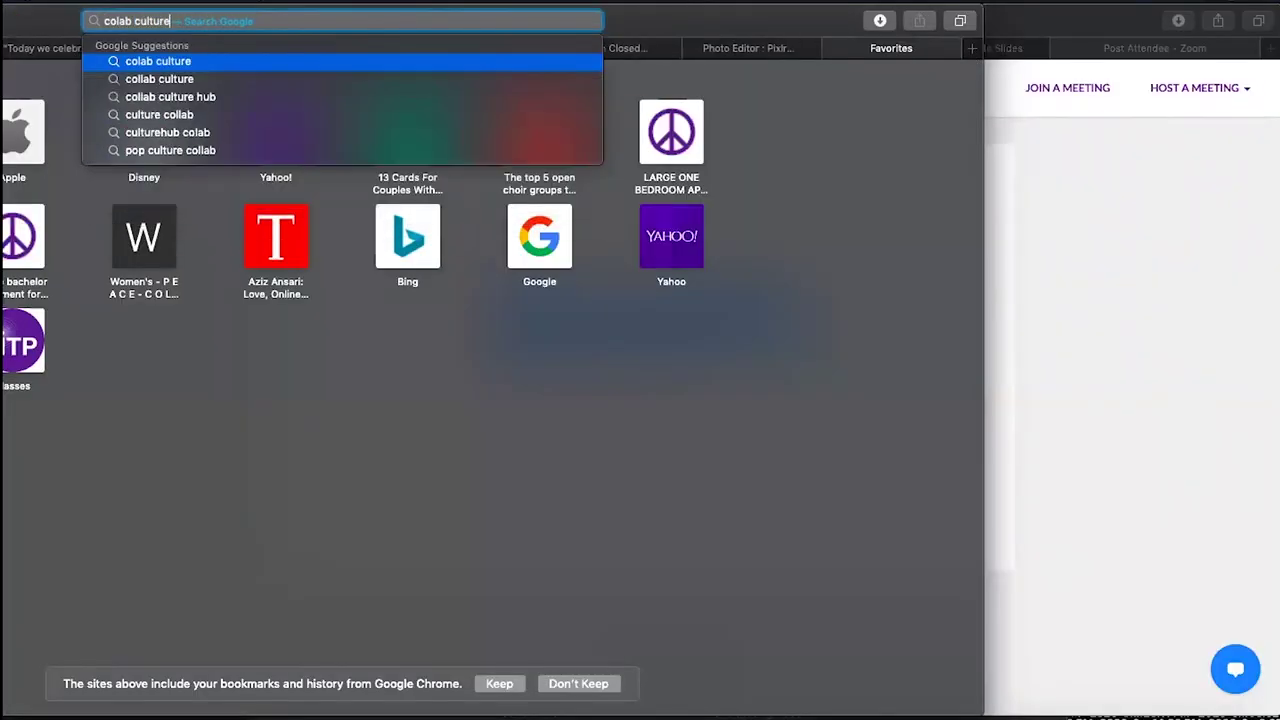
text(hub)
key(Return)
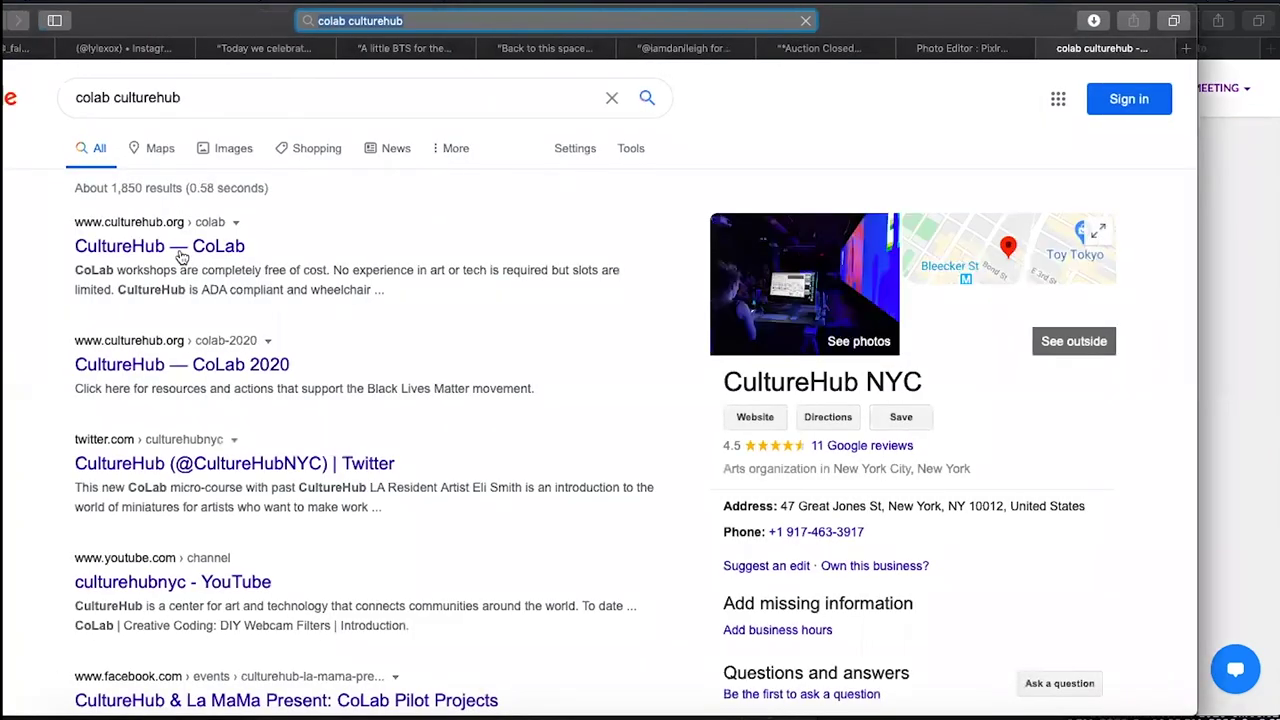
click(176, 377)
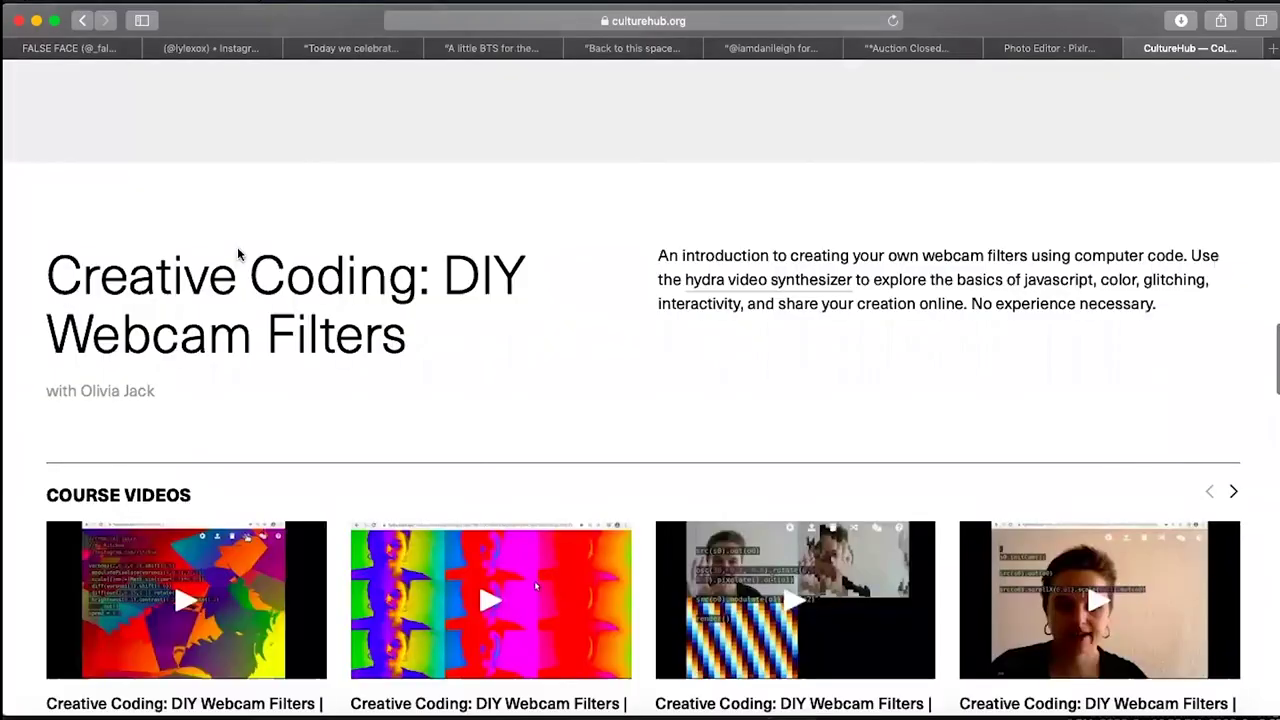
Examine the "Stories Masks & AR" artwork on the CoLab page up close as a reference for the mask design.
ctrl+scroll(239, 244, up, 5)
scroll(239, 244, down, 10)
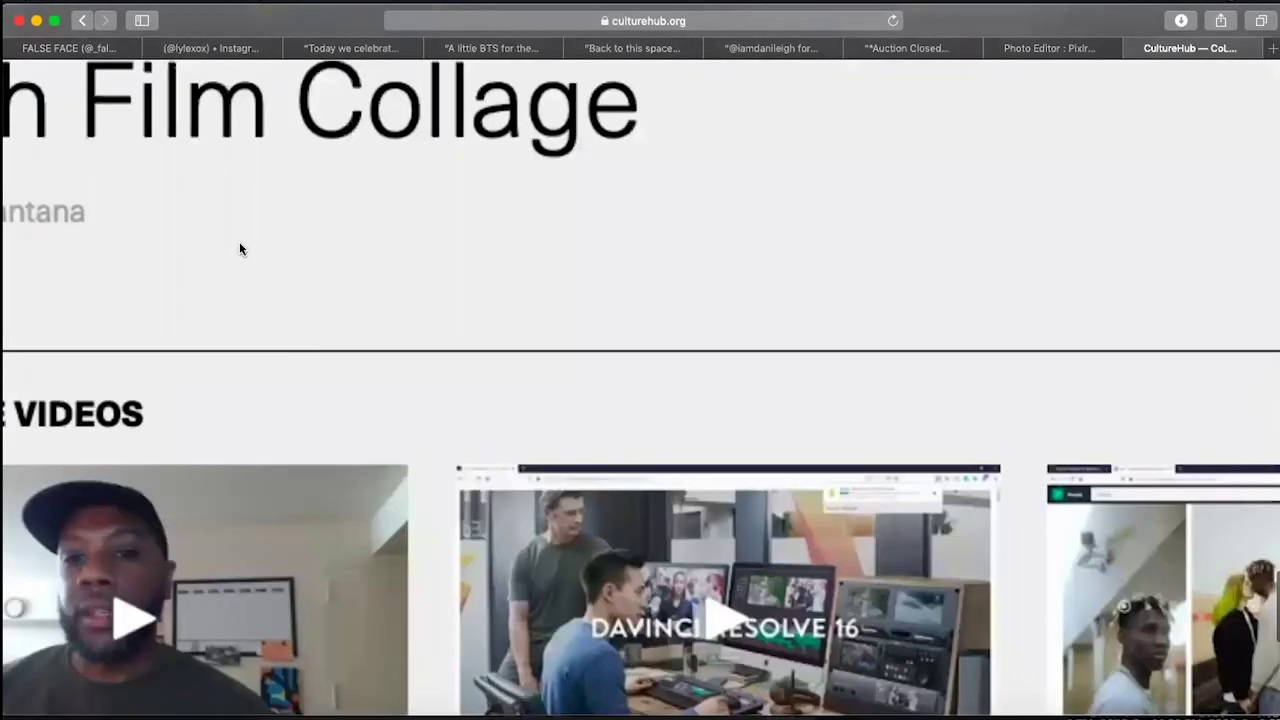
scroll(250, 240, down, 5)
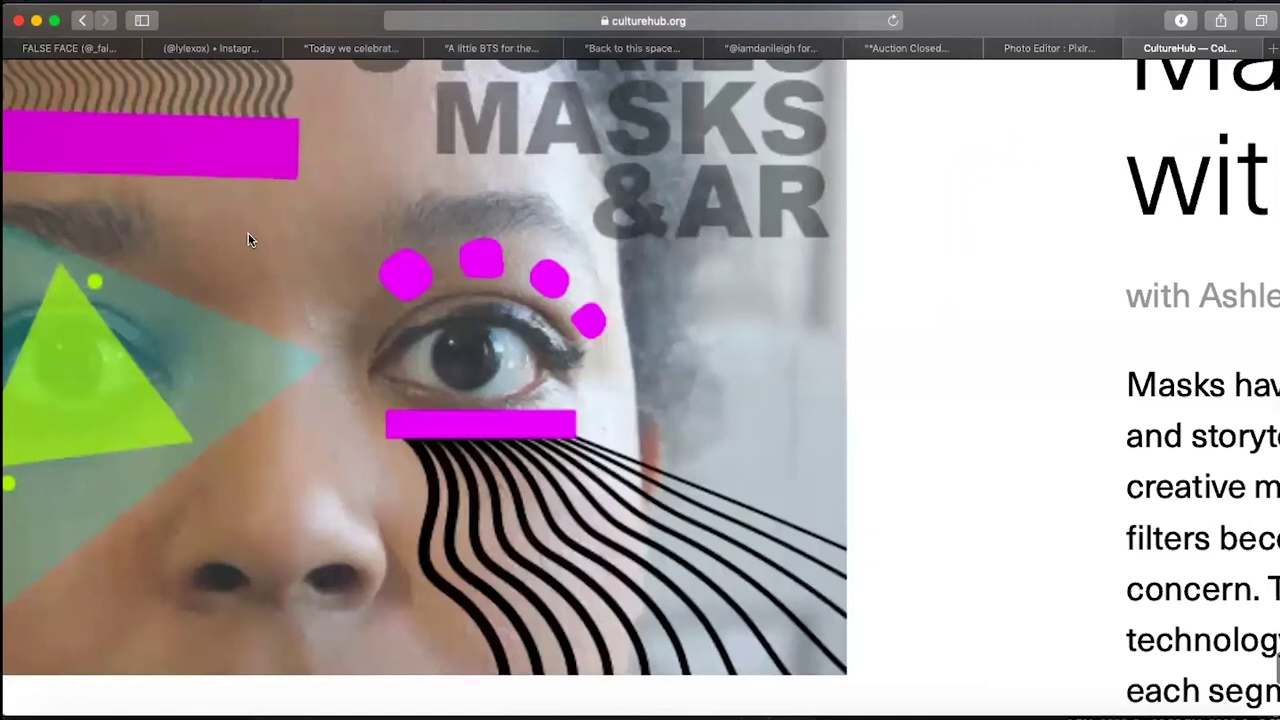
scroll(250, 240, left, 3)
ctrl+scroll(250, 240, down, 3)
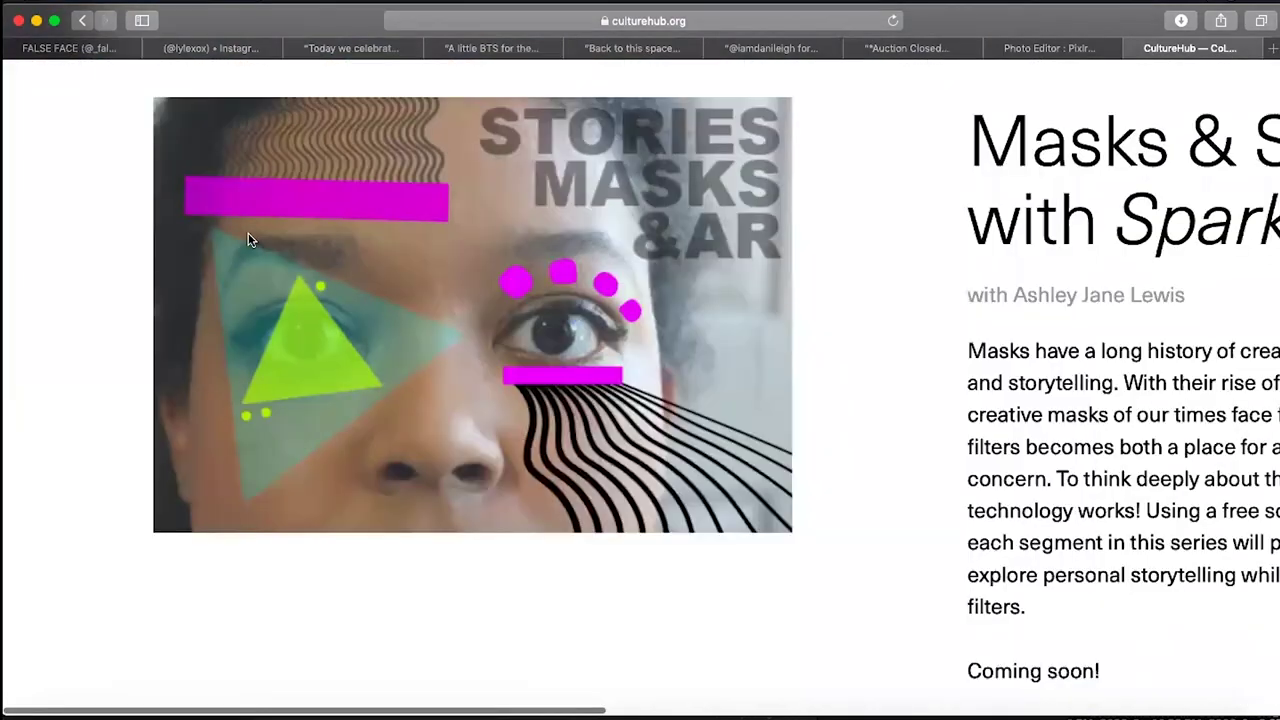
ctrl+scroll(250, 240, up, 2)
scroll(250, 240, up, 1)
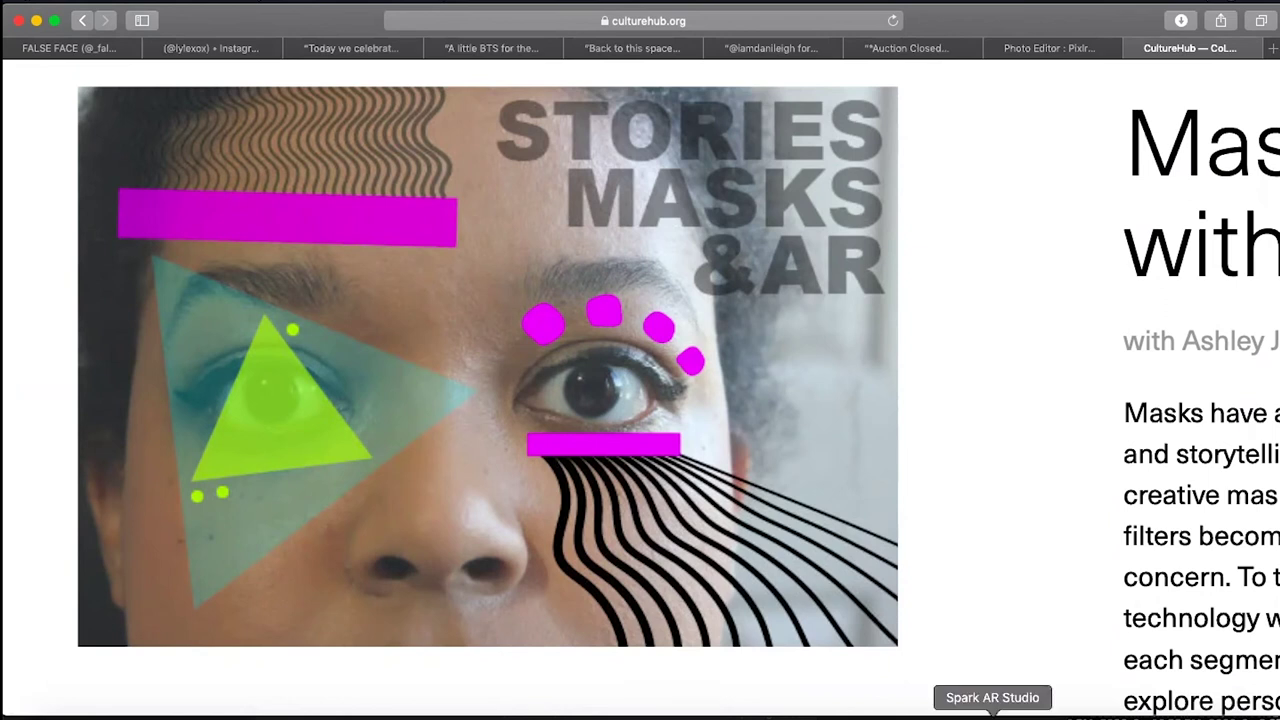
Check the mask in Spark AR Studio against the artwork, and switch to the Pixlr photo editor page in the browser.
click(993, 716)
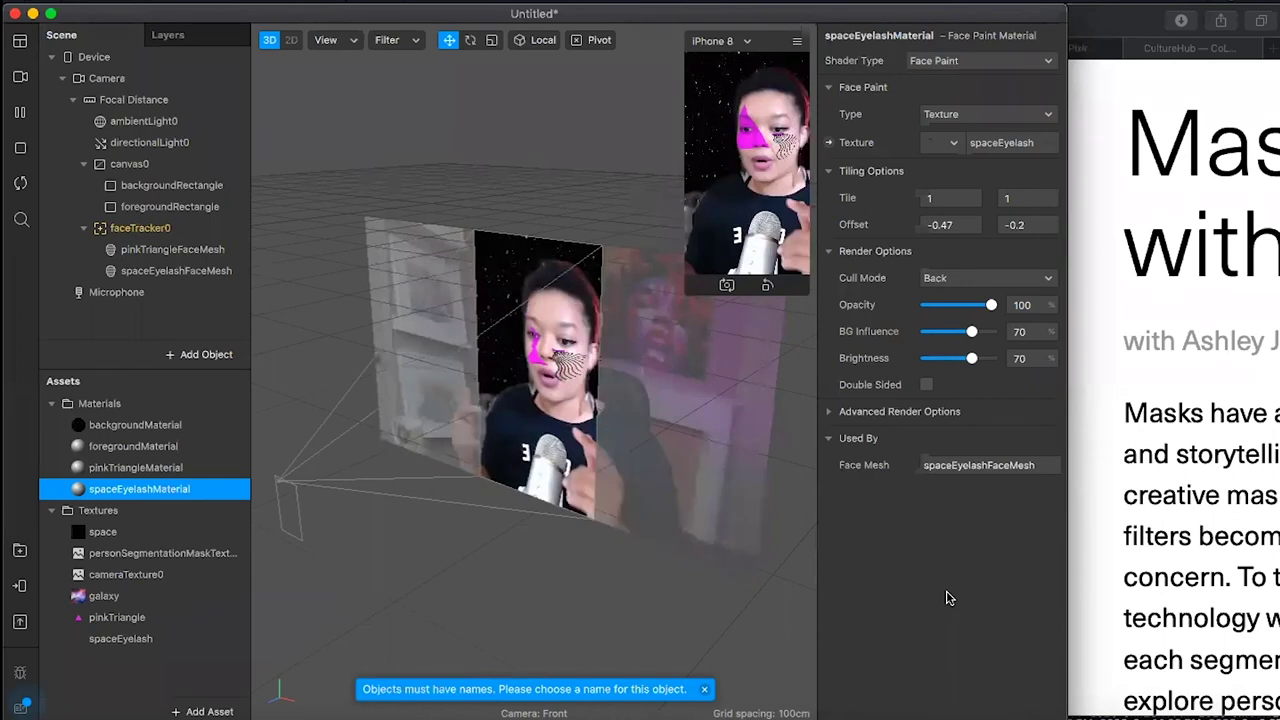
click(1116, 434)
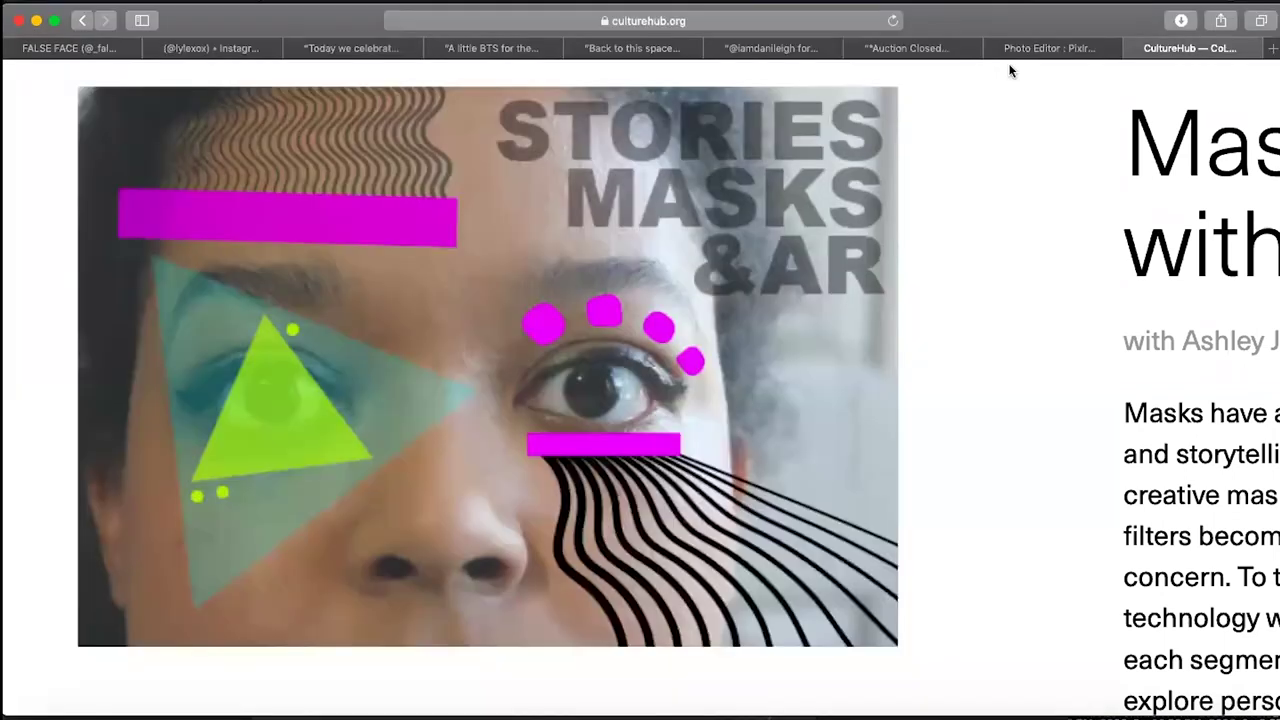
click(1020, 48)
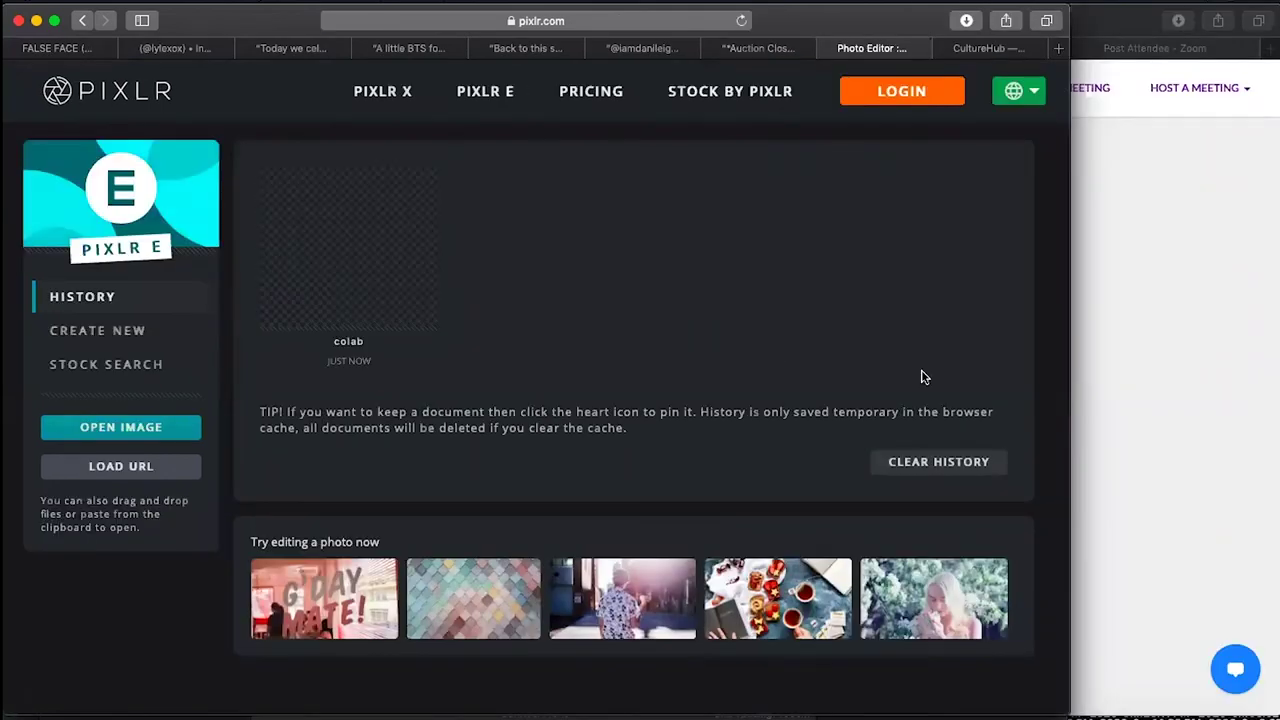
click(478, 94)
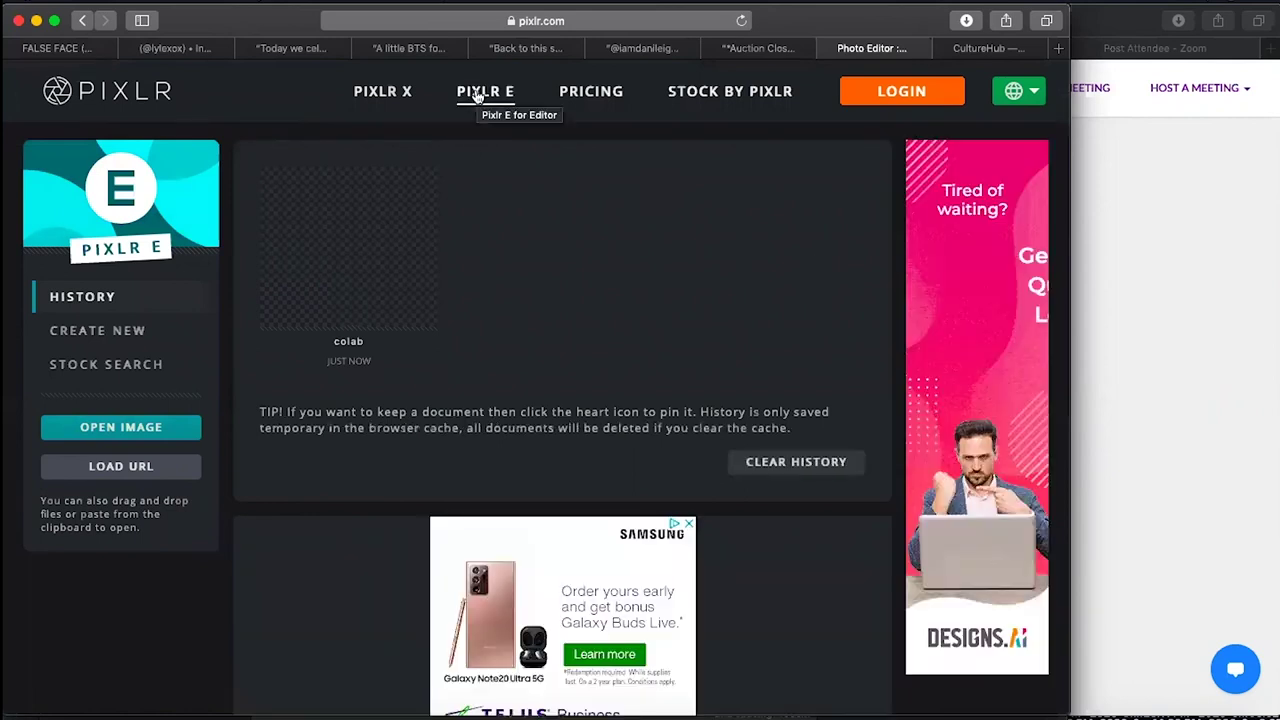
click(388, 95)
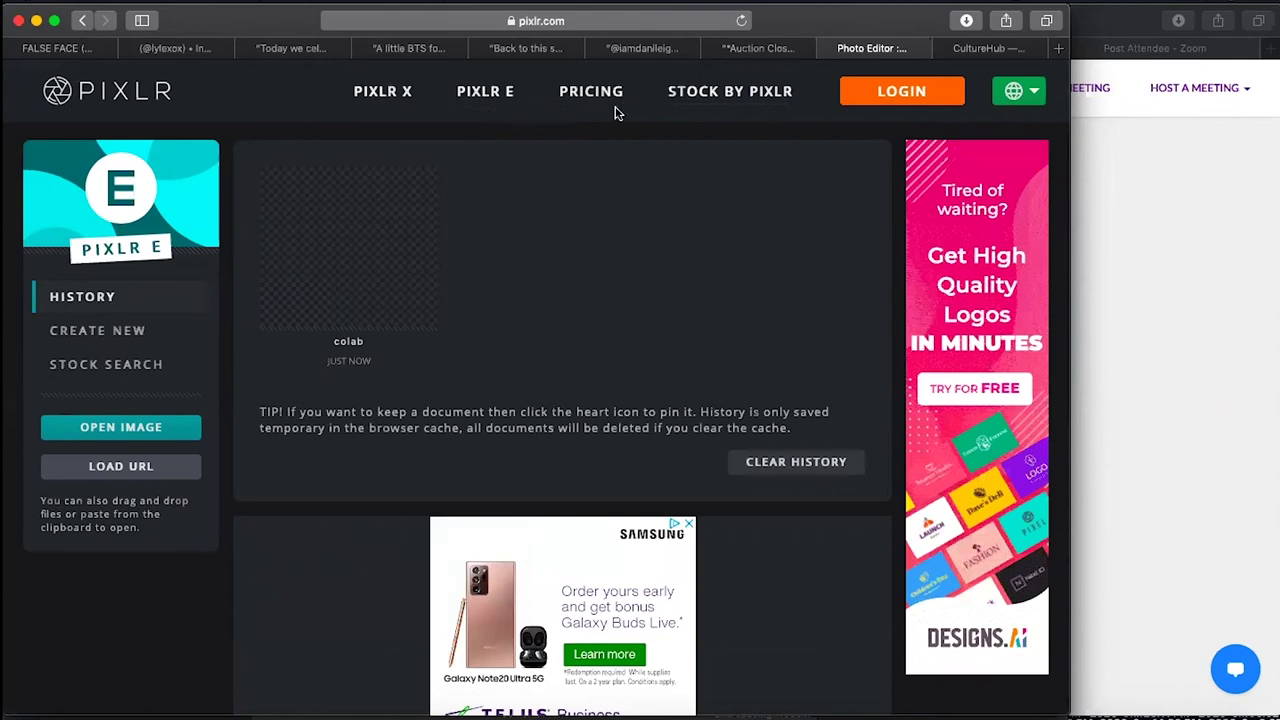
click(487, 97)
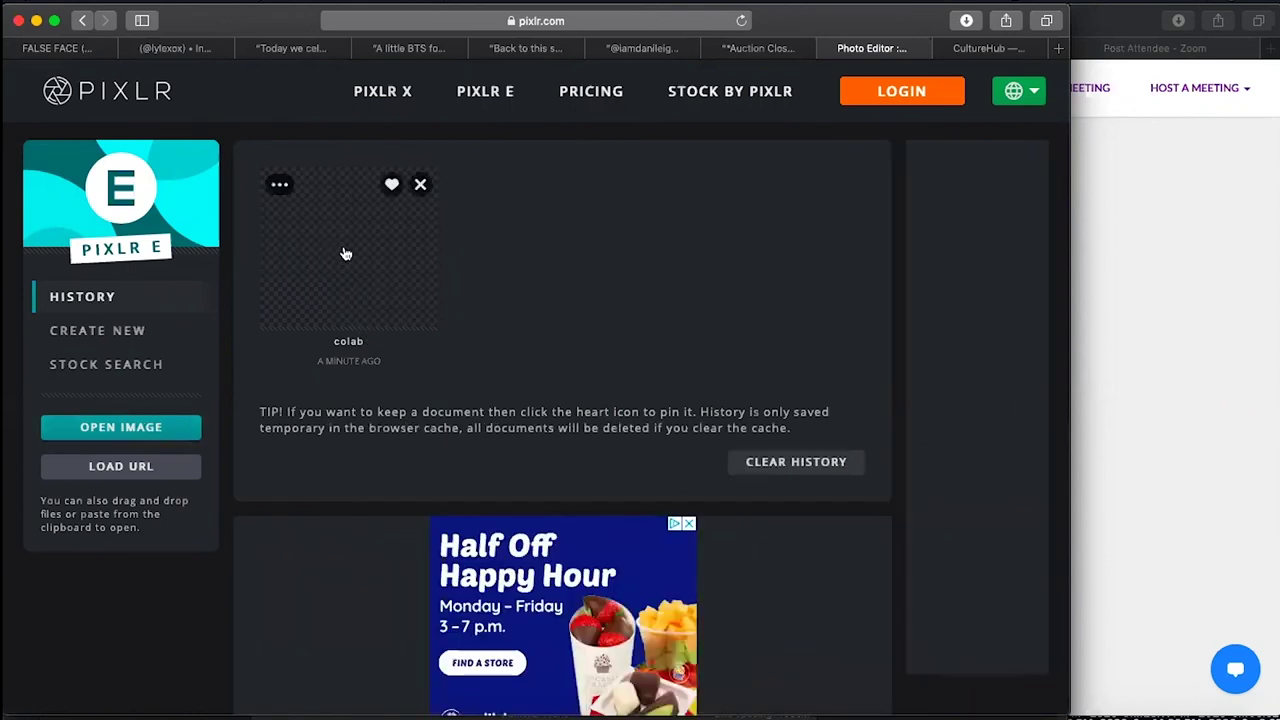
Start a new image document and name it CoLabModule.
click(130, 329)
click(884, 222)
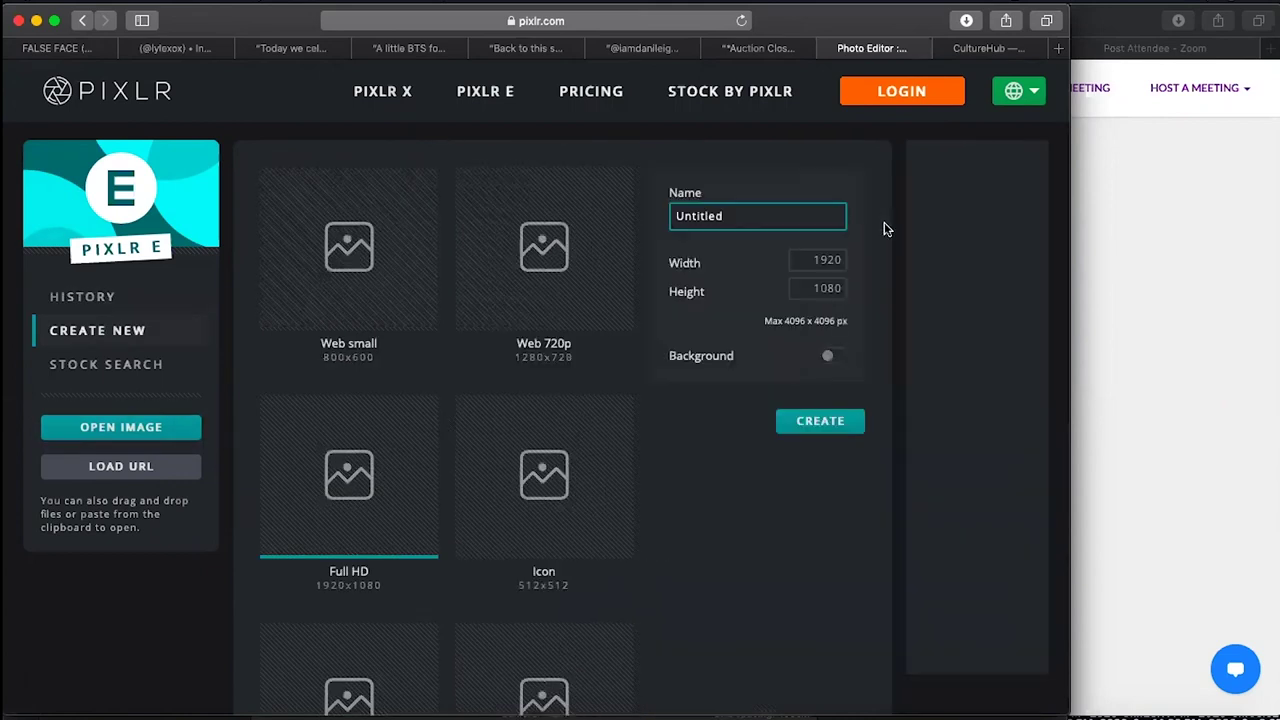
text(Co)
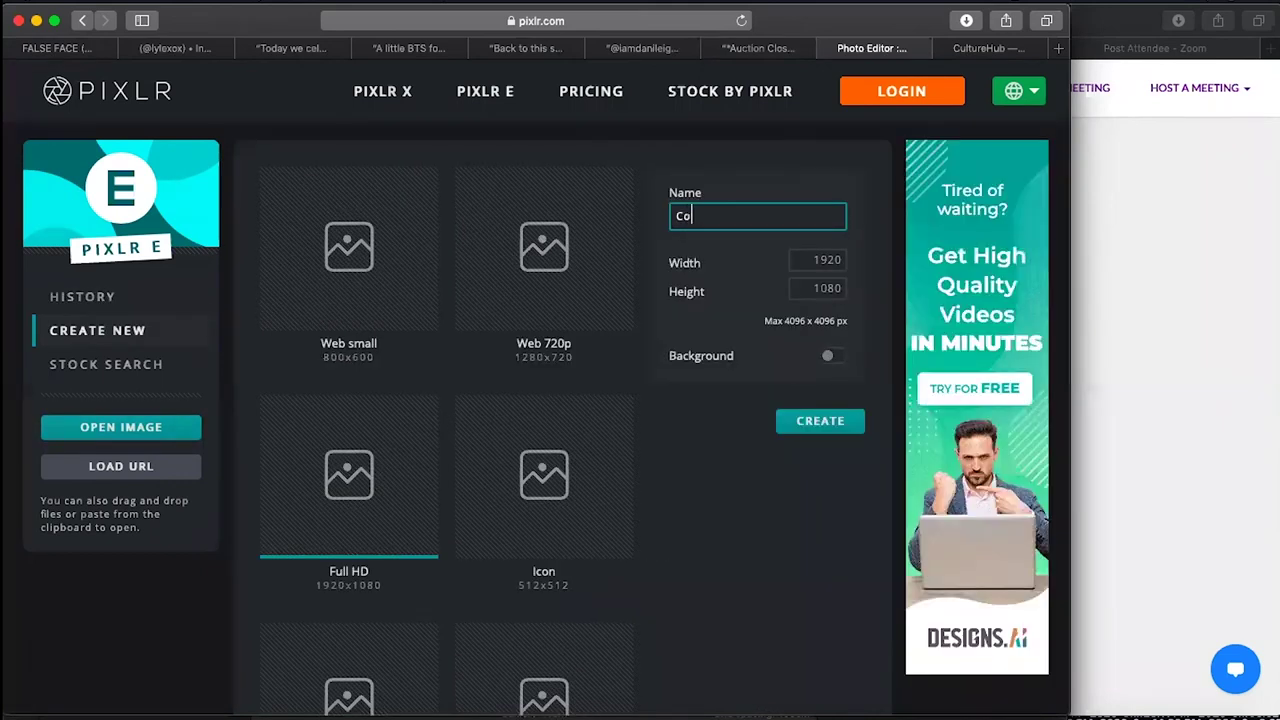
text(Lab)
text(Modu)
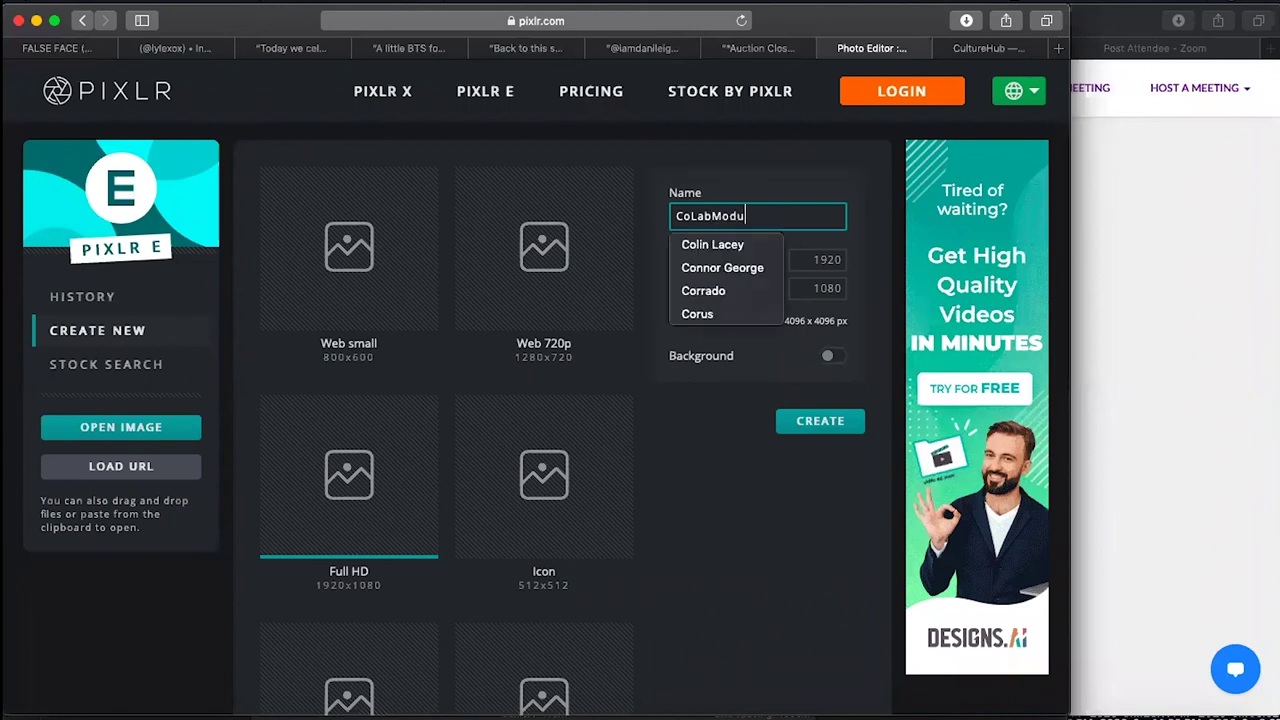
text(le)
Set the new image's width and height to 1000 px each and create it without a background.
click(829, 262)
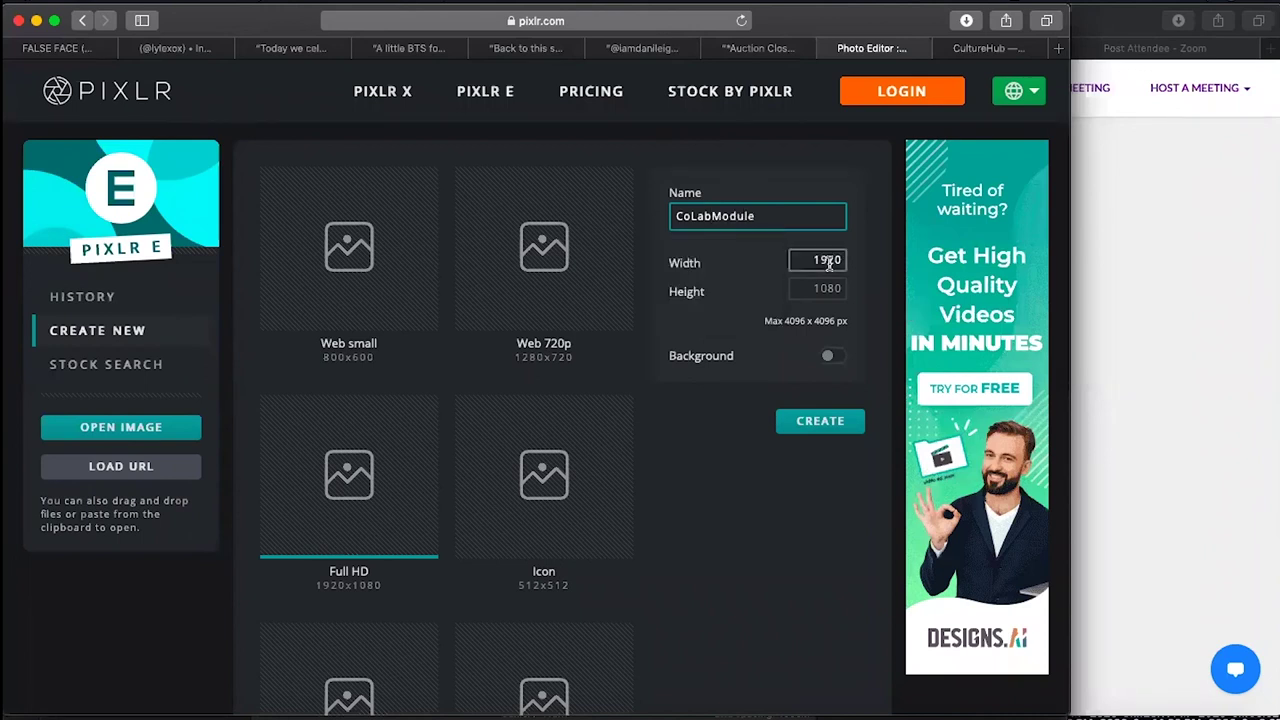
click(829, 262)
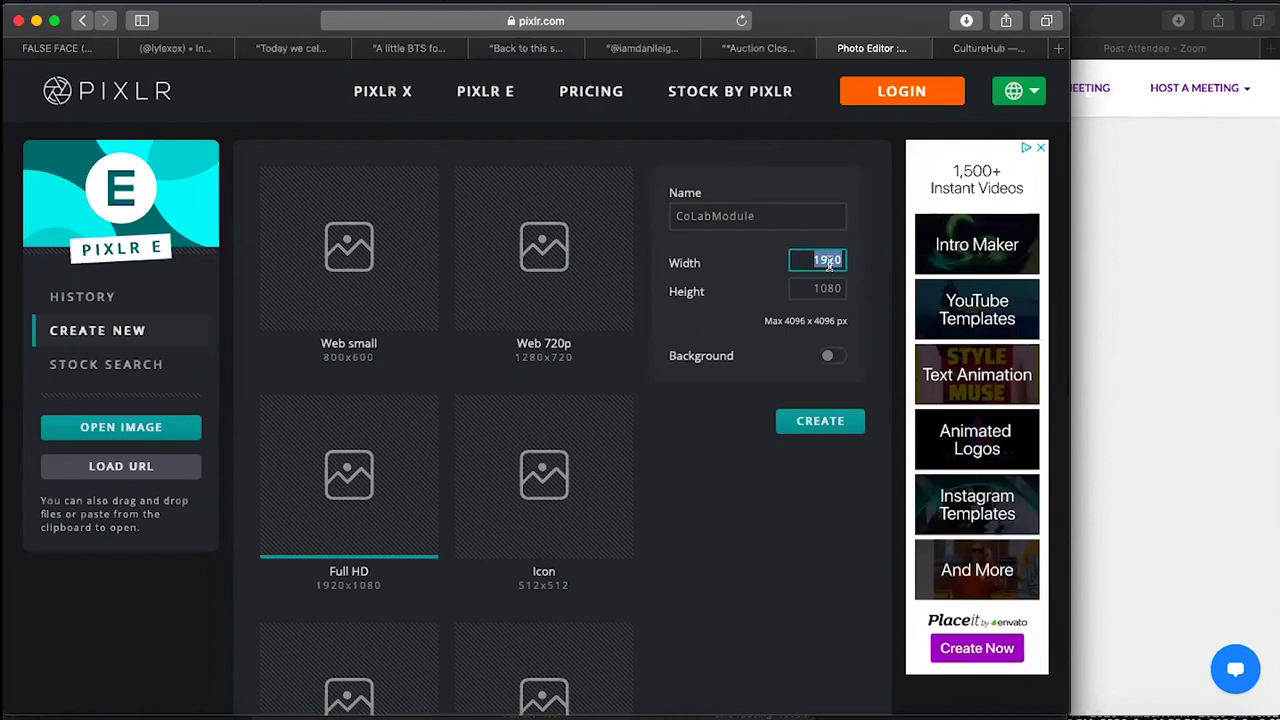
text(1000)
click(800, 290)
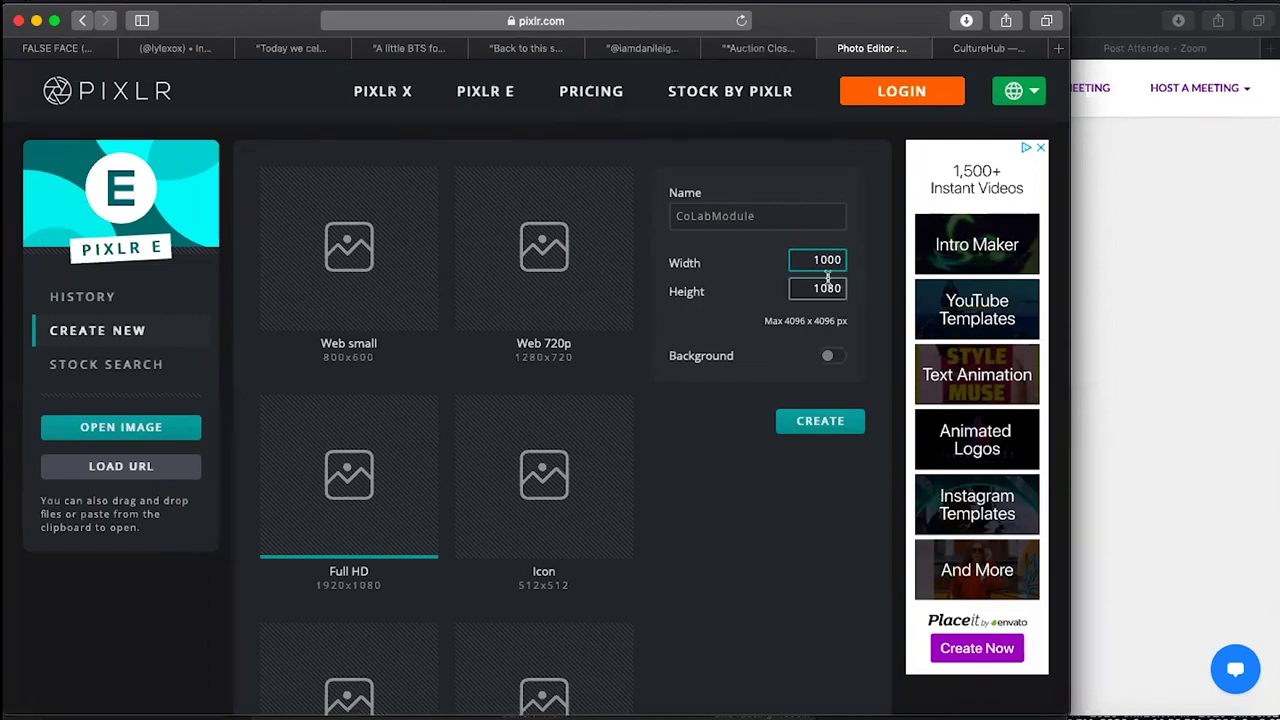
text(1000)
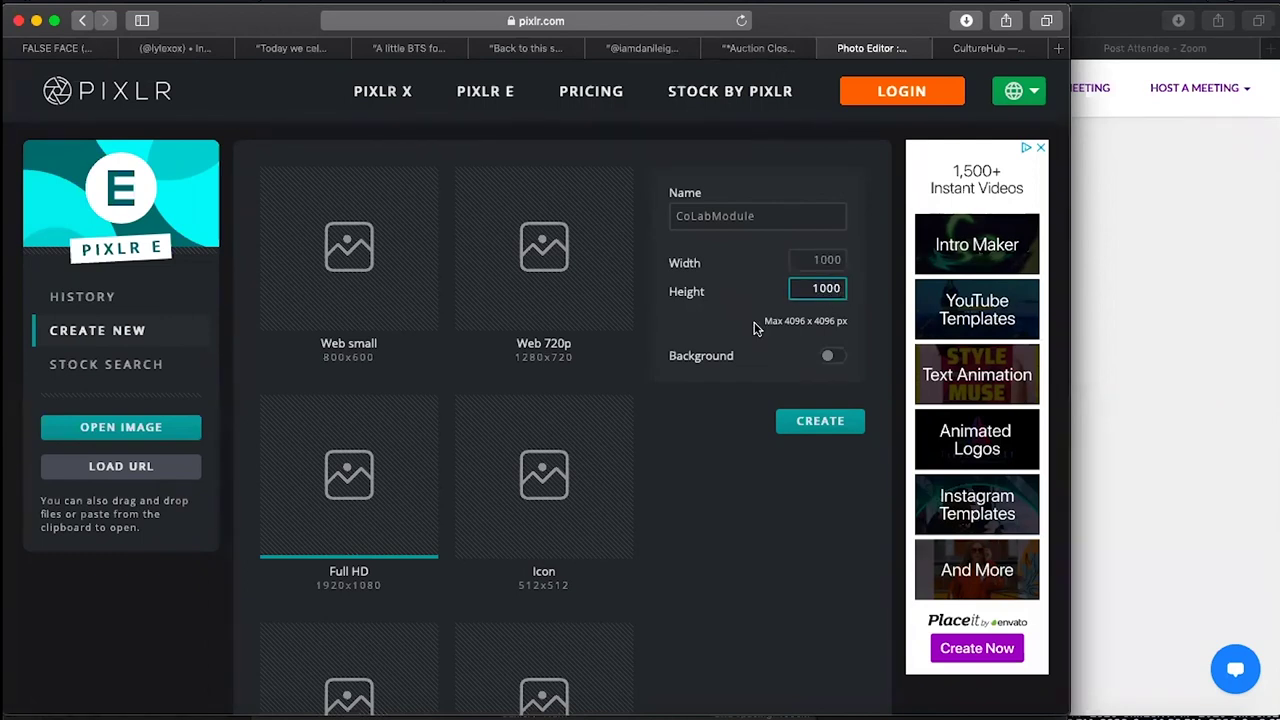
click(768, 346)
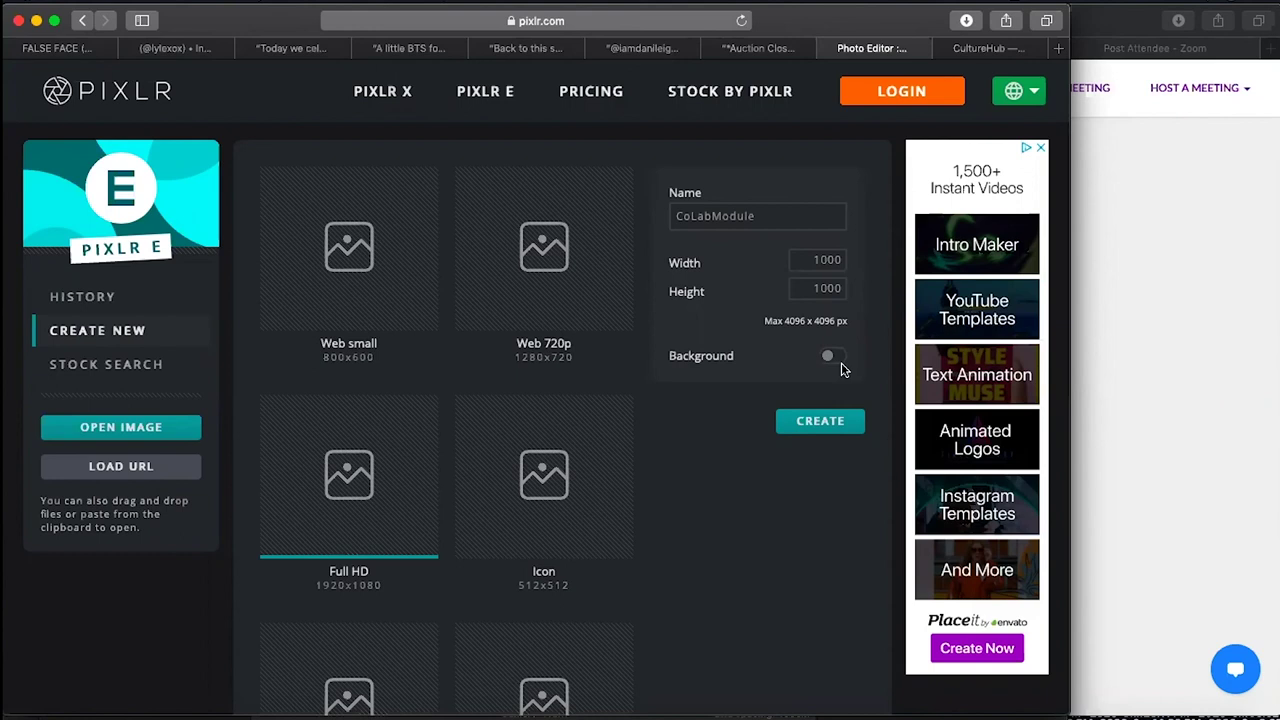
click(828, 430)
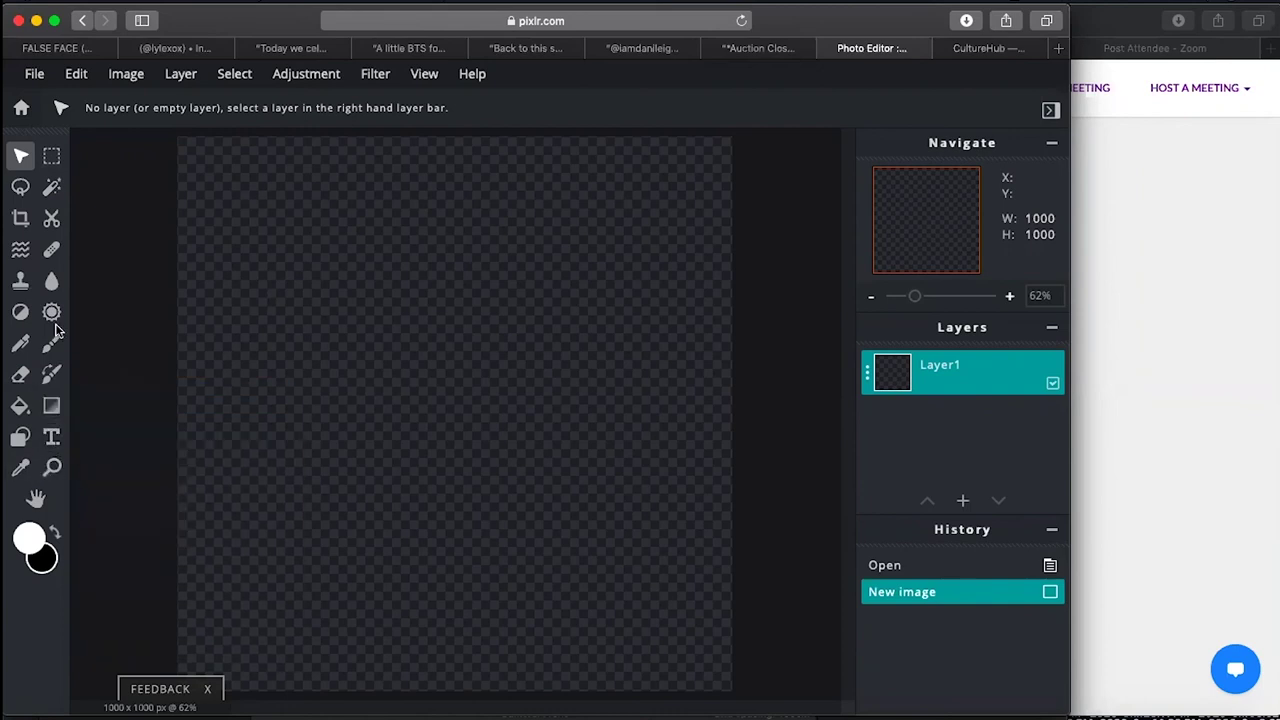
Draw a filled triangle about 604 by 484 px and arrange it near the canvas centre, at about left 198, top 258.
click(24, 440)
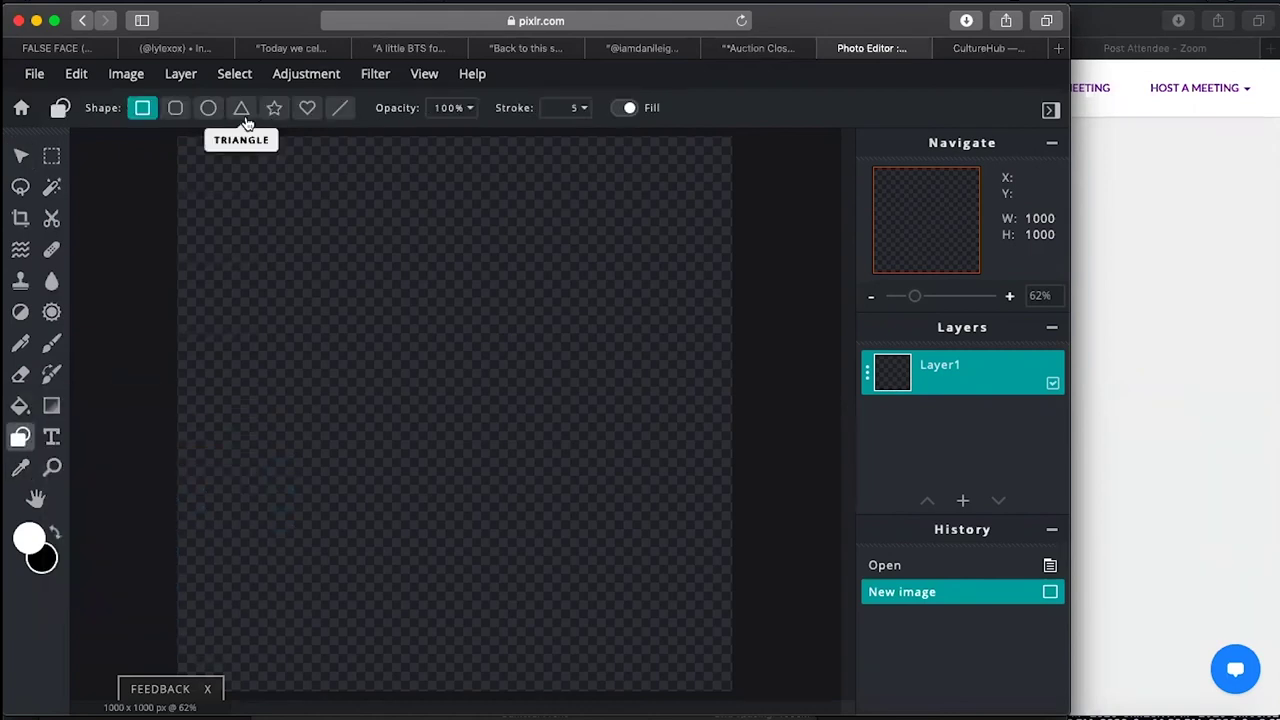
click(242, 110)
mouse_move(365, 301)
mouse_down()
mouse_move(474, 451)
mouse_move(529, 563)
mouse_up()
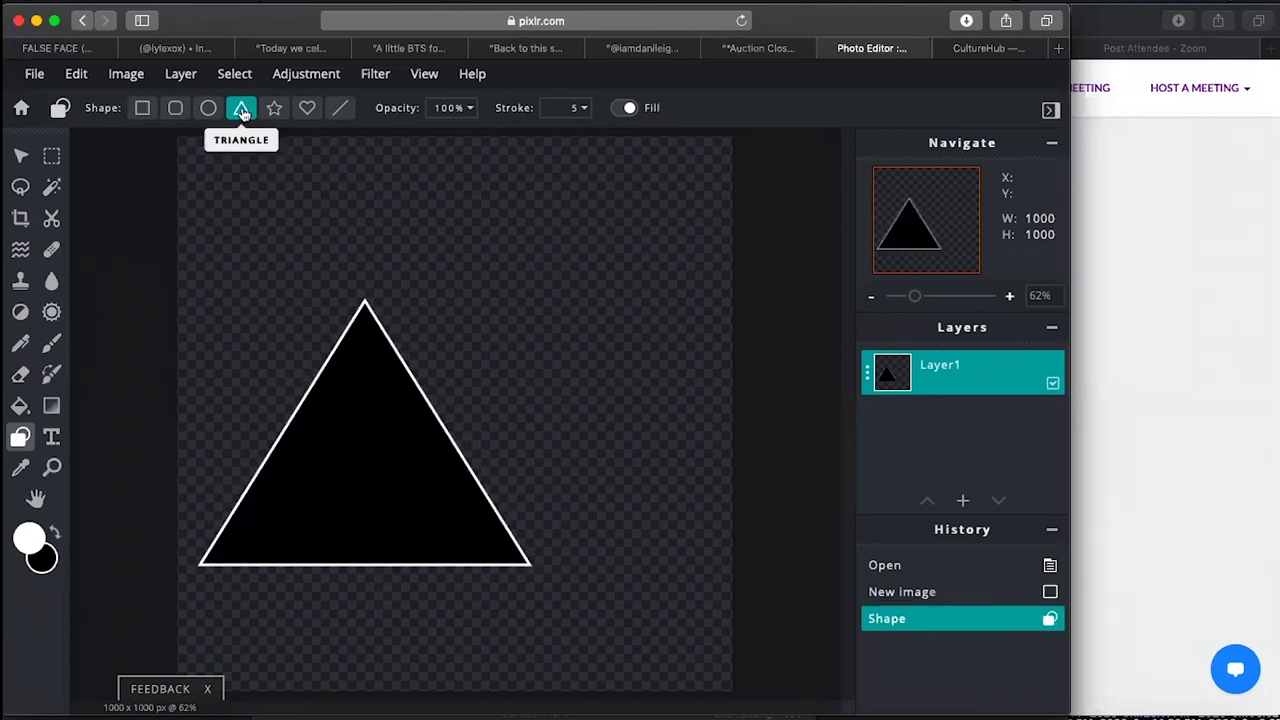
click(22, 157)
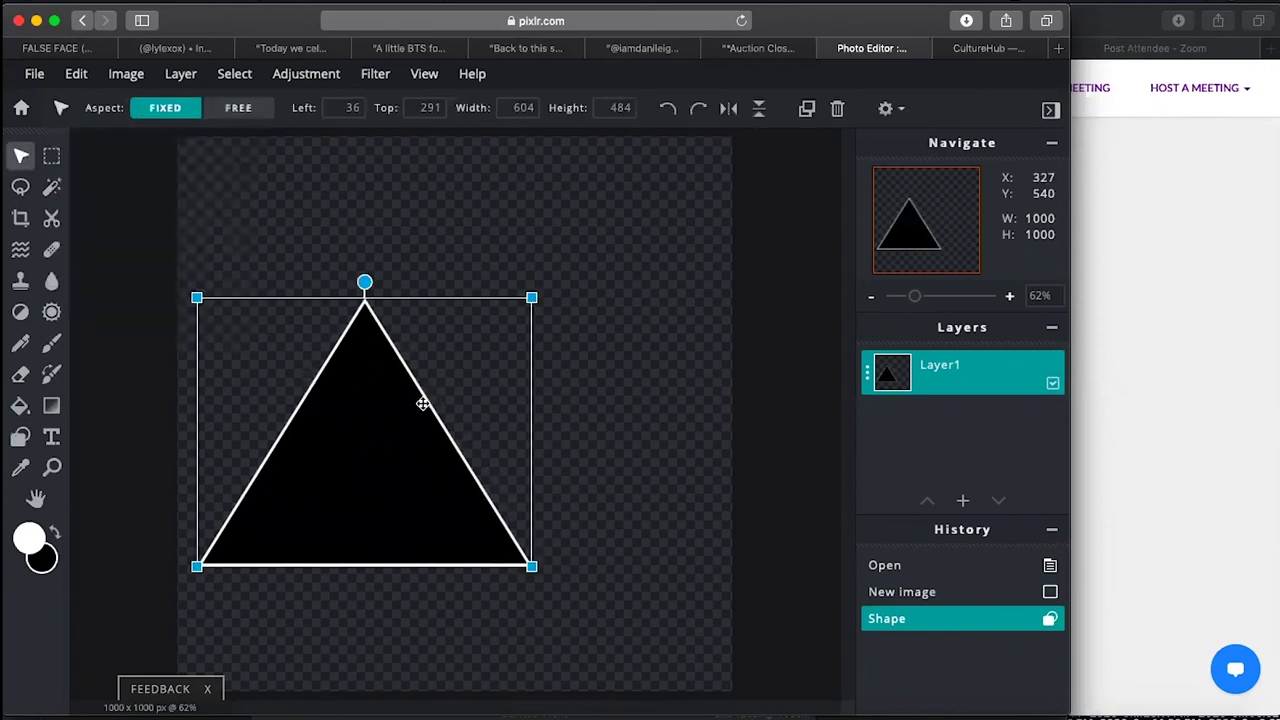
drag(423, 403, 446, 416)
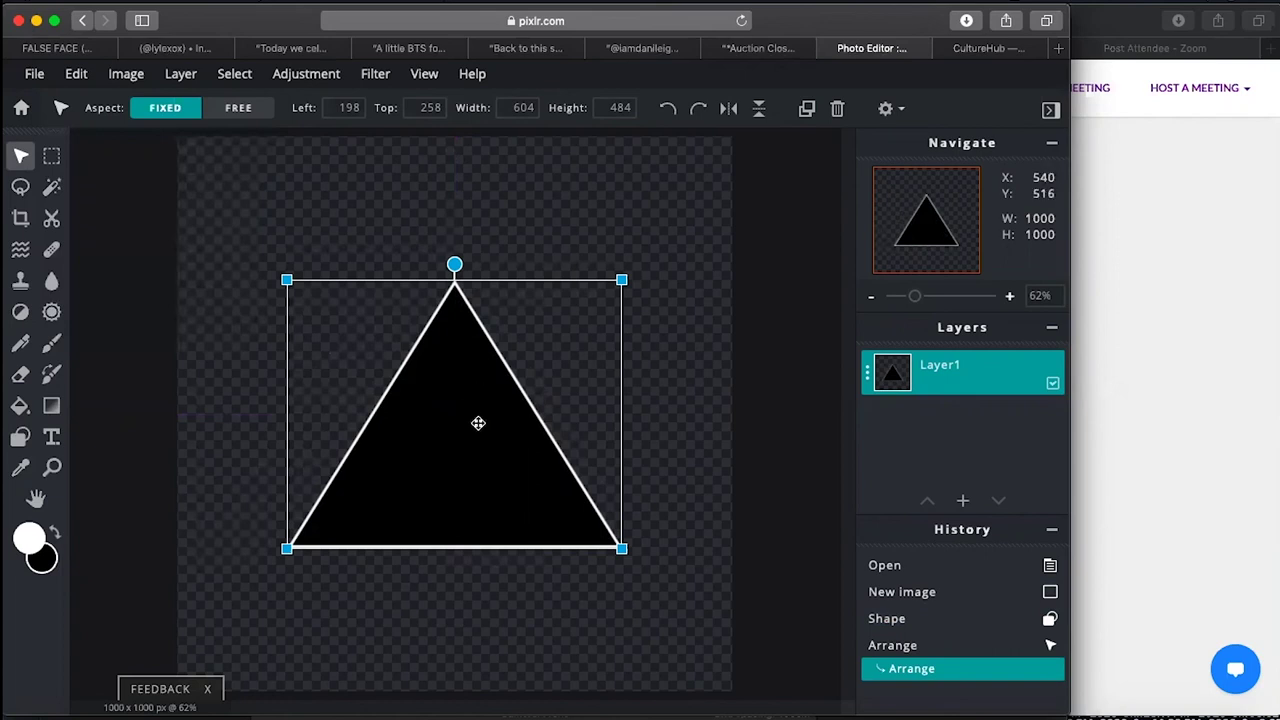
drag(478, 423, 431, 394)
drag(376, 337, 476, 421)
Fill the triangle with white, and refill it with purple after swapping the foreground and background colours.
click(20, 437)
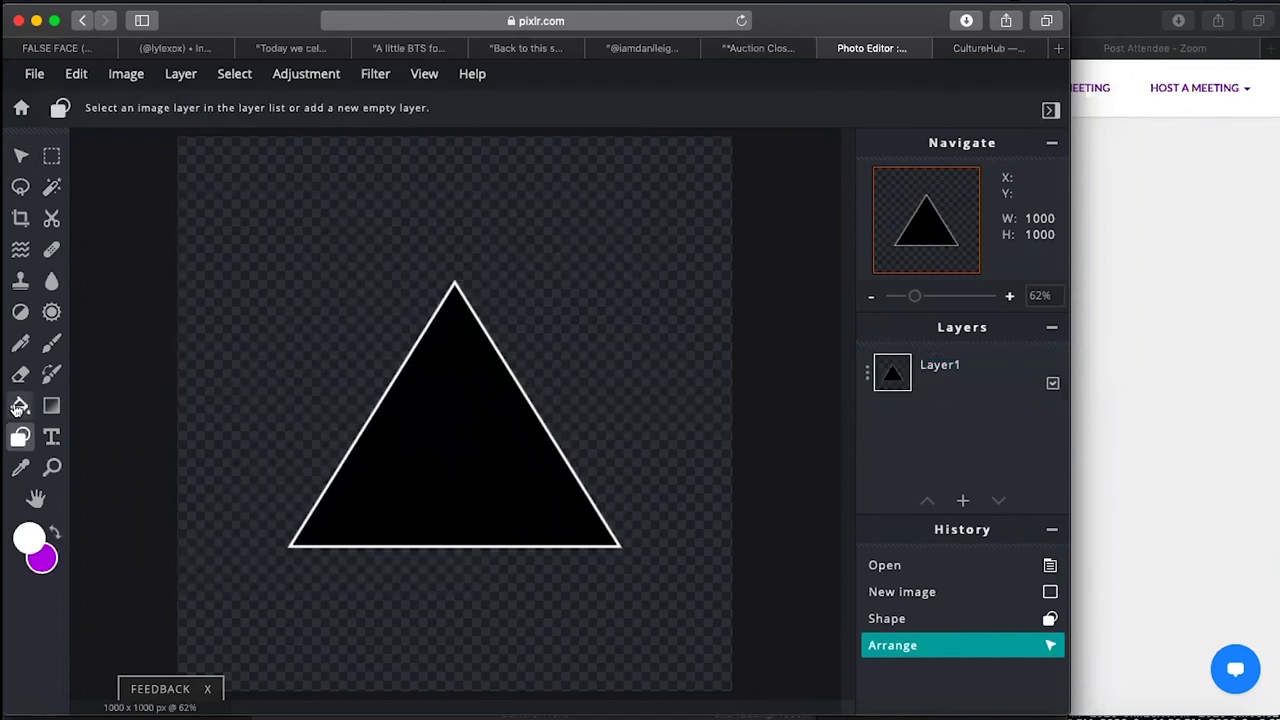
click(19, 405)
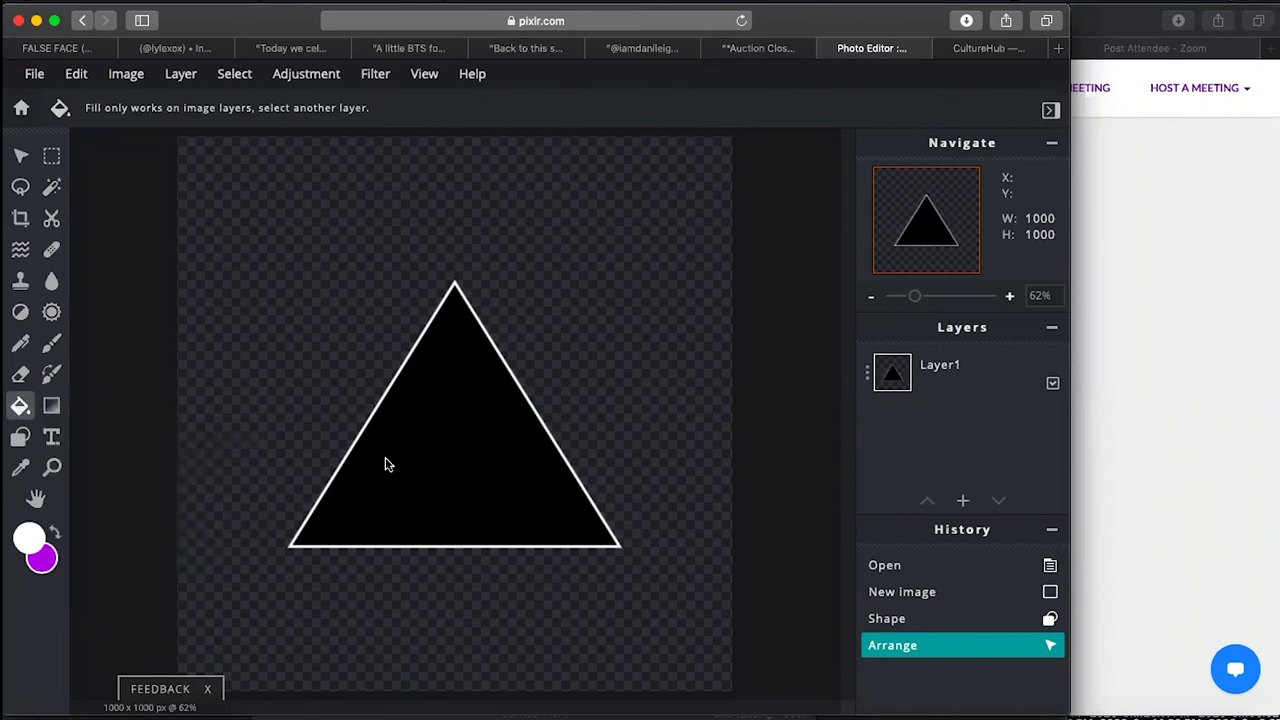
click(440, 490)
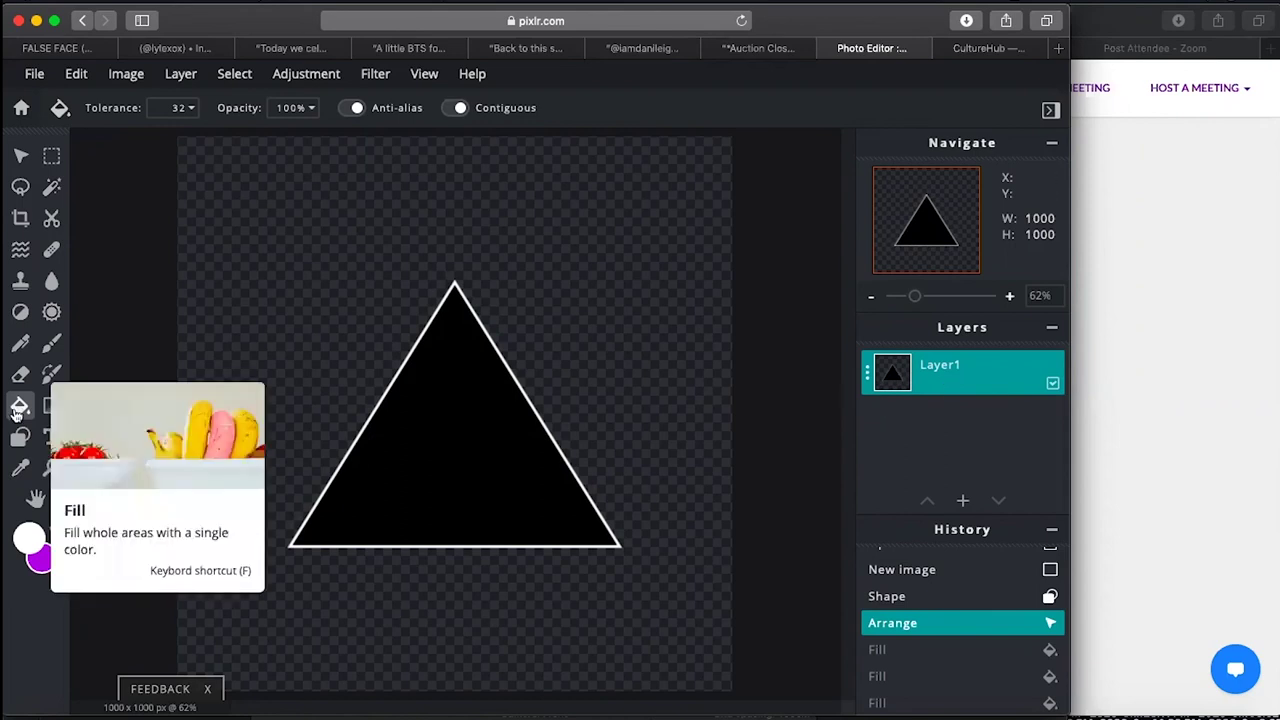
click(445, 488)
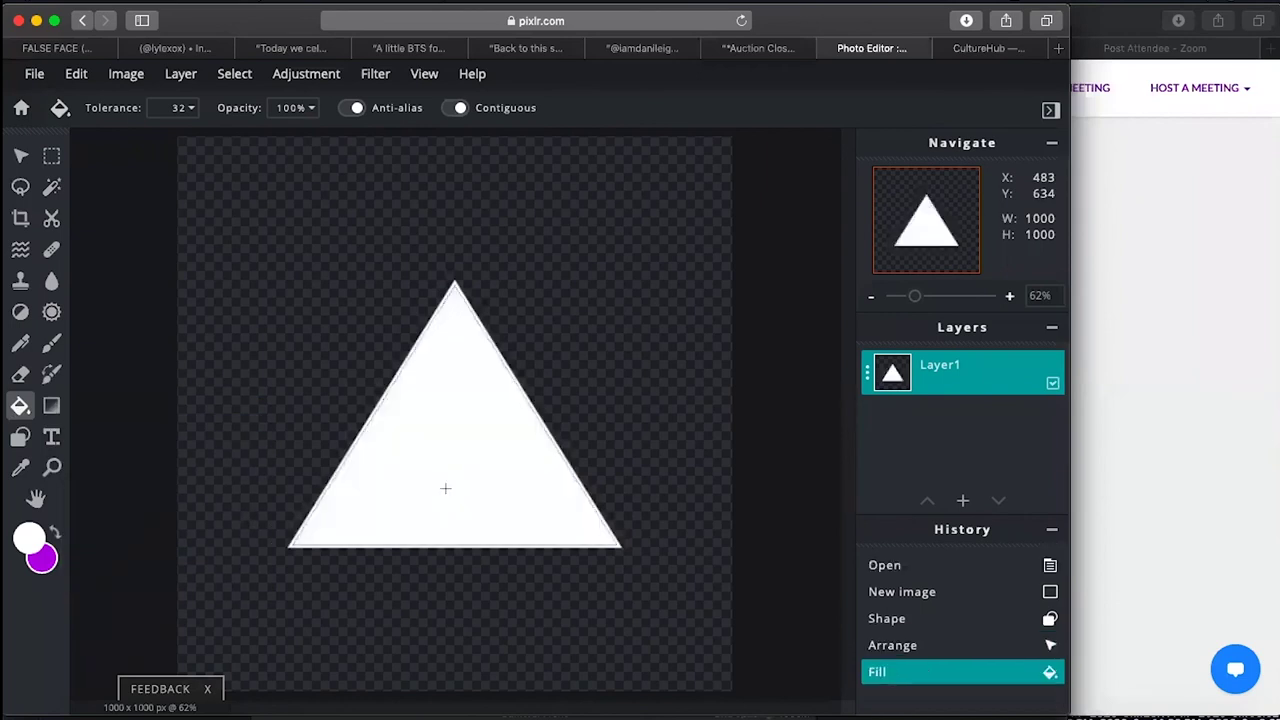
click(56, 535)
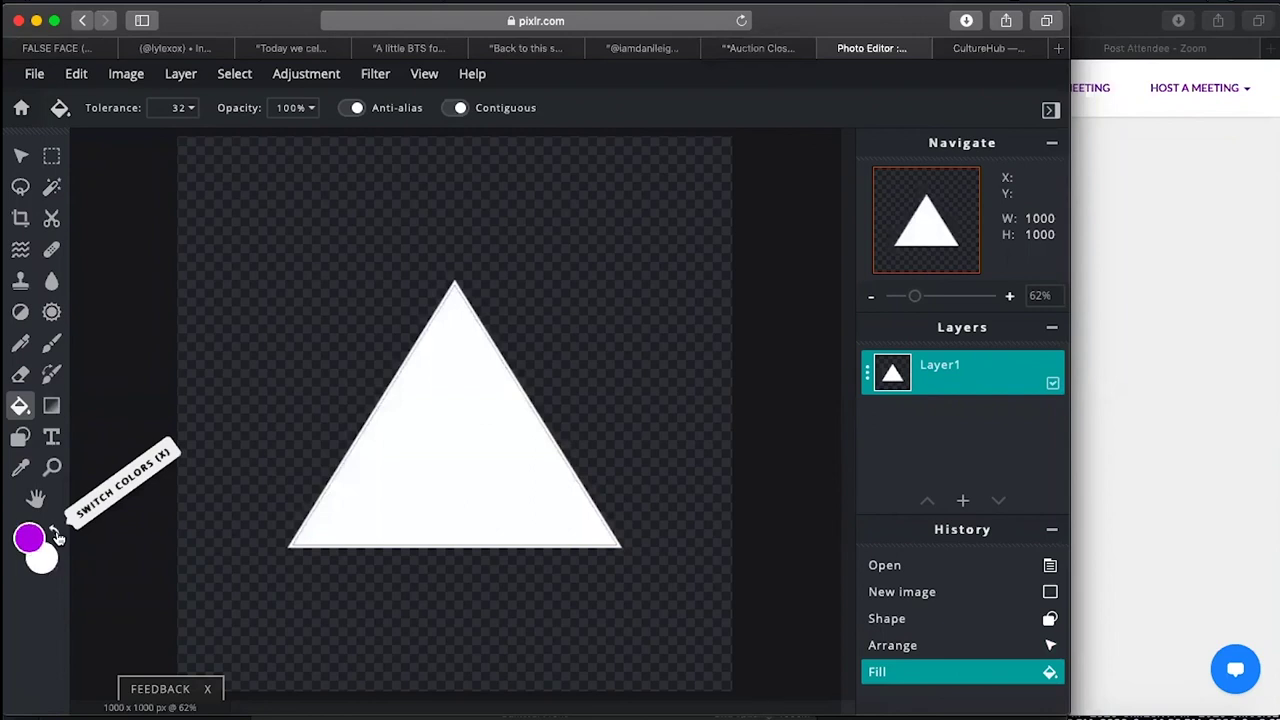
click(426, 460)
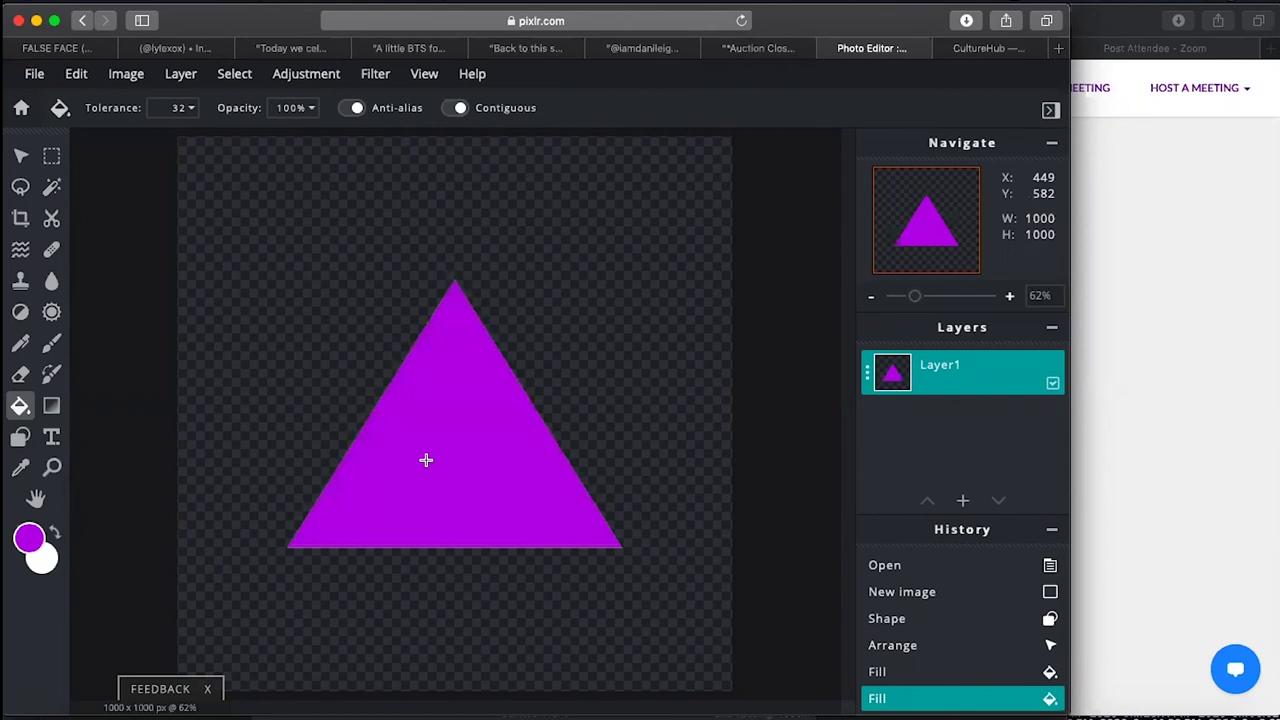
Set the foreground colour to orange (RGB 224, 90, 37) and refill the triangle with it.
click(27, 540)
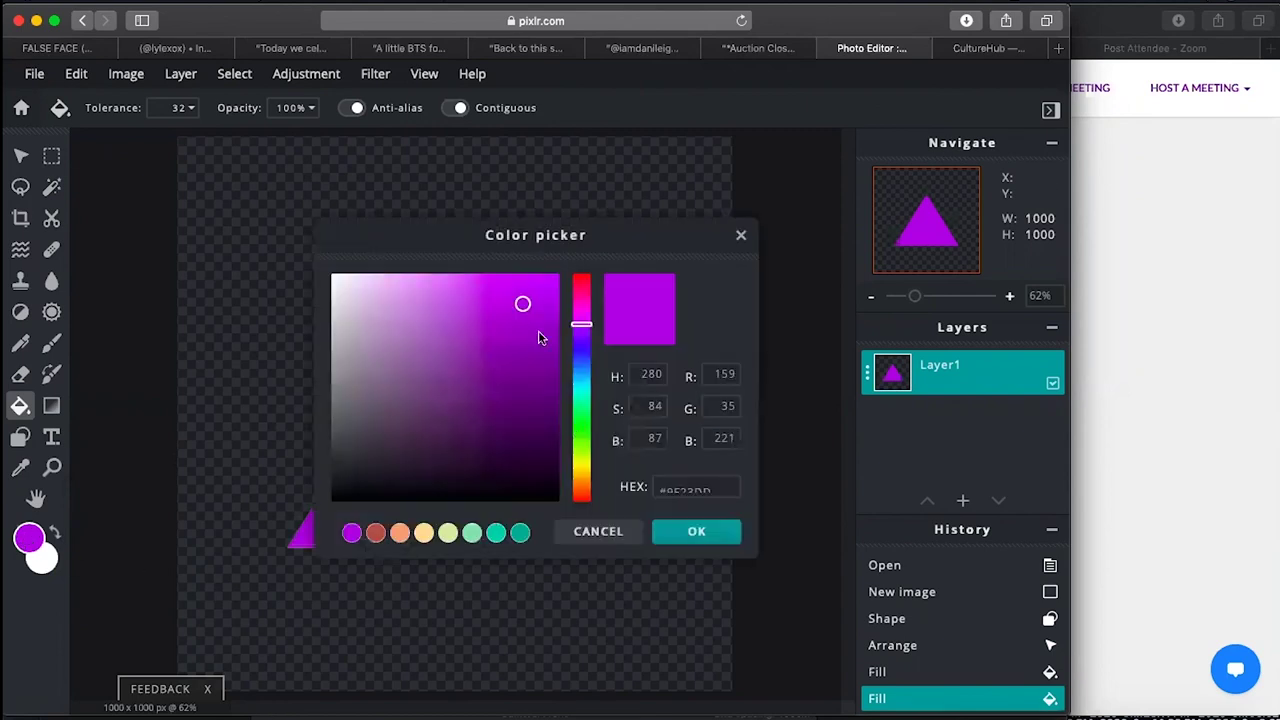
click(581, 430)
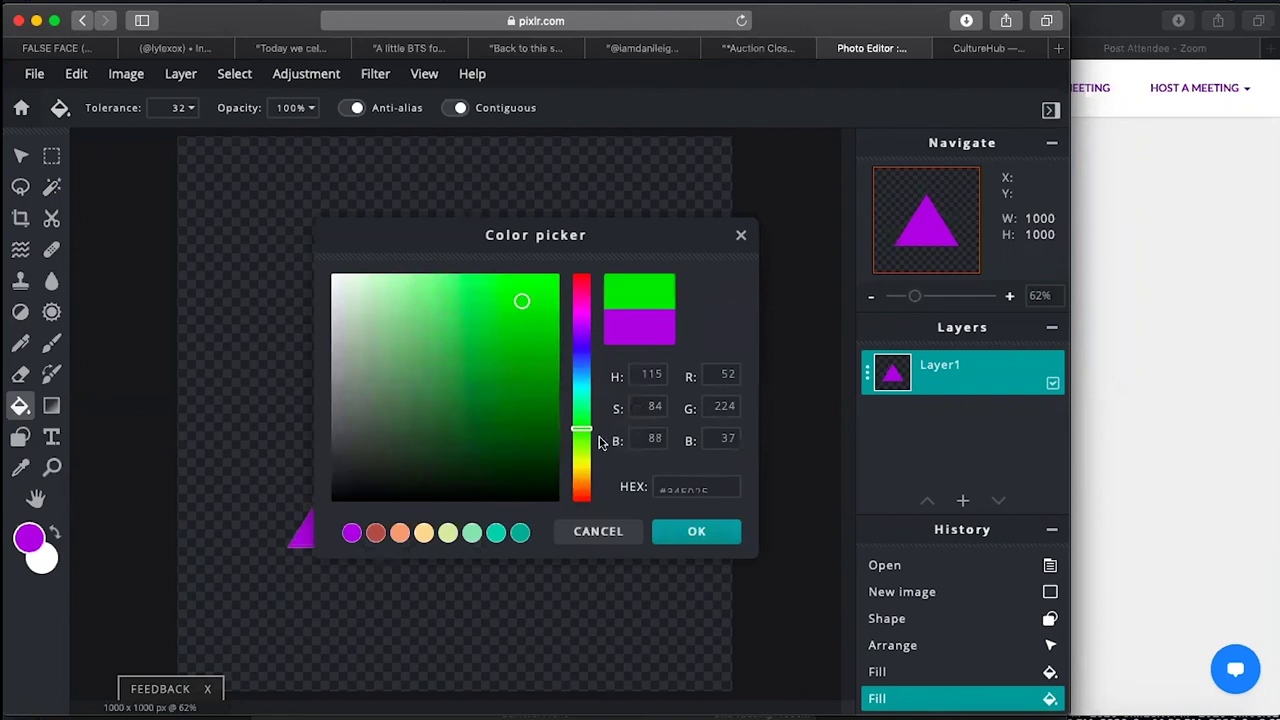
click(581, 491)
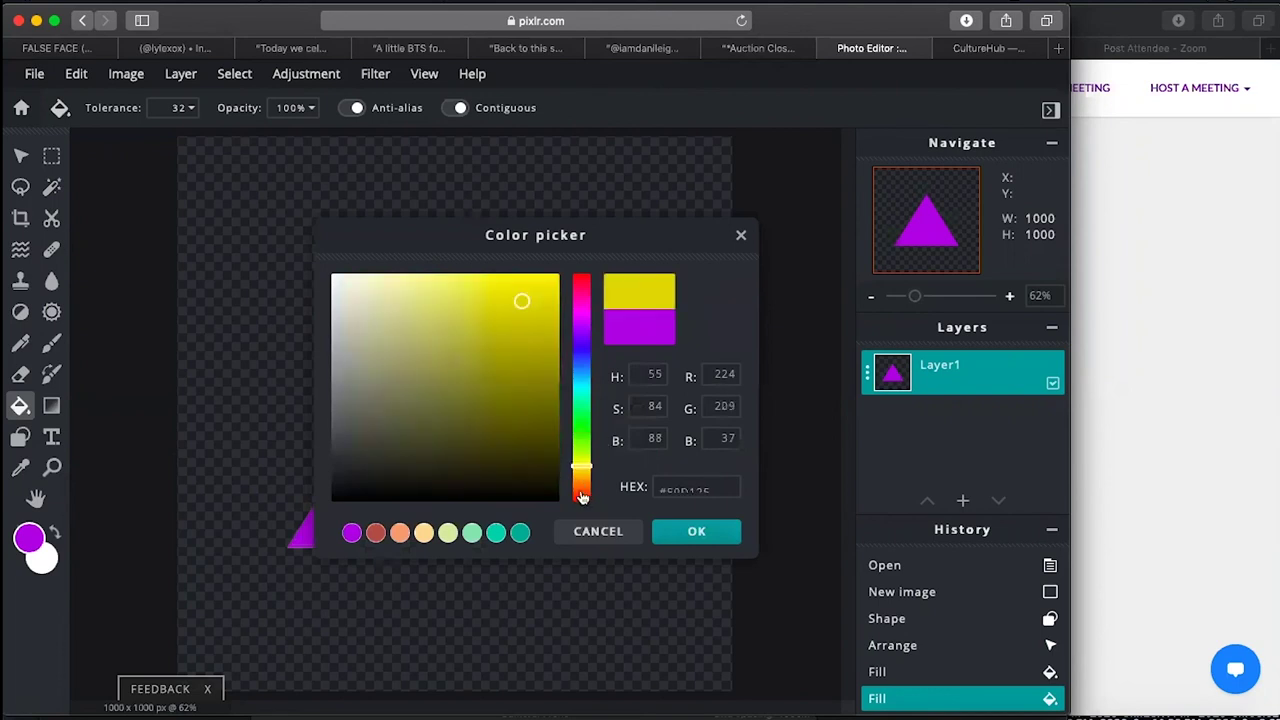
click(700, 531)
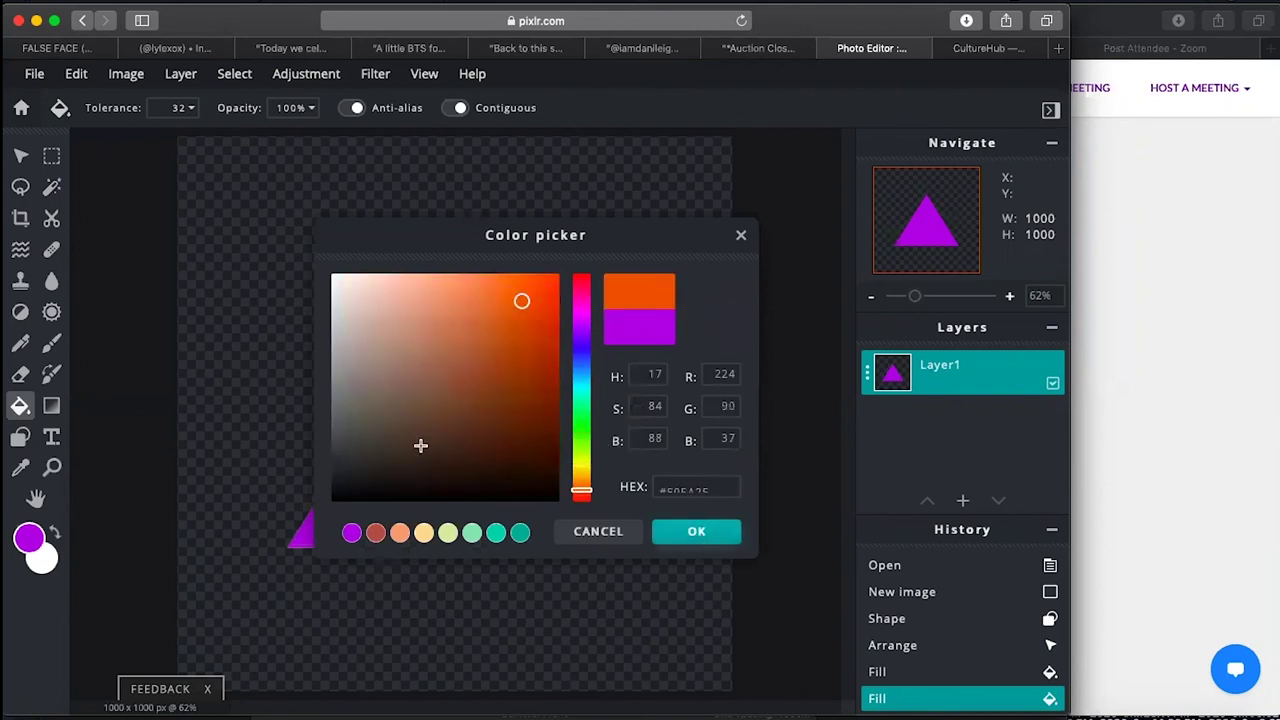
click(433, 445)
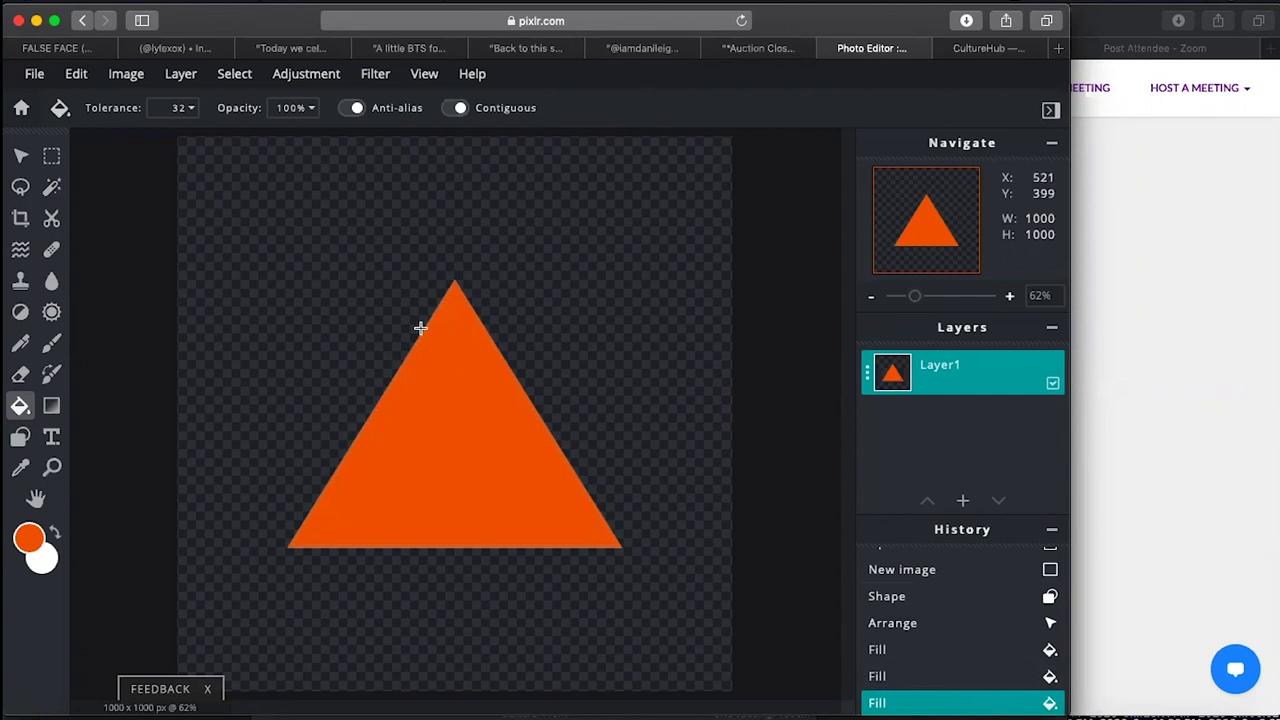
Save the triangle image by downloading it as a 1000 x 1000 px PNG named CoLabModule.
click(36, 76)
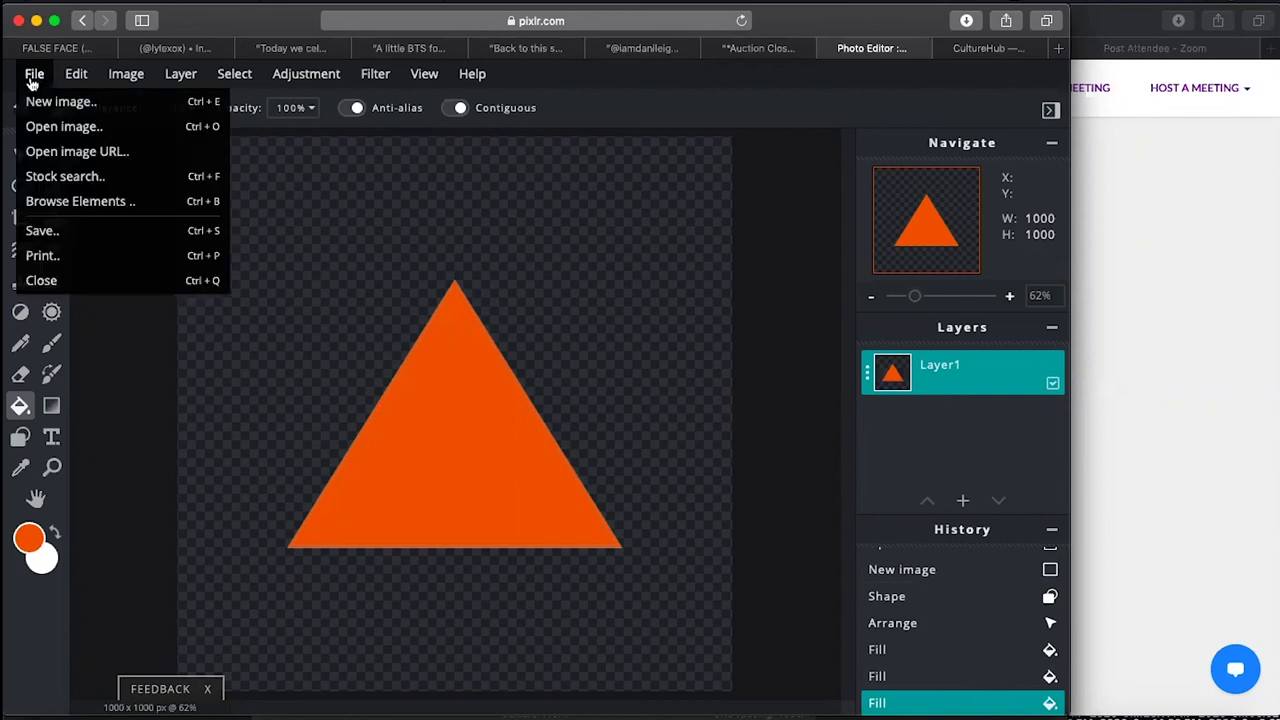
click(57, 230)
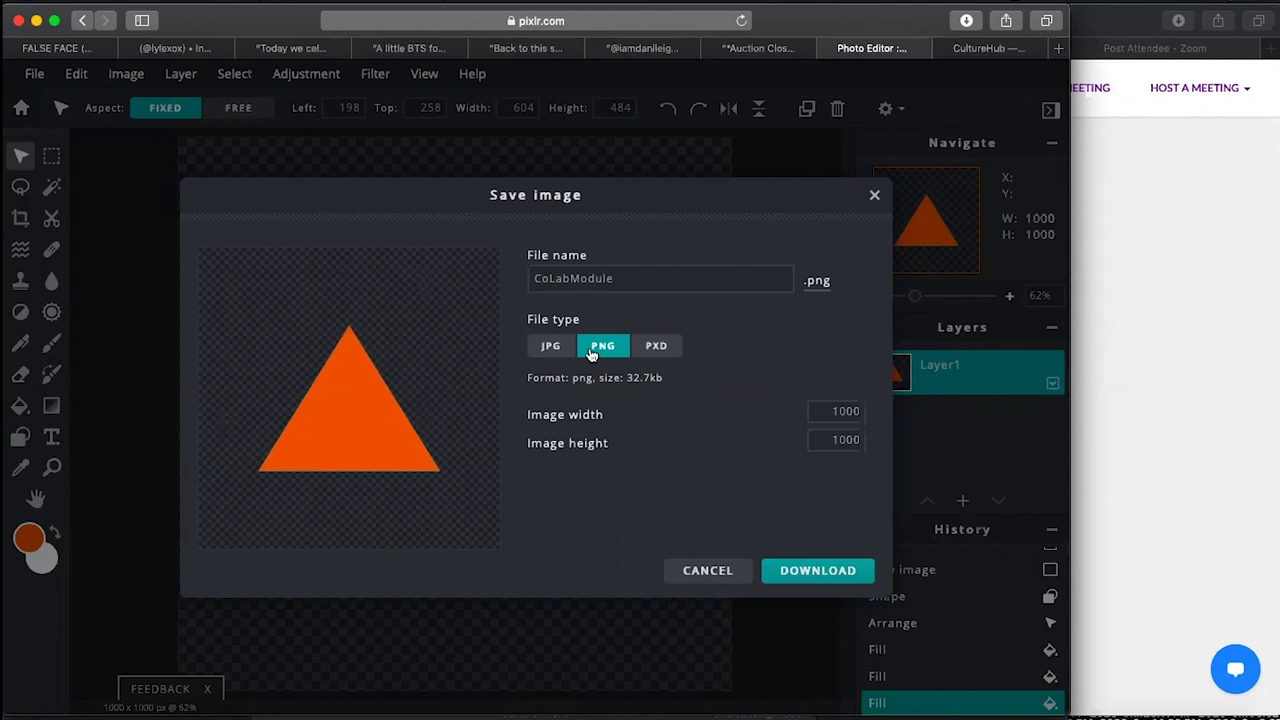
click(846, 571)
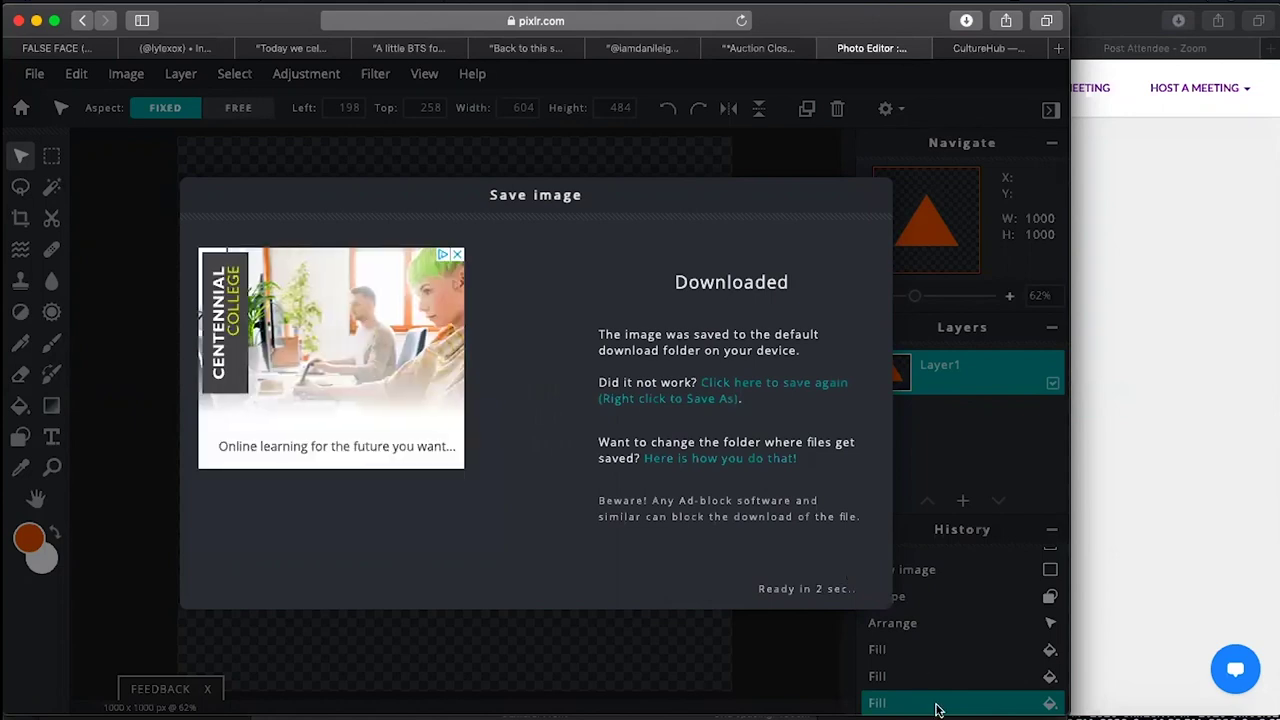
click(874, 195)
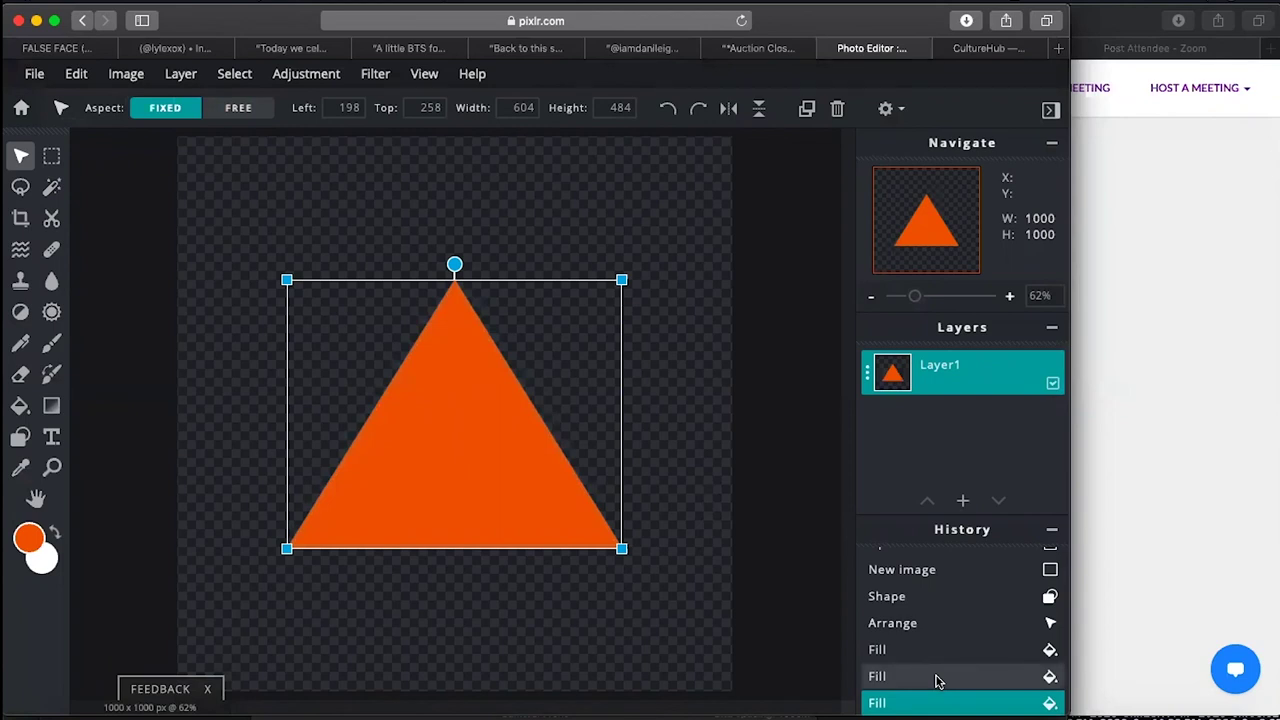
Switch to Spark AR Studio and save the untitled project as CultureHubModule1Tutorial in the iCloud Documents folder.
click(1052, 704)
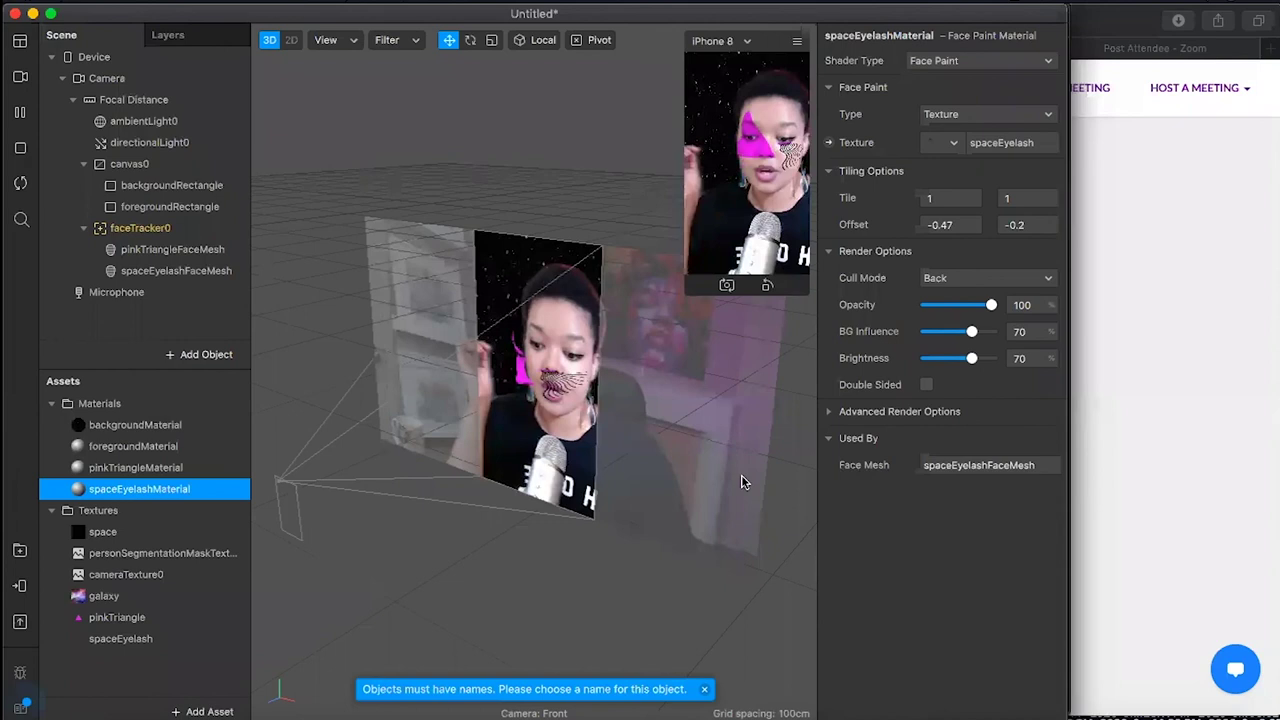
click(160, 3)
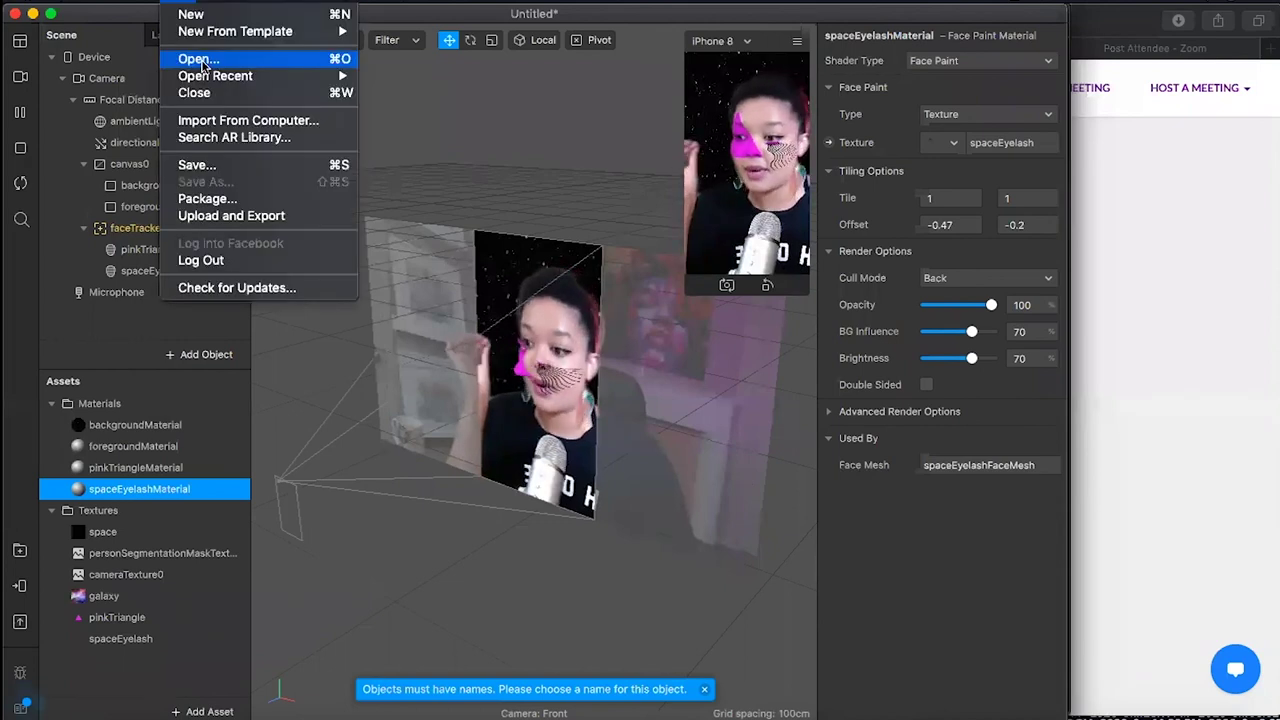
click(195, 165)
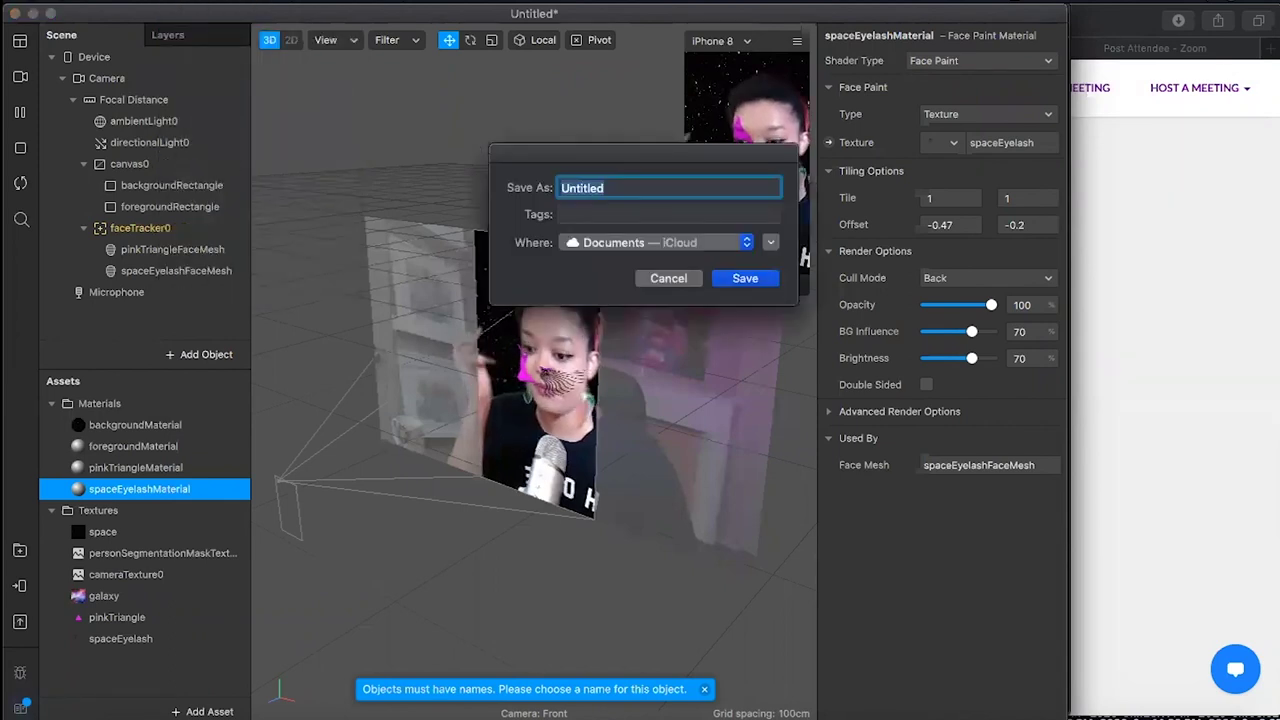
text(CultureHub)
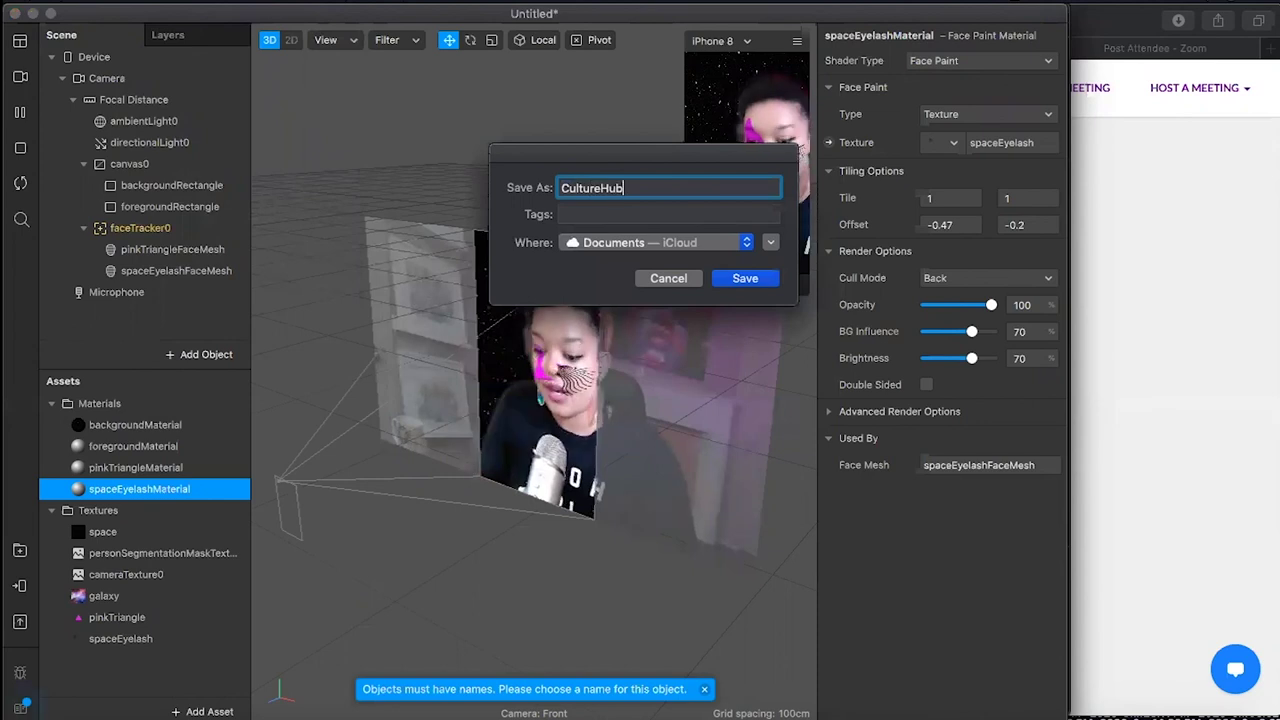
text(Module1T)
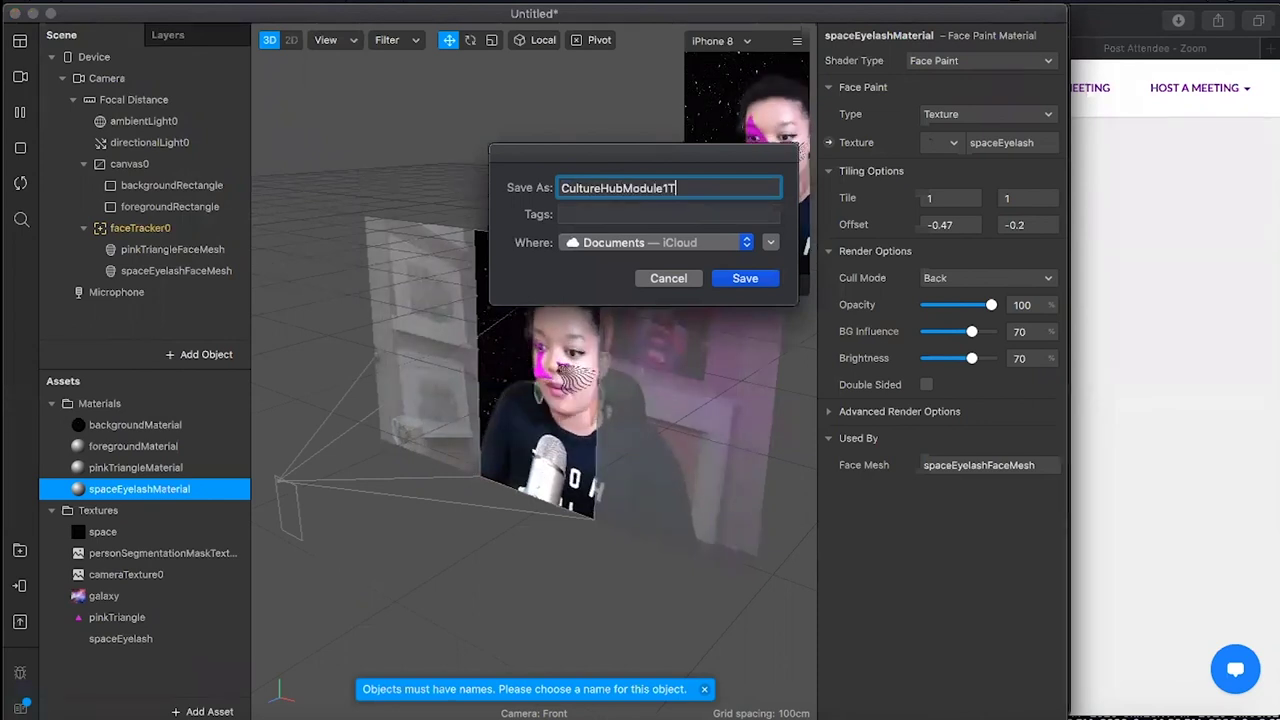
text(utorial)
key(Return)
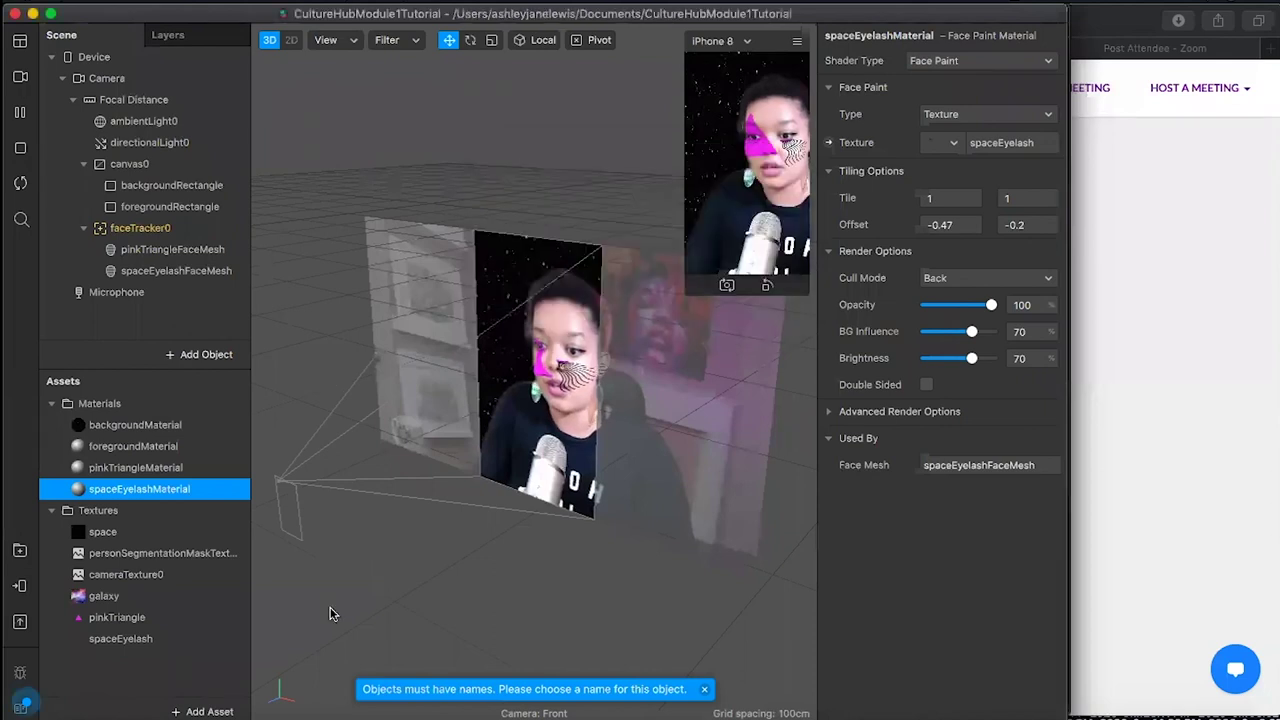
Open the Tutorial1_Complete project from Documents and set its preview camera to HD Pro Webcam C920.
click(71, 712)
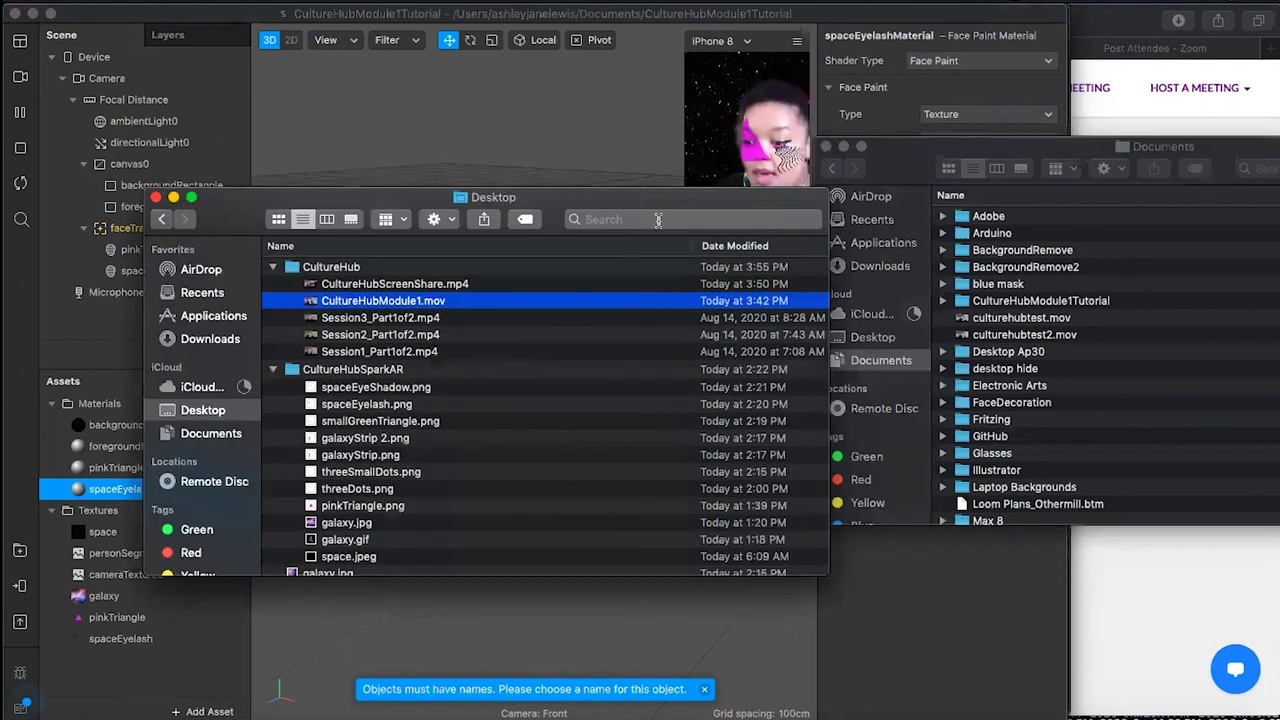
click(658, 220)
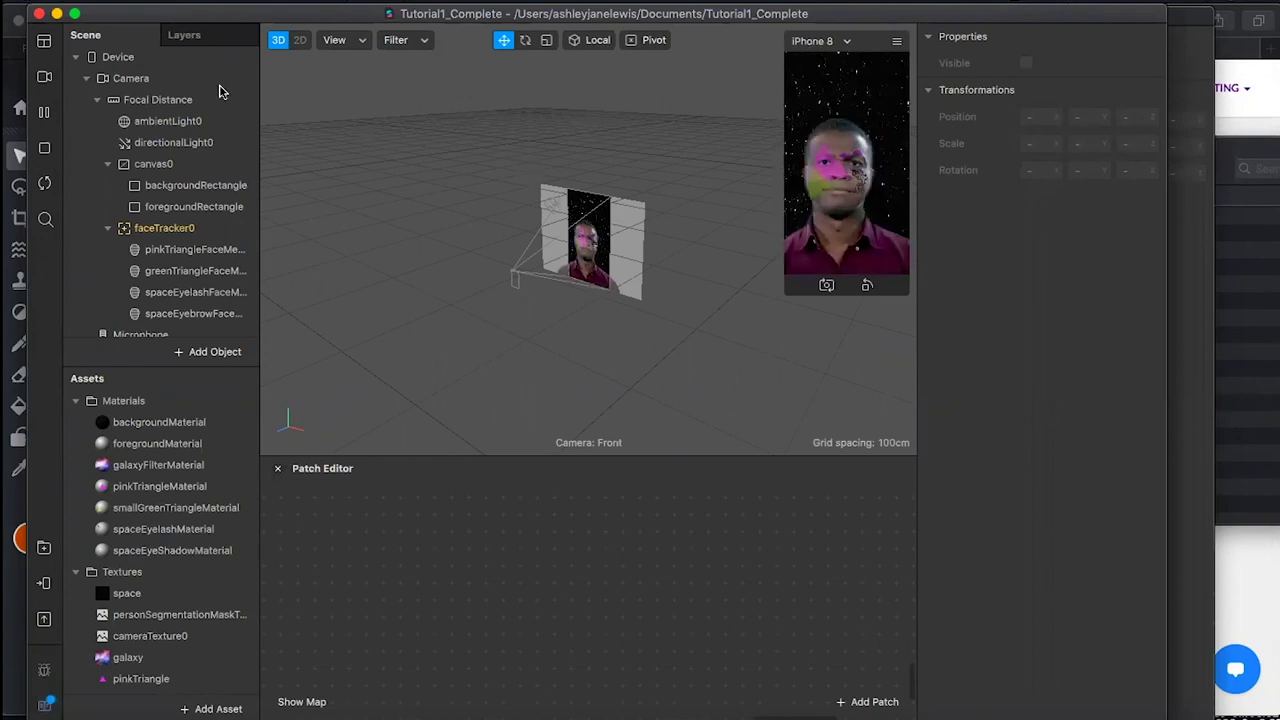
click(45, 78)
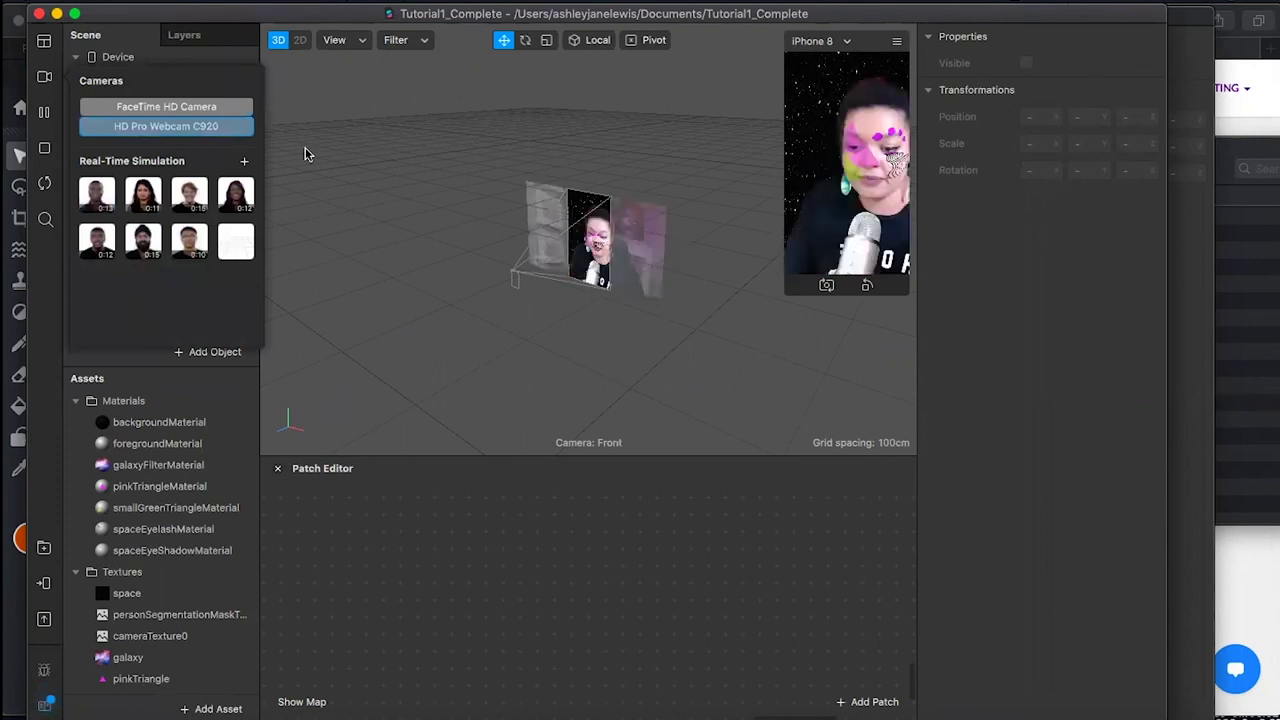
click(329, 196)
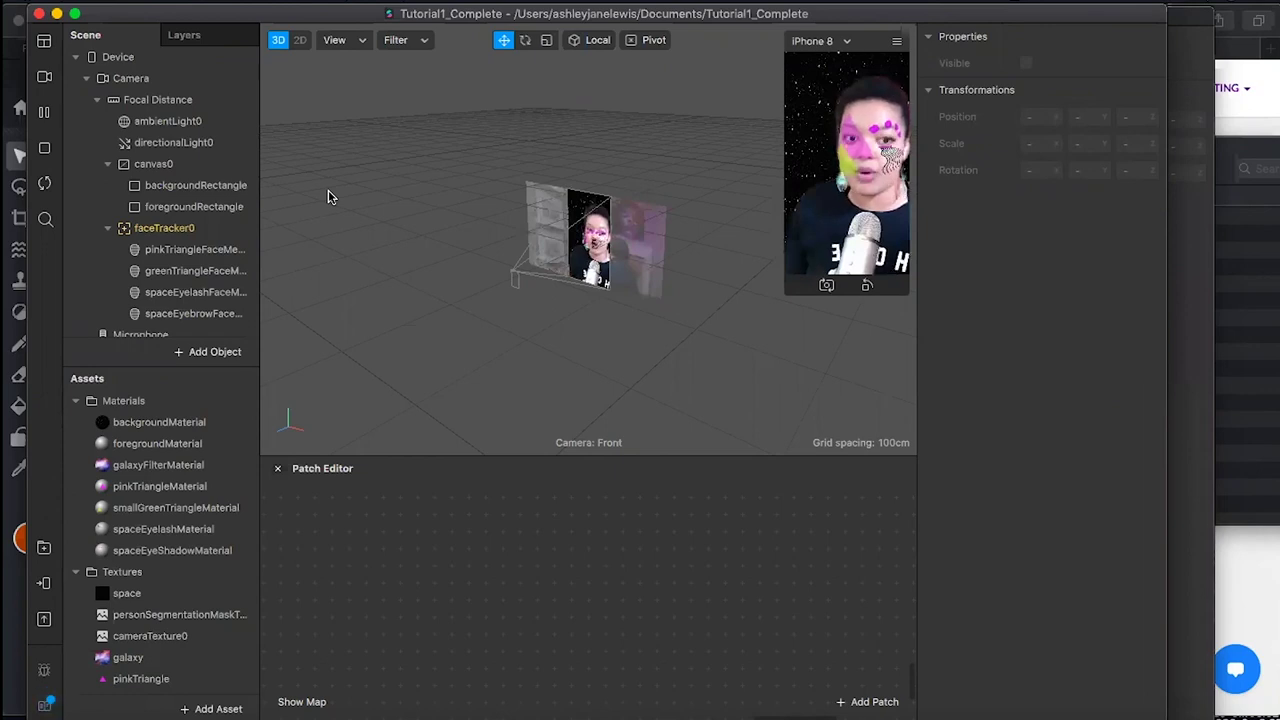
Show the test-on-device options for previewing the completed effect on Spark AR Player or sending it to an app.
click(46, 585)
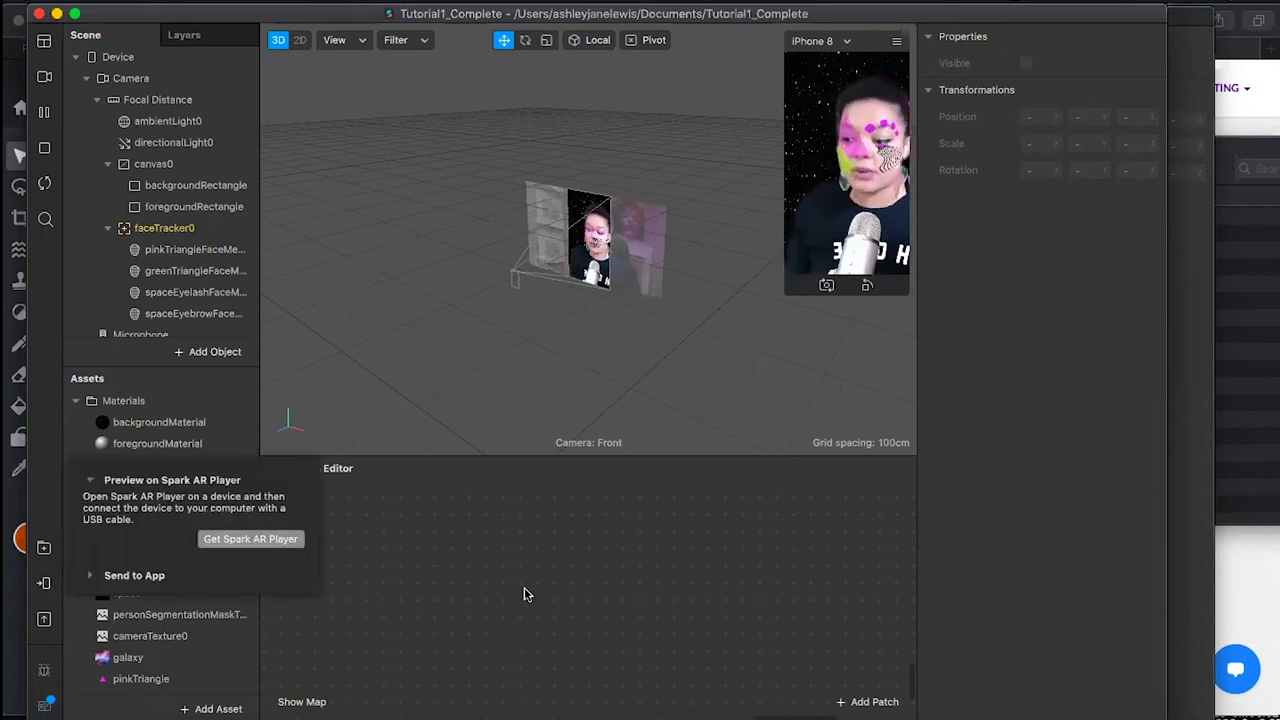
click(357, 329)
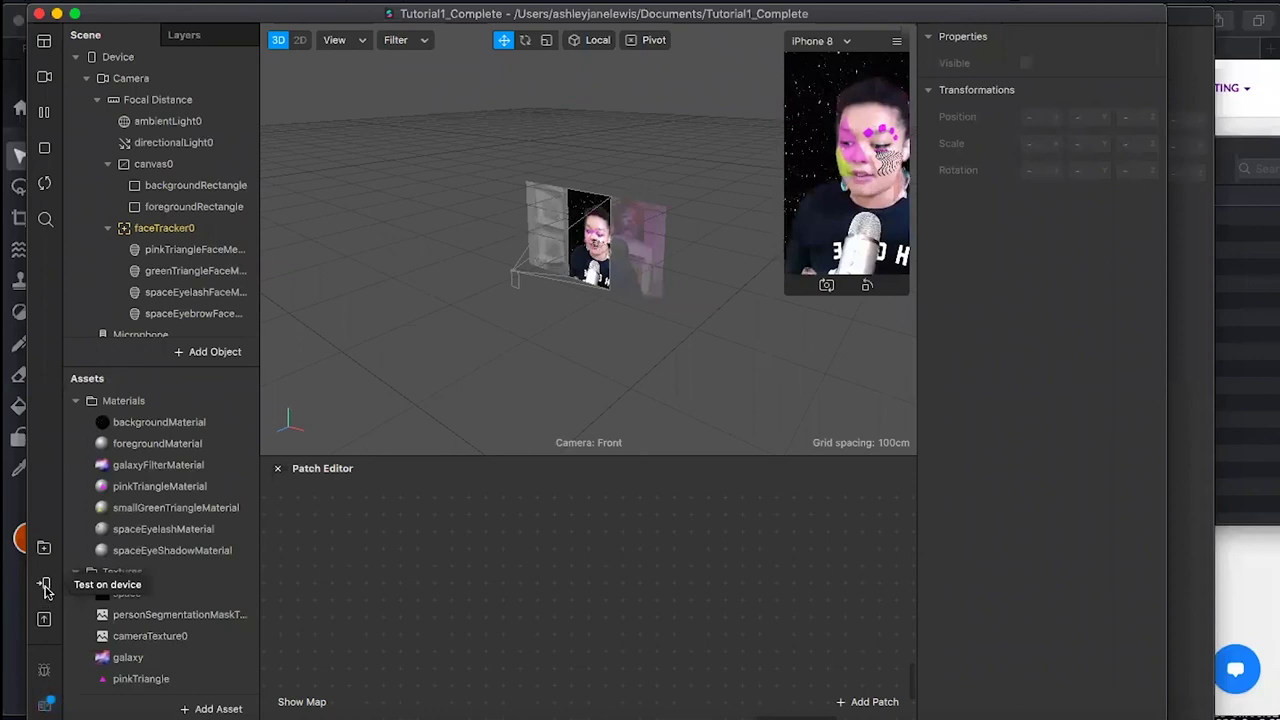
click(46, 586)
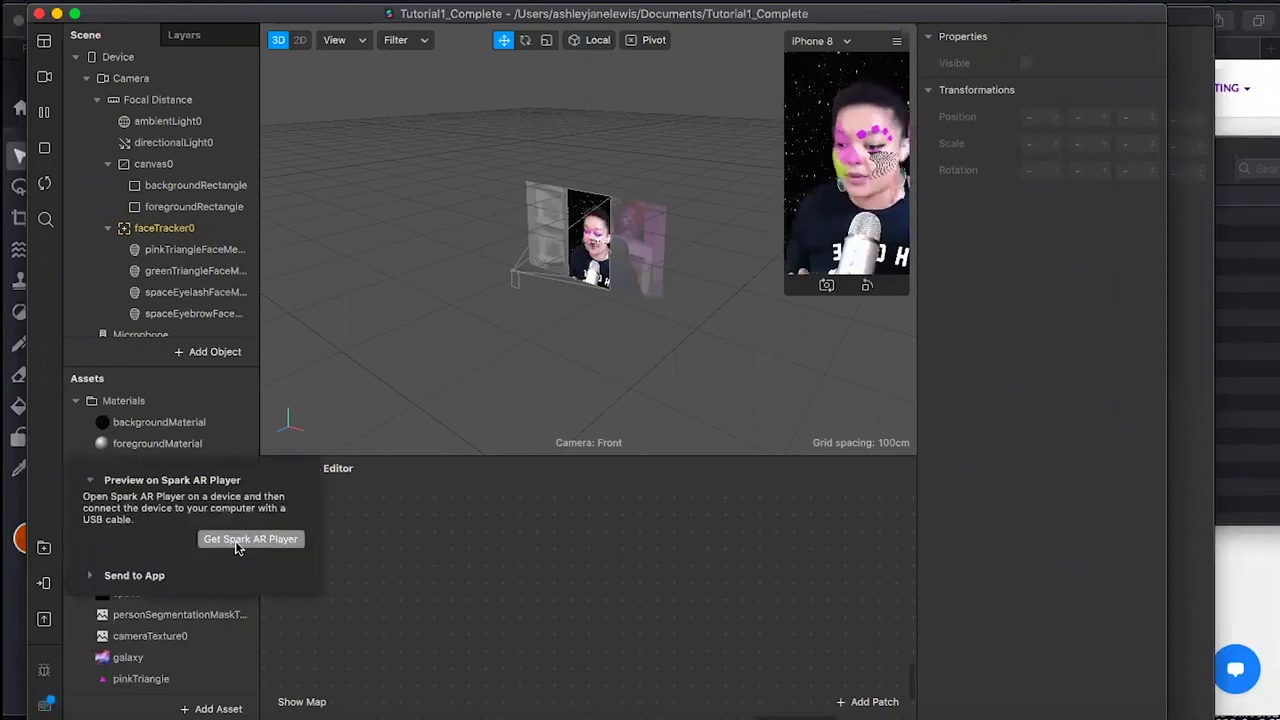